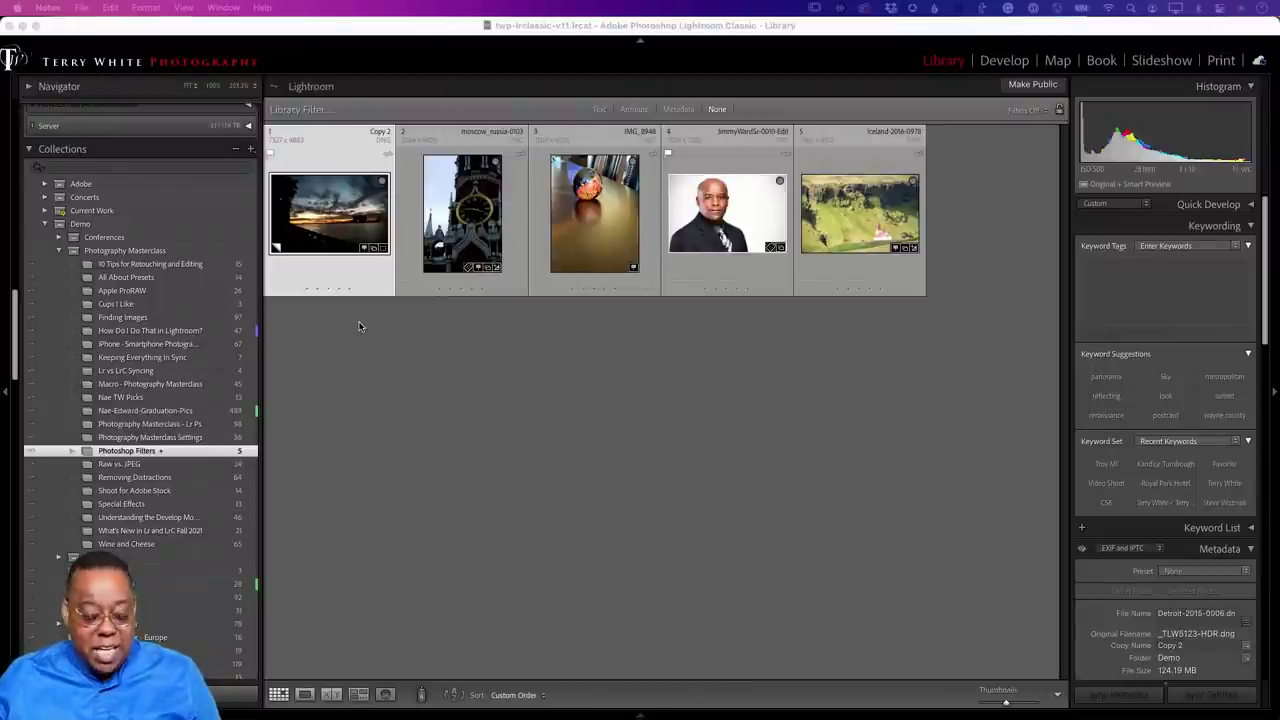
# Send the first photo, the Detroit river sunset, to Adobe Photoshop 2022 for editing and collapse the Actions panel there.
pyautogui.click(318, 222)
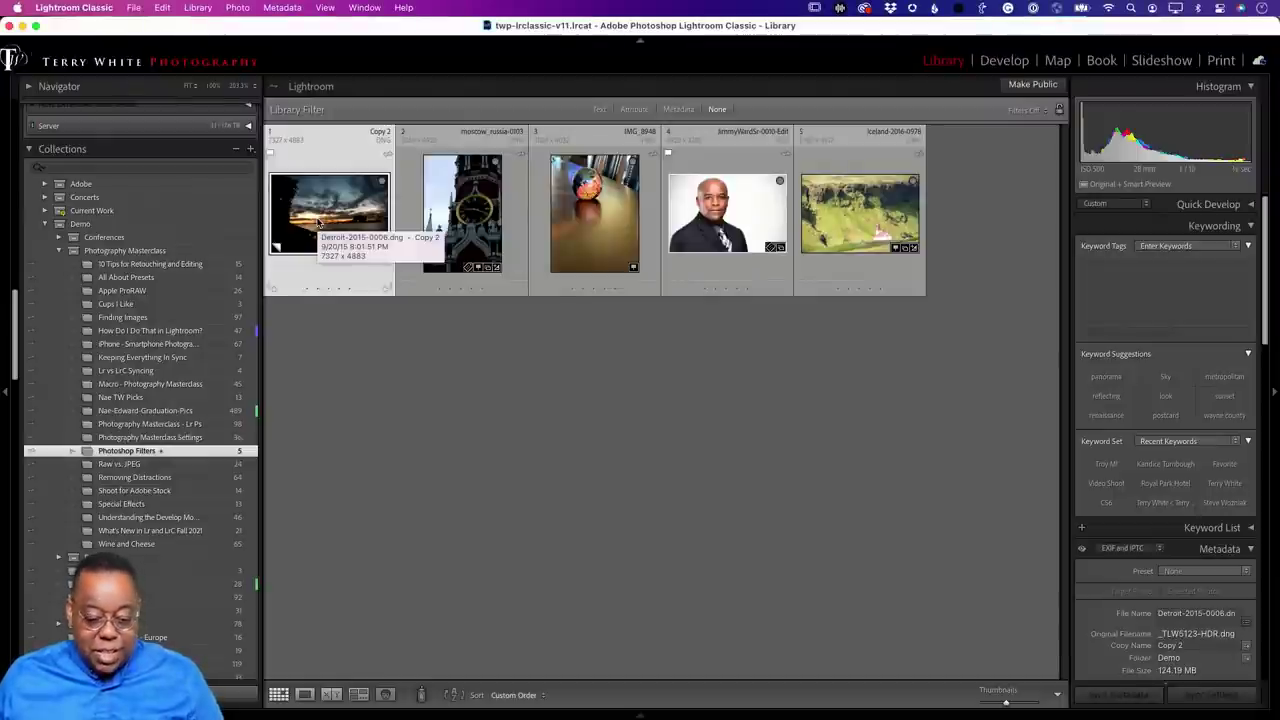
pyautogui.rightClick(318, 222)
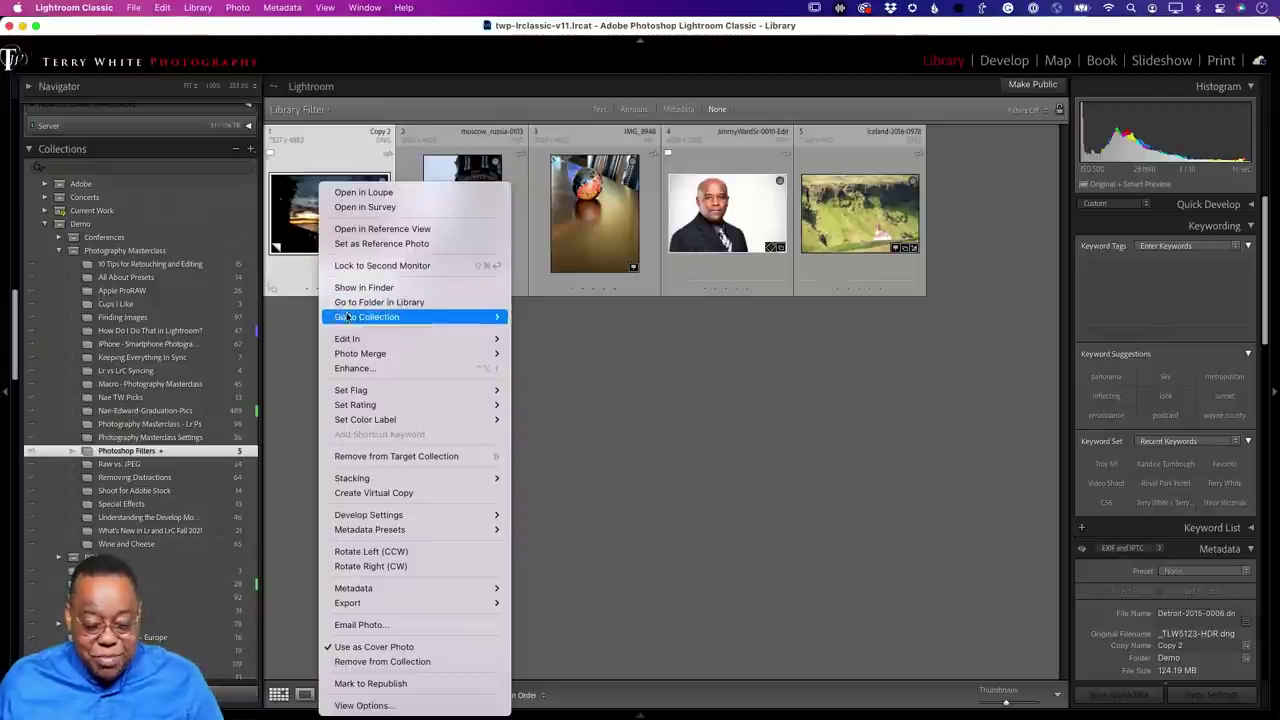
pyautogui.moveTo(352, 339)
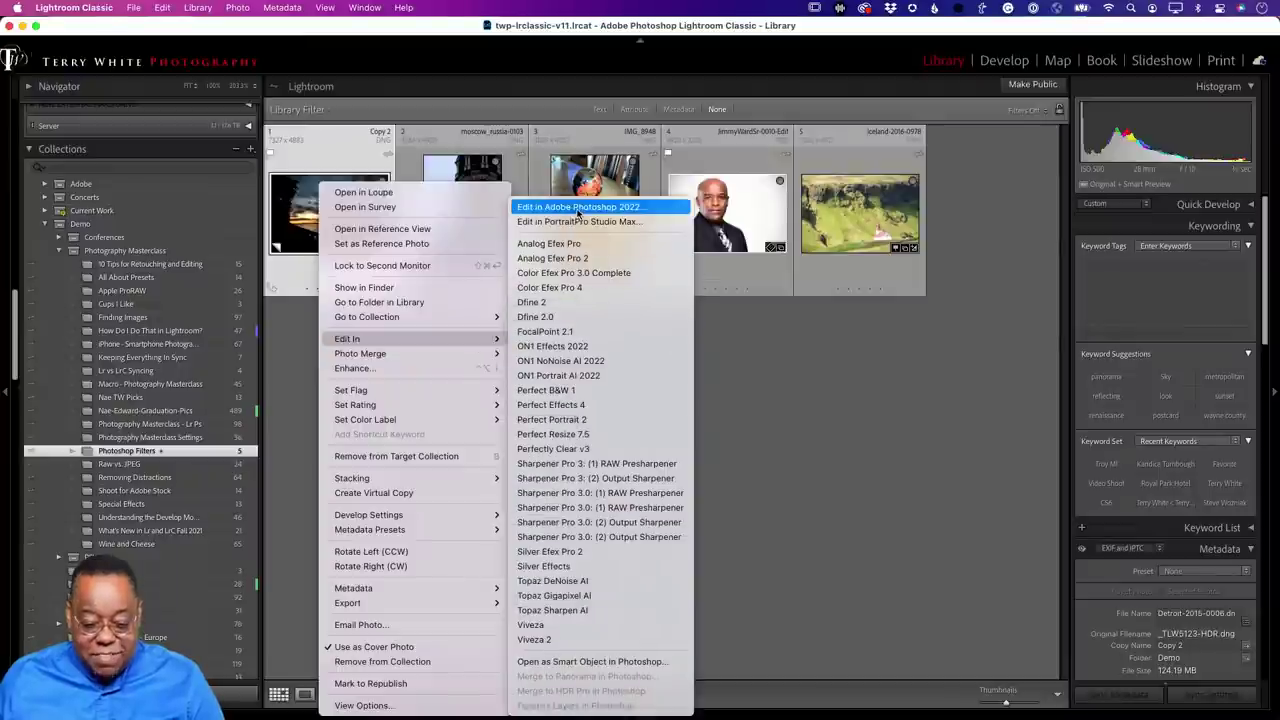
pyautogui.click(578, 208)
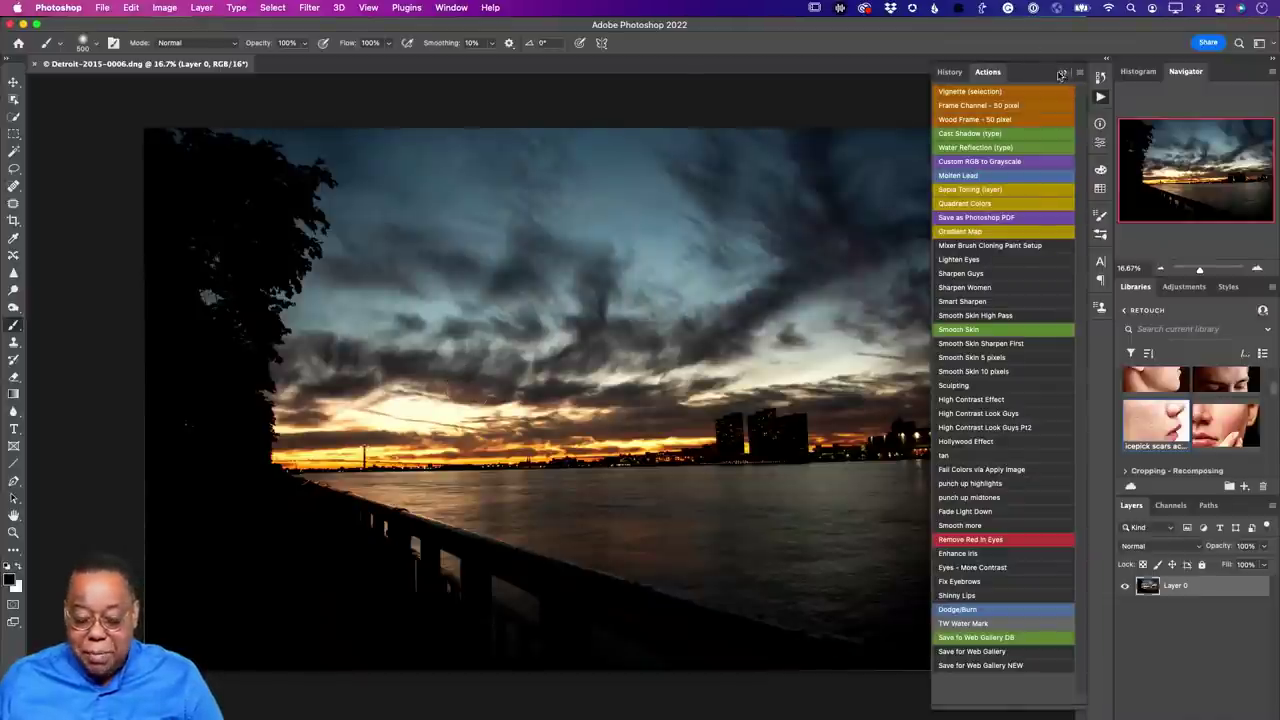
pyautogui.click(1063, 72)
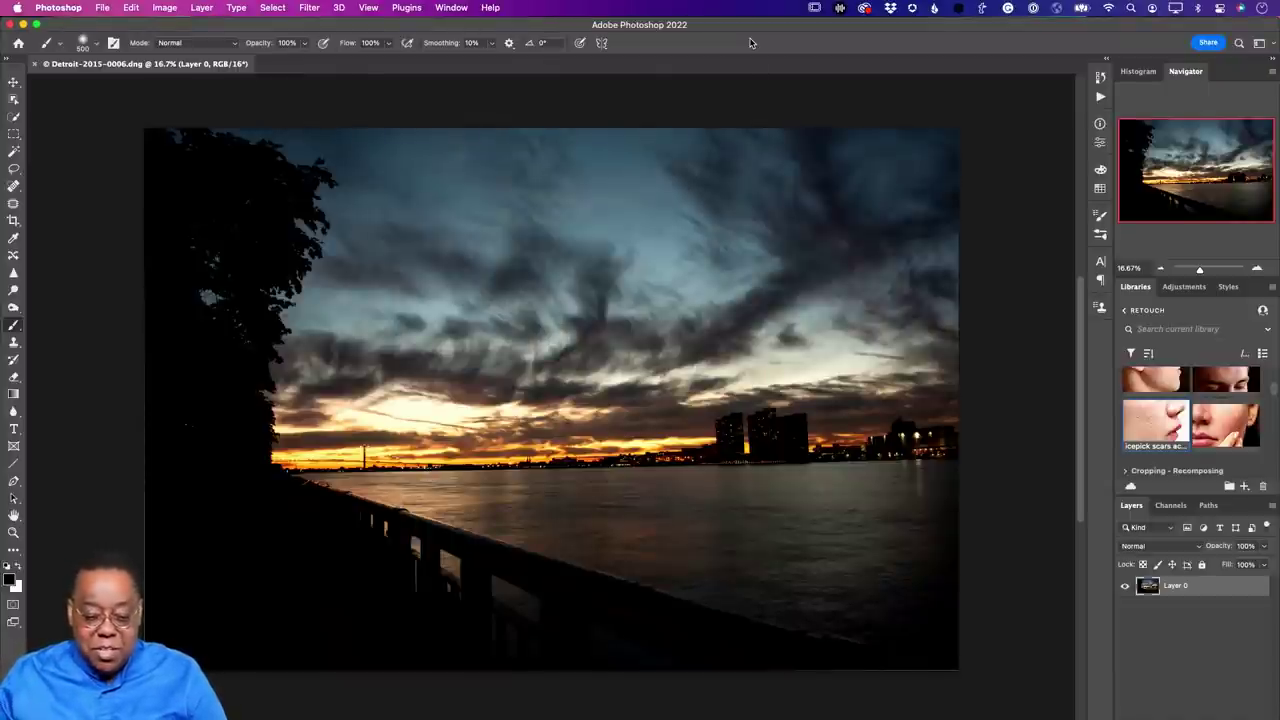
# Convert Layer 0 of the sunset photo for Smart Filters.
pyautogui.click(309, 8)
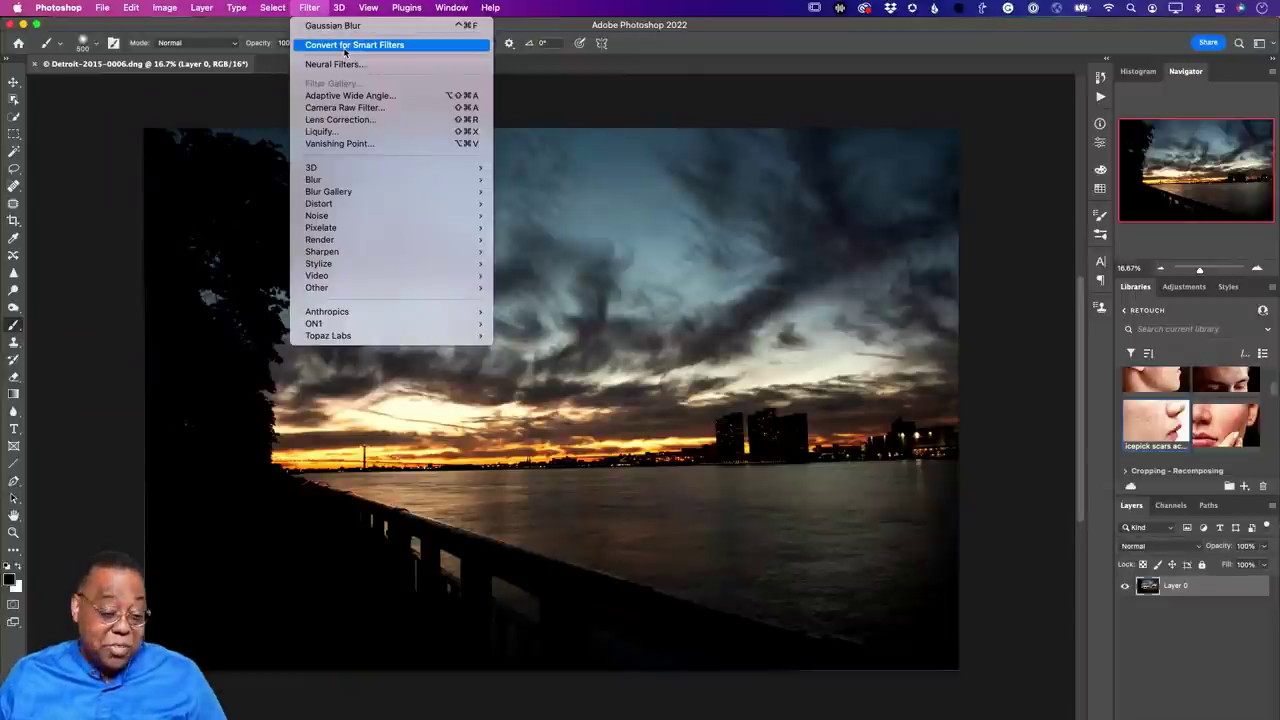
pyautogui.click(345, 45)
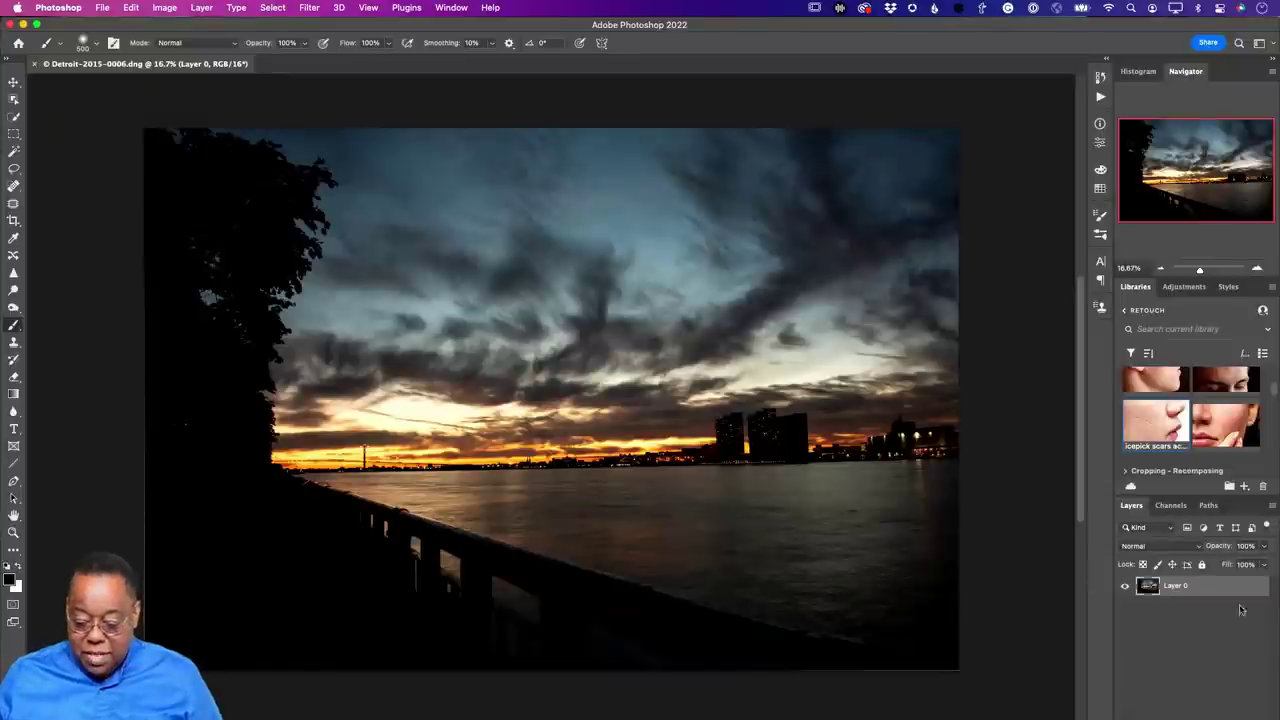
pyautogui.click(102, 8)
pyautogui.click(137, 49)
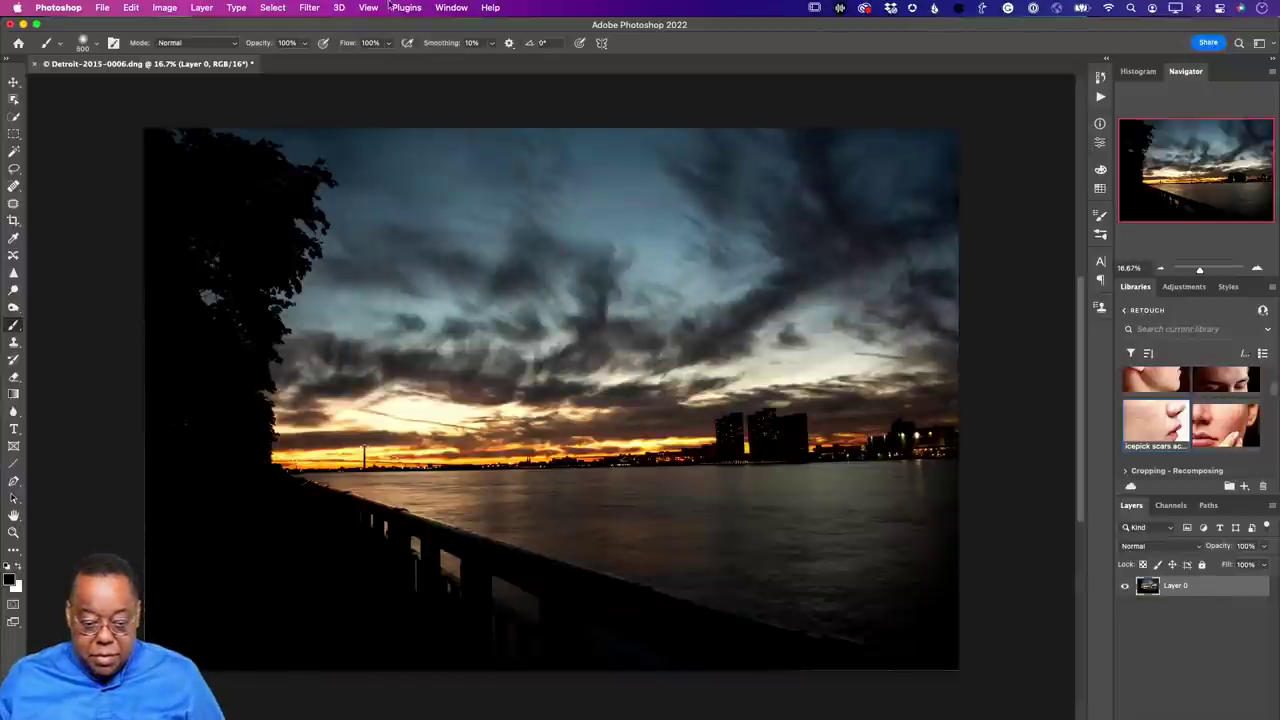
pyautogui.click(310, 8)
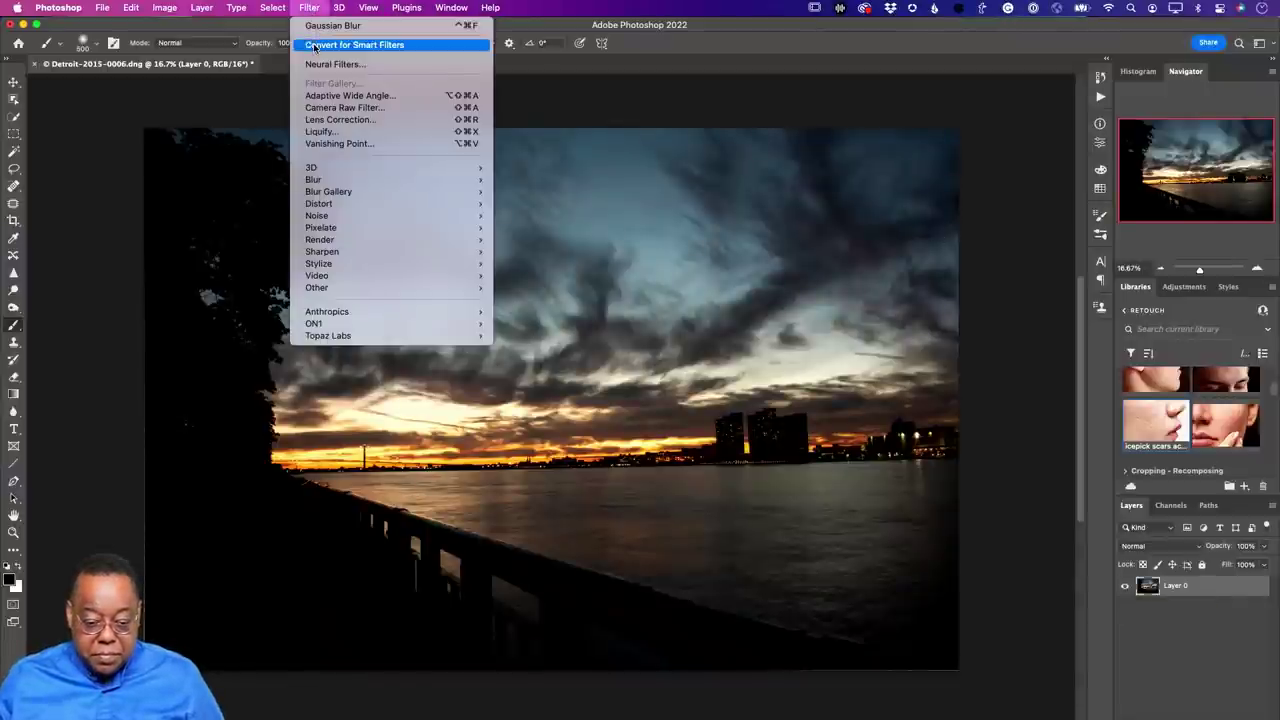
pyautogui.click(316, 45)
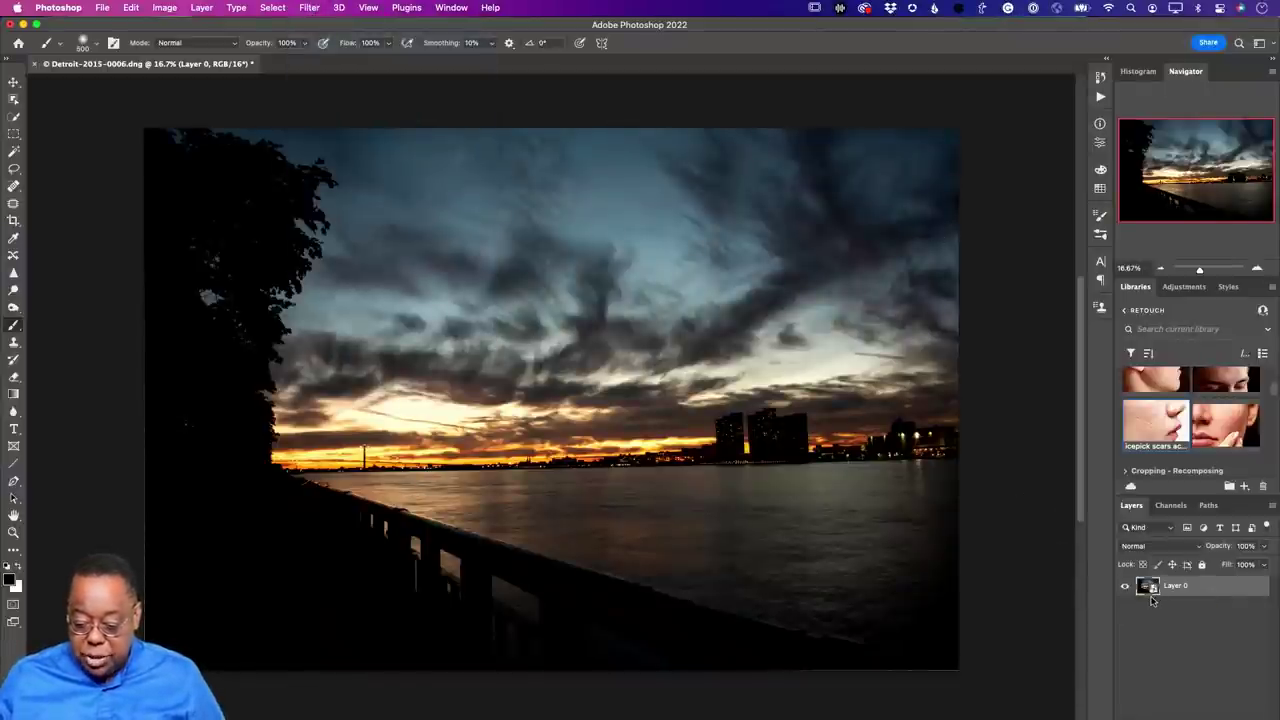
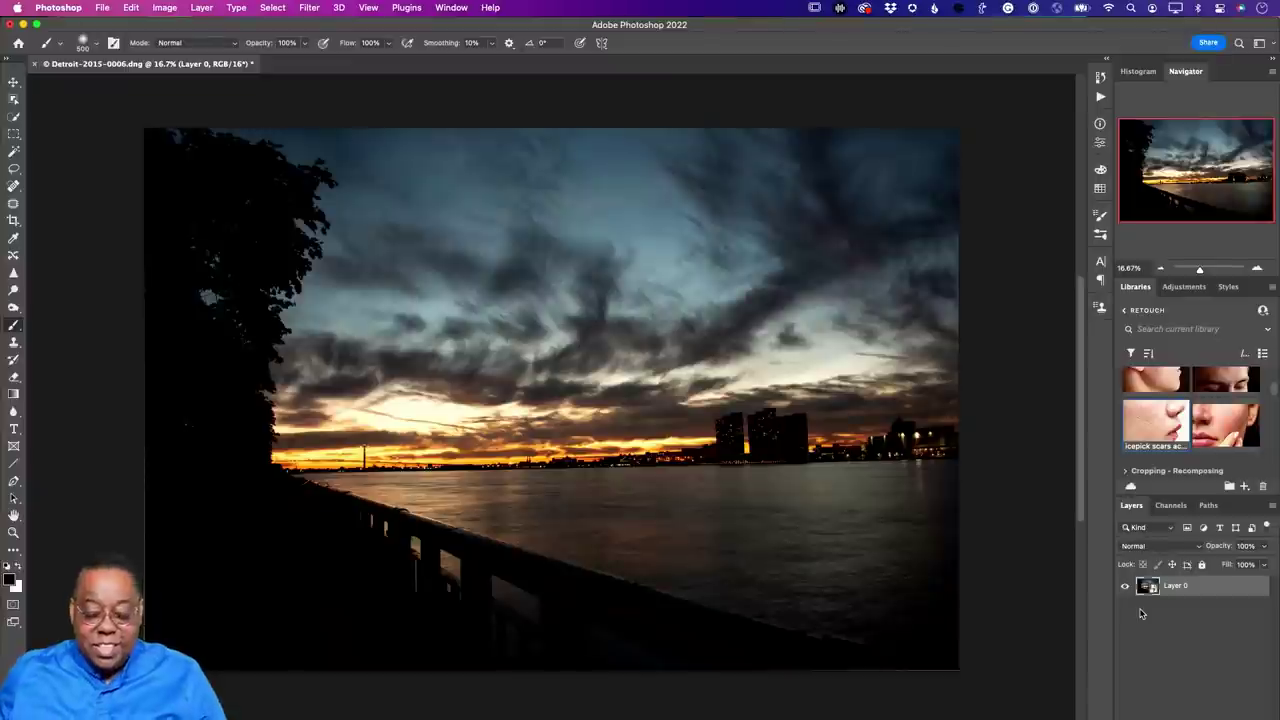
# Start the Camera Raw Filter on the smart object, apply the Auto adjustments and set Exposure to +0.75.
pyautogui.click(311, 10)
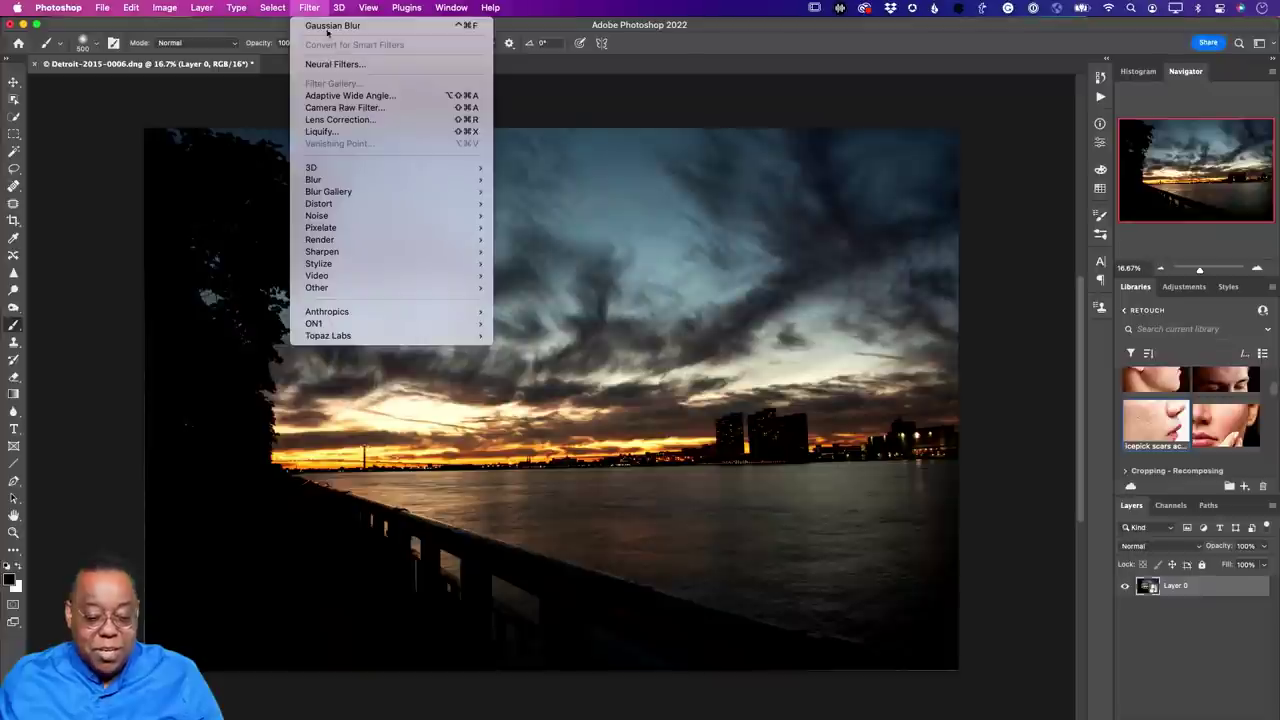
pyautogui.click(317, 7)
pyautogui.click(314, 8)
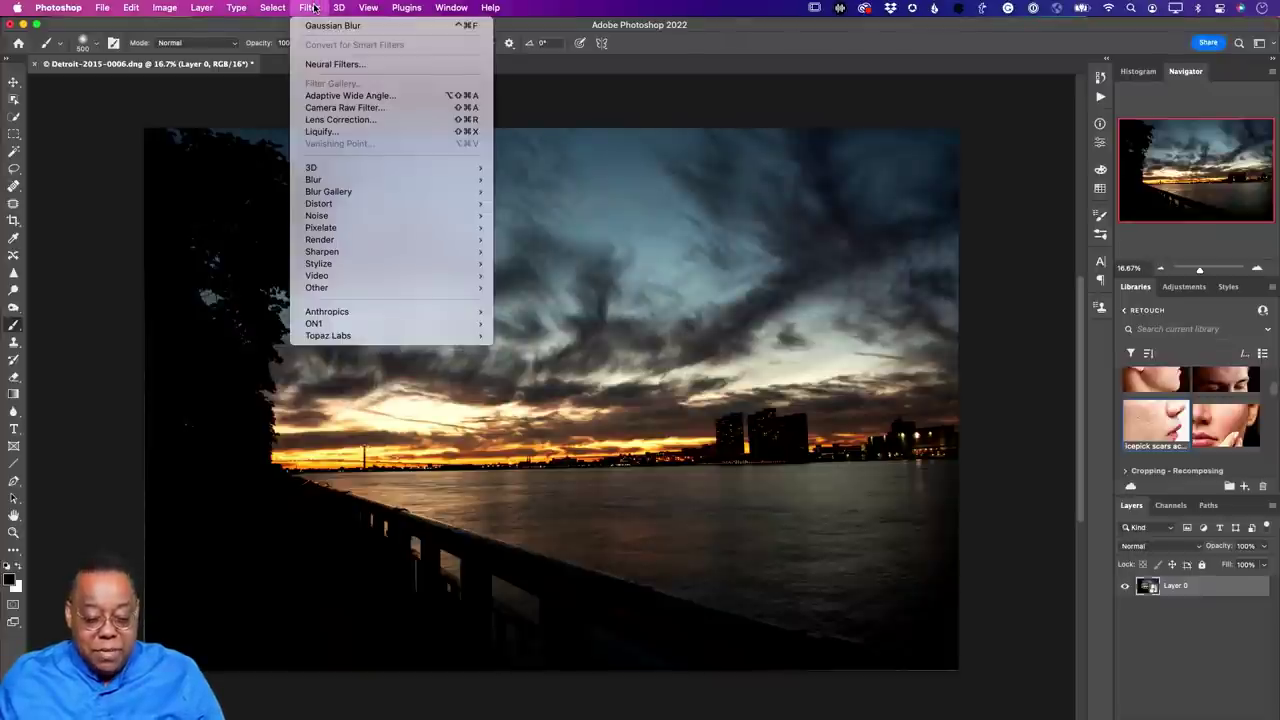
pyautogui.click(355, 108)
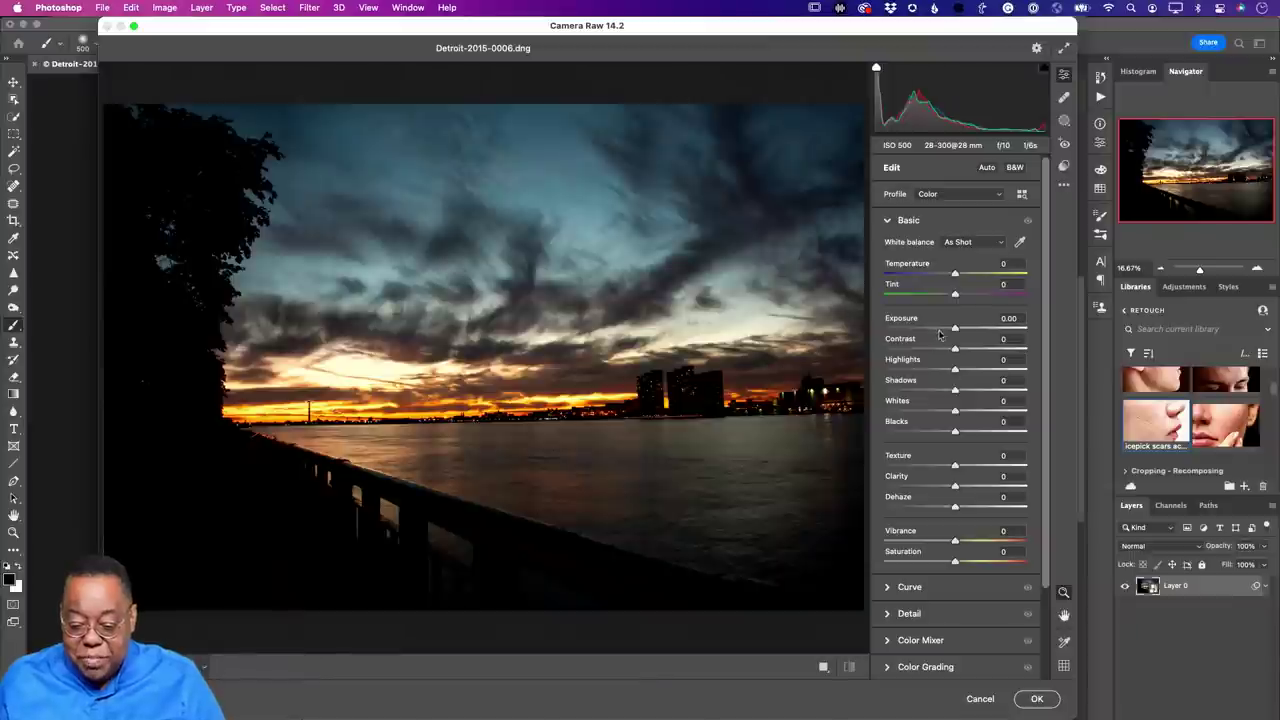
pyautogui.moveTo(945, 343)
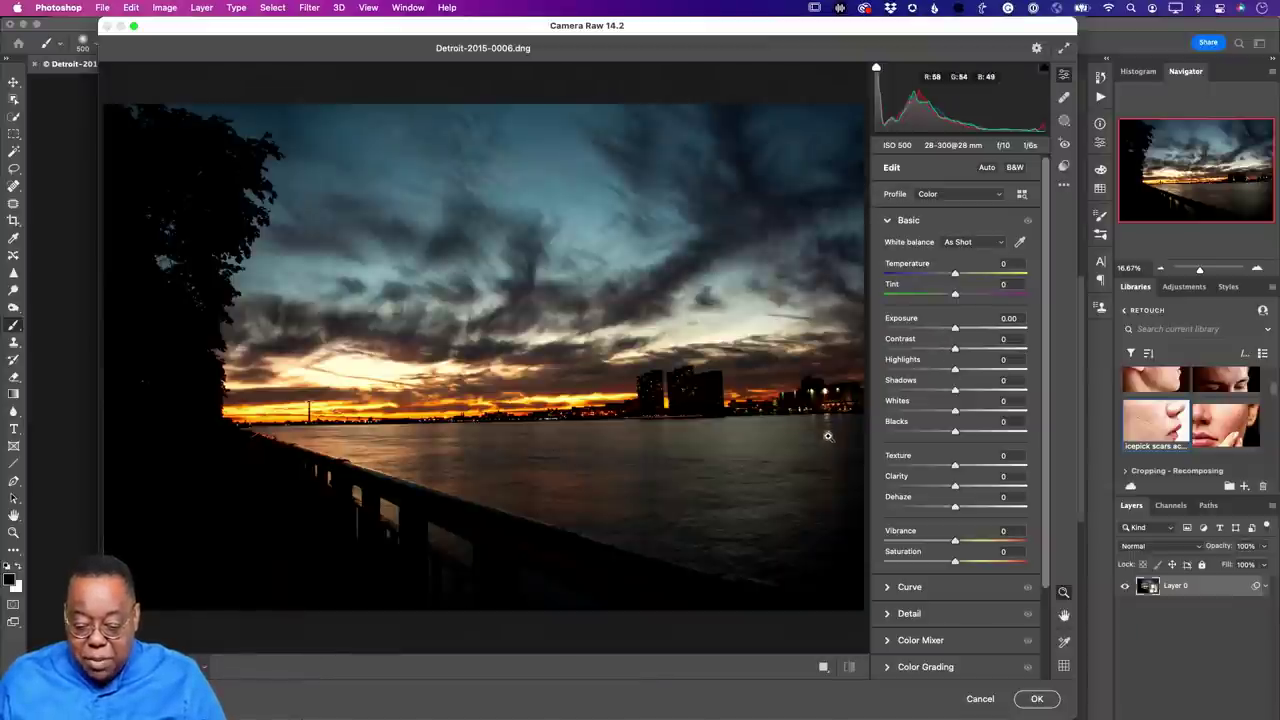
pyautogui.click(987, 168)
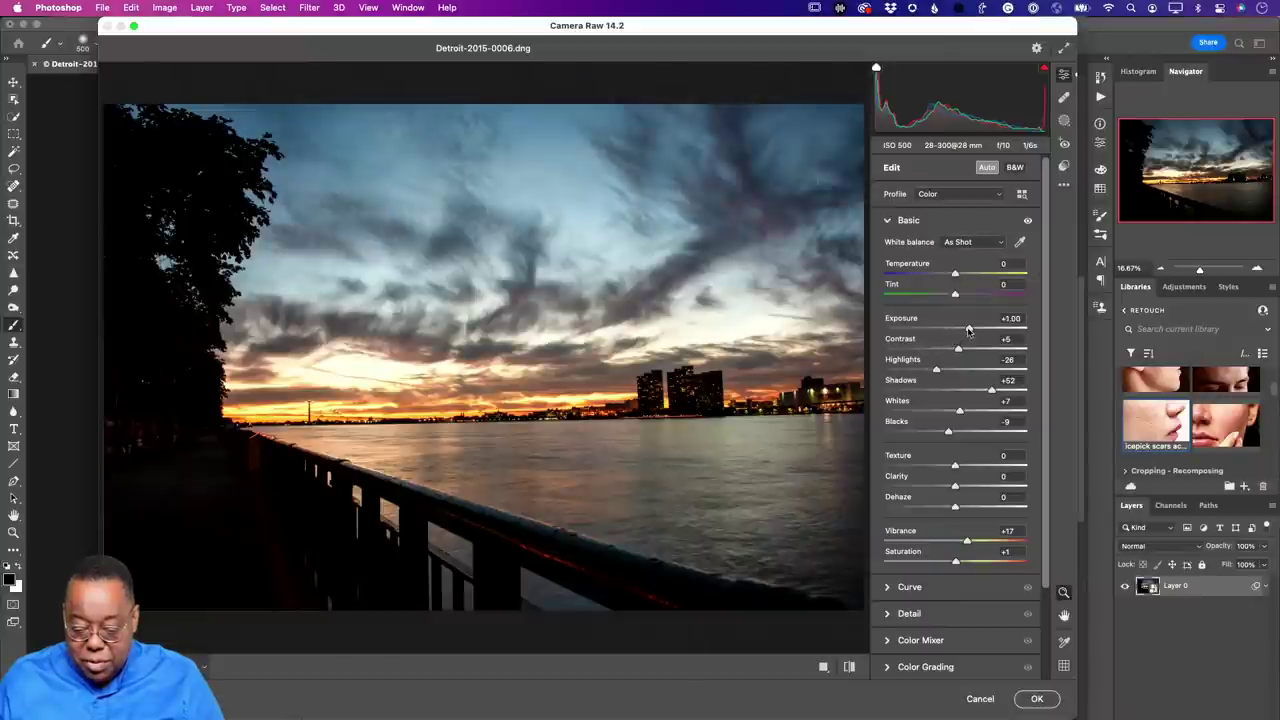
pyautogui.moveTo(968, 330); pyautogui.dragTo(965, 331)
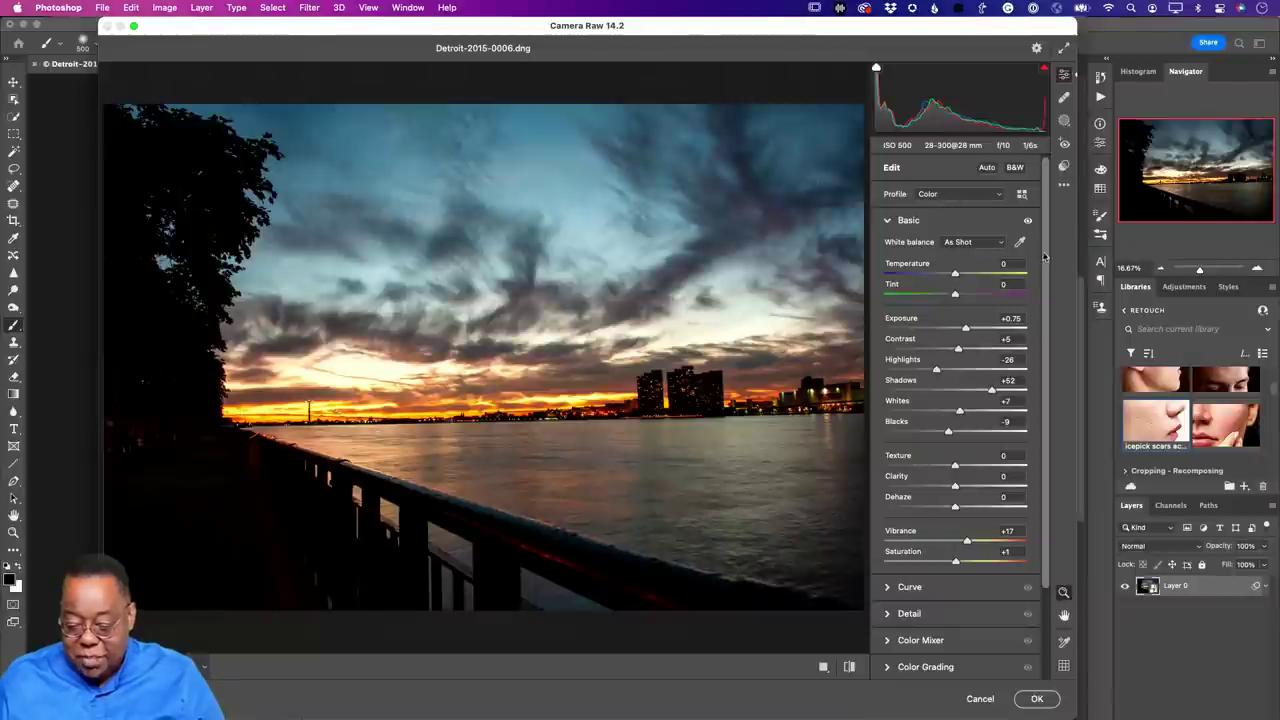
# Paint a size 8 brush mask over the dark walkway beside the railing and set its Exposure to +1.75 and Temperature to +15.
pyautogui.click(1064, 122)
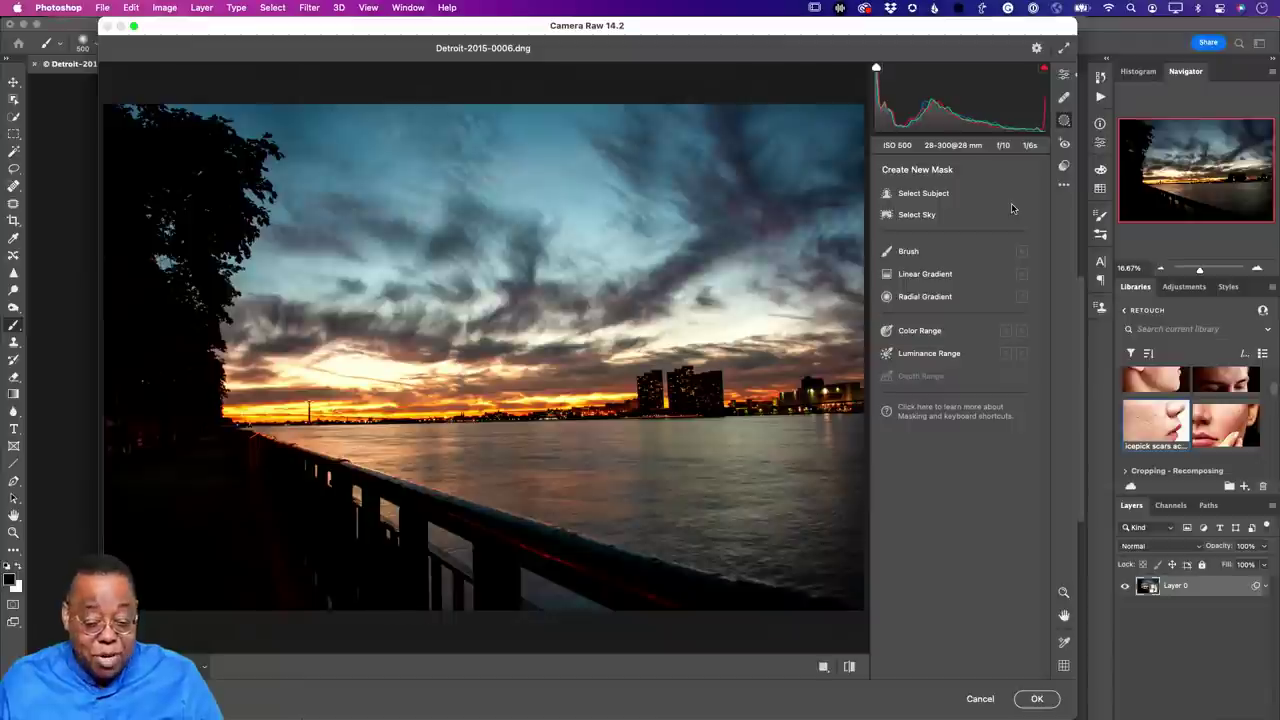
pyautogui.click(908, 253)
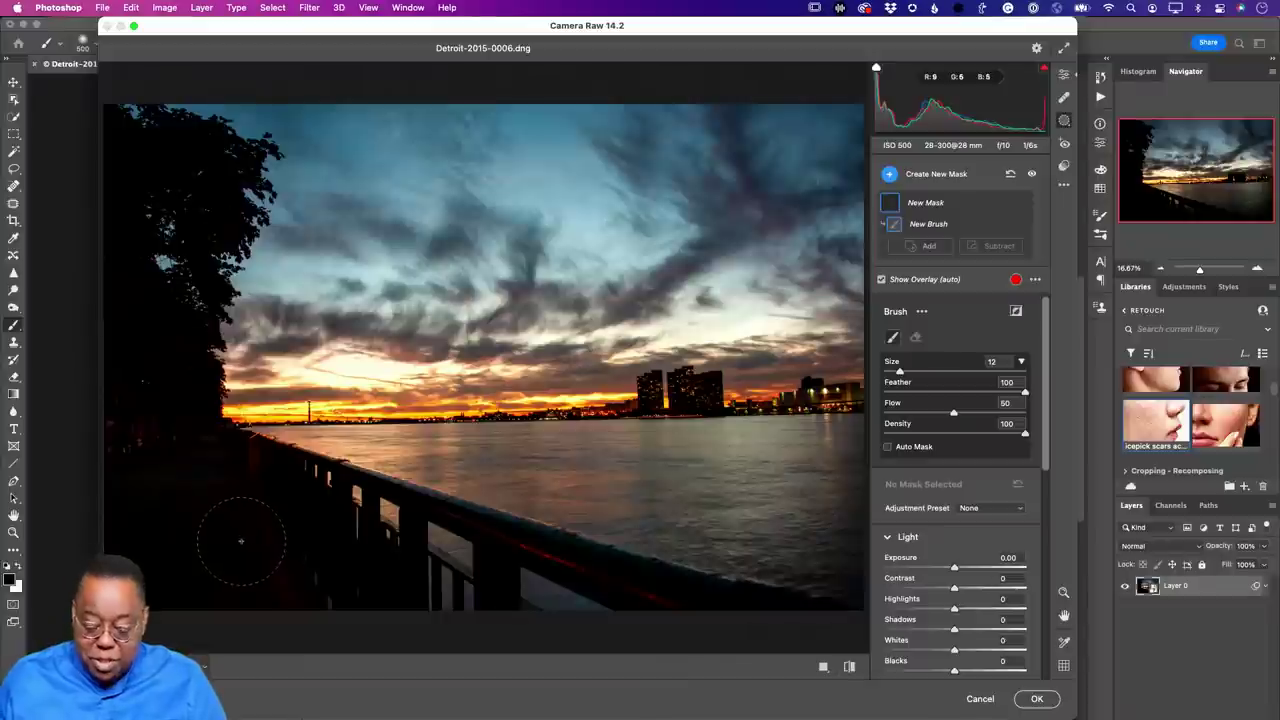
pyautogui.press('[')
pyautogui.press('[')
pyautogui.press('[')
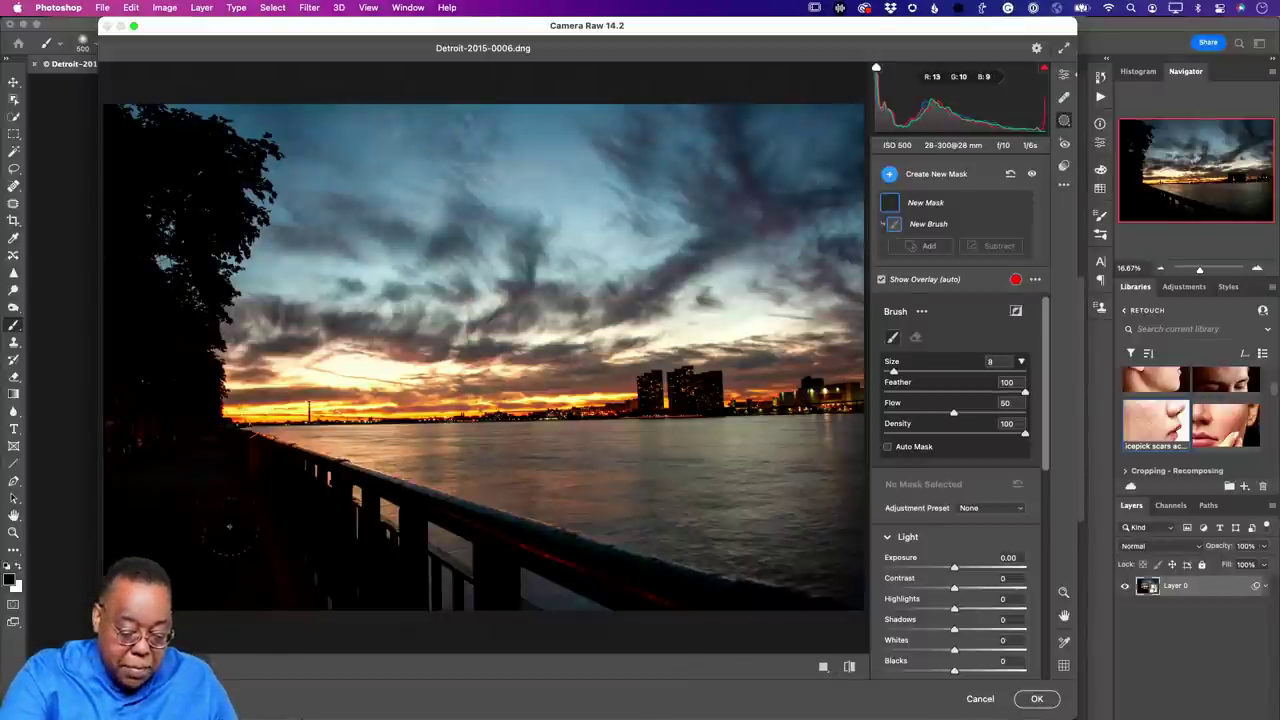
pyautogui.moveTo(226, 548); pyautogui.dragTo(236, 528)
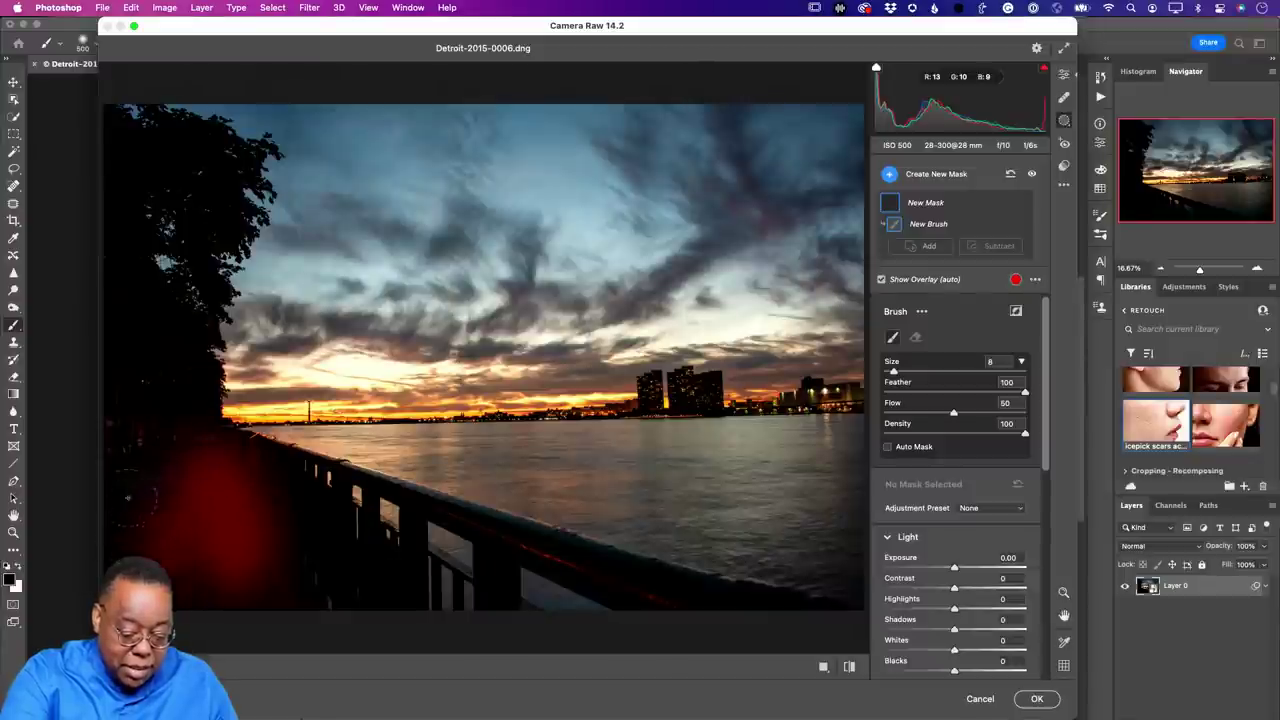
pyautogui.moveTo(118, 533); pyautogui.dragTo(130, 487)
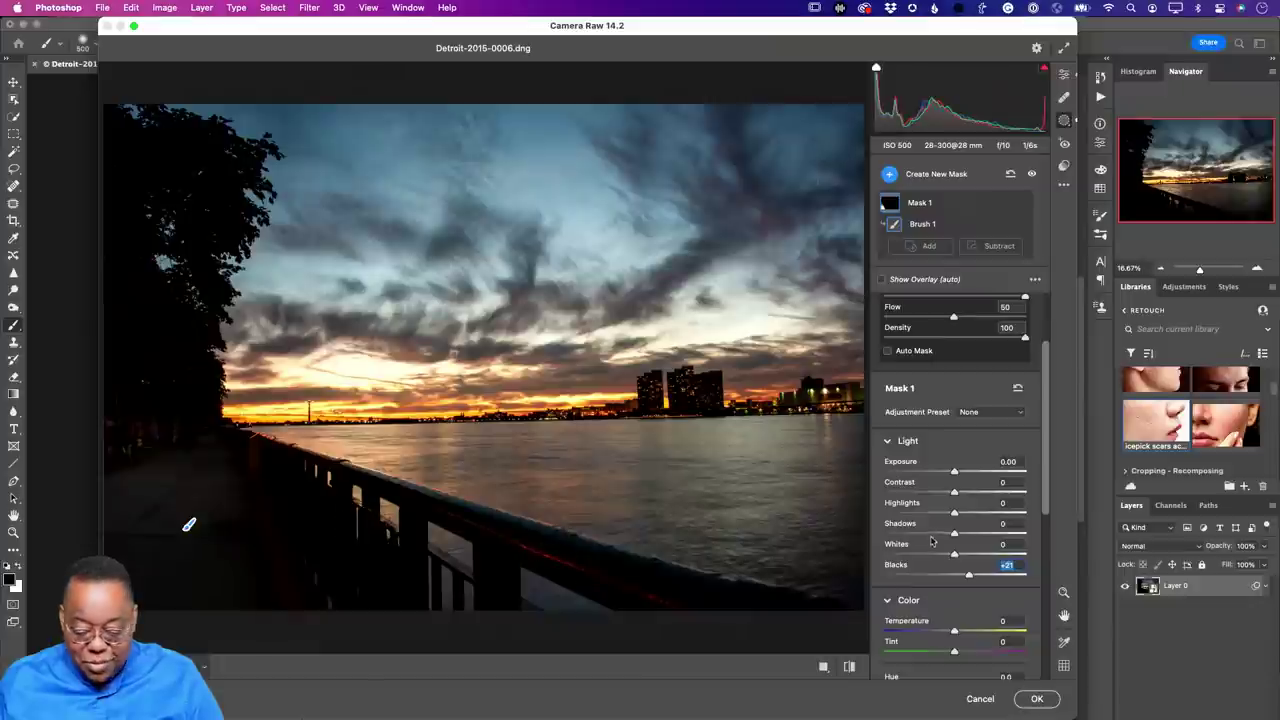
pyautogui.moveTo(954, 475); pyautogui.dragTo(985, 479)
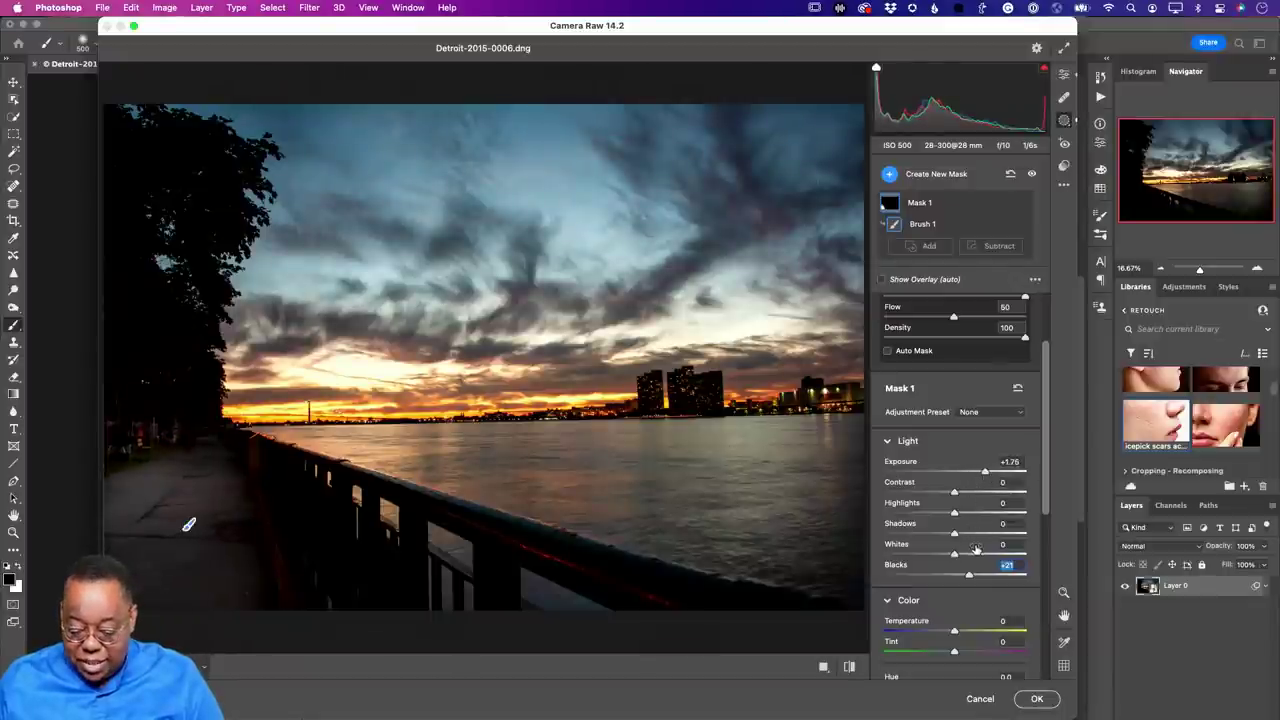
pyautogui.moveTo(957, 631)
pyautogui.mouseDown()
pyautogui.moveTo(992, 634)
pyautogui.moveTo(925, 636)
pyautogui.moveTo(964, 636)
pyautogui.mouseUp()
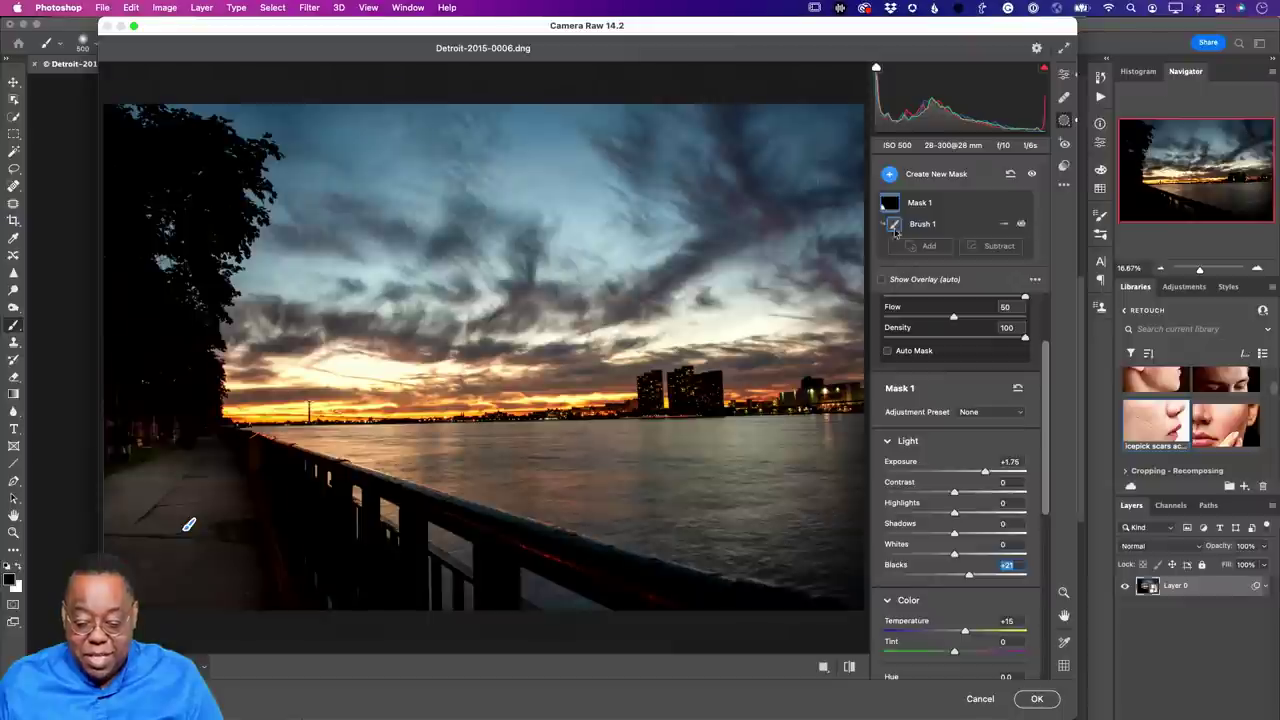
# Create a new mask with Select Sky and set its Dehaze to +42.
pyautogui.click(889, 176)
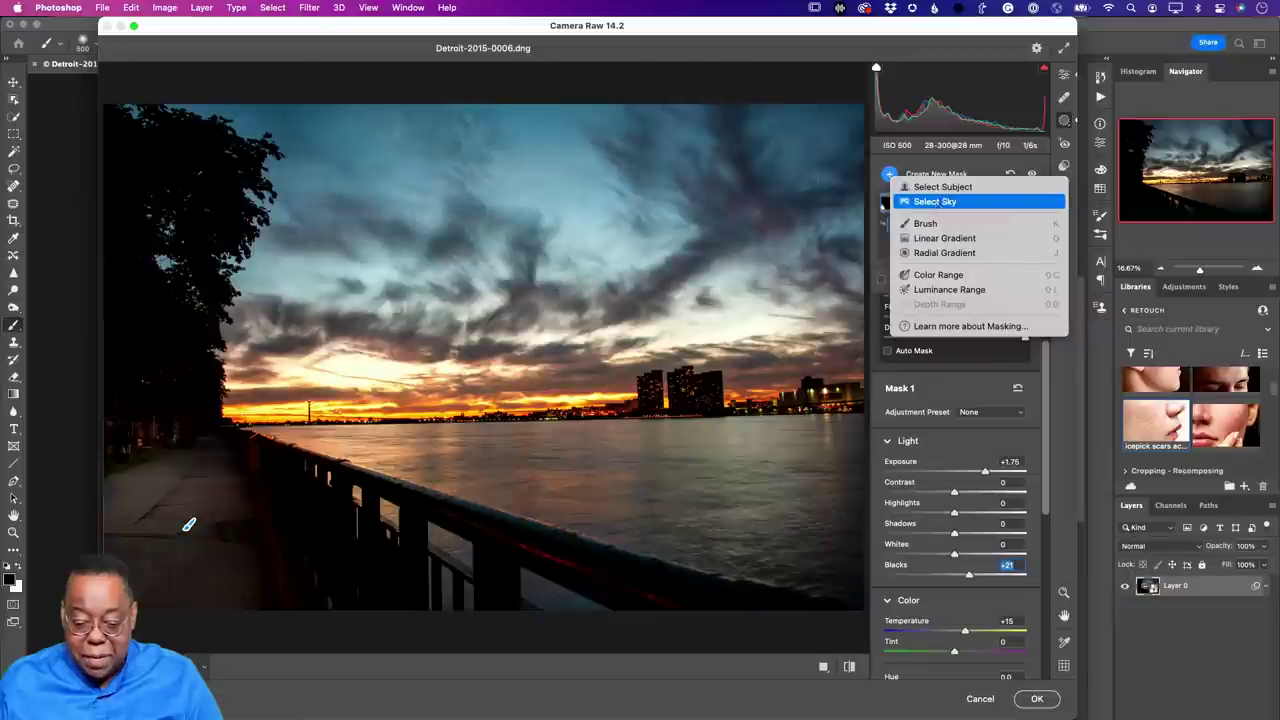
pyautogui.click(934, 202)
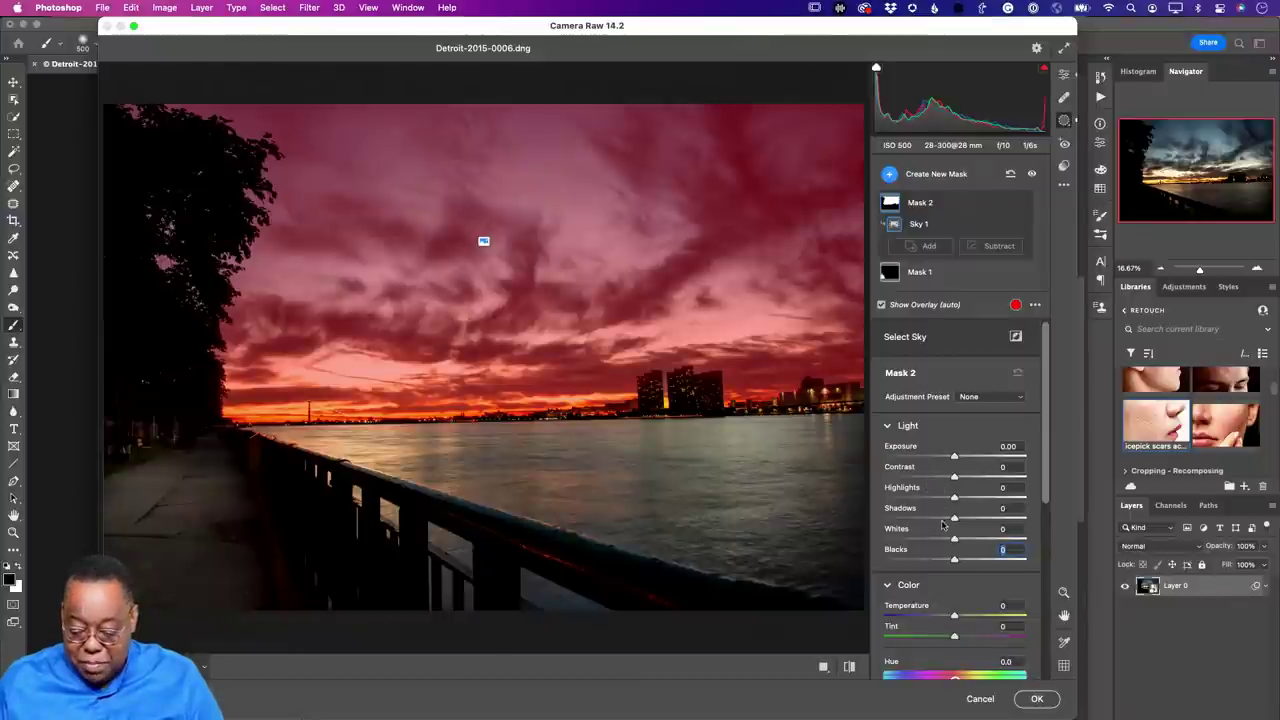
pyautogui.scroll(-10, 957, 545)
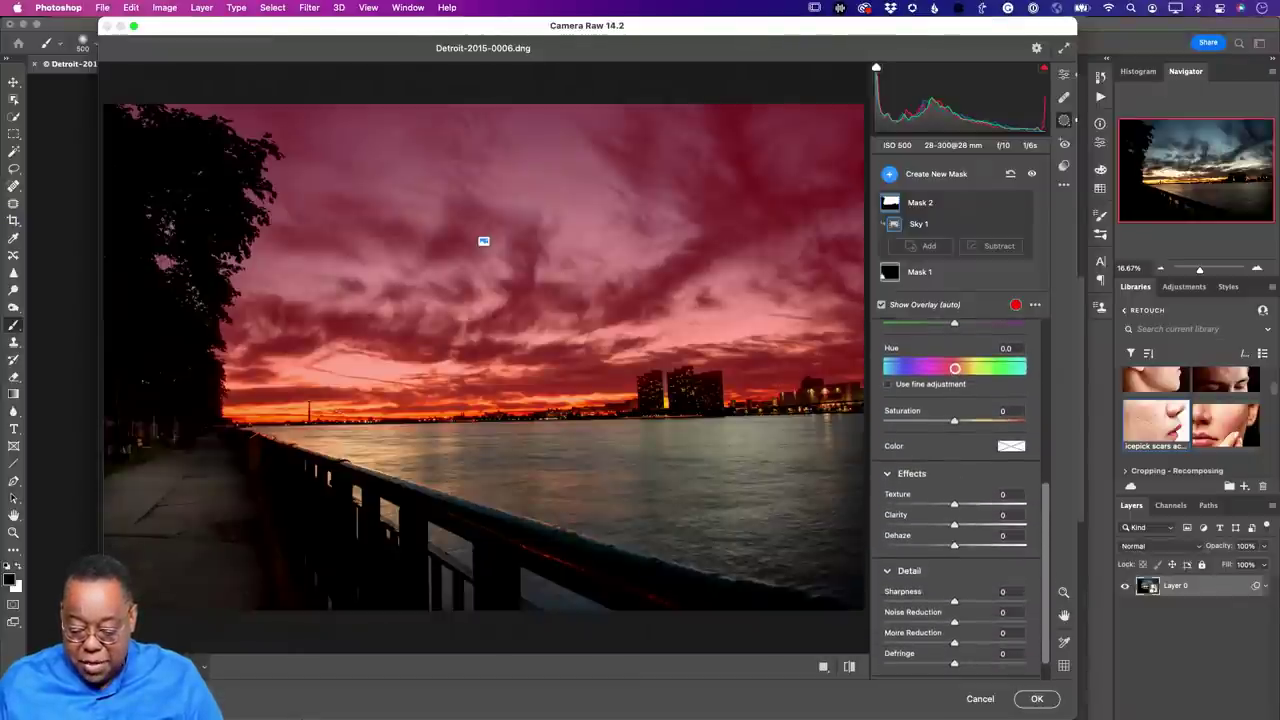
pyautogui.moveTo(957, 545); pyautogui.dragTo(985, 548)
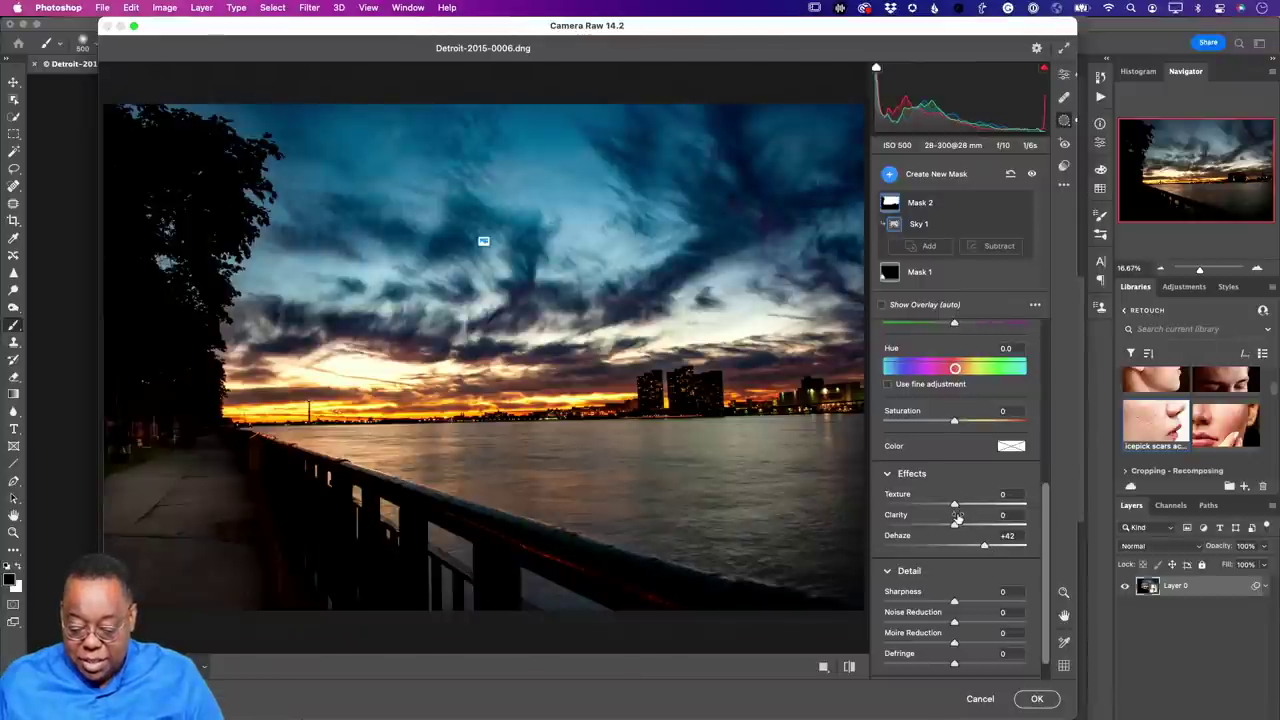
# Set the sky mask's Exposure to -0.10 and its Temperature to -9.
pyautogui.scroll(5, 957, 514)
pyautogui.scroll(6, 957, 514)
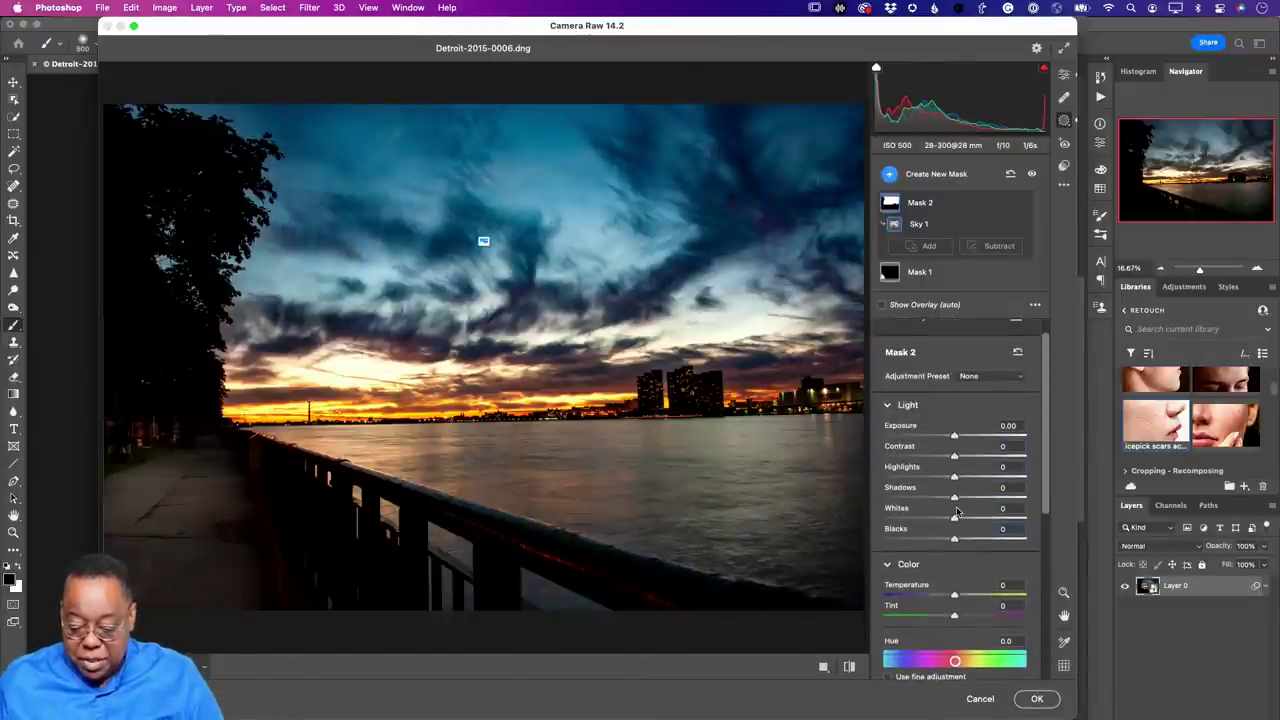
pyautogui.moveTo(954, 456)
pyautogui.mouseDown()
pyautogui.moveTo(965, 457)
pyautogui.moveTo(952, 459)
pyautogui.mouseUp()
pyautogui.scroll(-1, 951, 577)
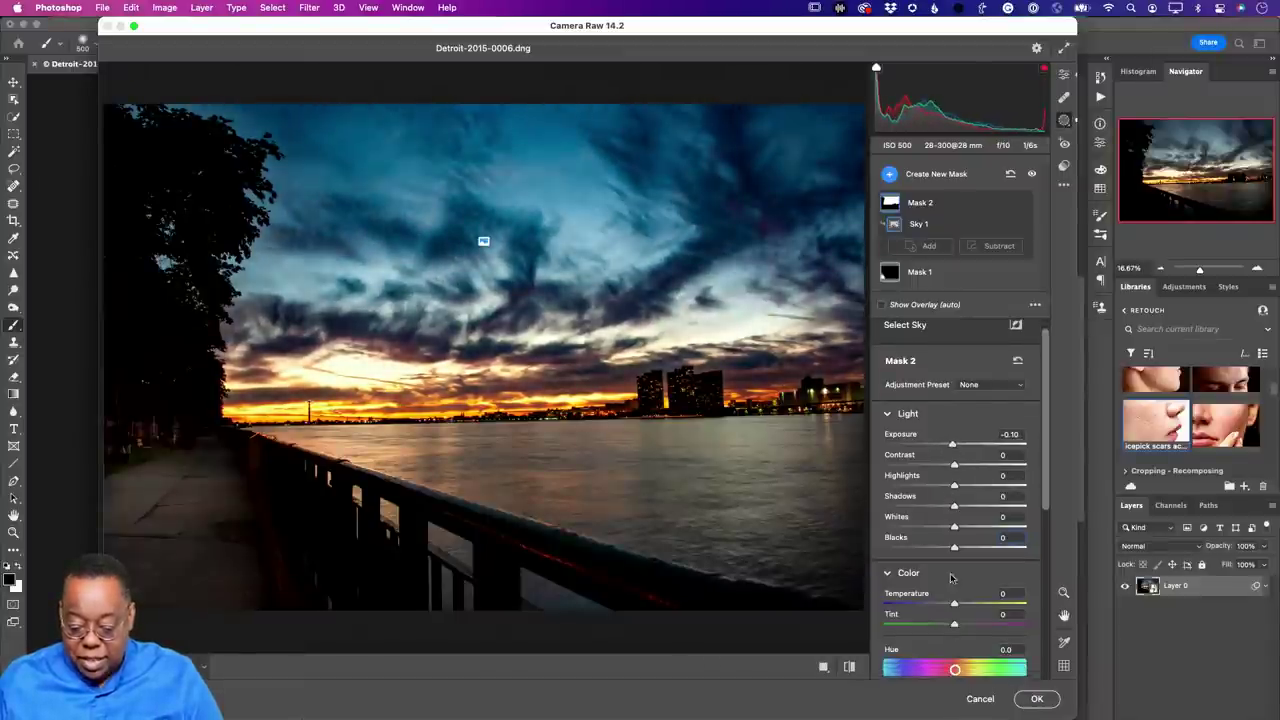
pyautogui.moveTo(953, 606)
pyautogui.mouseDown()
pyautogui.moveTo(938, 606)
pyautogui.moveTo(965, 606)
pyautogui.moveTo(946, 606)
pyautogui.mouseUp()
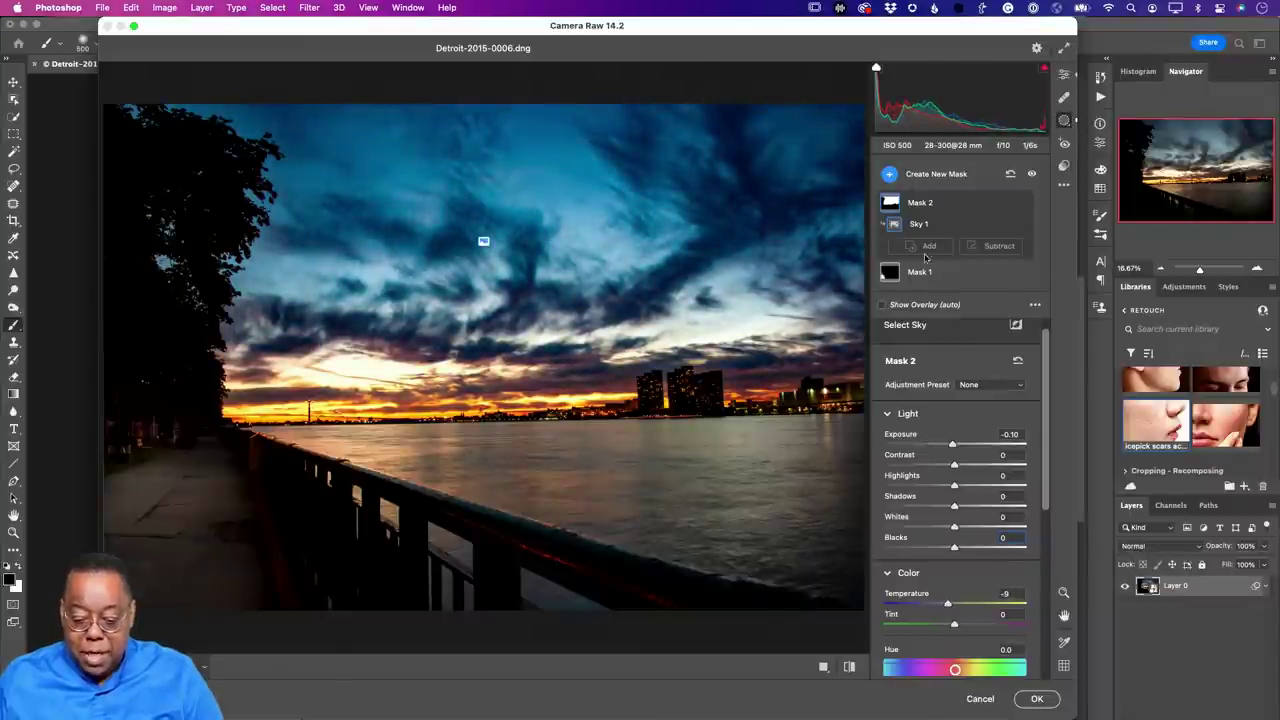
# Paint a new brush mask over the river water, set its Temperature to -46 and apply the Camera Raw Filter.
pyautogui.click(889, 175)
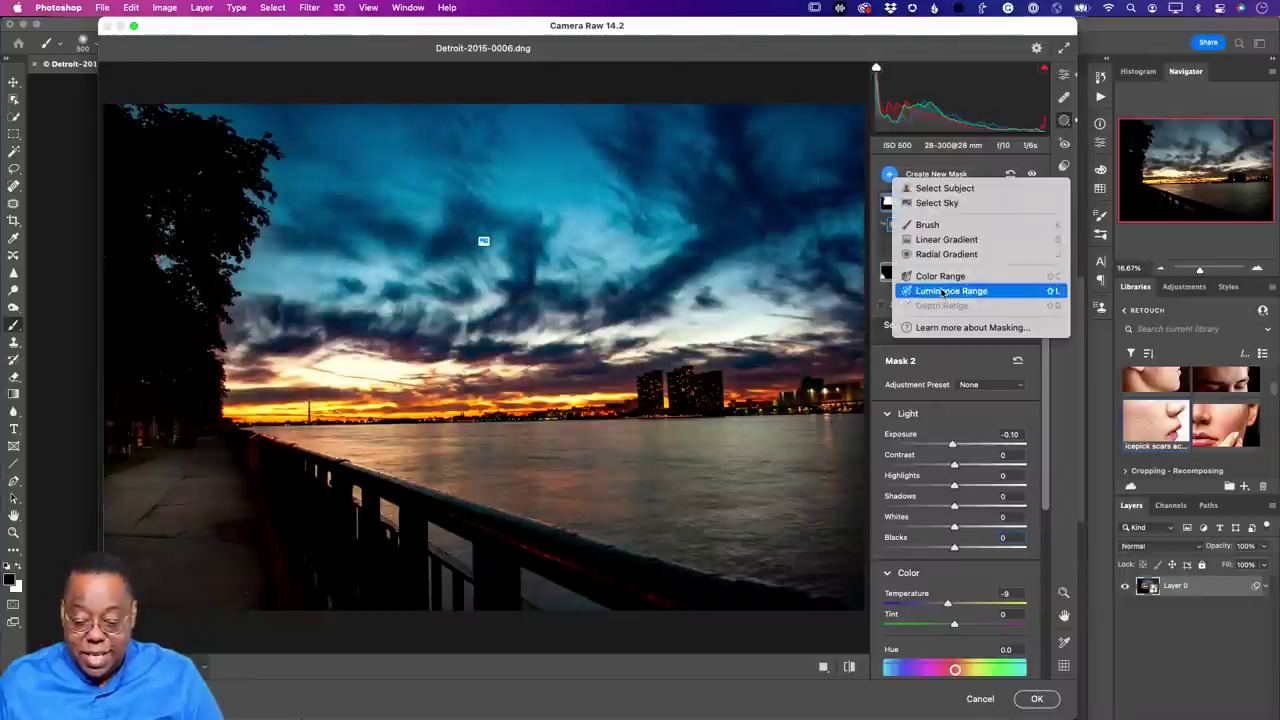
pyautogui.click(927, 224)
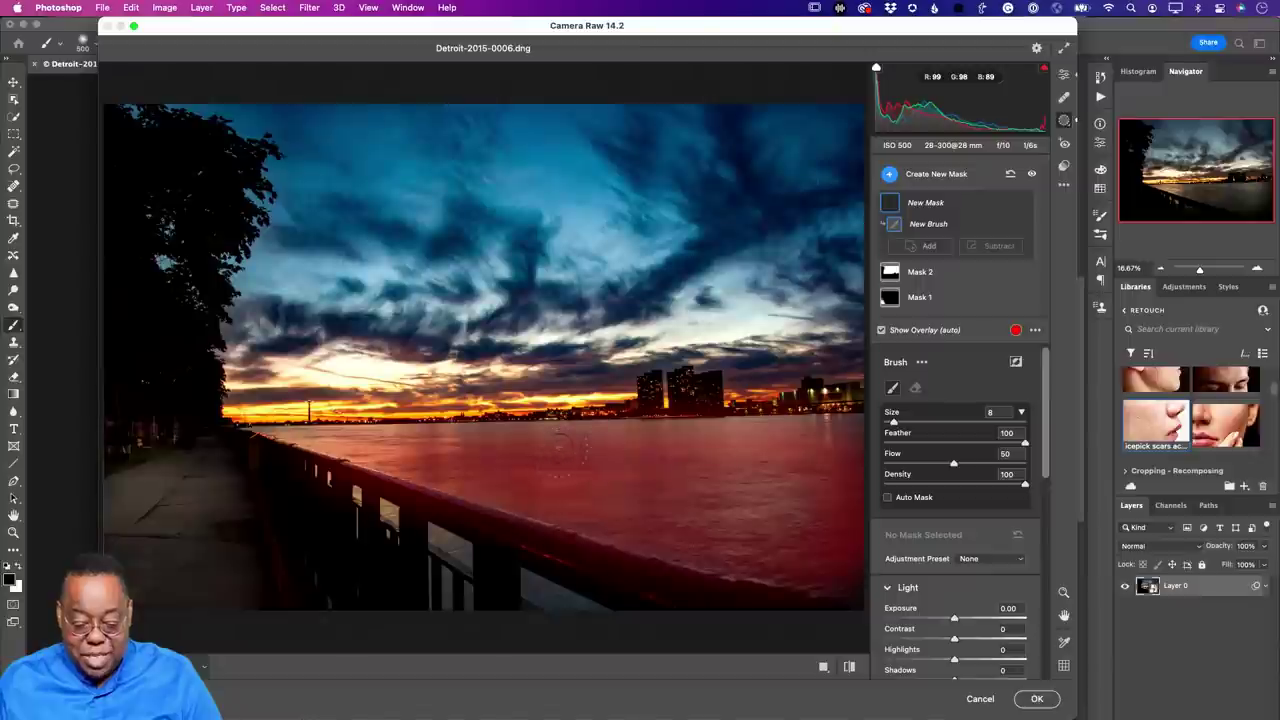
pyautogui.click(628, 482)
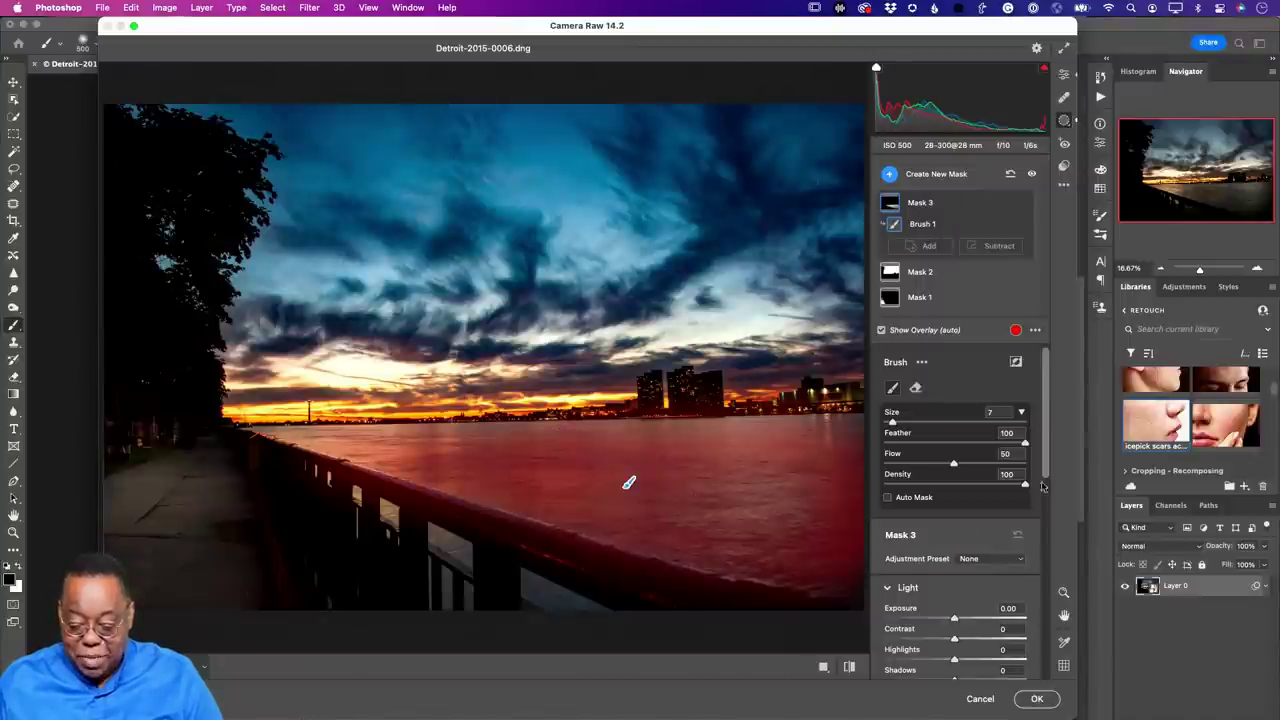
pyautogui.moveTo(1047, 471); pyautogui.dragTo(1047, 556)
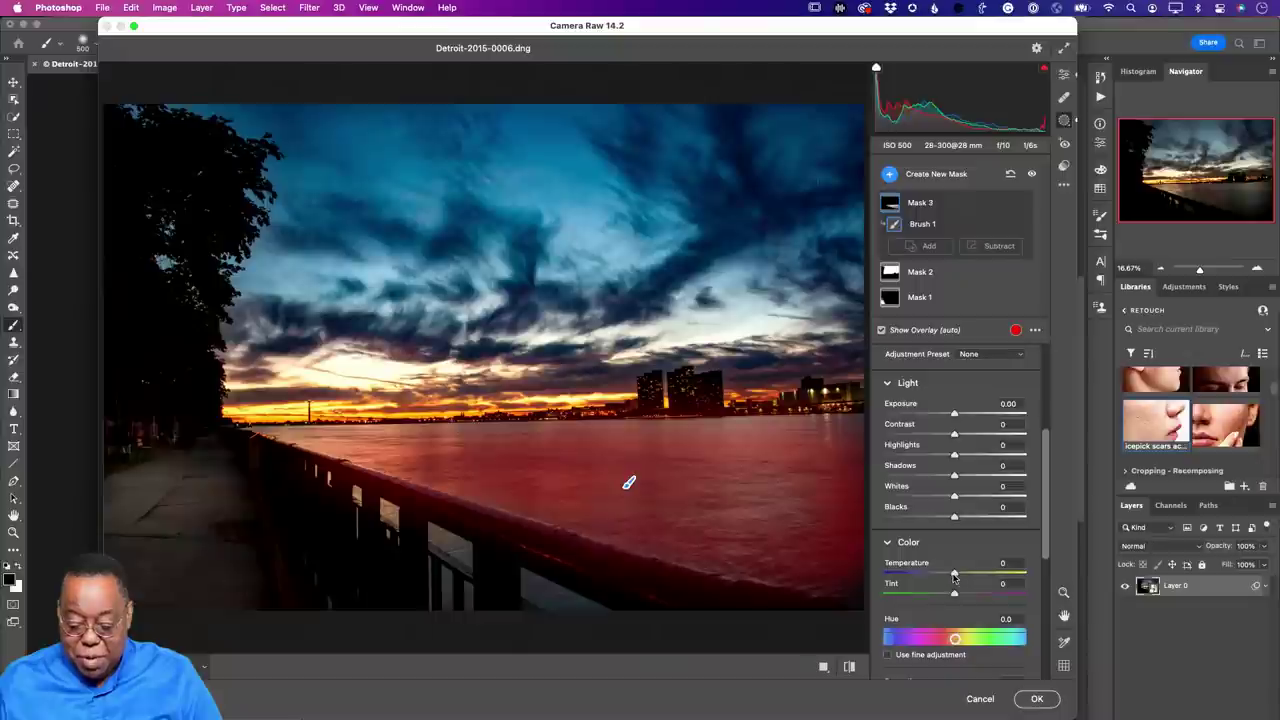
pyautogui.moveTo(953, 577); pyautogui.dragTo(921, 577)
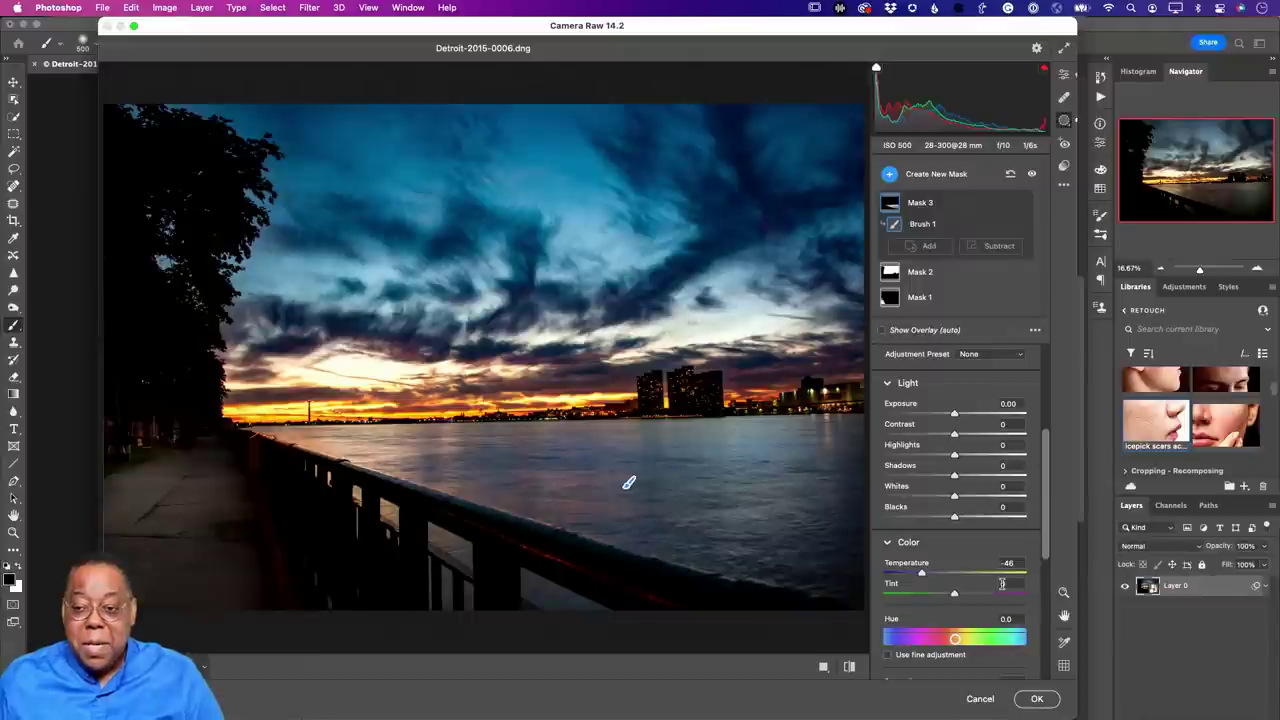
pyautogui.click(1037, 699)
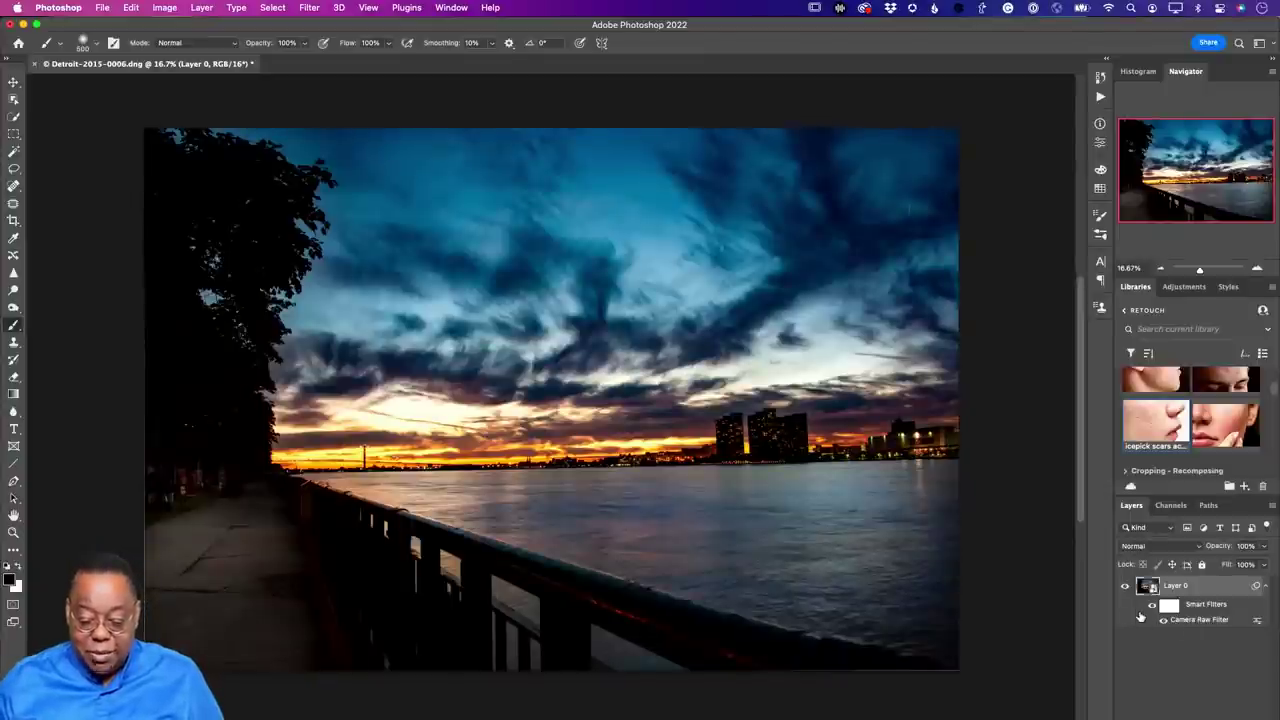
# Compare the photo with and without Layer 0's smart filters by toggling their visibility.
pyautogui.click(1151, 605)
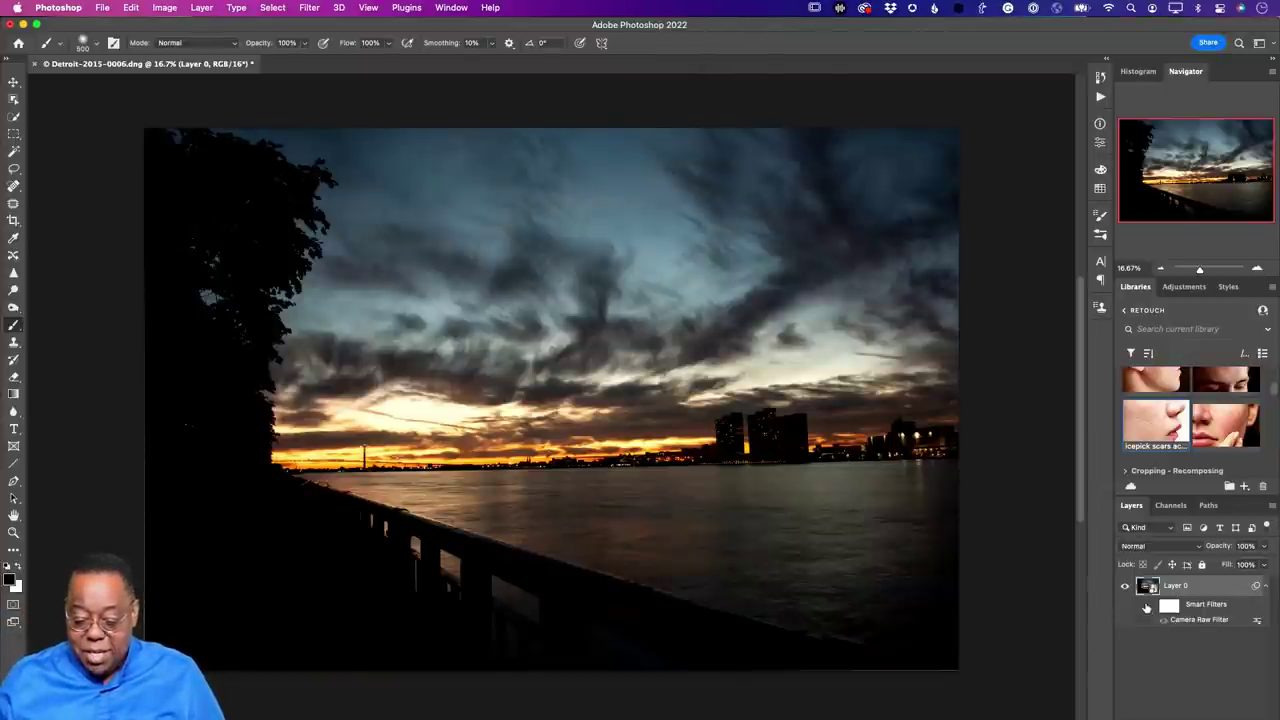
pyautogui.press('super+comma')
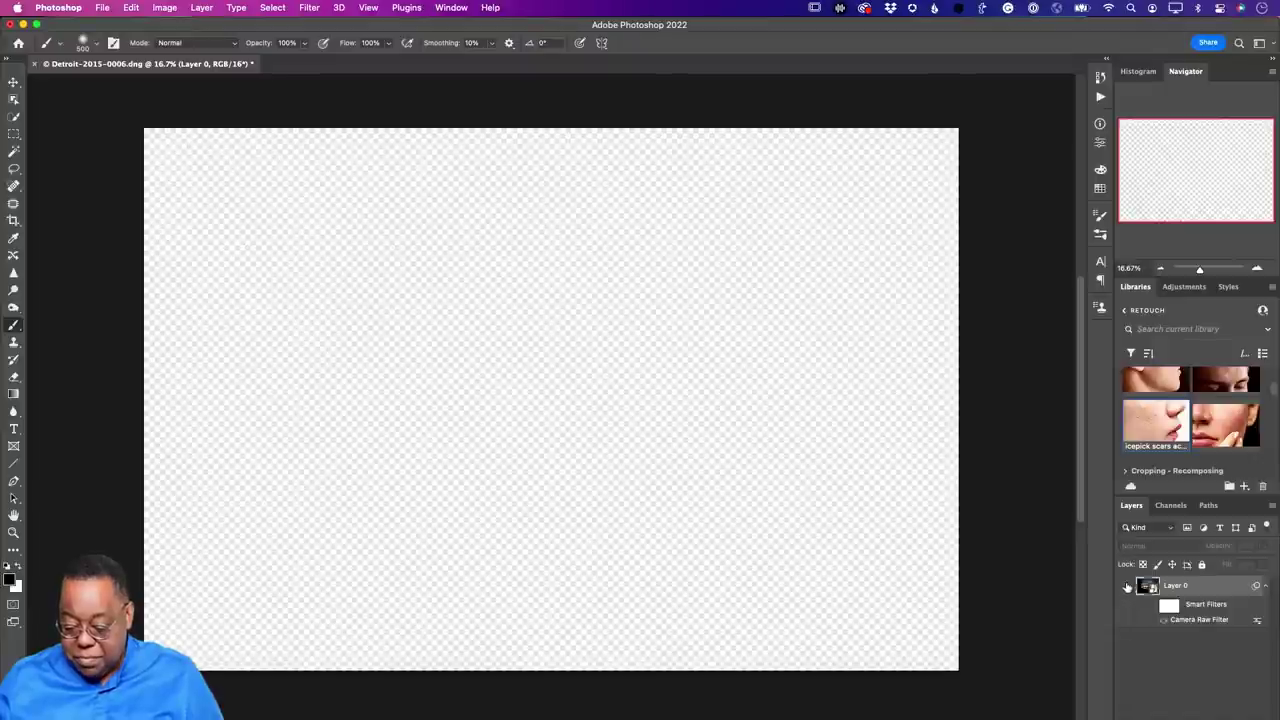
pyautogui.click(1124, 587)
pyautogui.click(1152, 606)
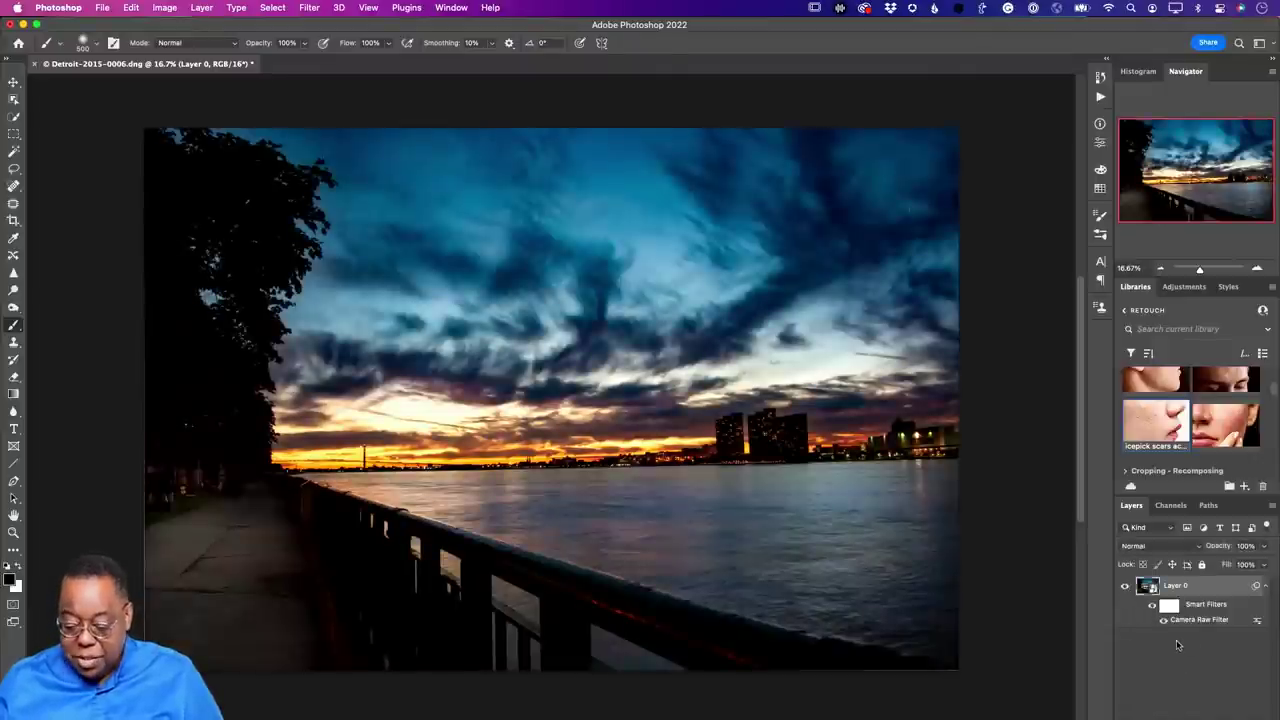
# Reopen the Camera Raw smart filter, set its Saturation to +23 and apply it.
pyautogui.doubleClick(1184, 624)
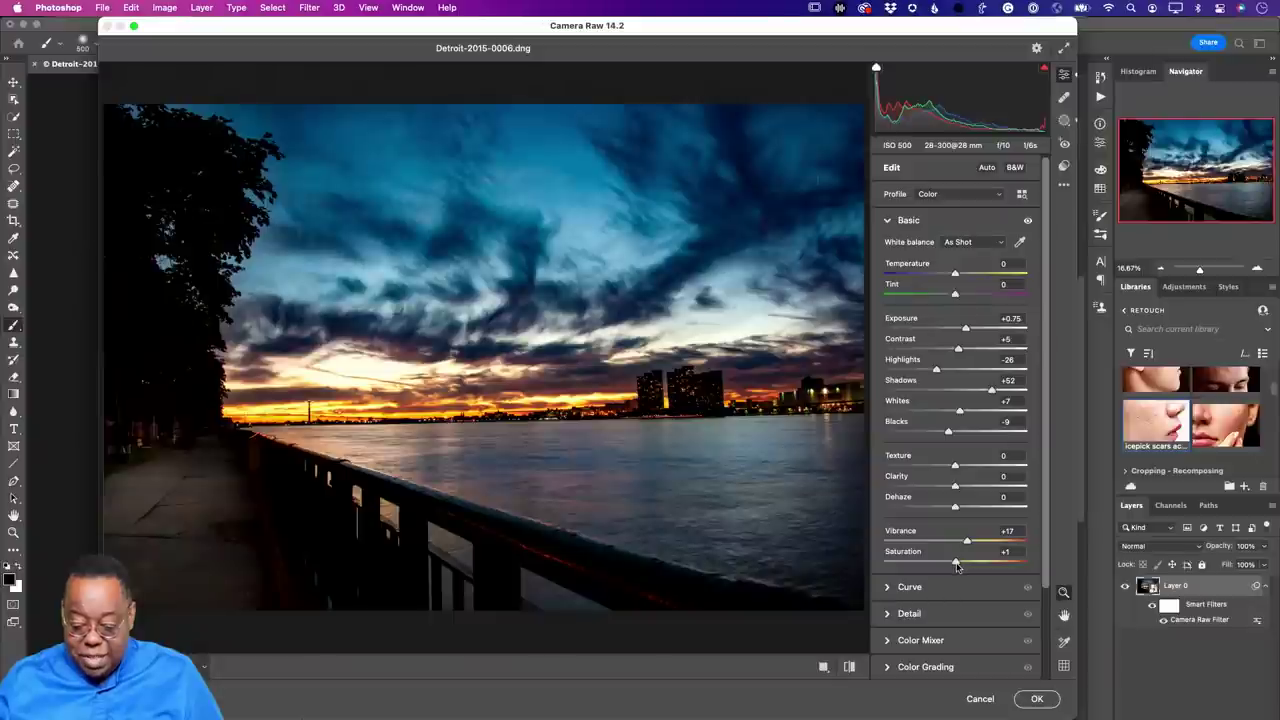
pyautogui.moveTo(958, 565); pyautogui.dragTo(985, 568)
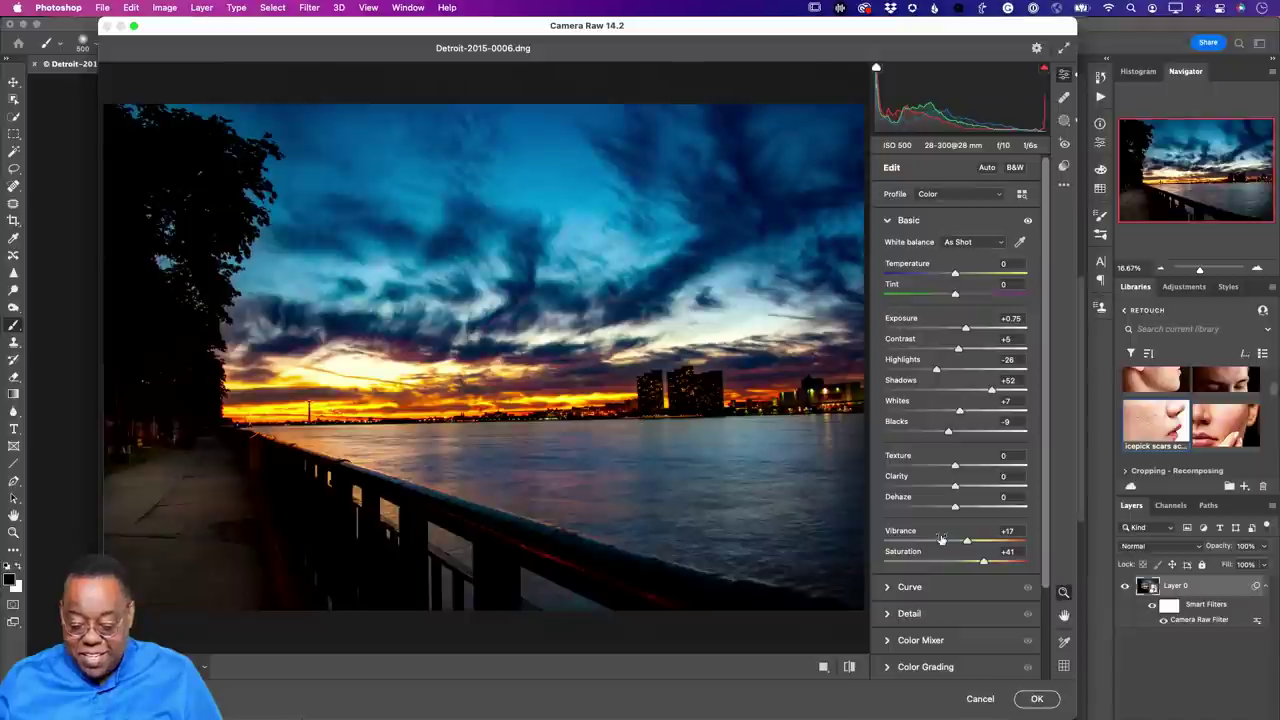
pyautogui.moveTo(985, 566)
pyautogui.mouseDown()
pyautogui.moveTo(937, 565)
pyautogui.moveTo(972, 566)
pyautogui.mouseUp()
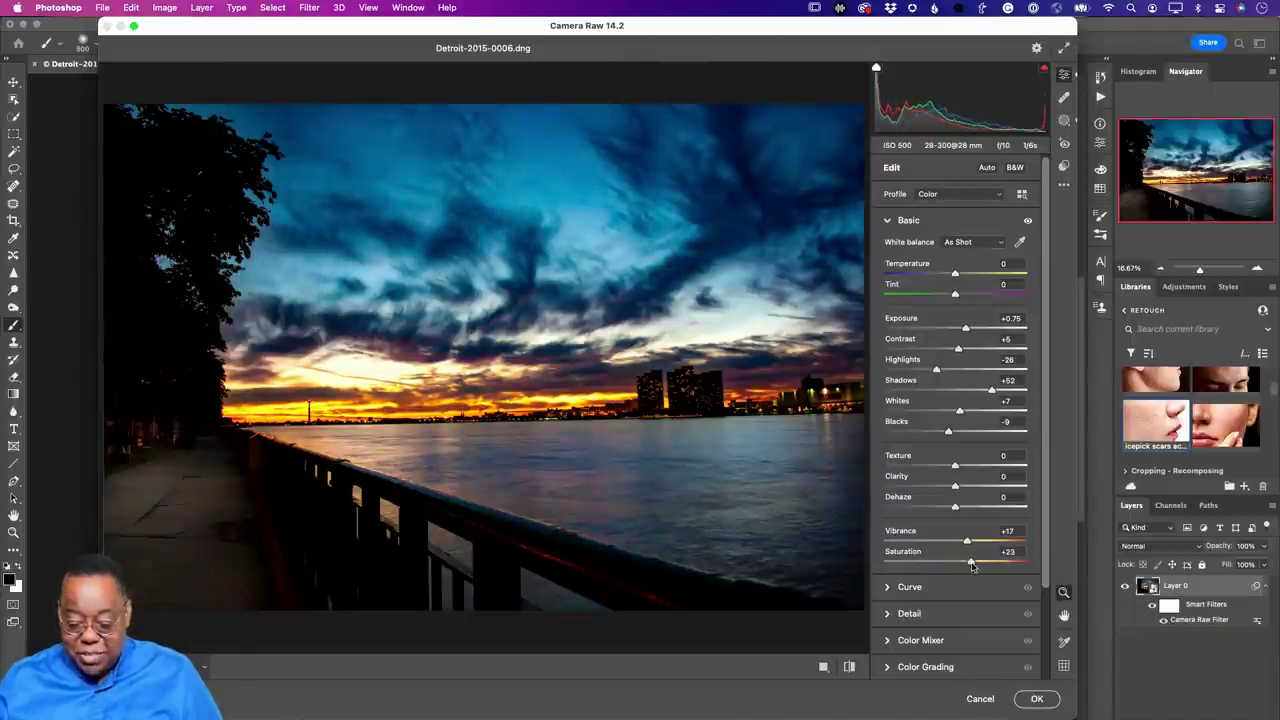
pyautogui.click(1037, 698)
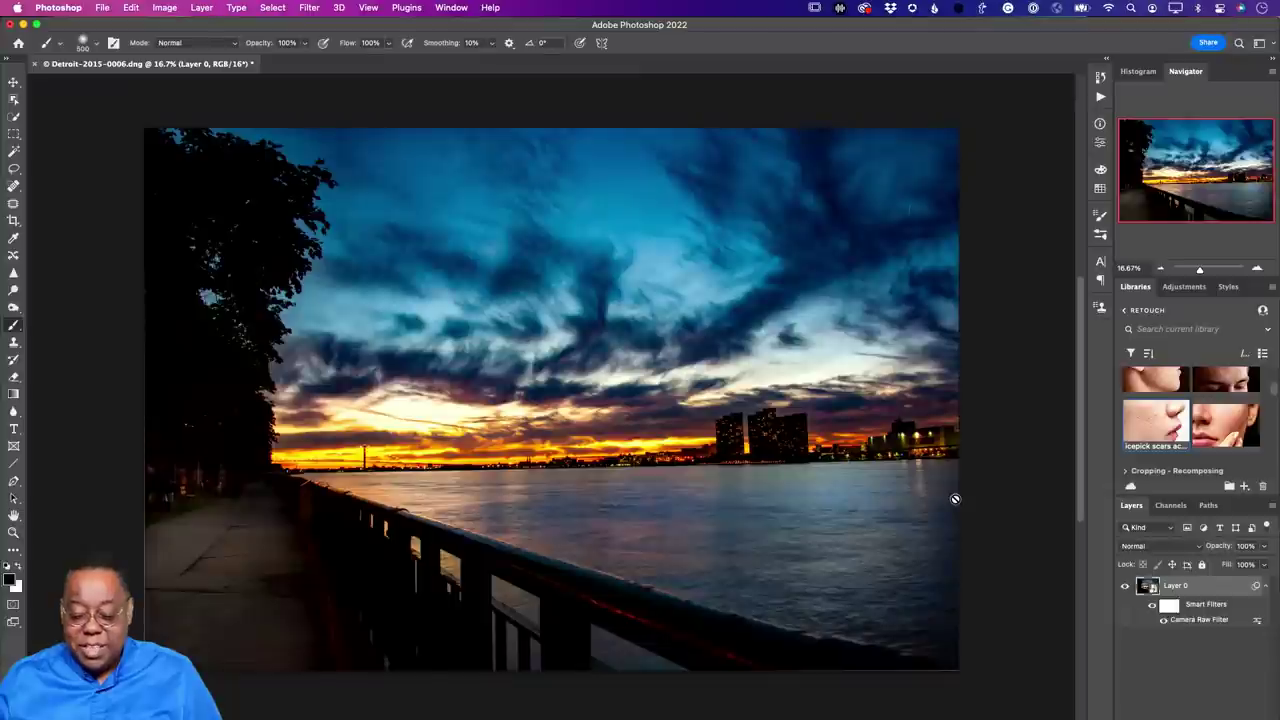
# Edit the Camera Raw smart filter again, reset its Saturation to 0 and apply it.
pyautogui.doubleClick(1186, 621)
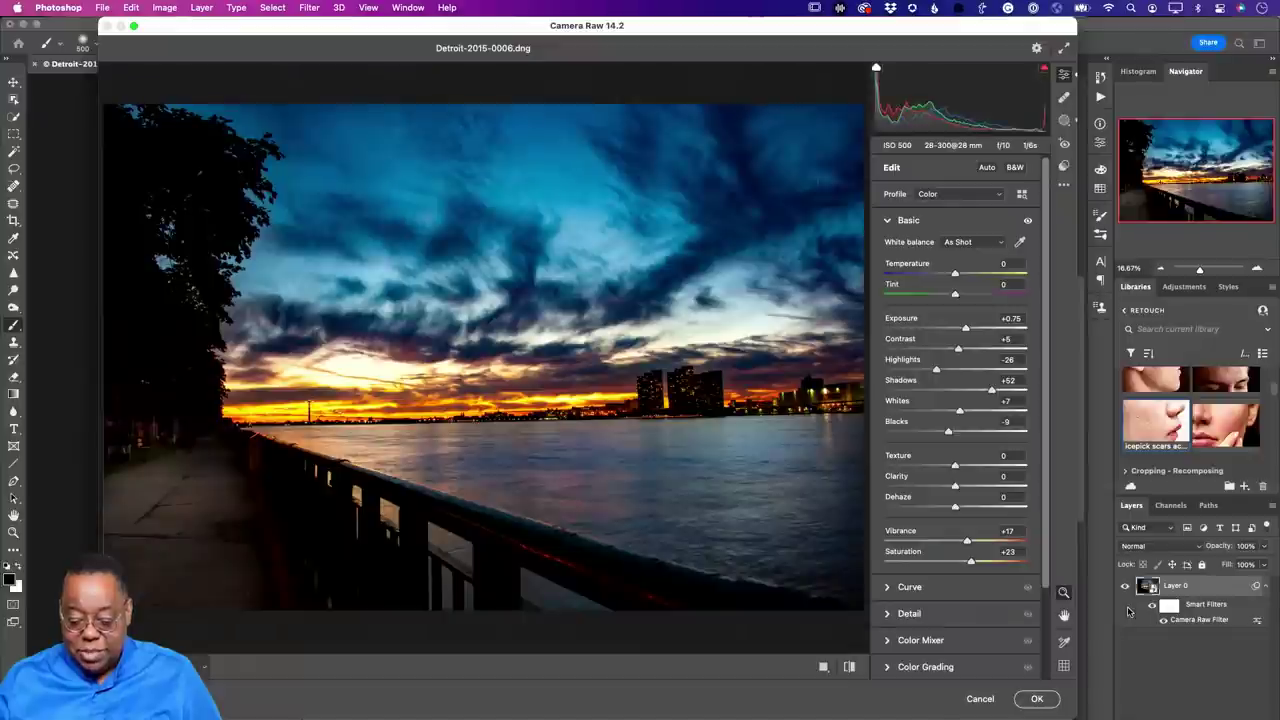
pyautogui.doubleClick(970, 563)
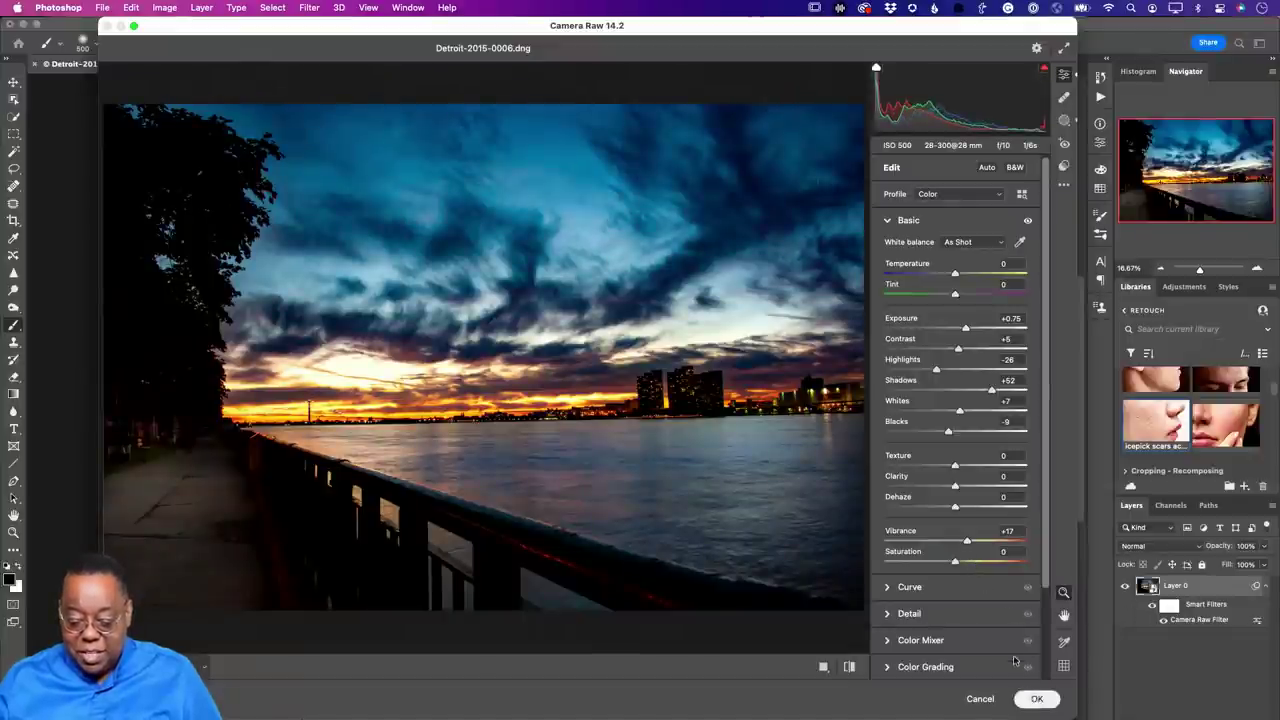
pyautogui.press('Return')
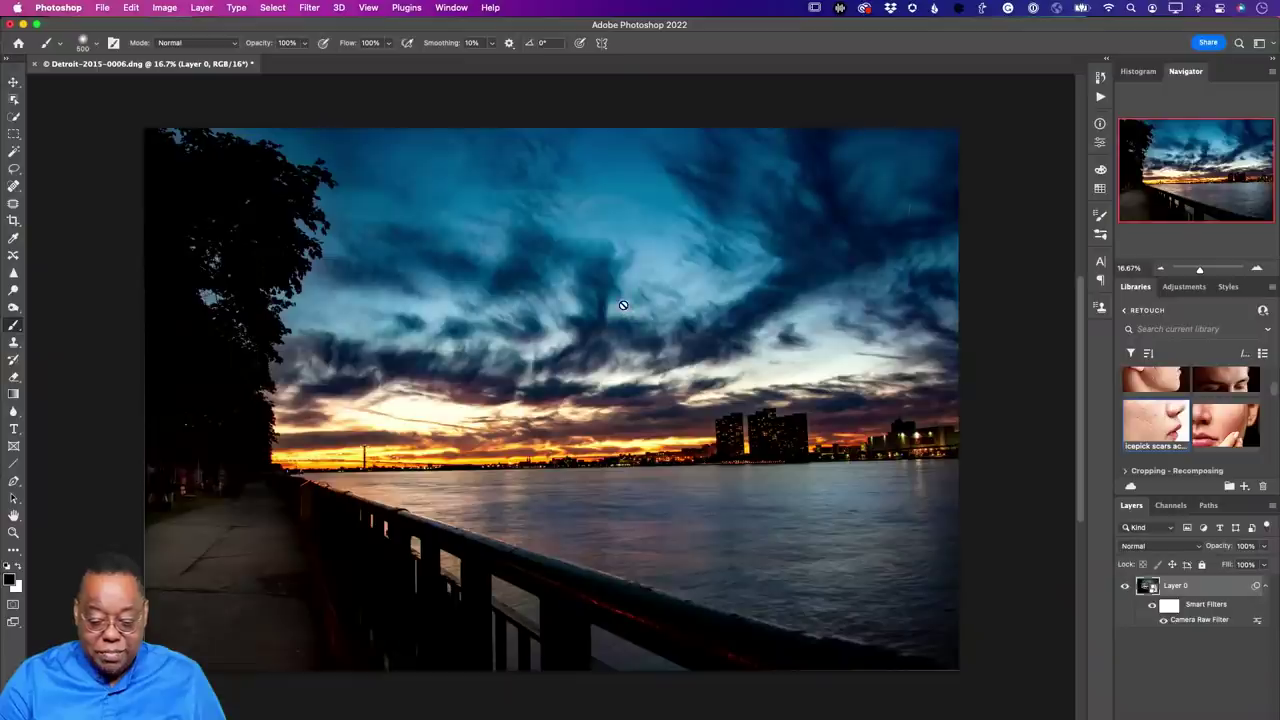
# Remove the thin dark streak from the bright sunset clouds inside Layer 0's smart object with the Spot Healing Brush, and save the contents.
pyautogui.click(14, 187)
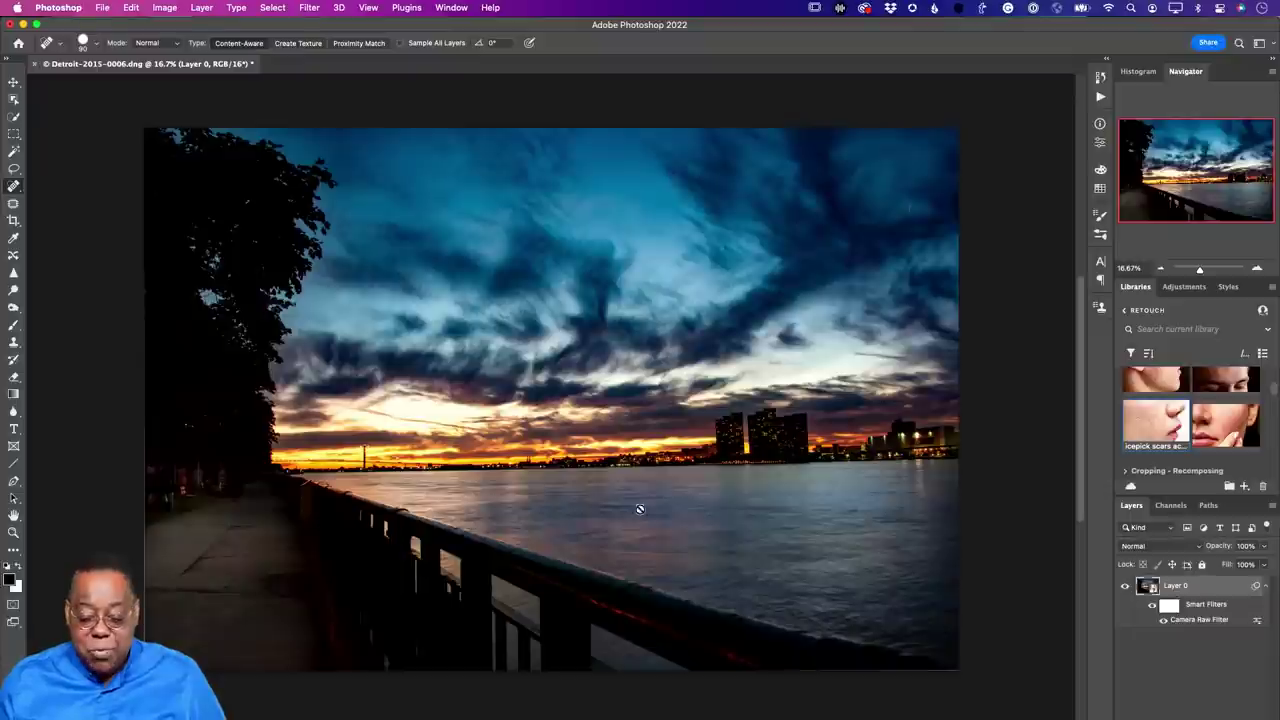
pyautogui.doubleClick(1146, 588)
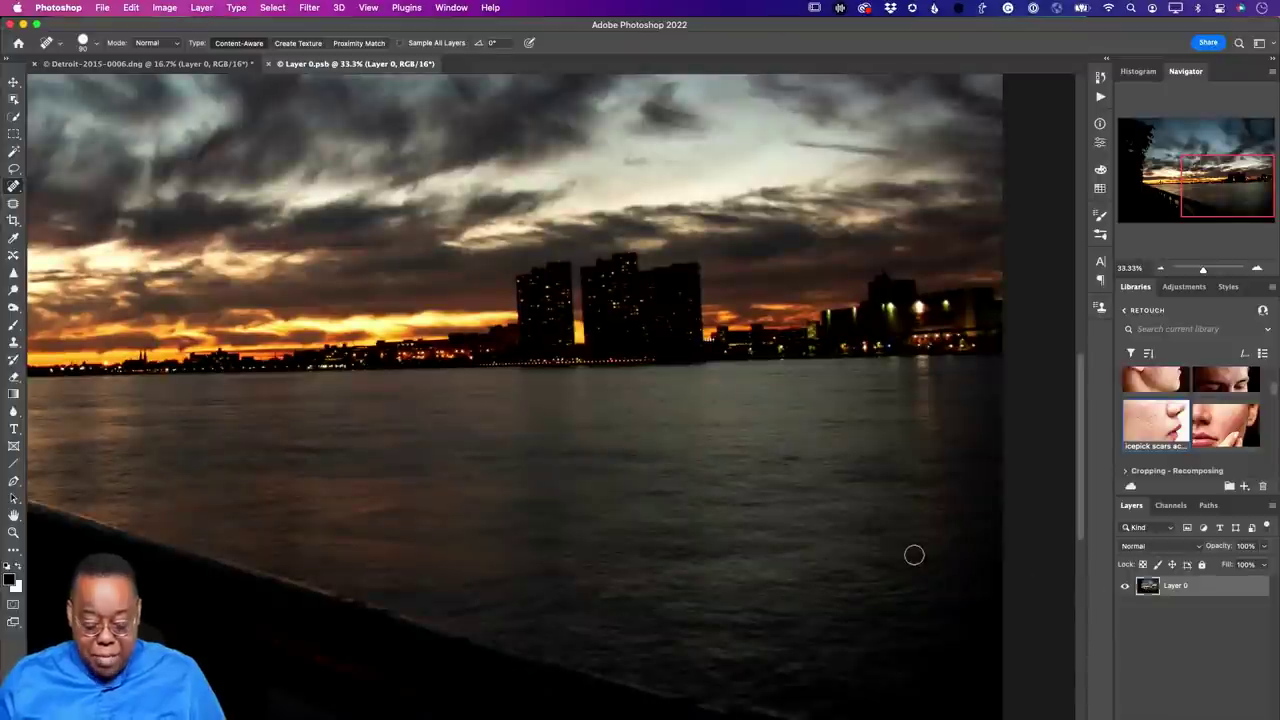
pyautogui.press('super+0')
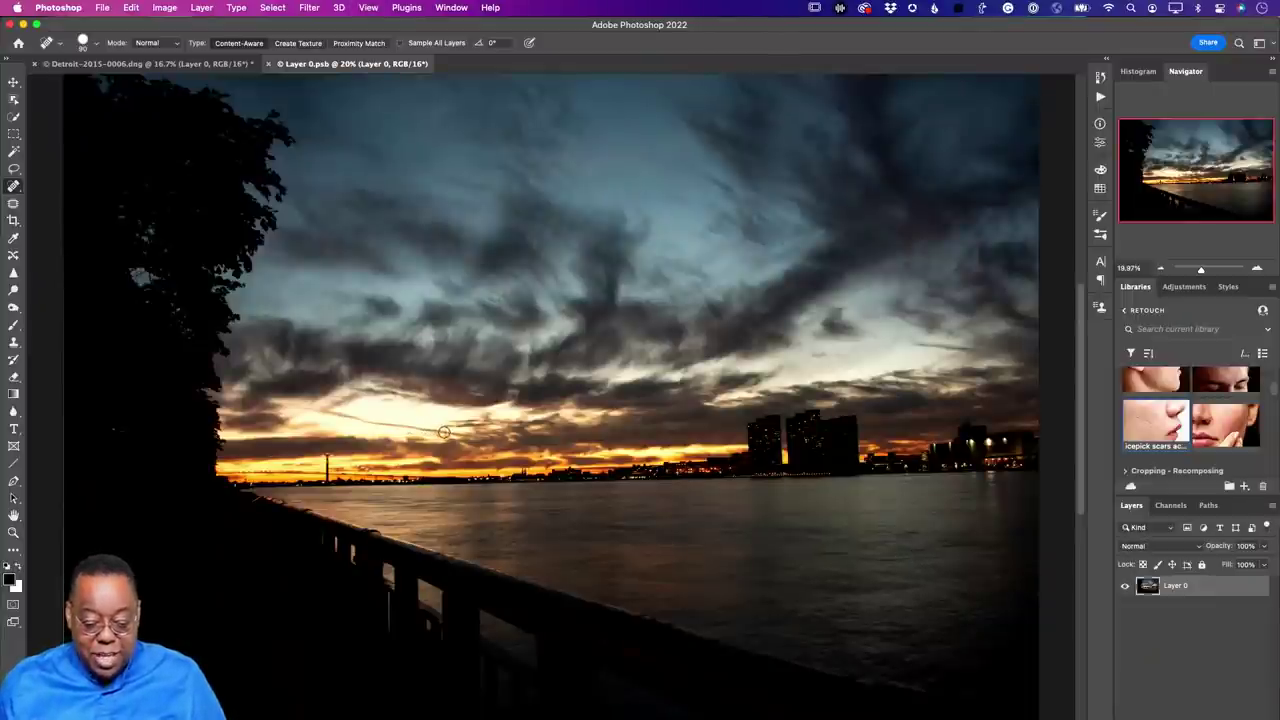
pyautogui.click(454, 432)
pyautogui.moveTo(454, 432)
pyautogui.mouseDown()
pyautogui.moveTo(326, 416)
pyautogui.moveTo(341, 416)
pyautogui.mouseUp()
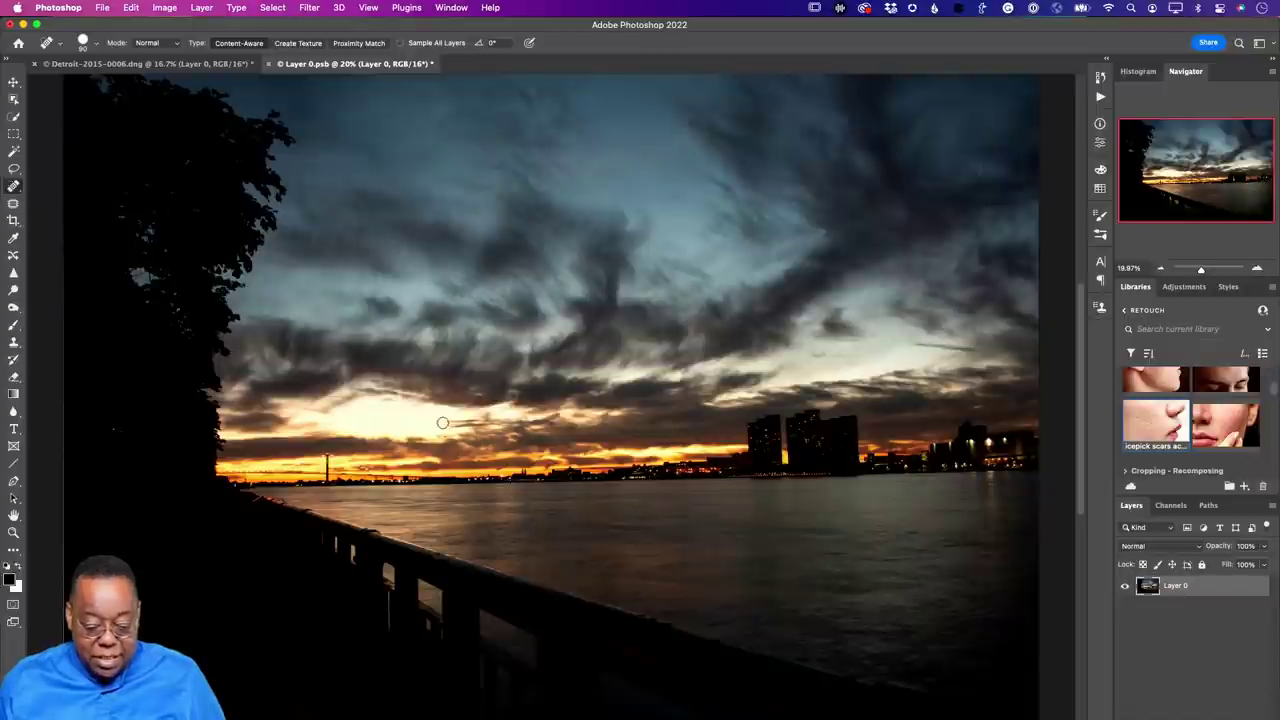
pyautogui.click(405, 425)
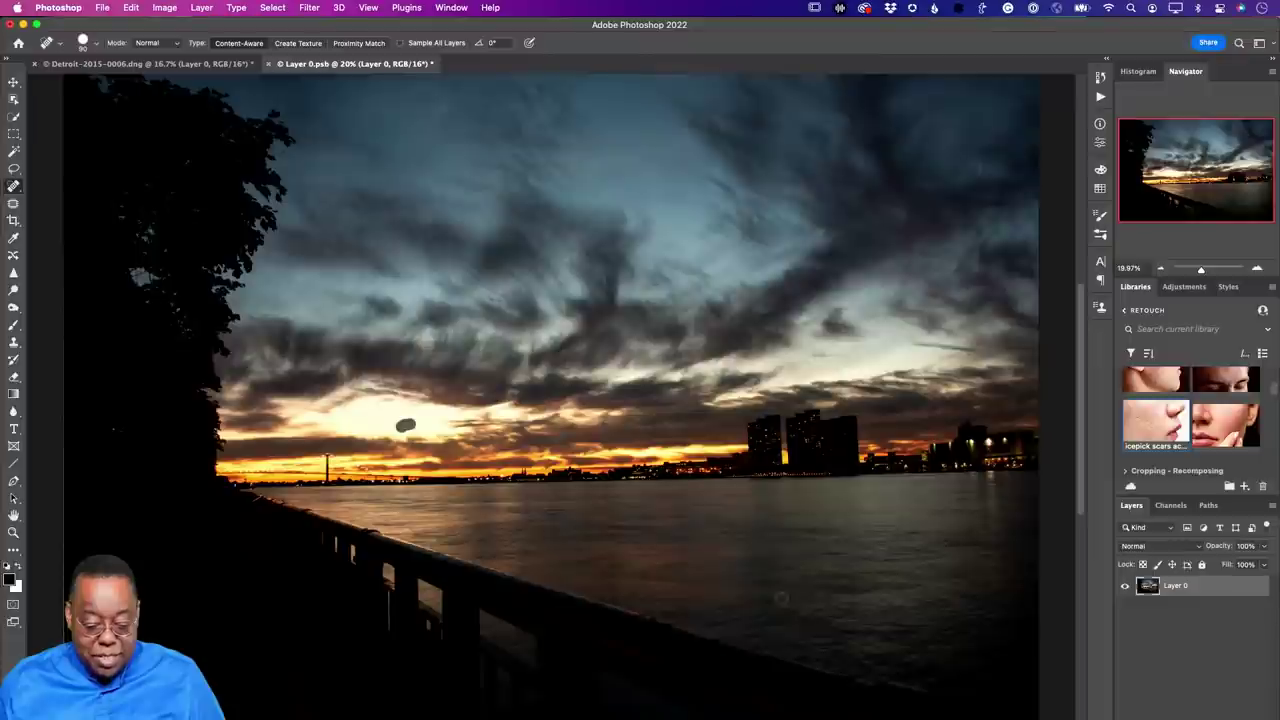
pyautogui.press('super+w')
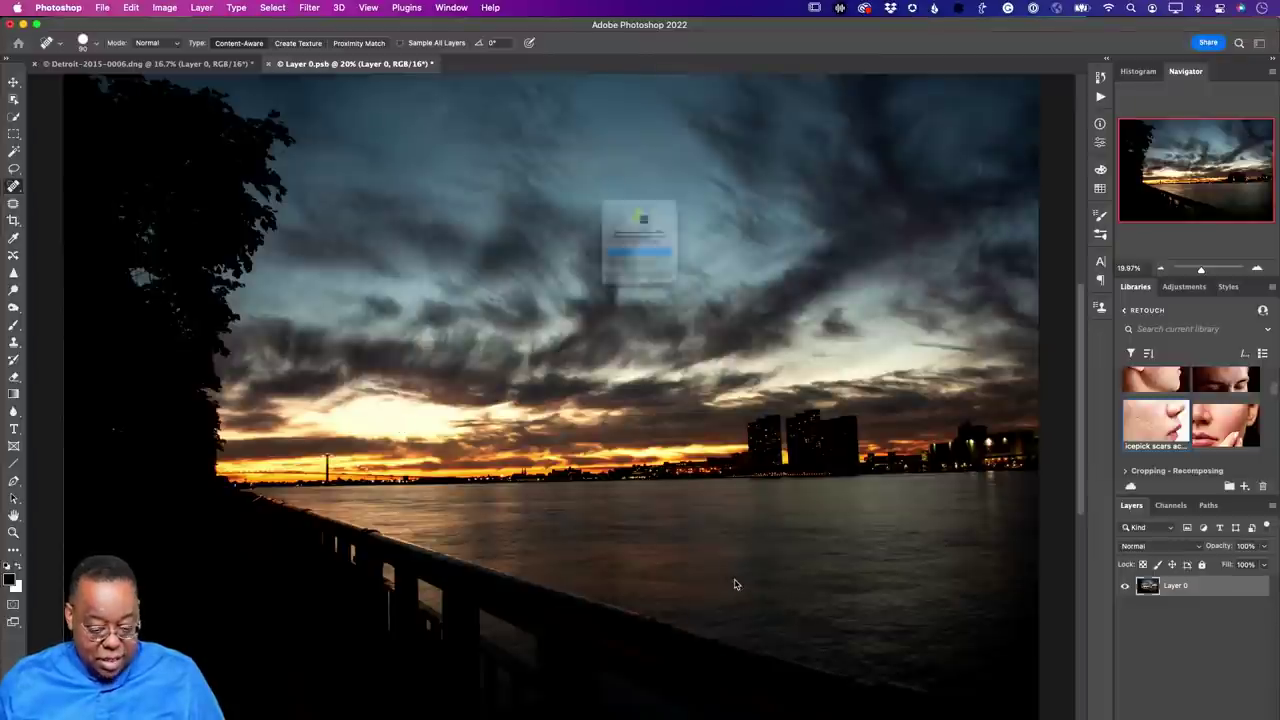
pyautogui.click(629, 267)
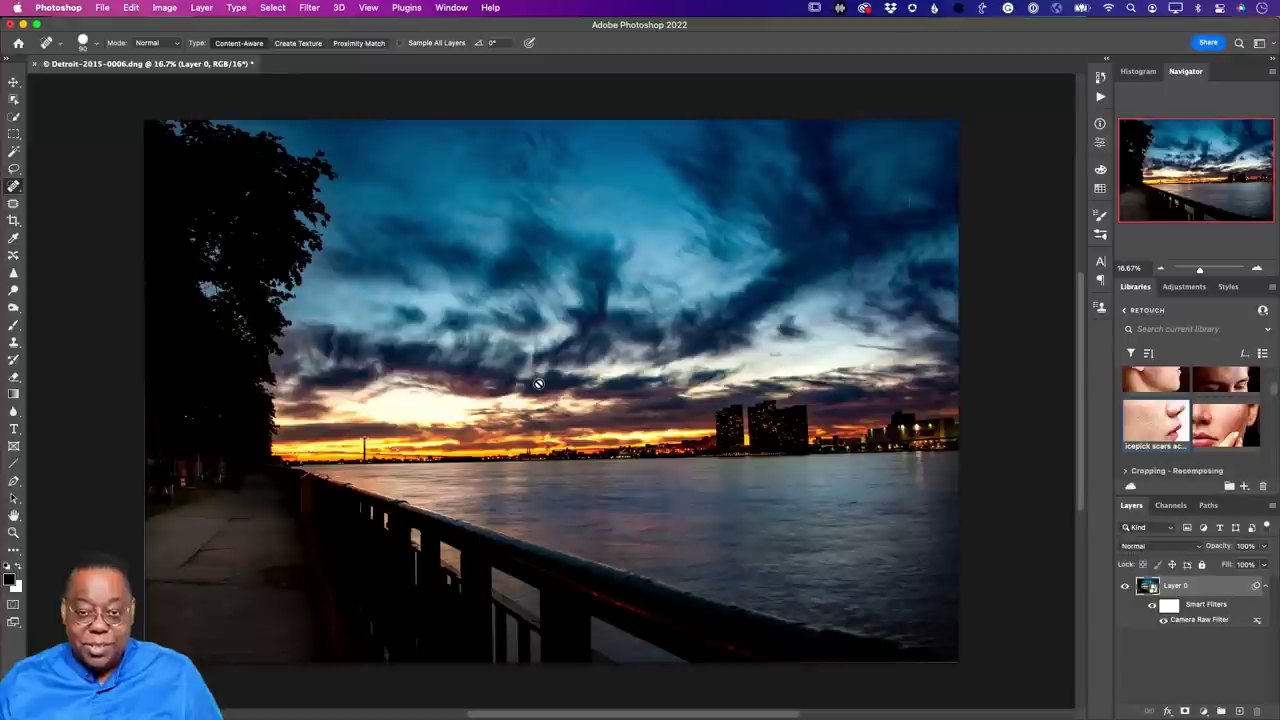
# Check the healed sky with the smart filters switched off and back on.
pyautogui.click(1152, 607)
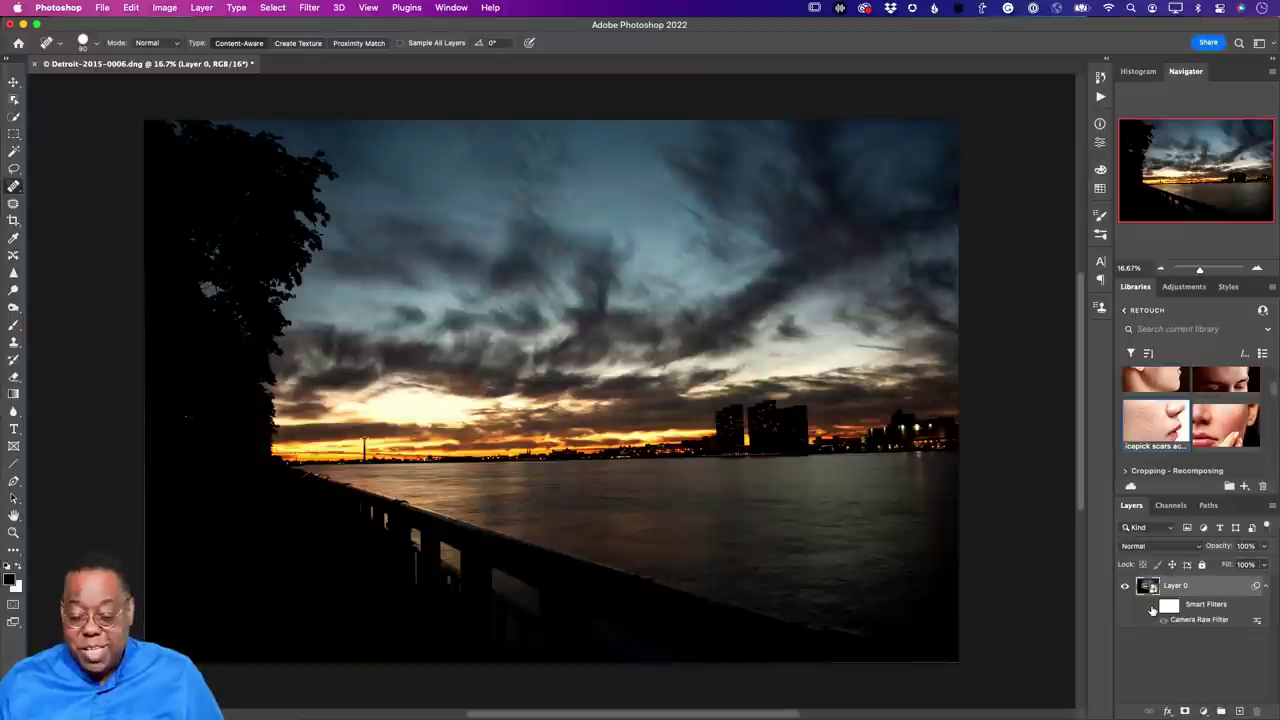
pyautogui.click(1152, 608)
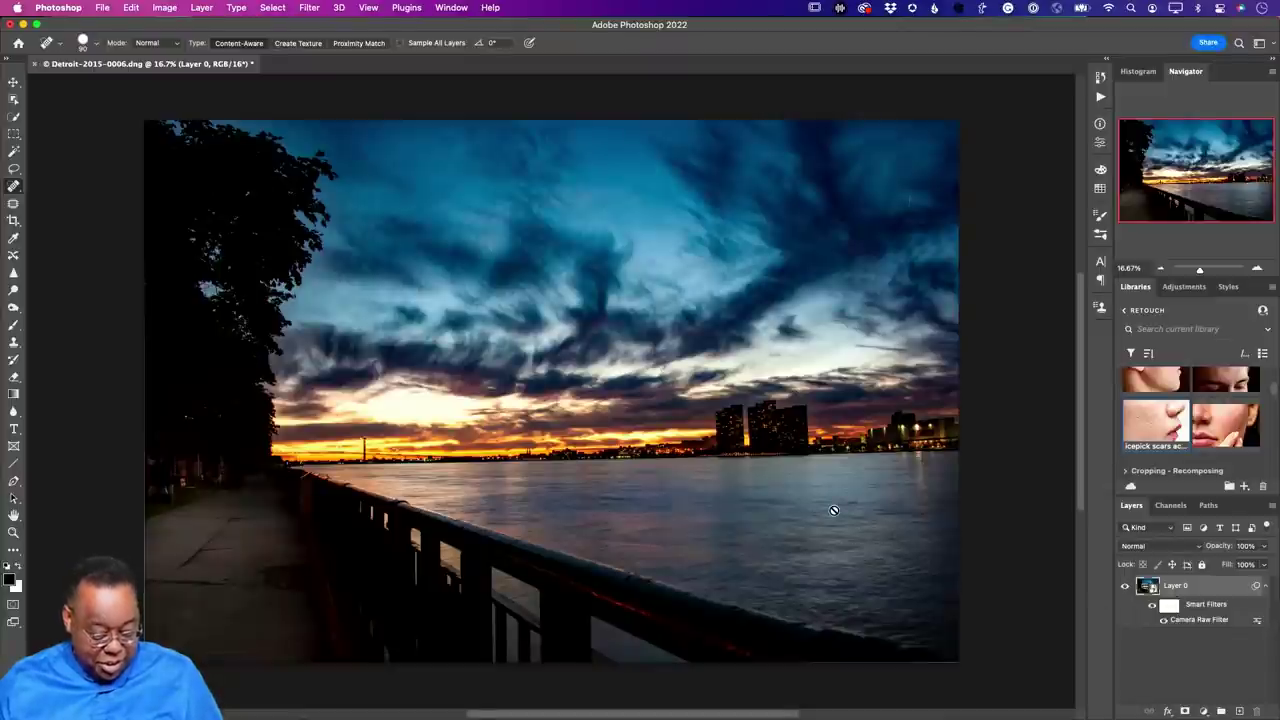
# Straighten the horizon by rotating the crop slightly clockwise, refining it with a second, slightly tighter rotated crop.
pyautogui.press('c')
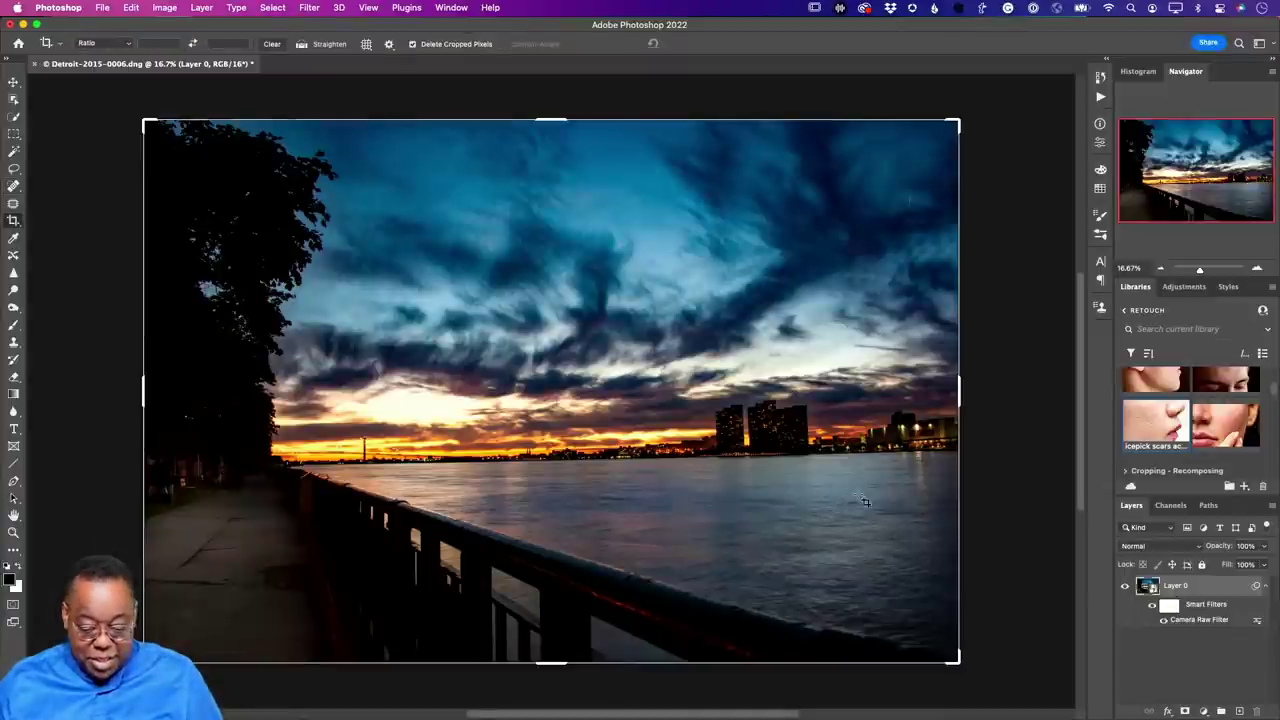
pyautogui.moveTo(999, 116); pyautogui.dragTo(1008, 131)
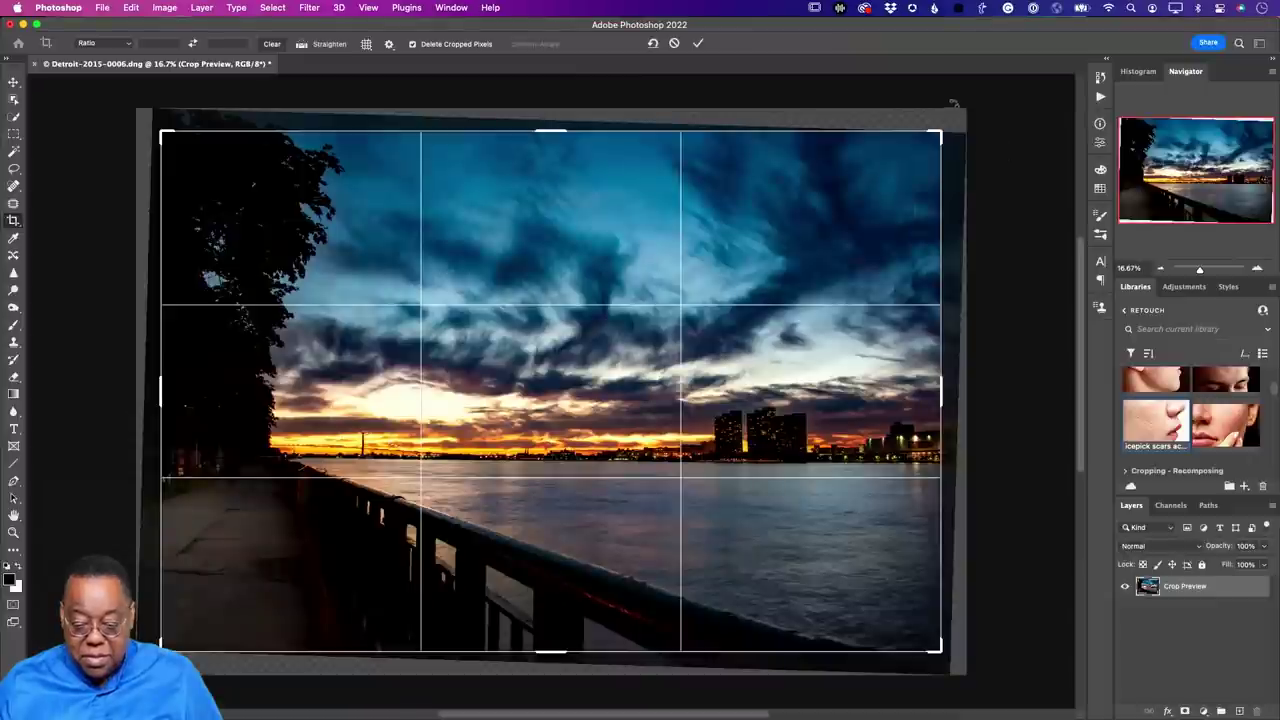
pyautogui.click(696, 45)
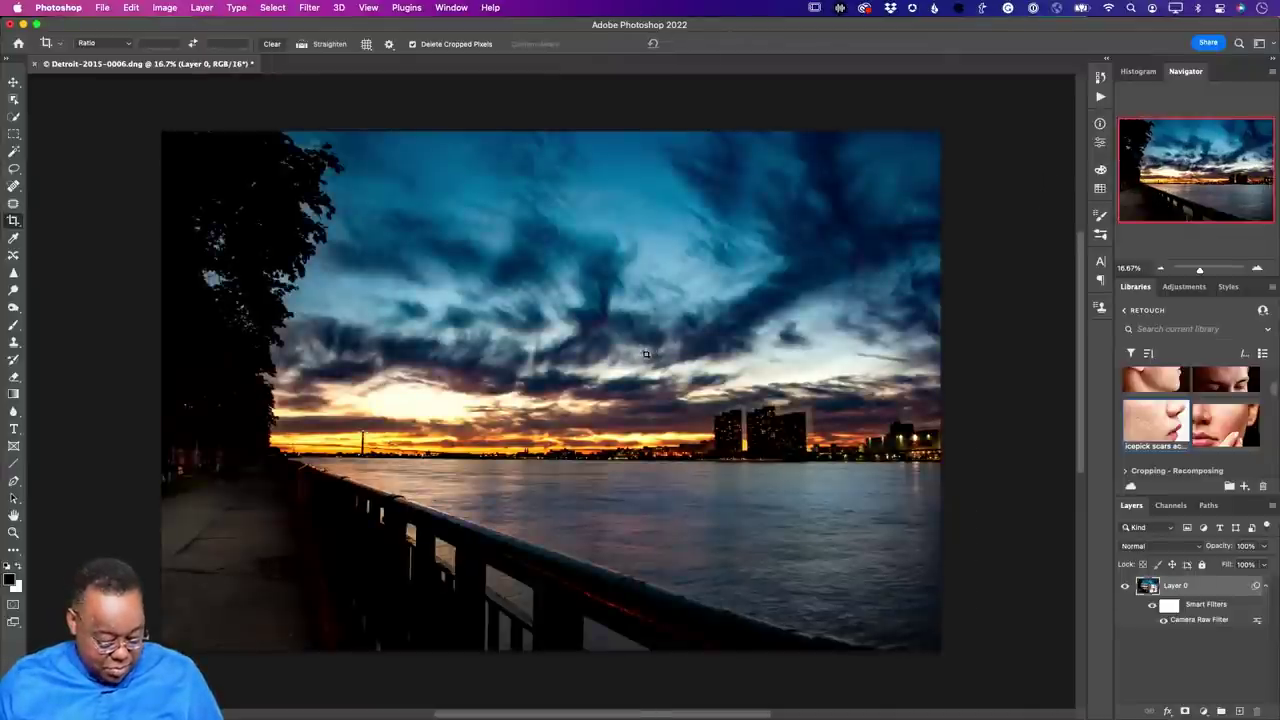
pyautogui.click(296, 534)
pyautogui.moveTo(161, 648); pyautogui.dragTo(167, 643)
pyautogui.moveTo(166, 644); pyautogui.dragTo(166, 645)
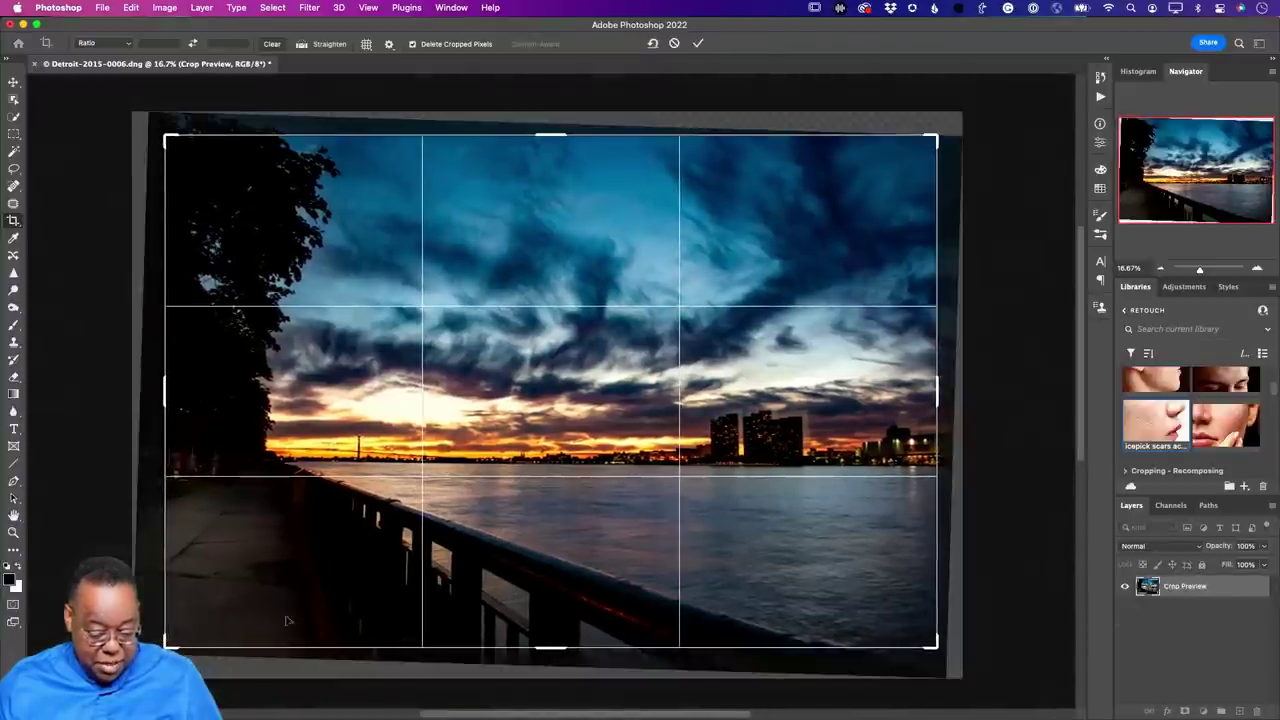
pyautogui.press('Return')
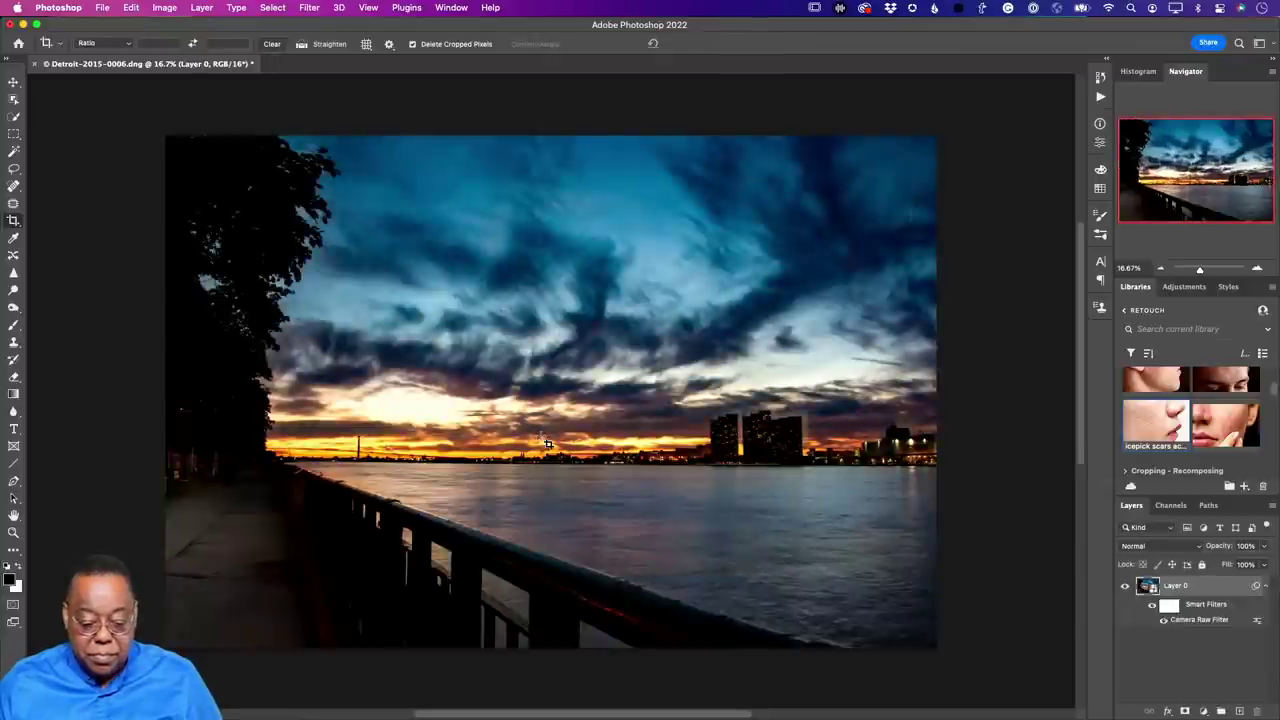
# Save the edited document as Detroit-2015-0006-Edit.psd and close it.
pyautogui.press('super+s')
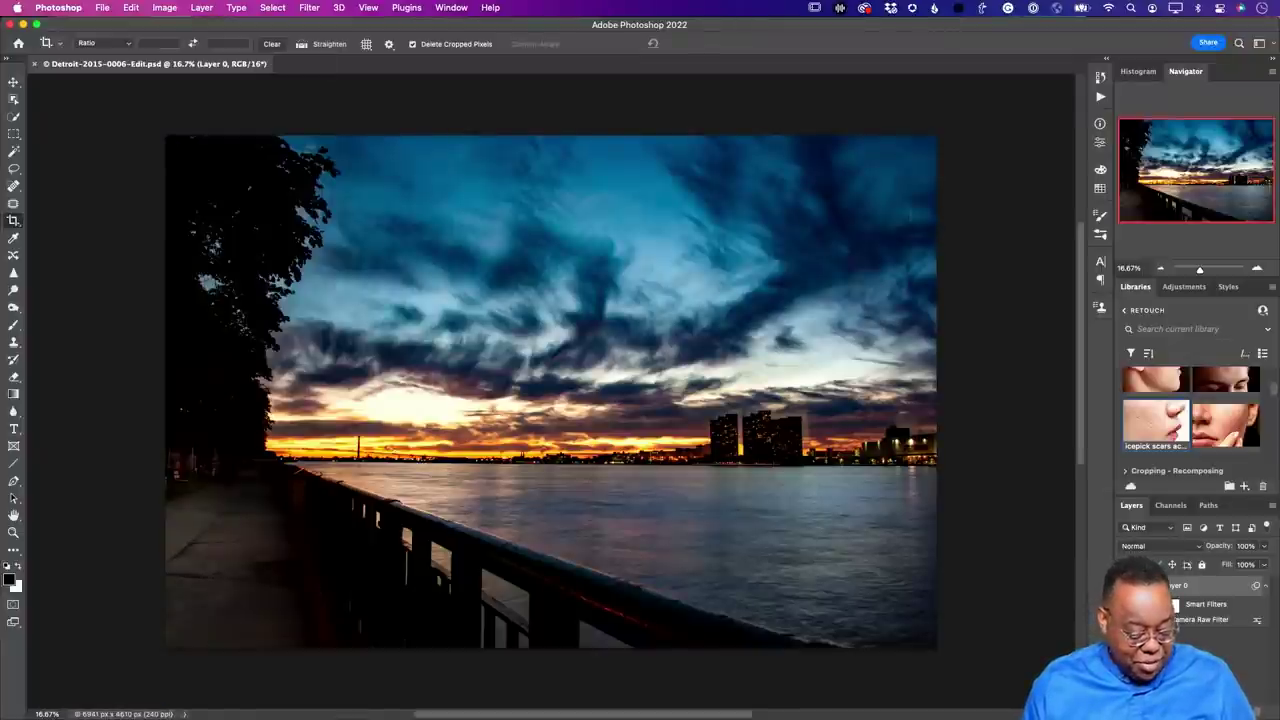
pyautogui.press('super+w')
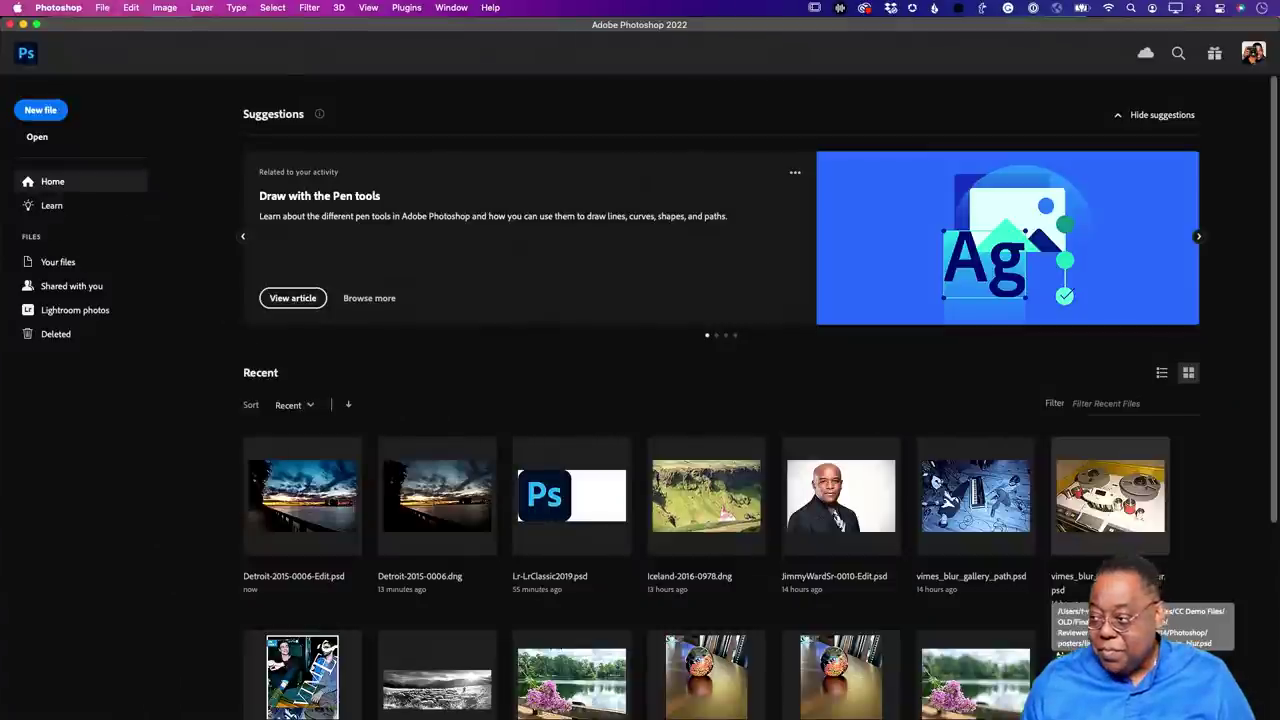
# Switch to Lightroom Classic and compare the original Detroit sunset photo with the edited version in full screen.
pyautogui.press('super+Tab')
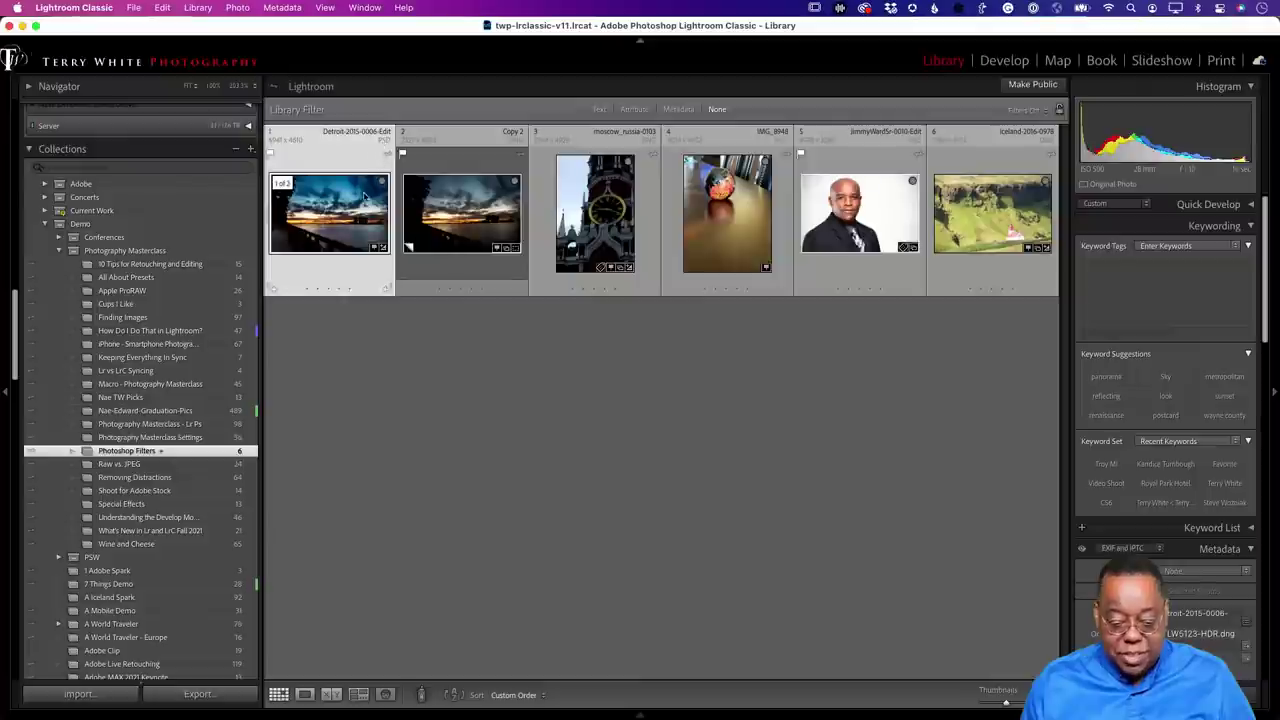
pyautogui.click(477, 225)
pyautogui.press('f')
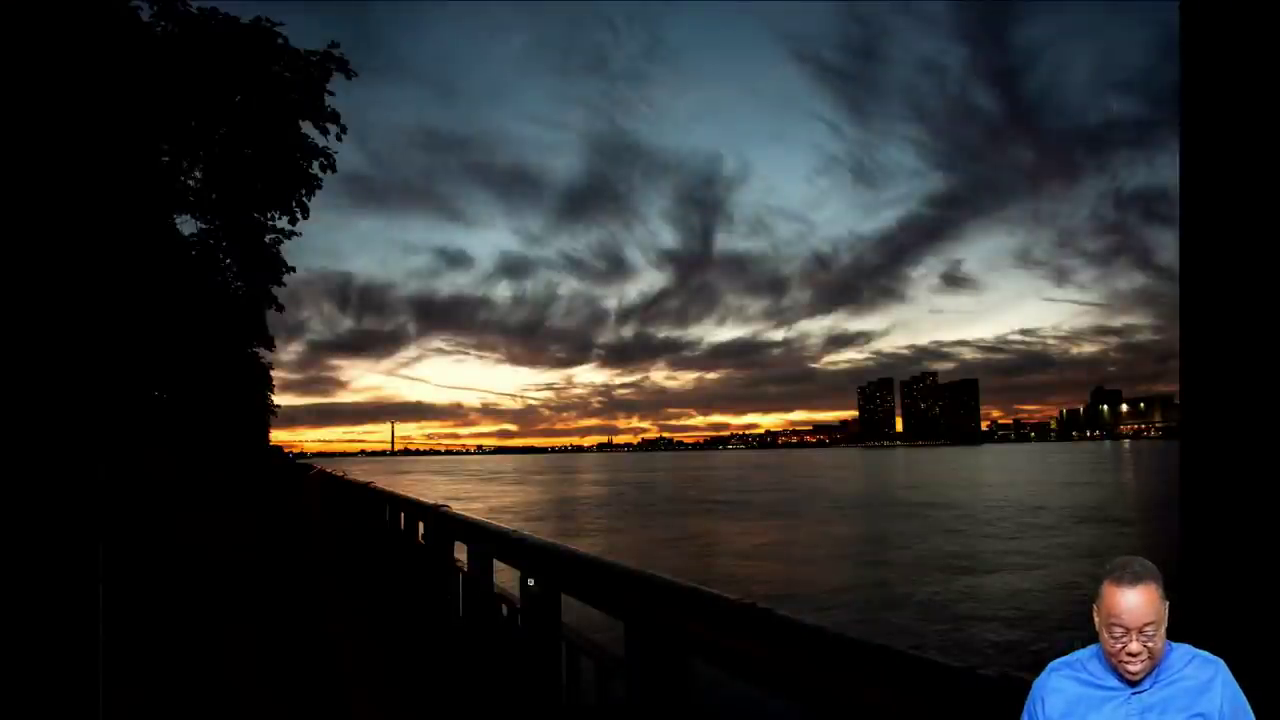
pyautogui.press('Right')
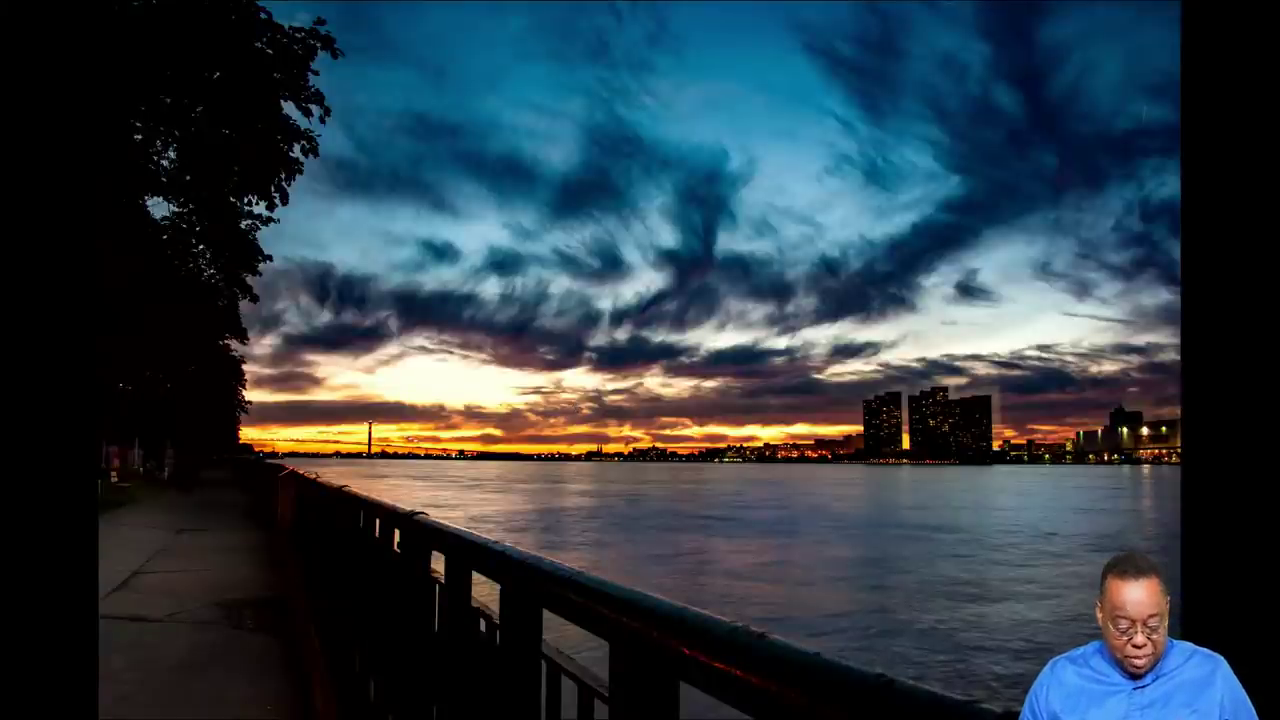
# Exit the full-screen photo comparison and switch from Lightroom Classic to the empty Photoshop workspace.
pyautogui.press('Escape')
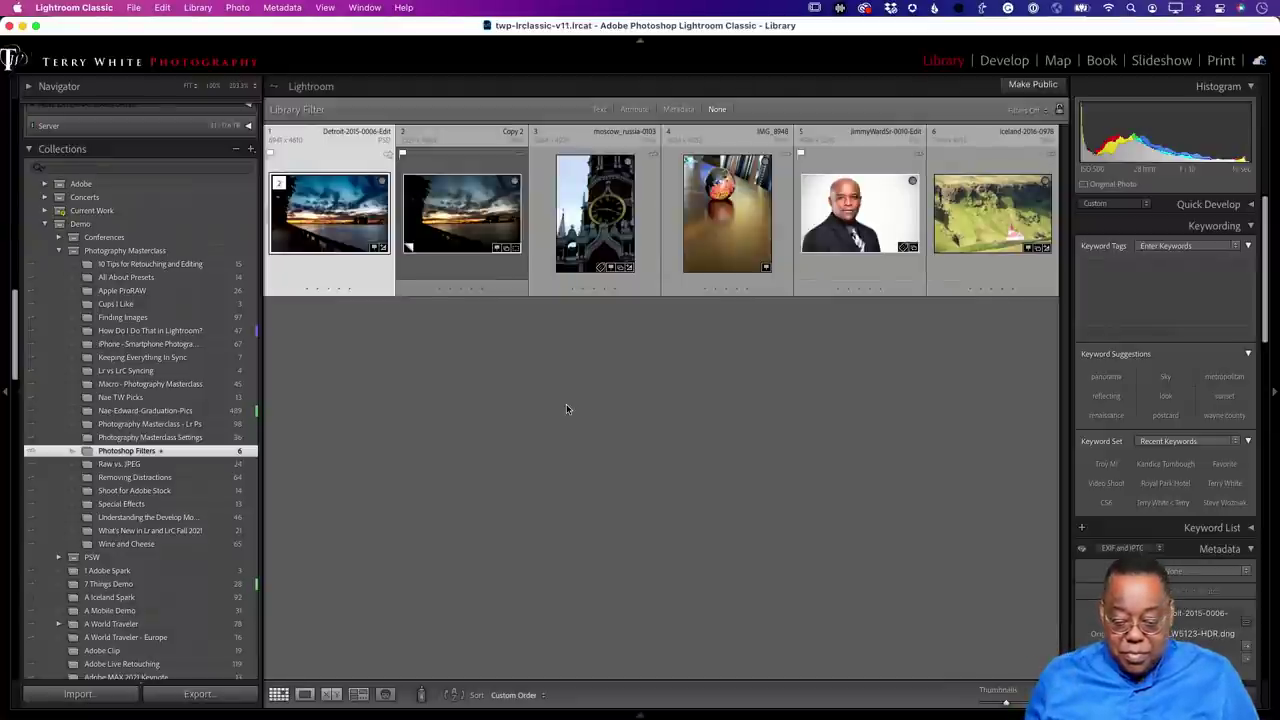
pyautogui.press('super+Tab')
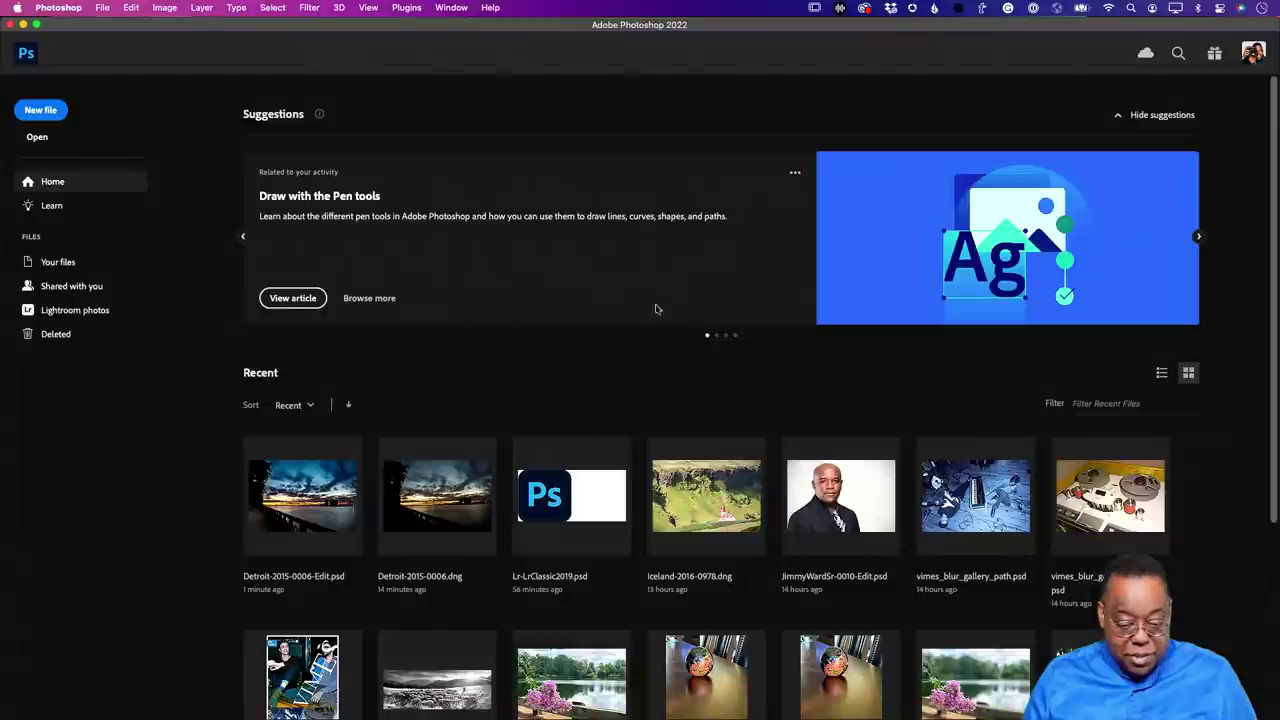
pyautogui.click(27, 55)
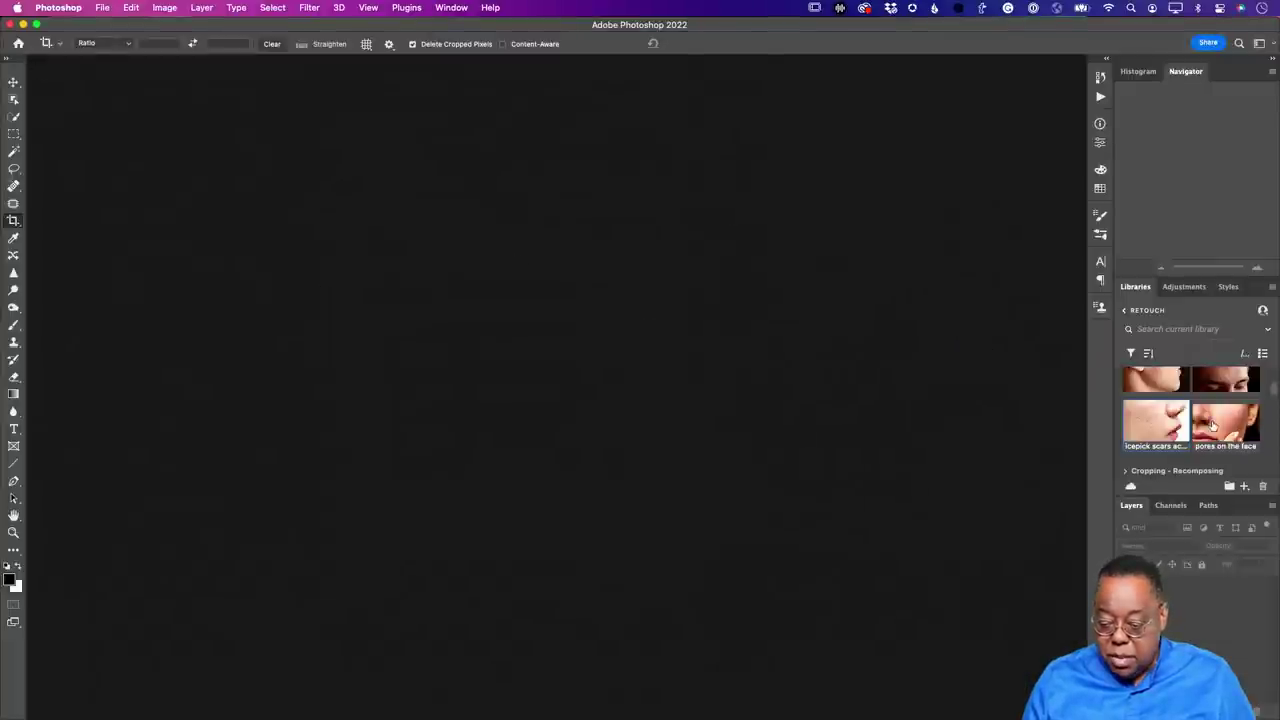
# Open the photo of the woman in pink sunglasses from the Liquify group of the Retouch library and fit it in view.
pyautogui.scroll(-10, 1211, 423)
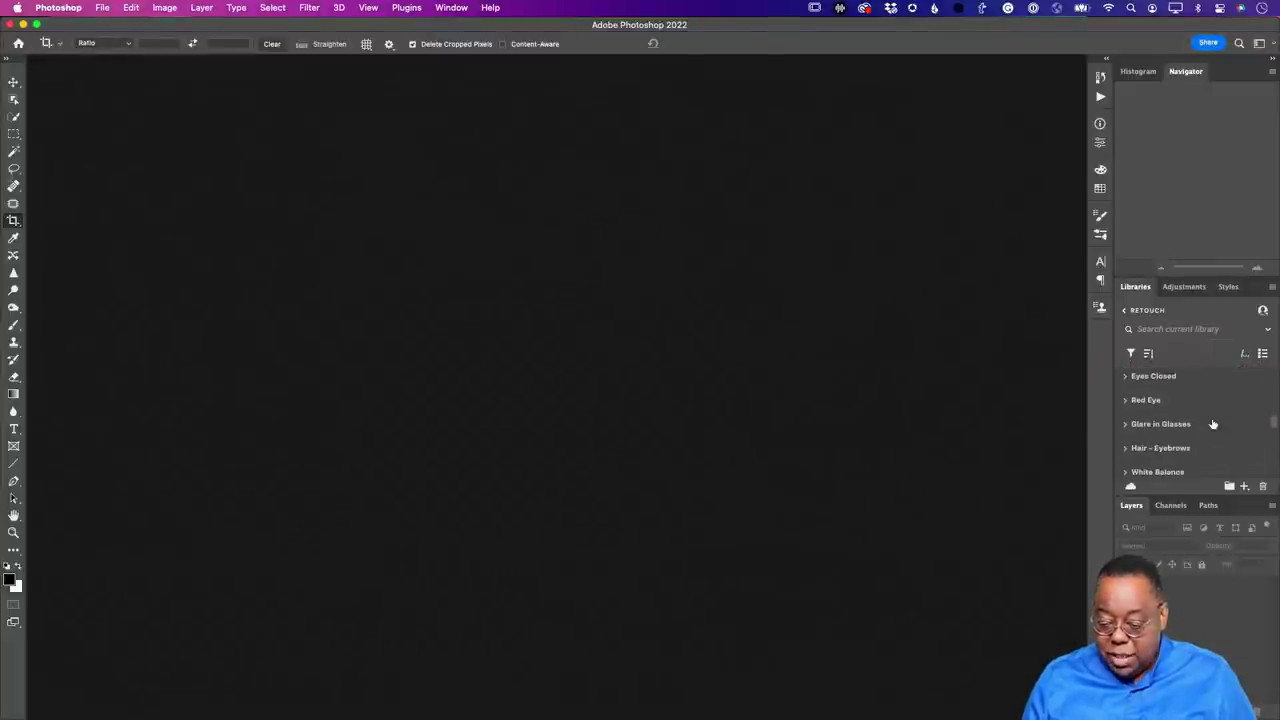
pyautogui.scroll(-10, 1212, 424)
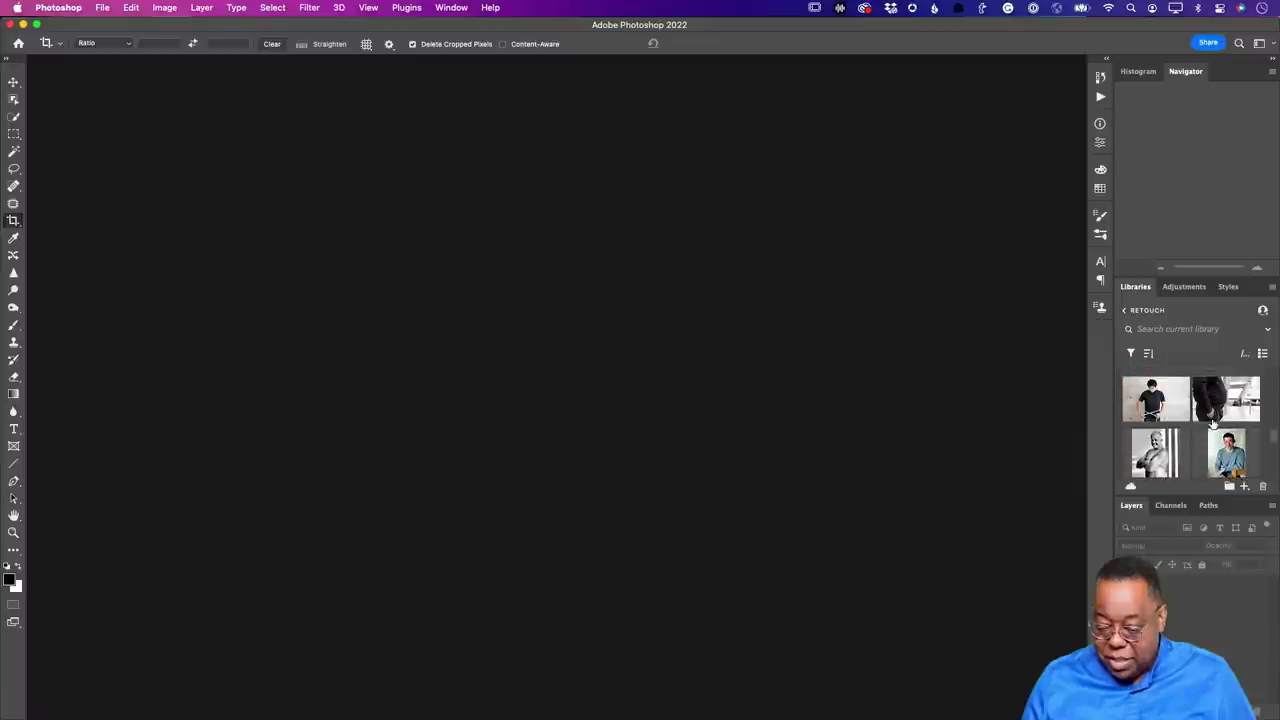
pyautogui.scroll(3, 1213, 424)
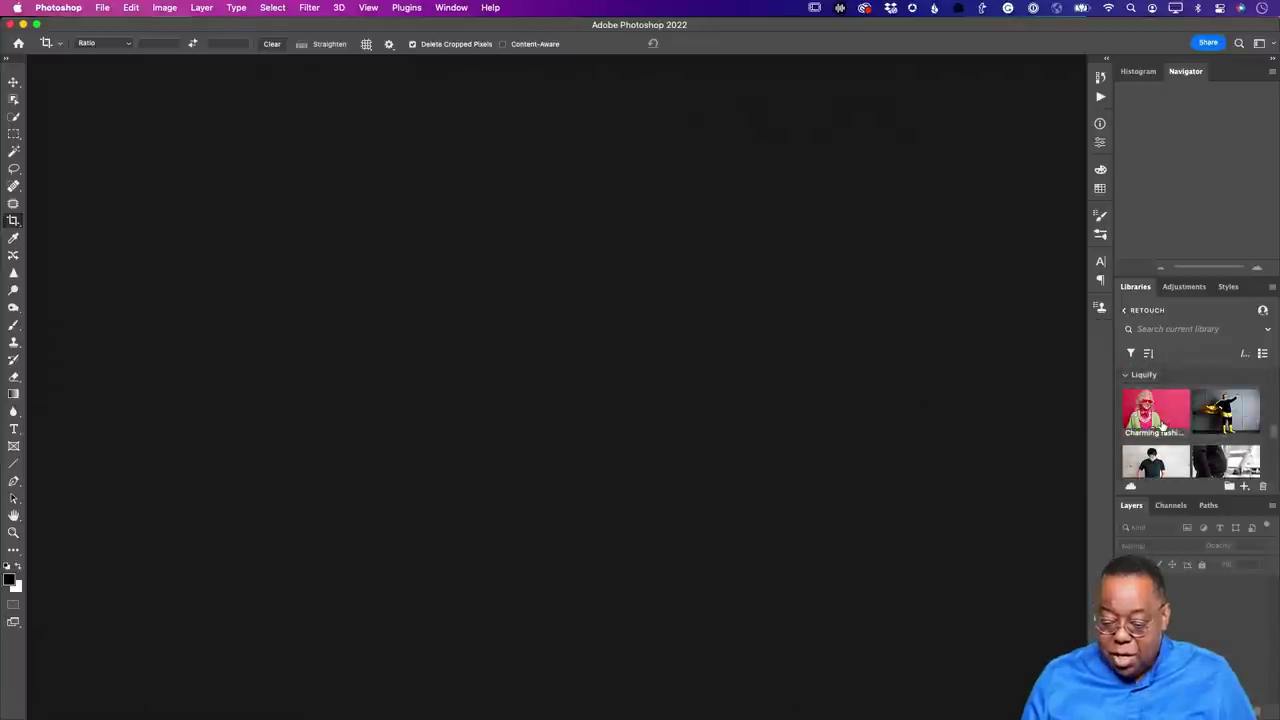
pyautogui.moveTo(1163, 426); pyautogui.dragTo(914, 383)
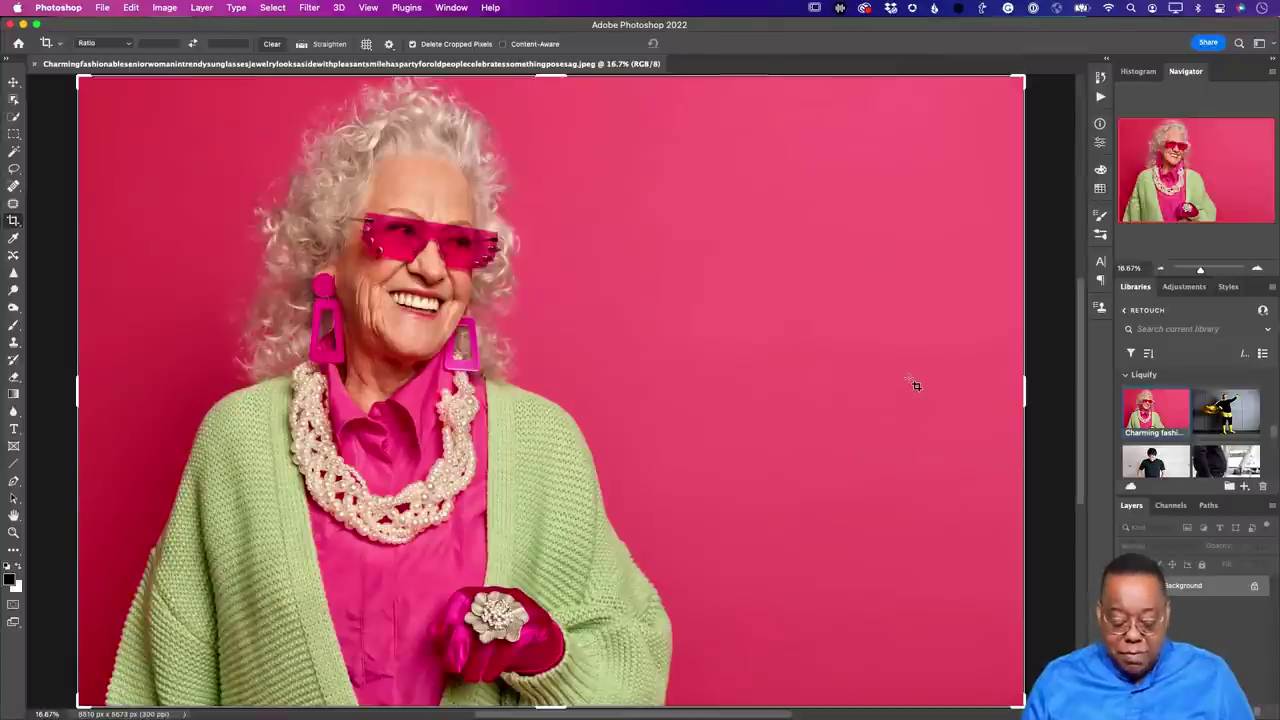
pyautogui.press('v')
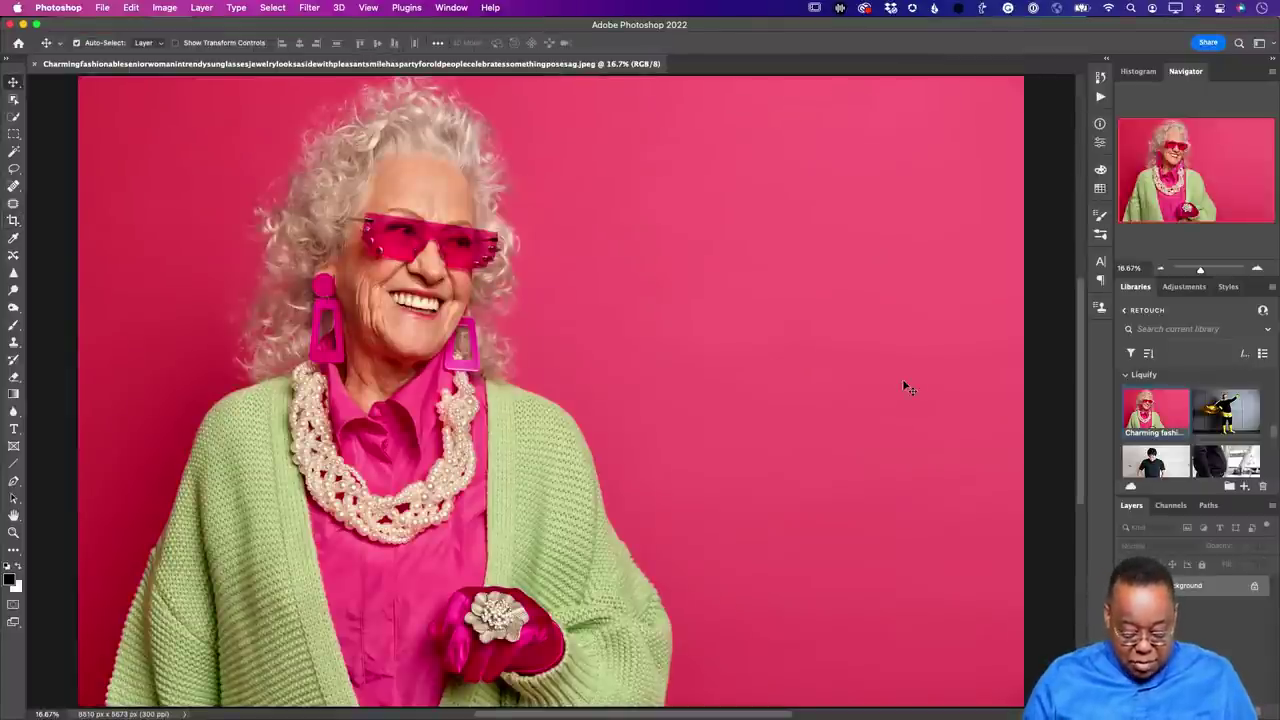
pyautogui.hotkey('ctrl', '0')
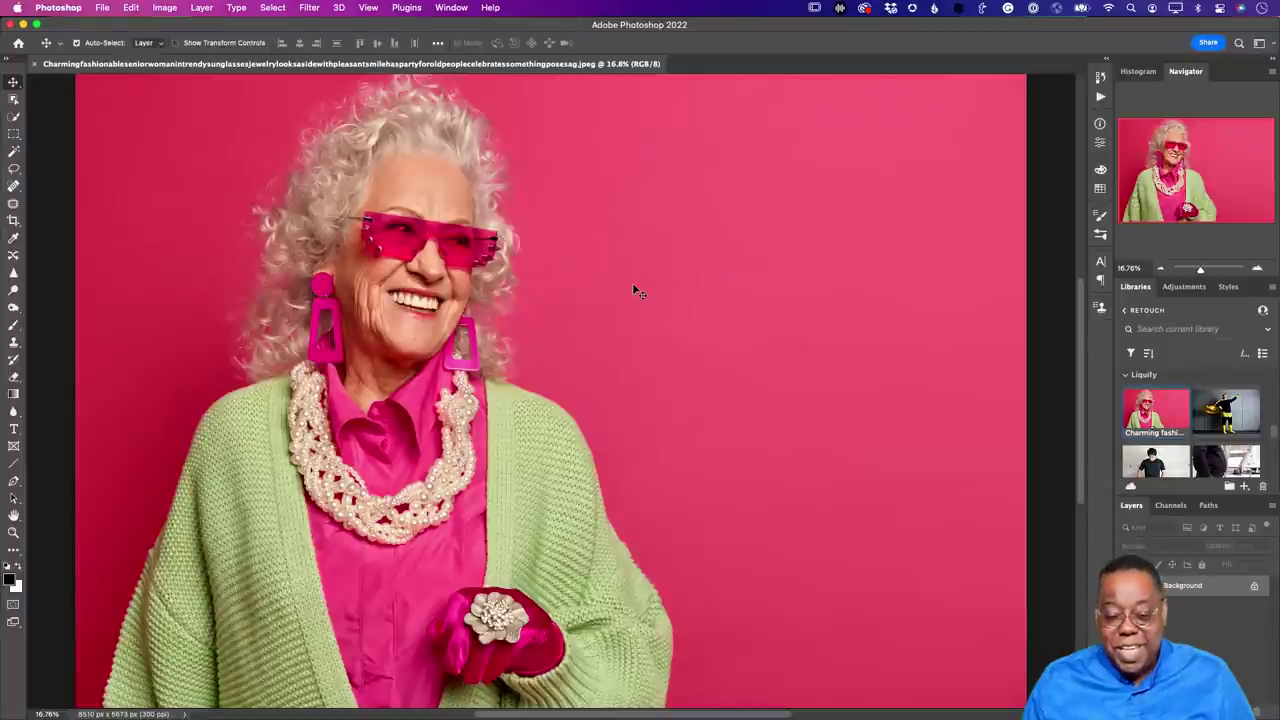
# Convert the background layer for smart filters and open it in the Liquify filter.
pyautogui.click(309, 8)
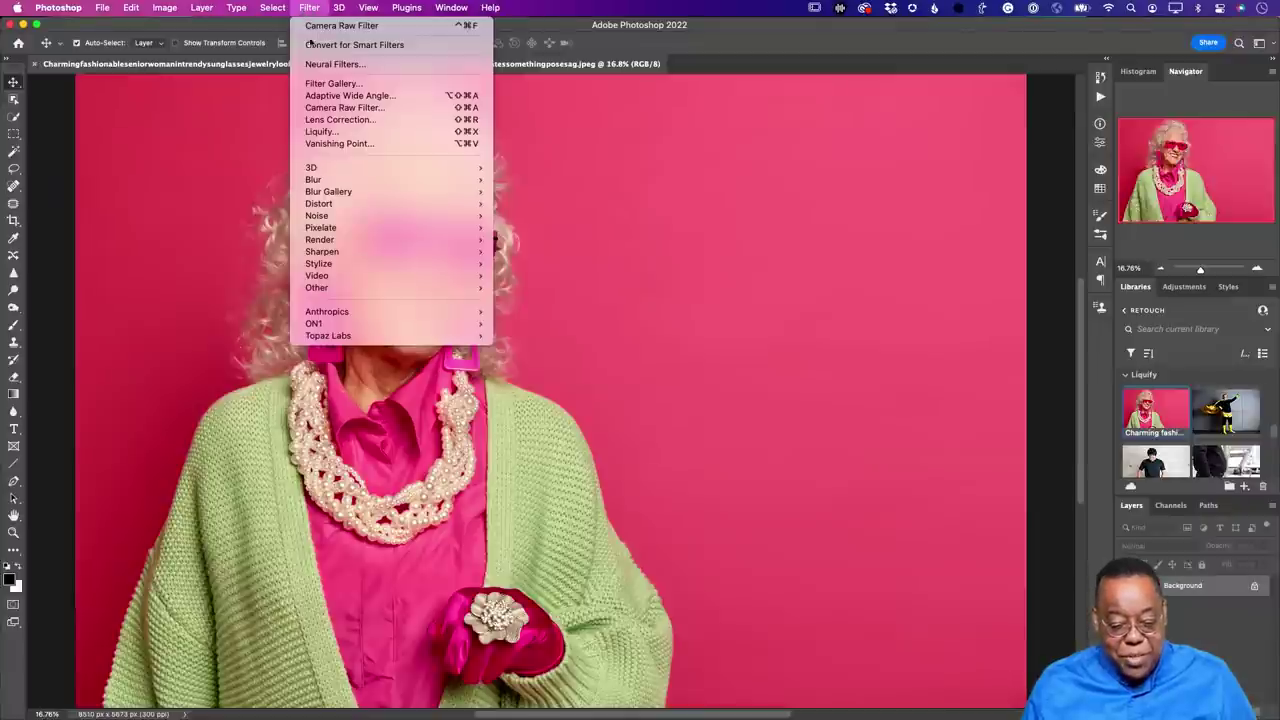
pyautogui.click(307, 8)
pyautogui.click(307, 8)
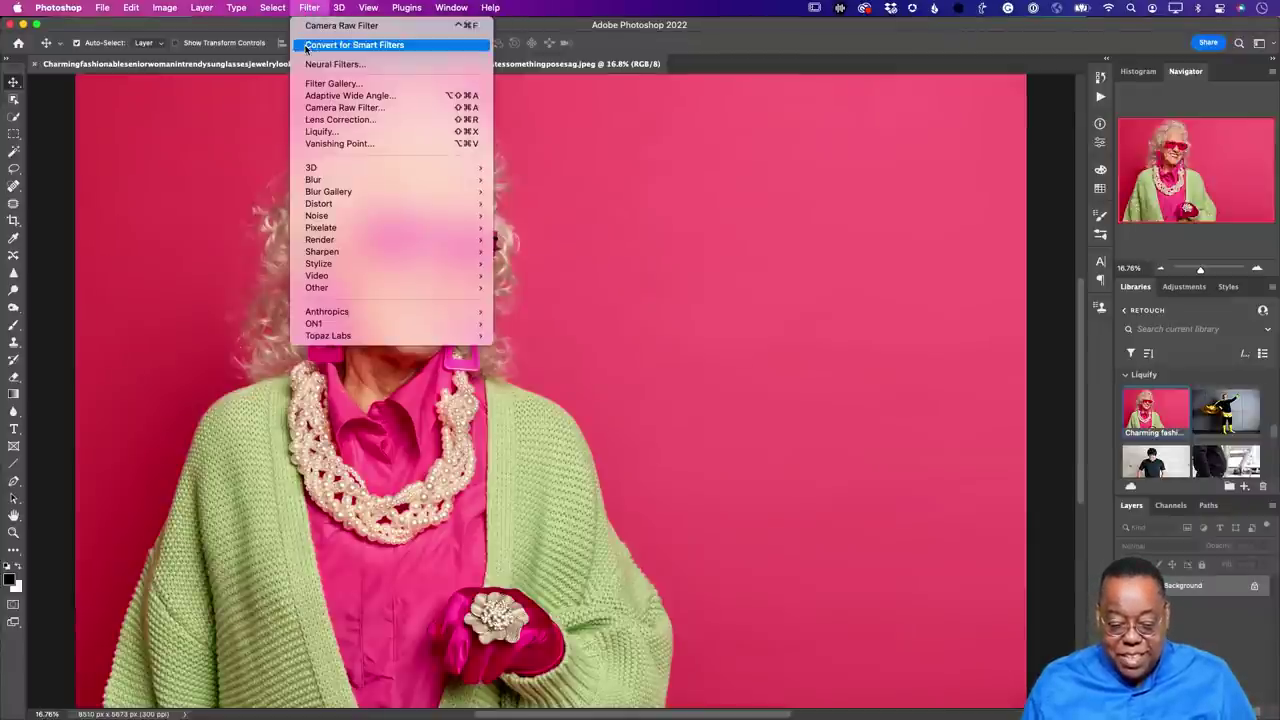
pyautogui.click(340, 40)
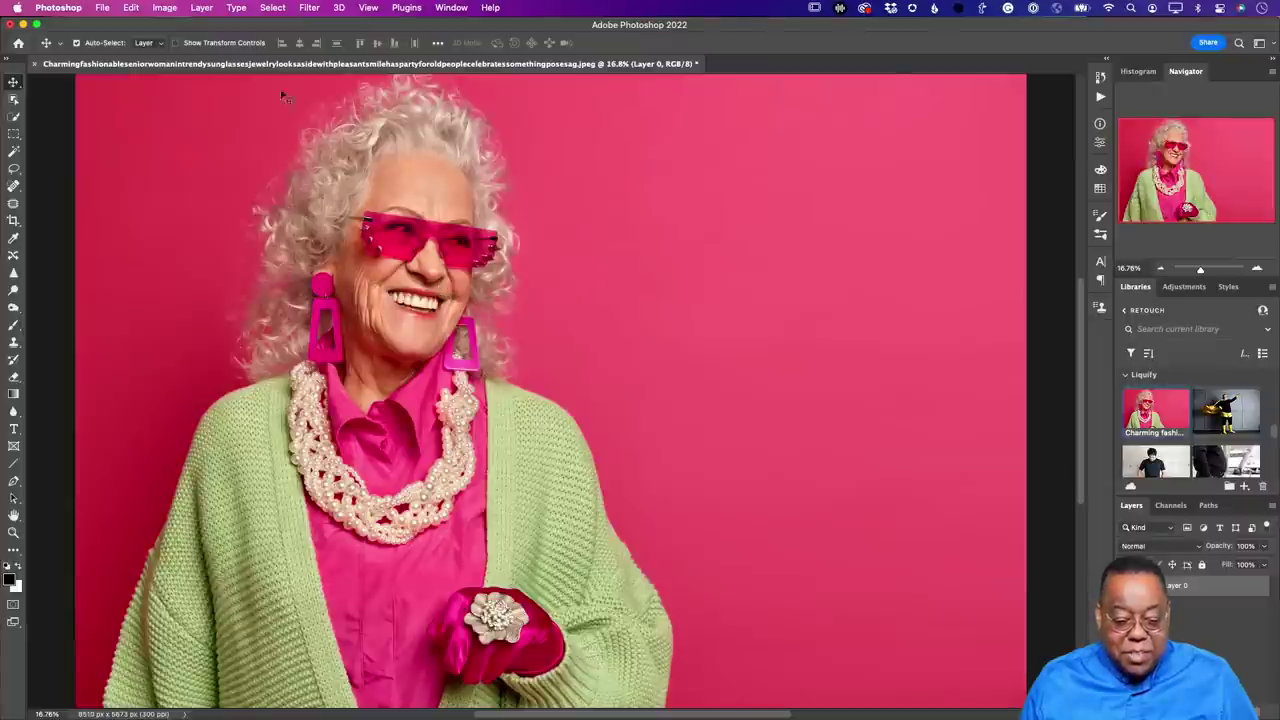
pyautogui.click(305, 7)
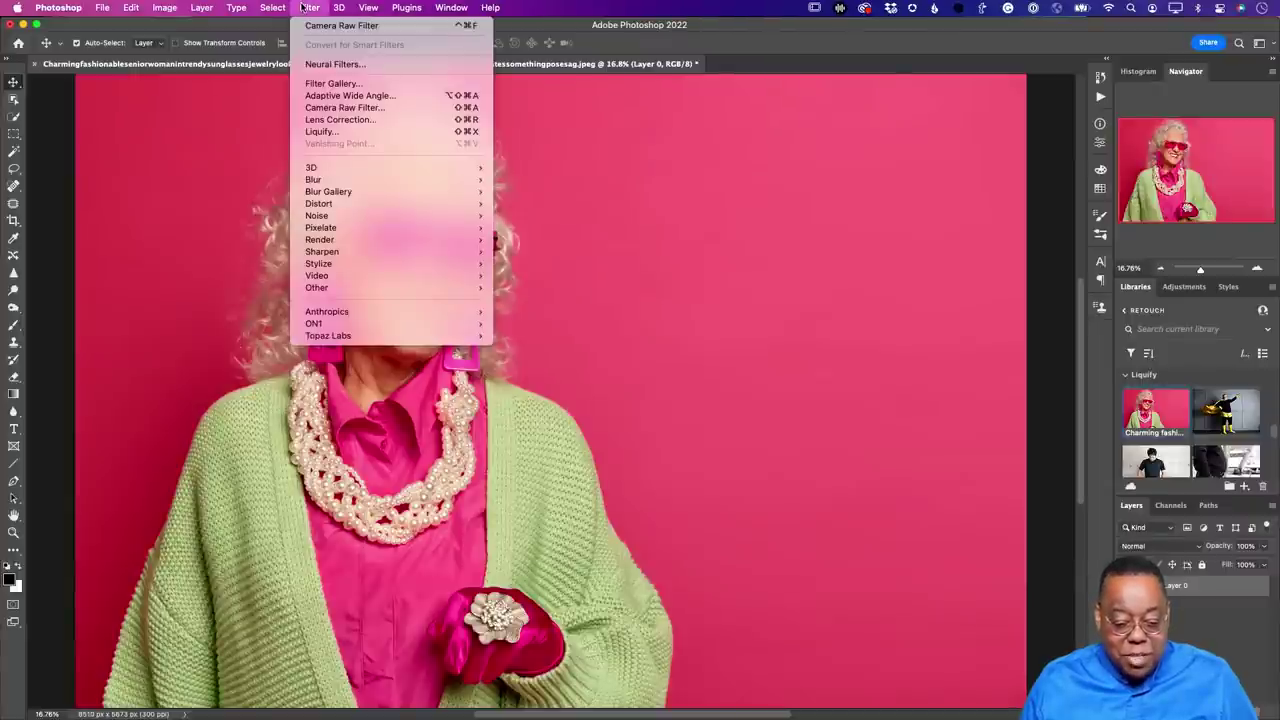
pyautogui.click(321, 131)
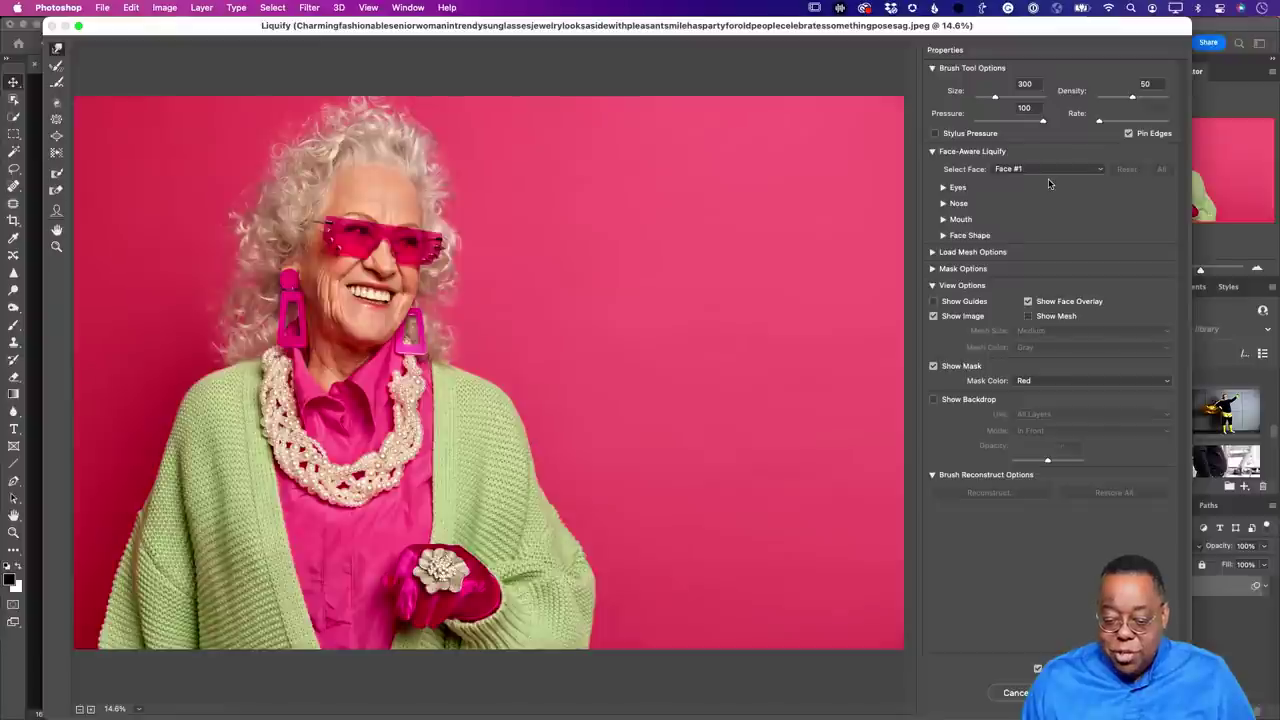
# Collapse the Face-Aware Liquify options and toggle Pin Edges off and back on.
pyautogui.click(932, 152)
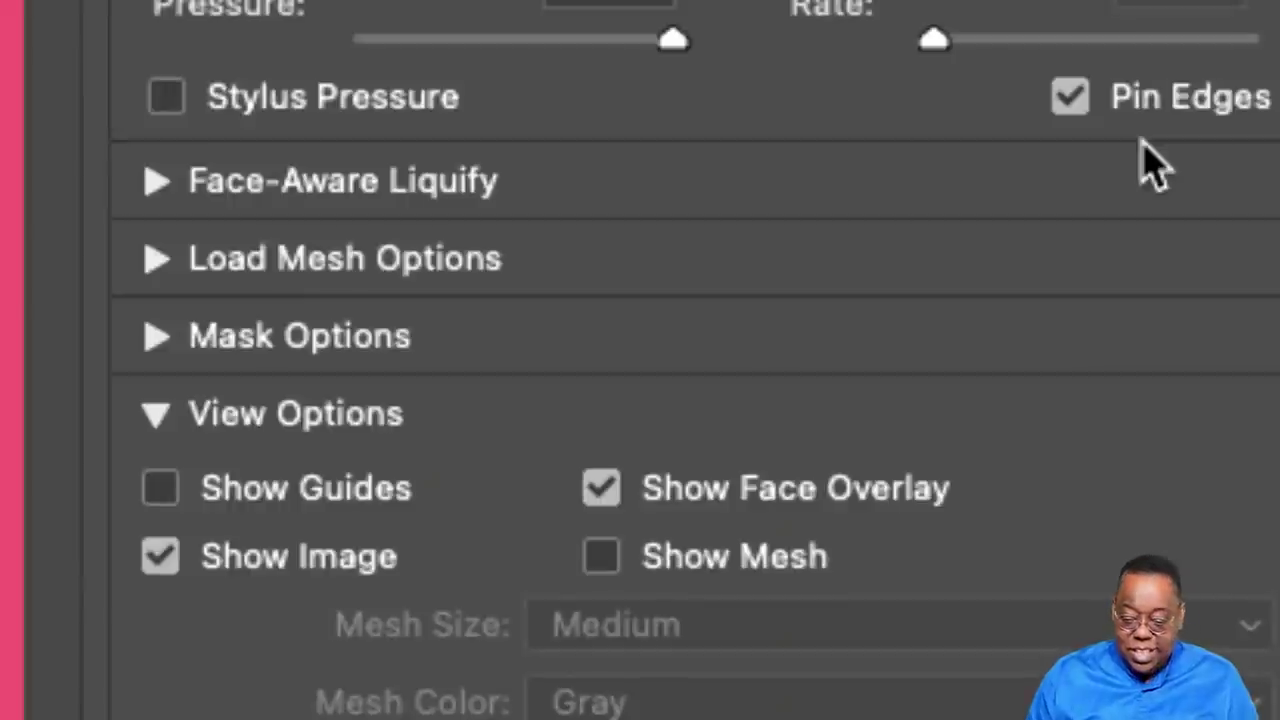
pyautogui.click(1072, 98)
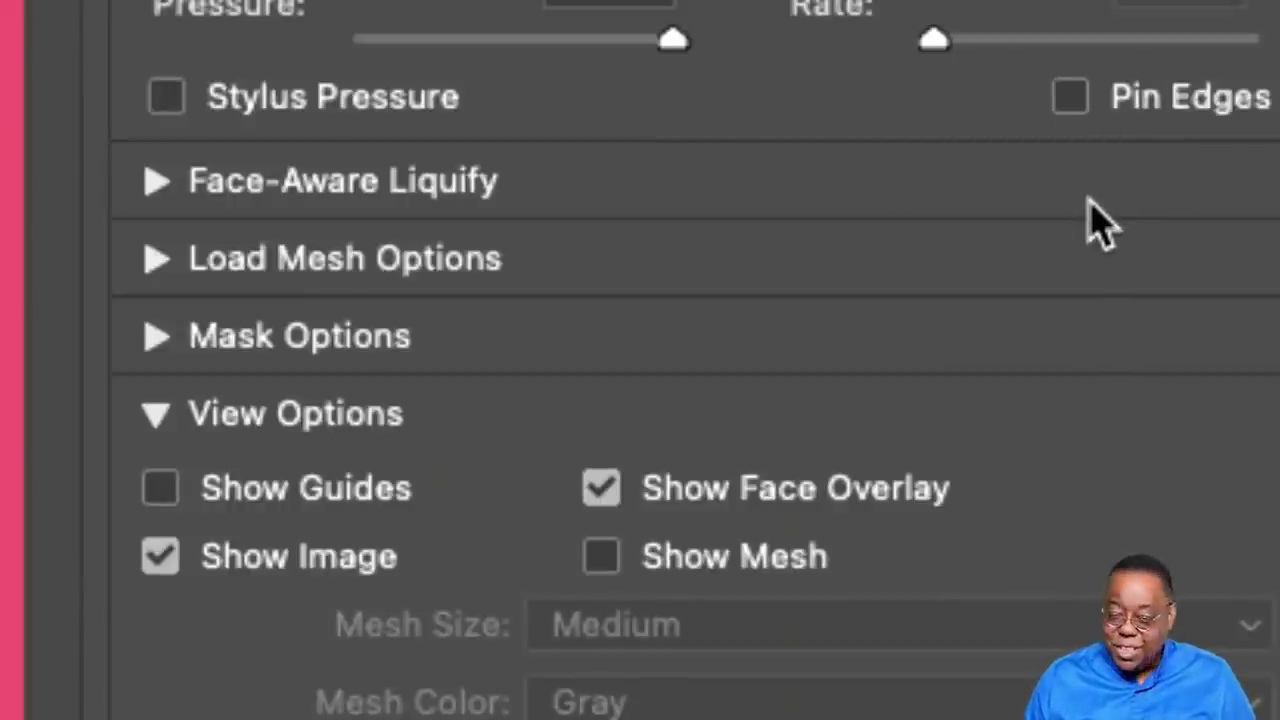
pyautogui.click(1072, 98)
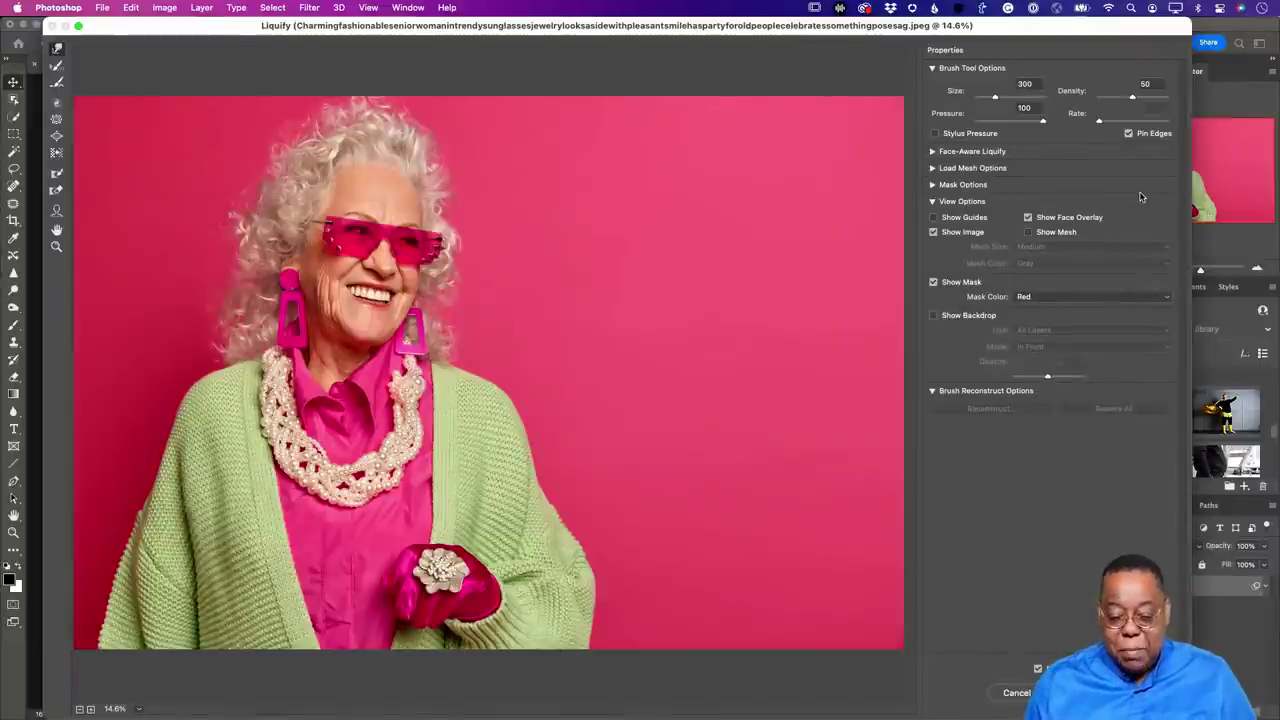
# Try pulling the photo's upper edge down beside the hair with Pin Edges off, undo the stroke, and re-enable Pin Edges.
pyautogui.click(1129, 133)
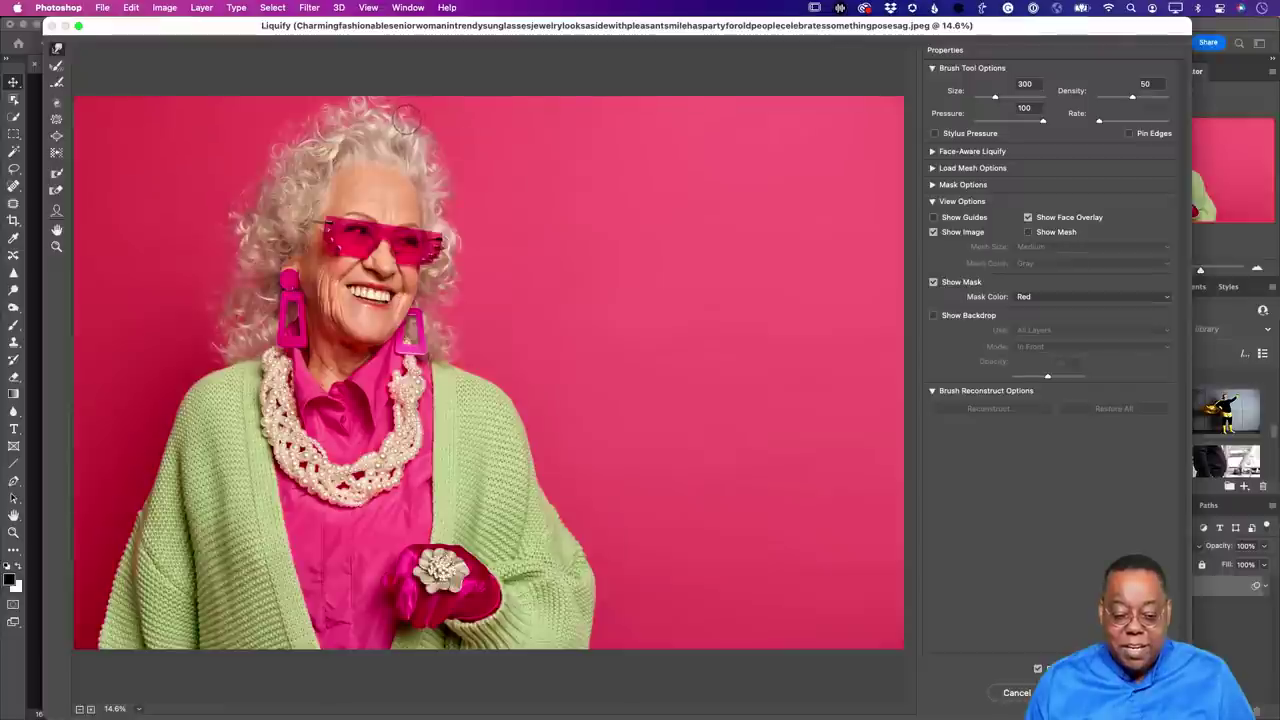
pyautogui.moveTo(418, 105); pyautogui.dragTo(420, 115)
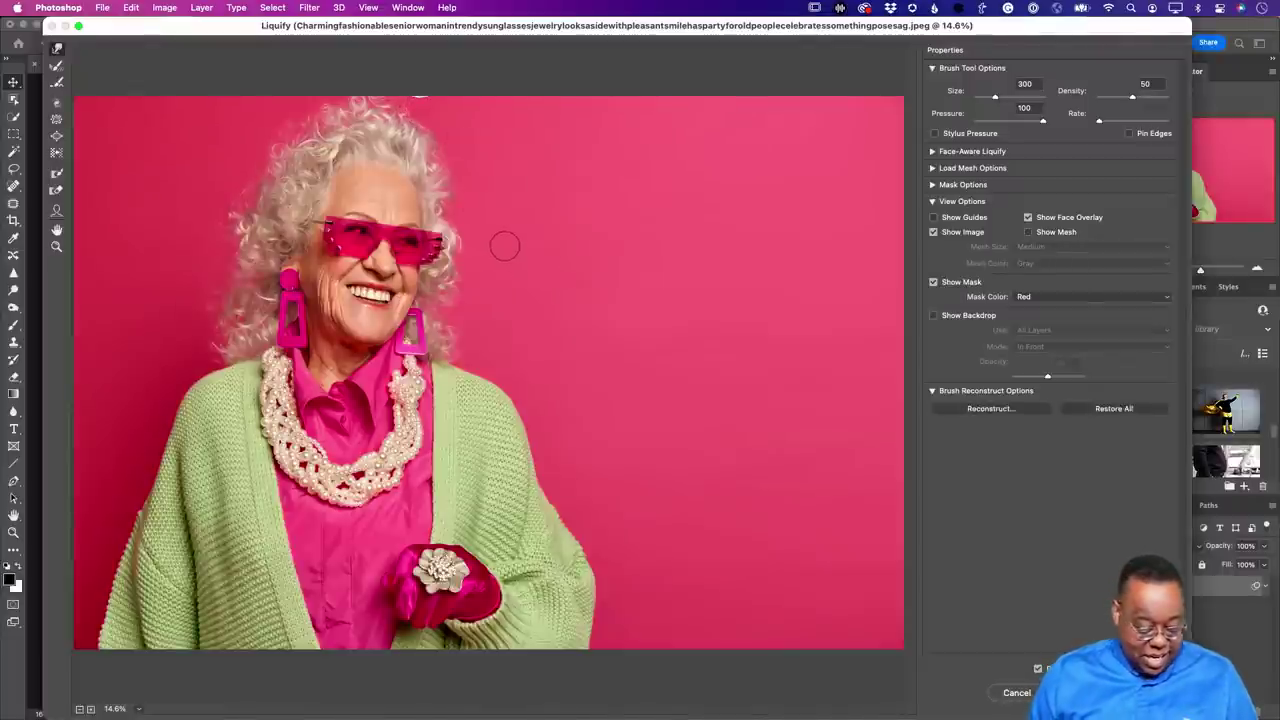
pyautogui.press('super+equal')
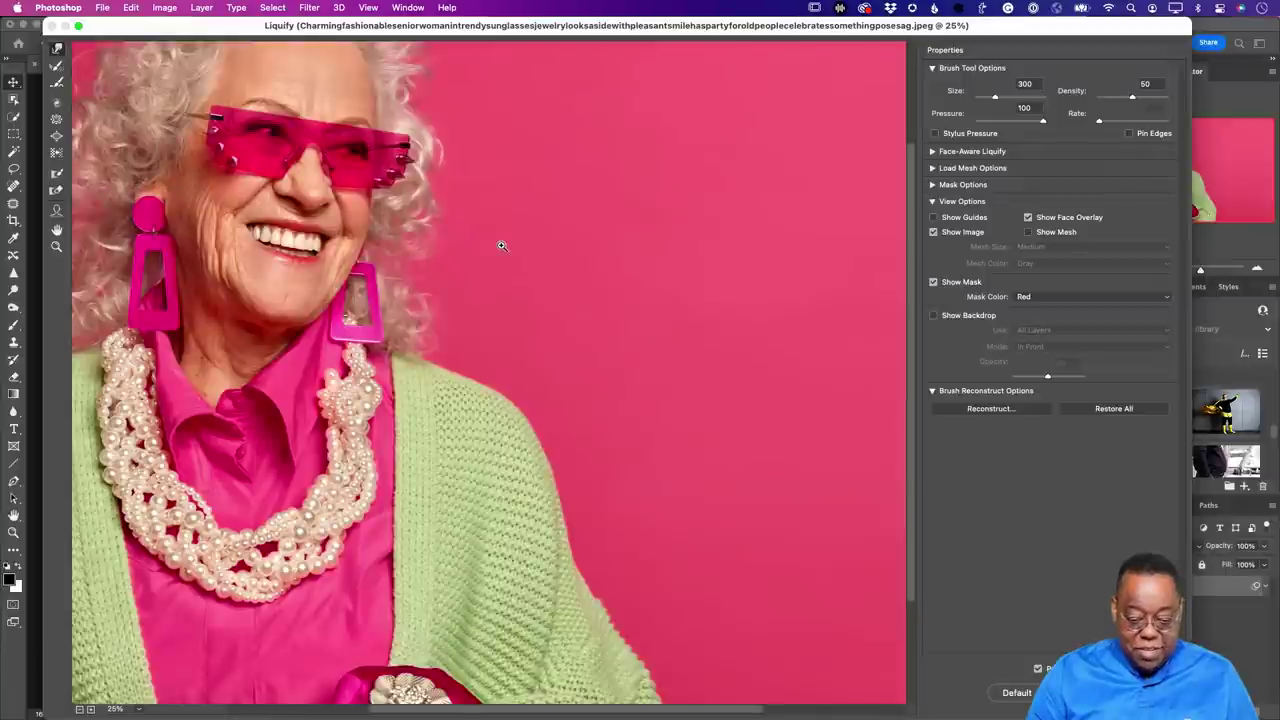
pyautogui.press('super+equal')
pyautogui.scroll(10, 502, 245)
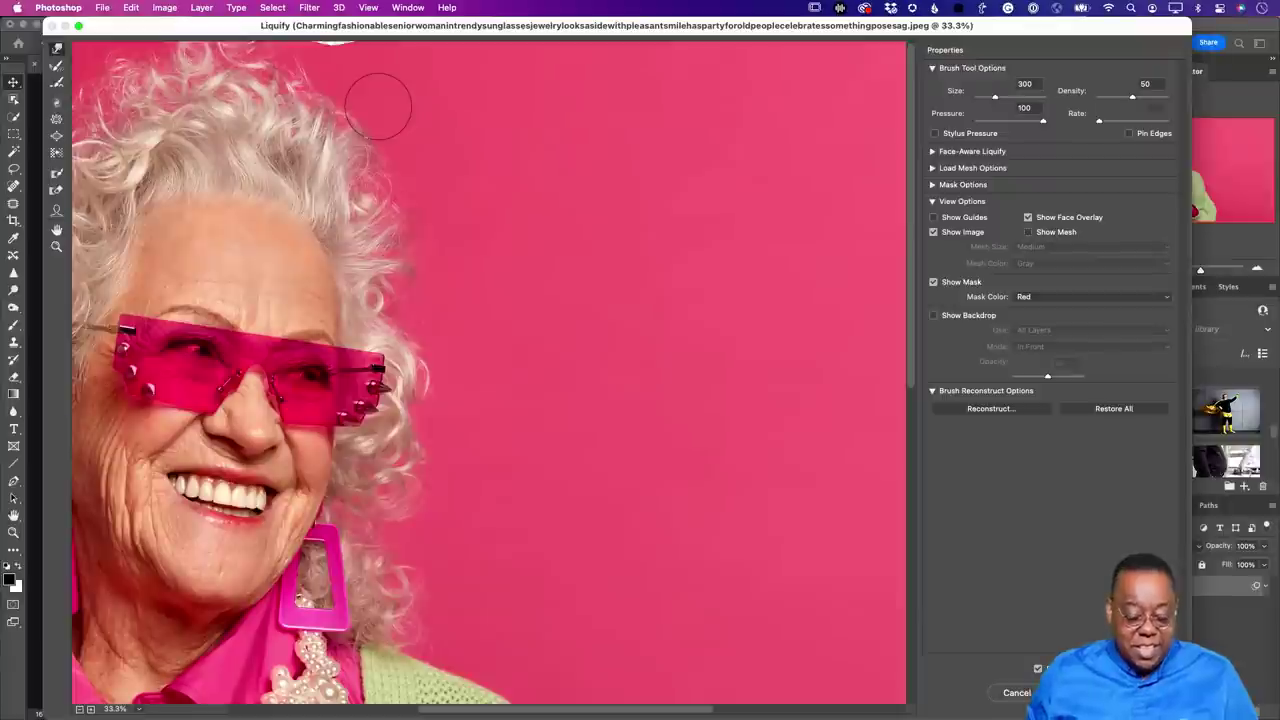
pyautogui.press('super+z')
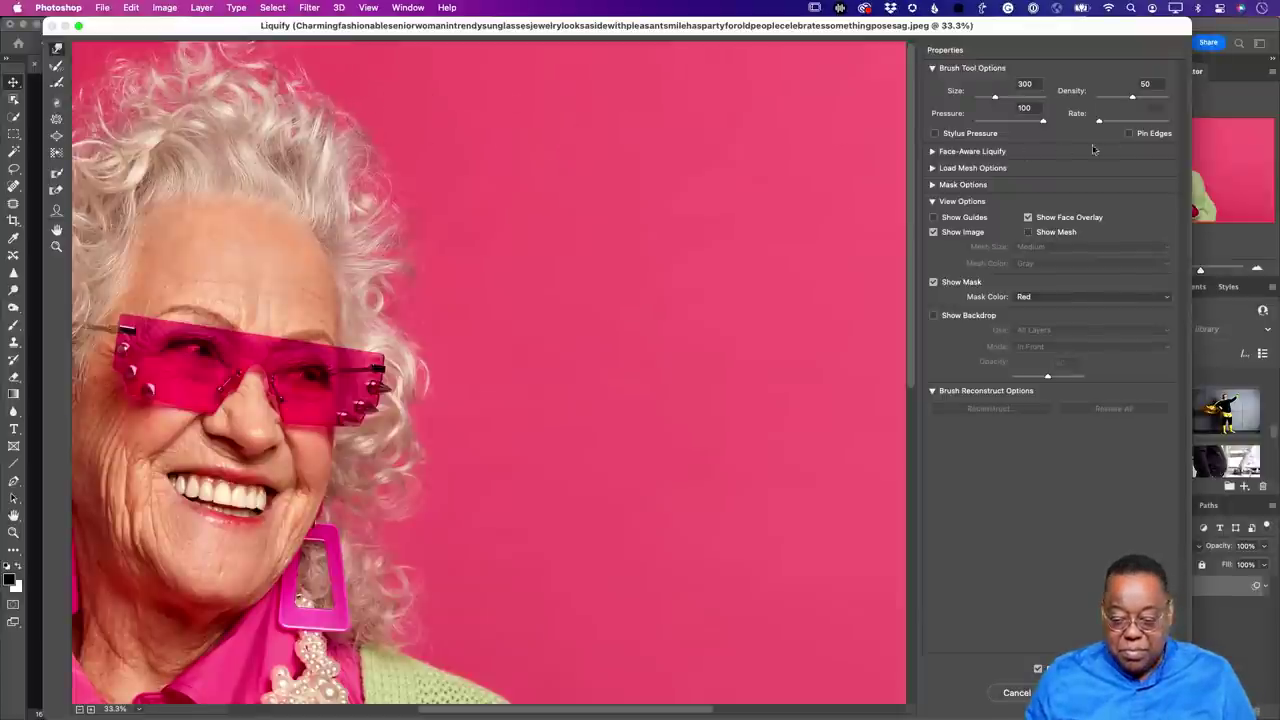
pyautogui.click(1129, 133)
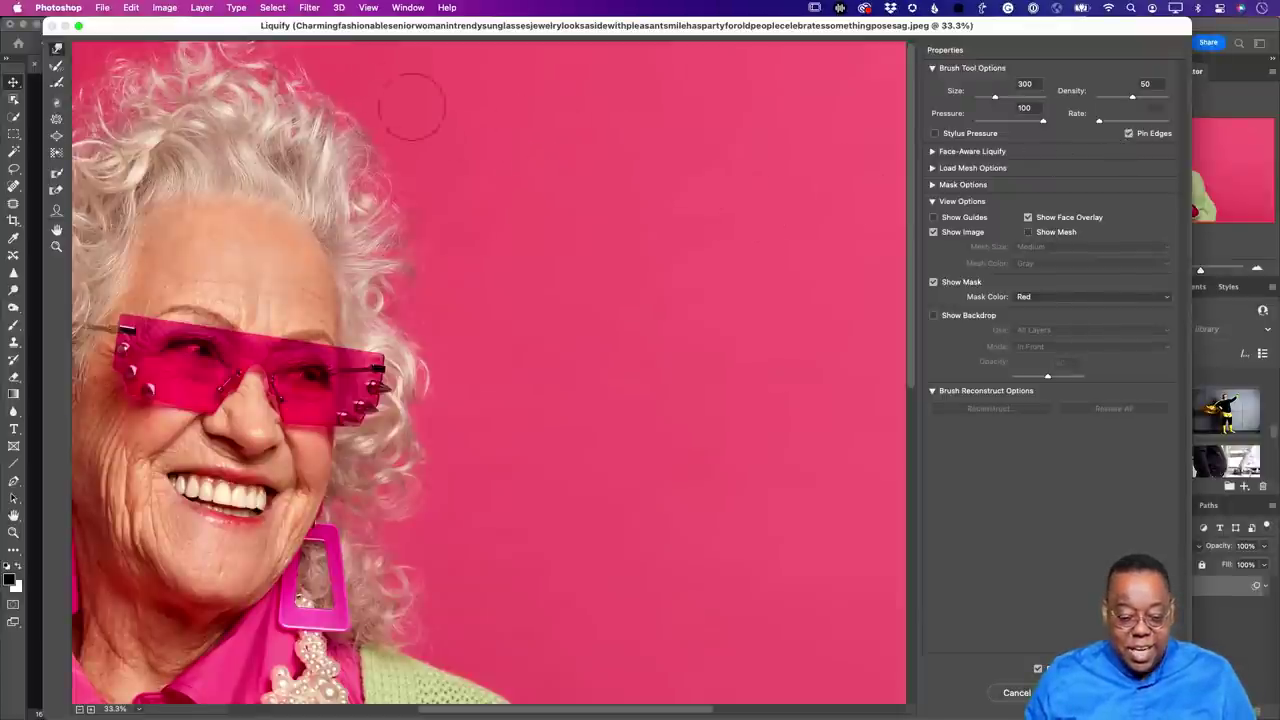
# Try pushing the hair near the photo's upper edge with Pin Edges on and undo the stroke.
pyautogui.click(316, 74)
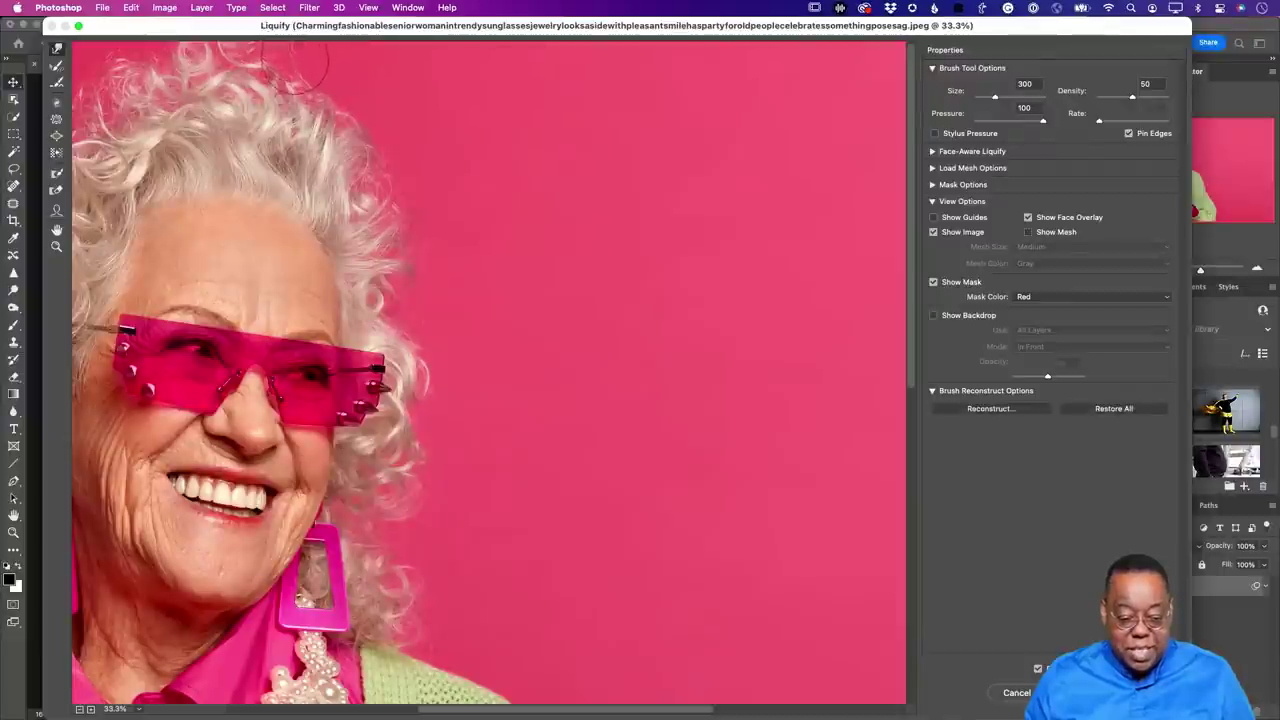
pyautogui.moveTo(290, 65)
pyautogui.mouseDown()
pyautogui.moveTo(232, 70)
pyautogui.moveTo(218, 55)
pyautogui.moveTo(235, 92)
pyautogui.moveTo(290, 88)
pyautogui.moveTo(291, 102)
pyautogui.moveTo(312, 65)
pyautogui.moveTo(312, 96)
pyautogui.moveTo(338, 68)
pyautogui.moveTo(270, 78)
pyautogui.moveTo(346, 62)
pyautogui.moveTo(350, 107)
pyautogui.moveTo(386, 109)
pyautogui.moveTo(369, 128)
pyautogui.moveTo(437, 164)
pyautogui.moveTo(408, 170)
pyautogui.moveTo(437, 203)
pyautogui.moveTo(409, 208)
pyautogui.moveTo(466, 225)
pyautogui.moveTo(429, 249)
pyautogui.mouseUp()
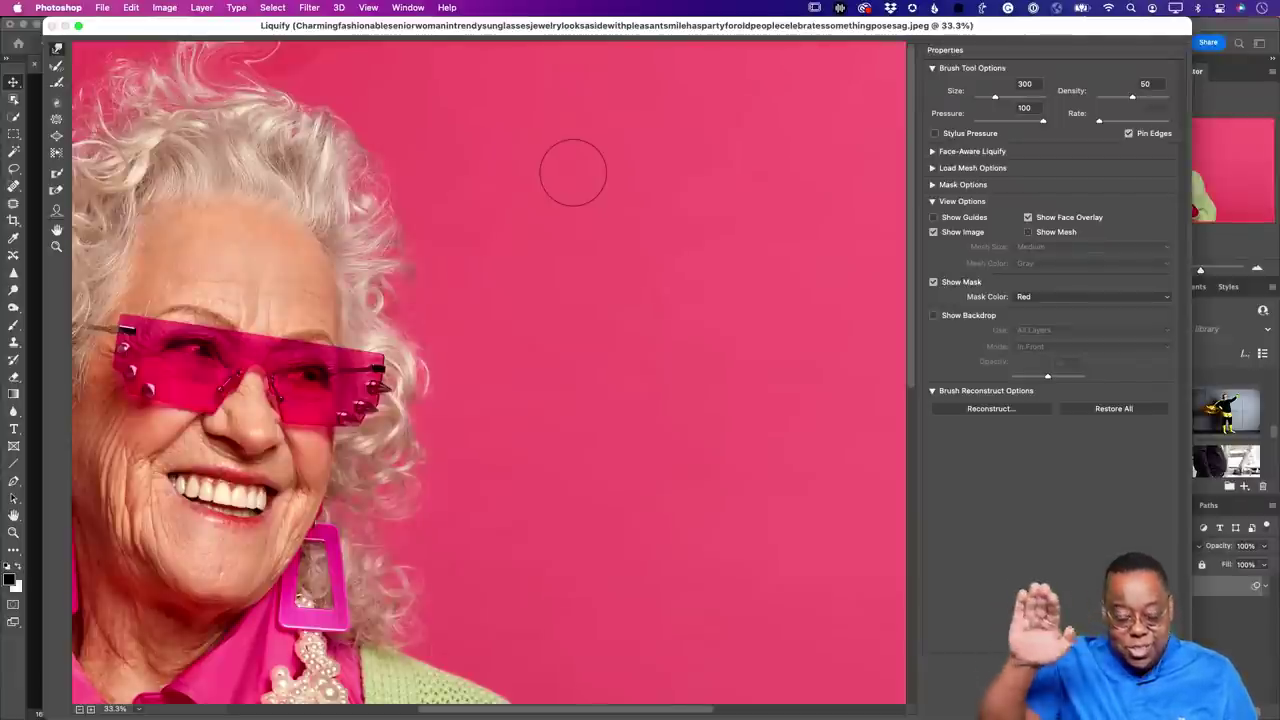
pyautogui.press('z')
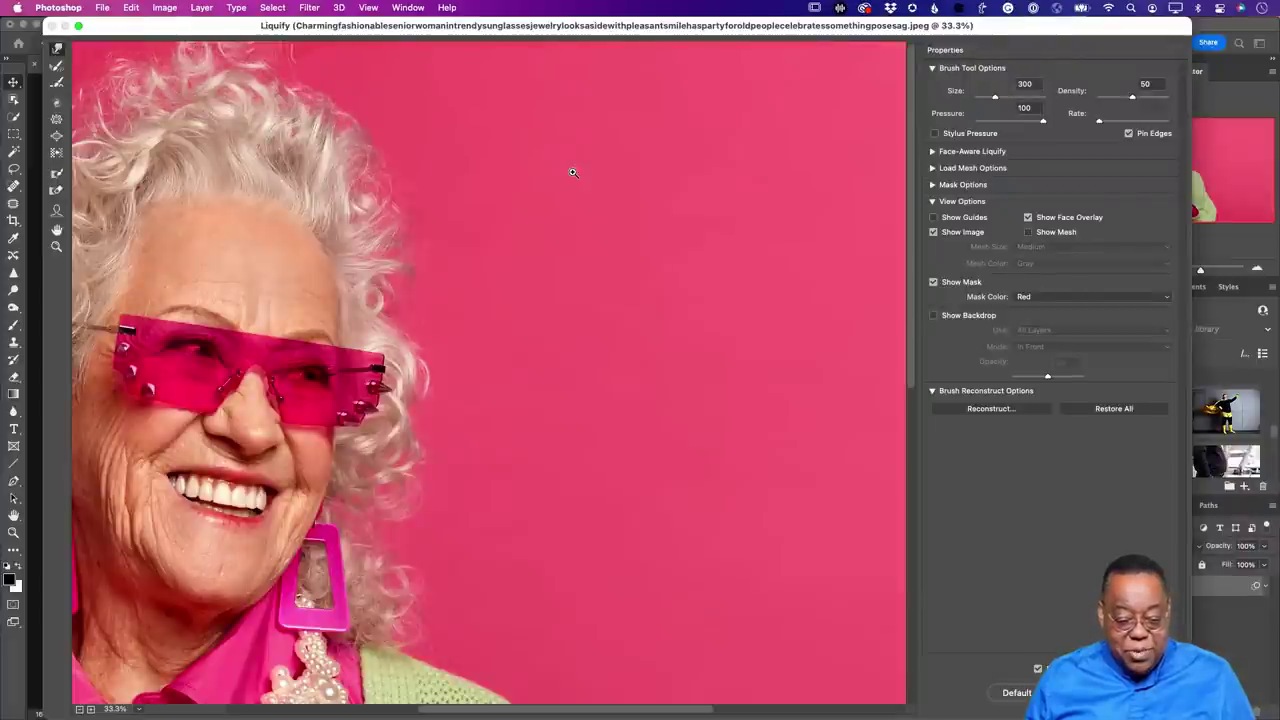
# Reposition the Liquify window so its tools stay reachable and choose the Forward Warp tool for the cardigan sleeve.
pyautogui.press('alt')
pyautogui.scroll(-10, 511, 251)
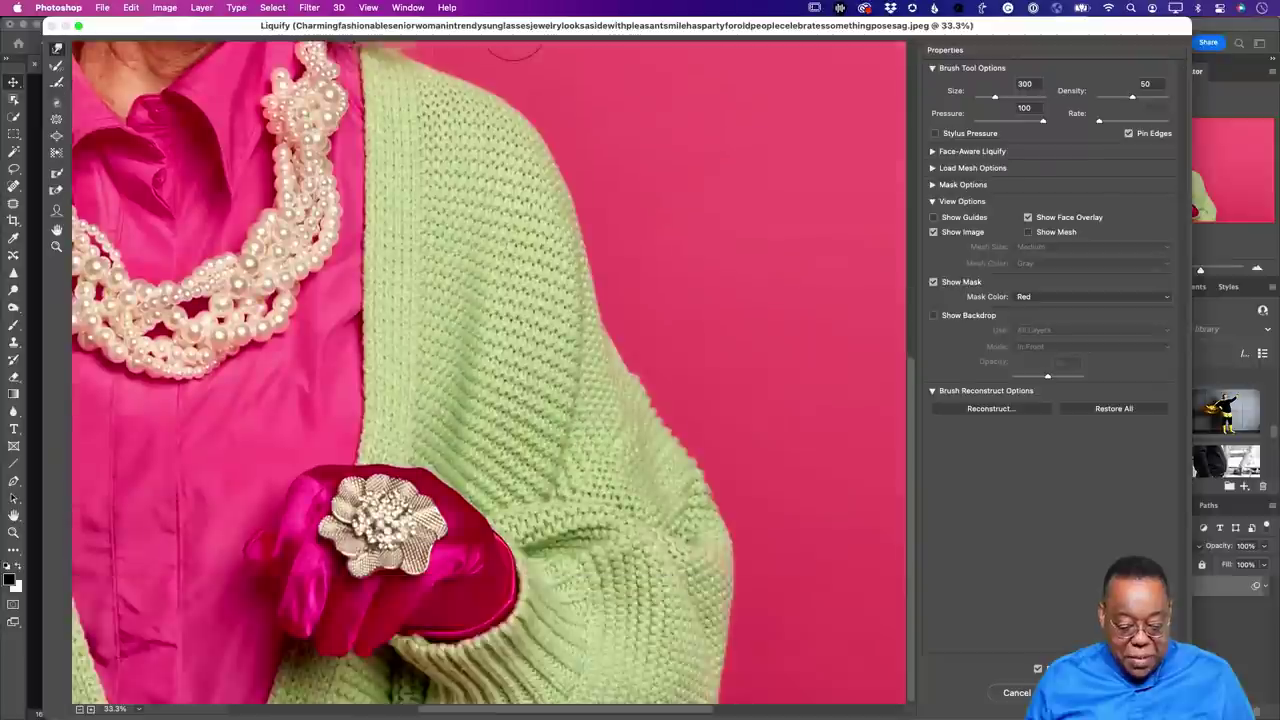
pyautogui.hscroll(-5, 511, 251)
pyautogui.scroll(10, 503, 263)
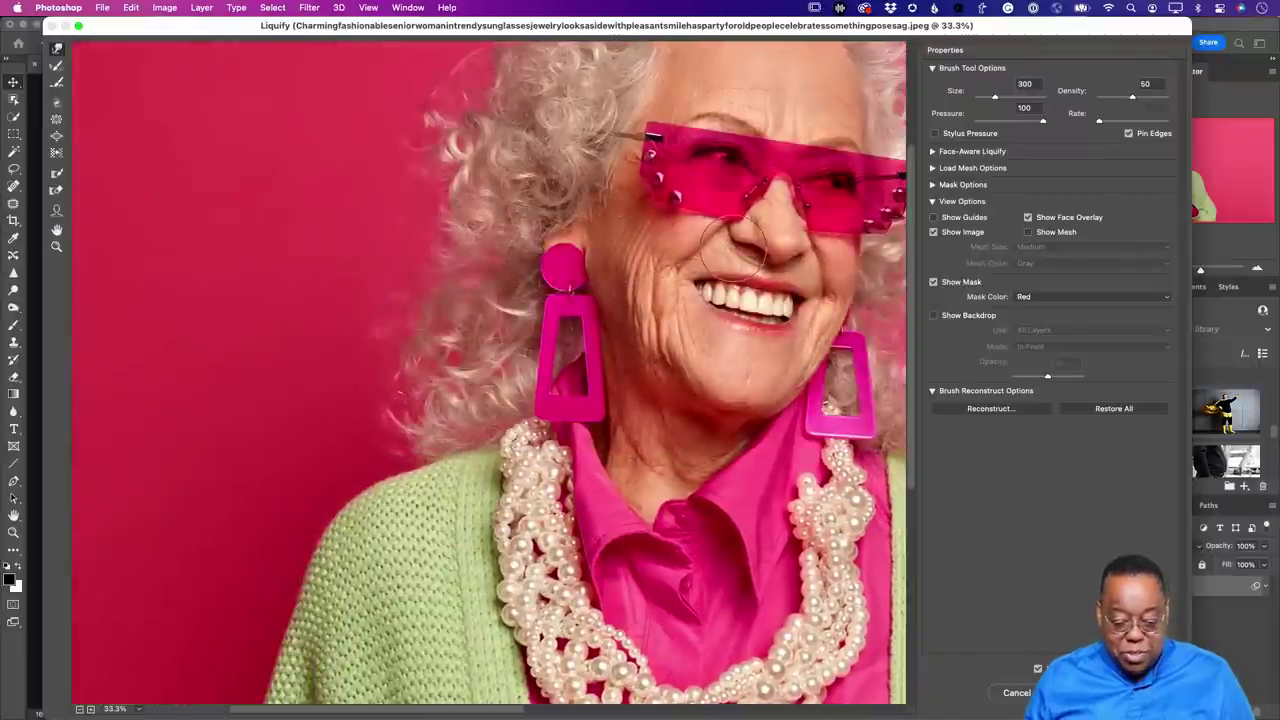
pyautogui.hscroll(4, 712, 226)
pyautogui.hscroll(6, 712, 226)
pyautogui.scroll(-5, 471, 243)
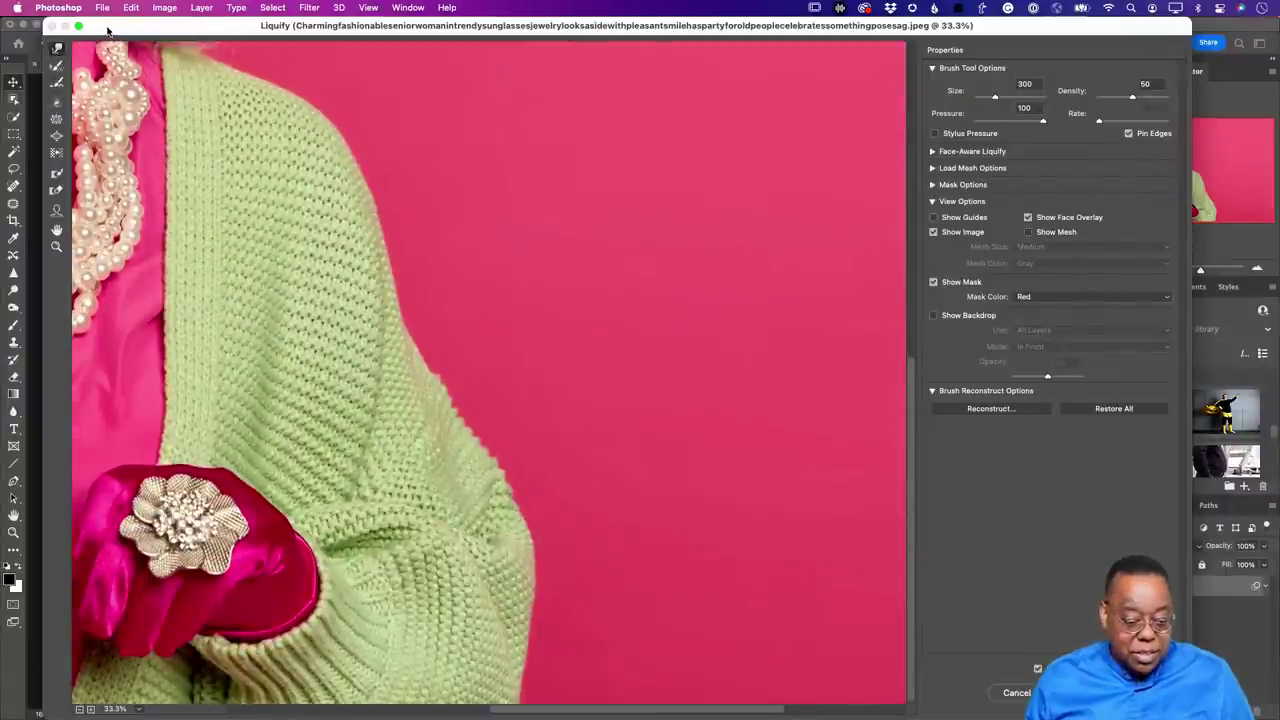
pyautogui.moveTo(108, 30); pyautogui.dragTo(66, 30)
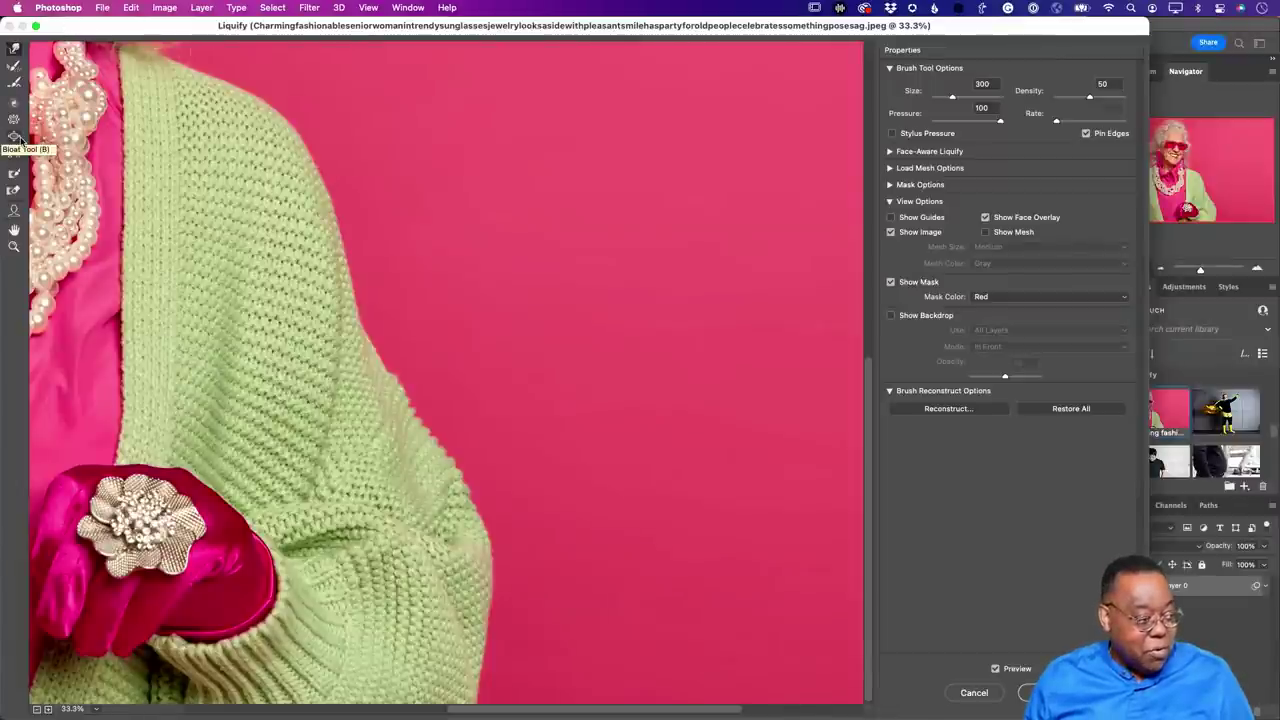
pyautogui.click(16, 52)
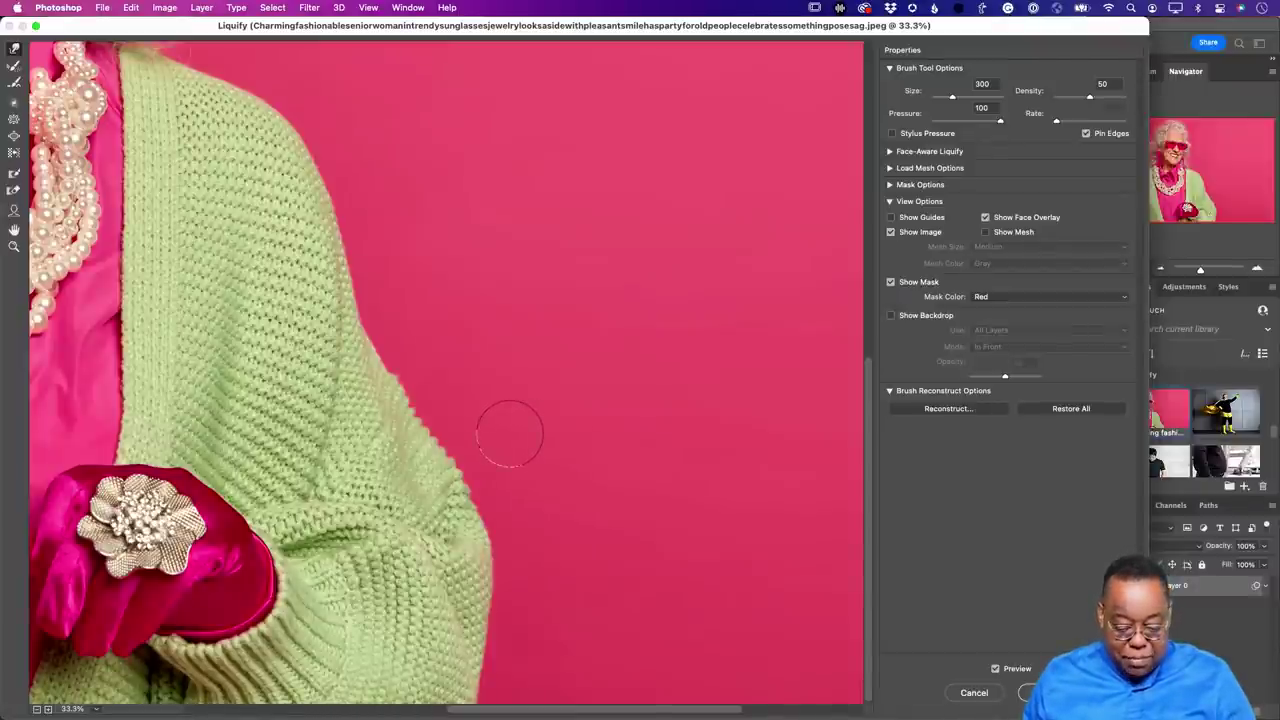
# Enlarge the Forward Warp brush to 900 and push the cardigan sleeve's bulging outer edge inward.
pyautogui.press(']')
pyautogui.press(']')
pyautogui.press(']')
pyautogui.press(']')
pyautogui.press(']')
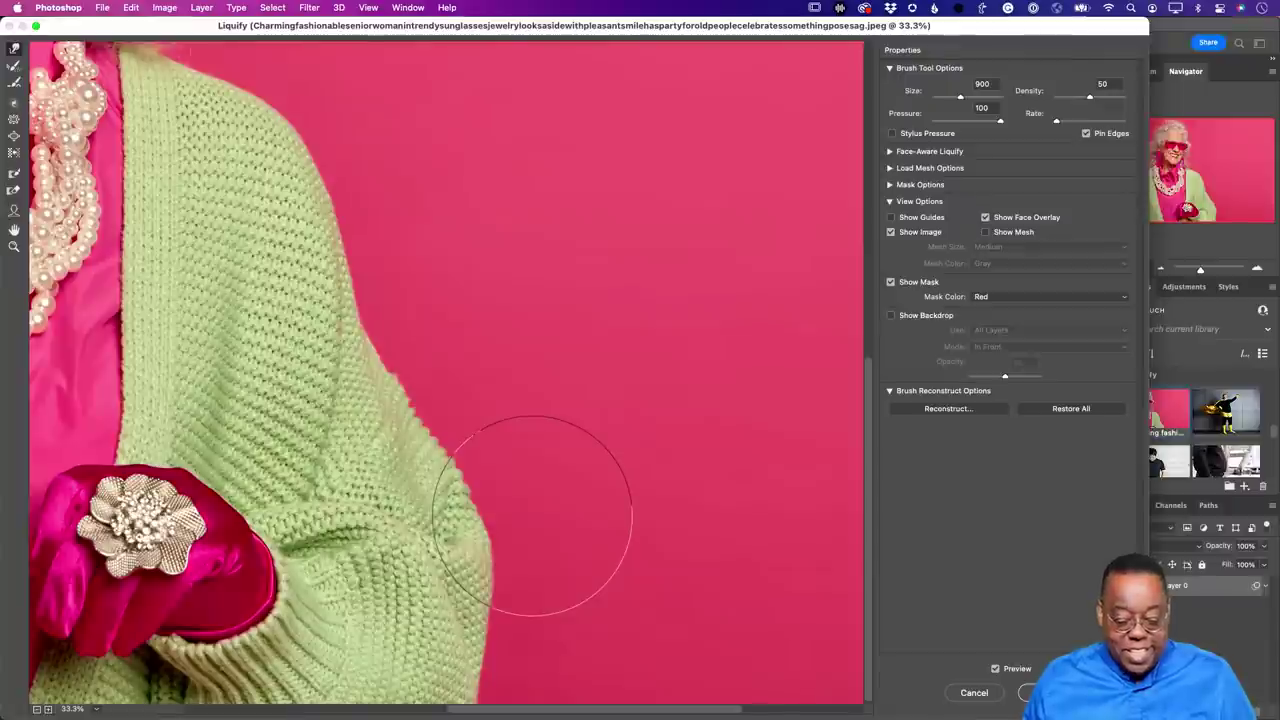
pyautogui.moveTo(500, 470)
pyautogui.mouseDown()
pyautogui.moveTo(464, 419)
pyautogui.moveTo(446, 420)
pyautogui.moveTo(449, 395)
pyautogui.moveTo(438, 396)
pyautogui.moveTo(531, 556)
pyautogui.moveTo(509, 564)
pyautogui.moveTo(541, 616)
pyautogui.moveTo(530, 616)
pyautogui.moveTo(524, 524)
pyautogui.moveTo(511, 528)
pyautogui.moveTo(467, 488)
pyautogui.moveTo(443, 371)
pyautogui.mouseUp()
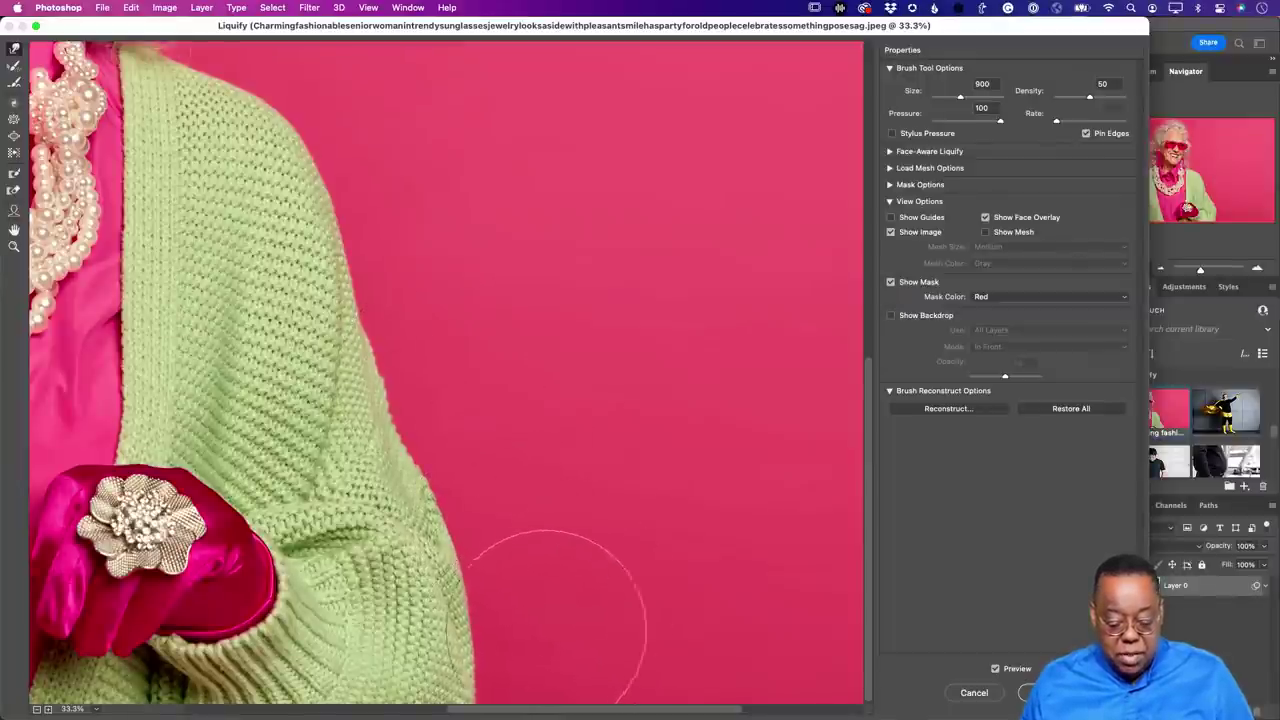
# Fit the whole photo in view, try pushing the lower cardigan sleeve outward, and undo the stroke.
pyautogui.press('super+0')
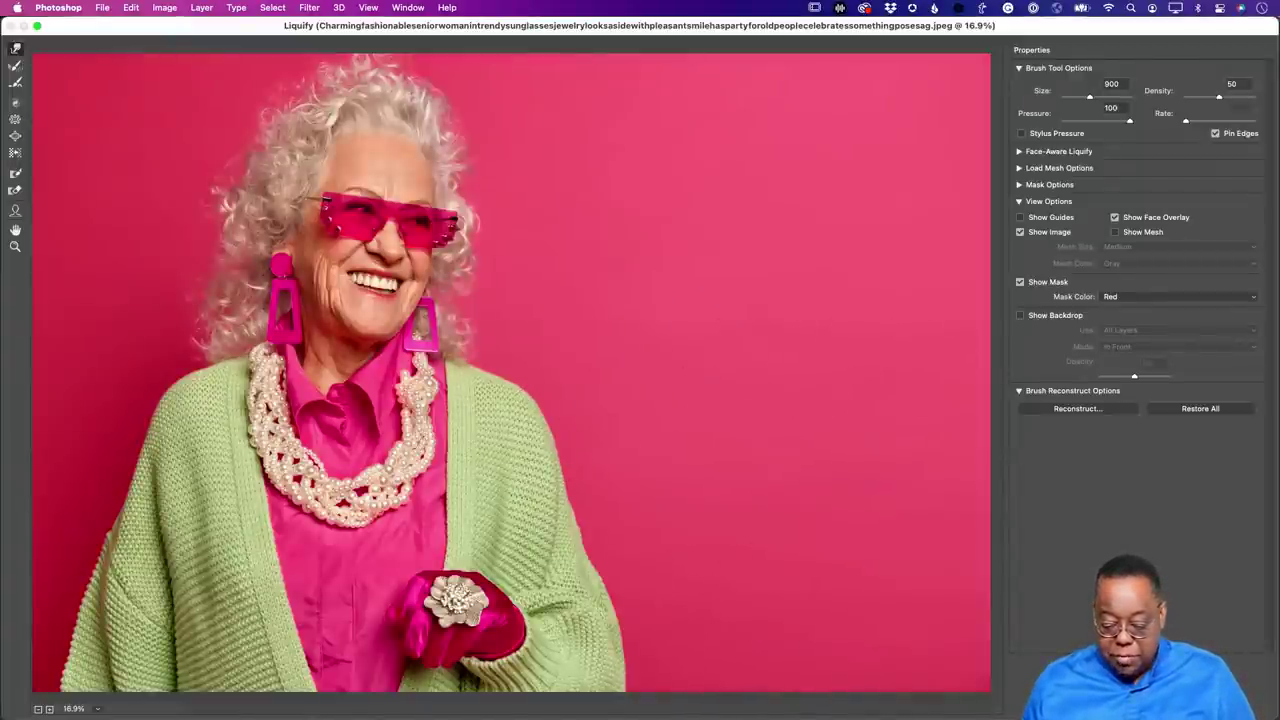
pyautogui.moveTo(570, 600); pyautogui.dragTo(630, 600)
pyautogui.press('super+z')
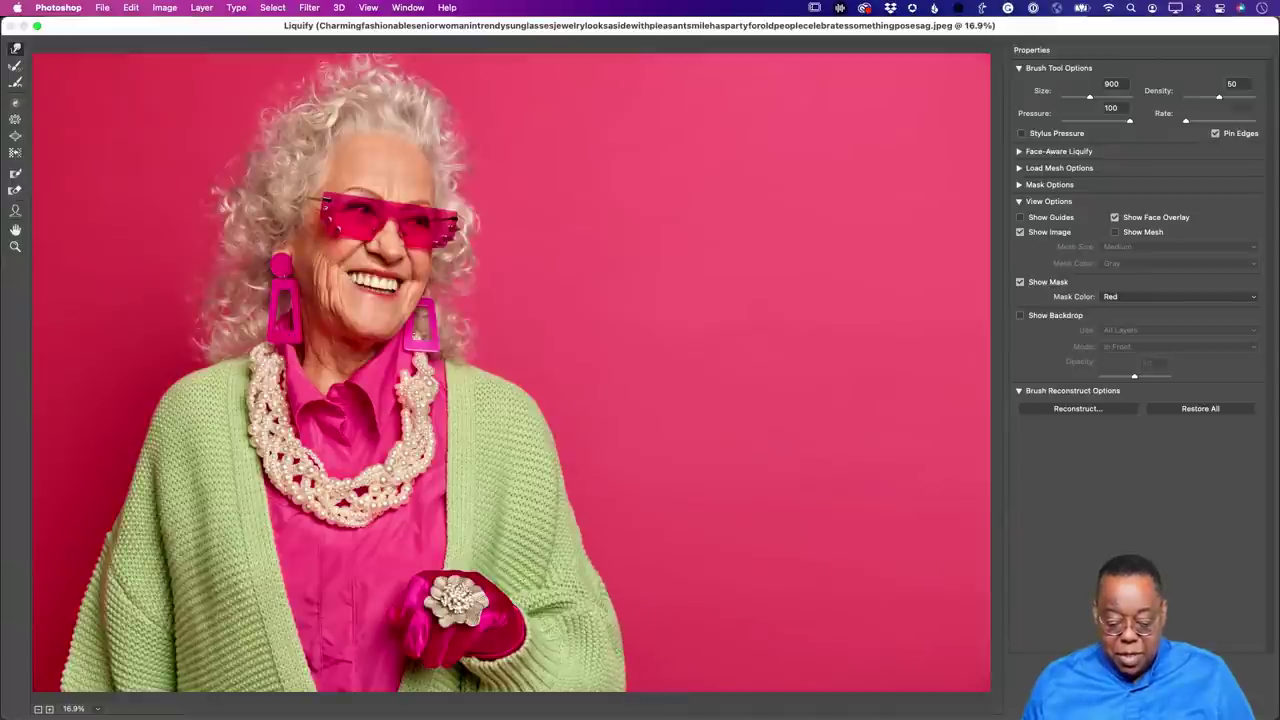
# Redo and undo the last cardigan sleeve stroke to compare, and apply the Liquify filter to the portrait.
pyautogui.press('super+shift+z')
pyautogui.press('super+z')
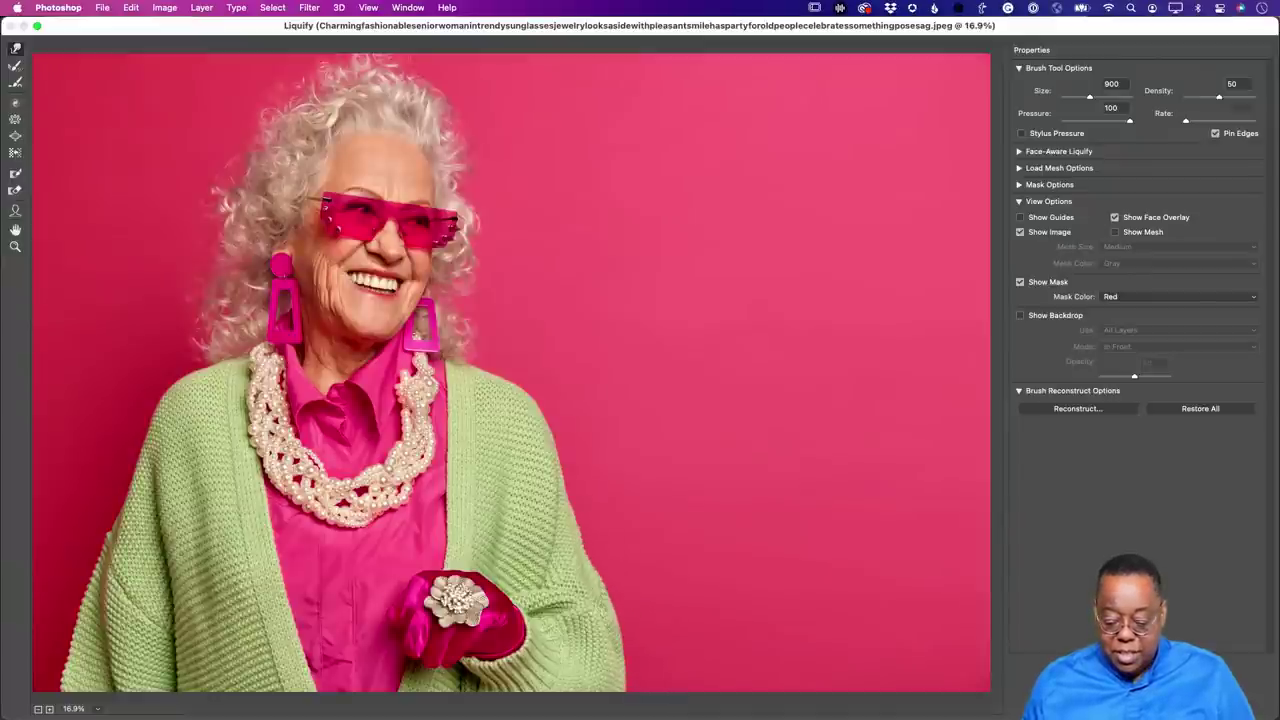
pyautogui.press('Return')
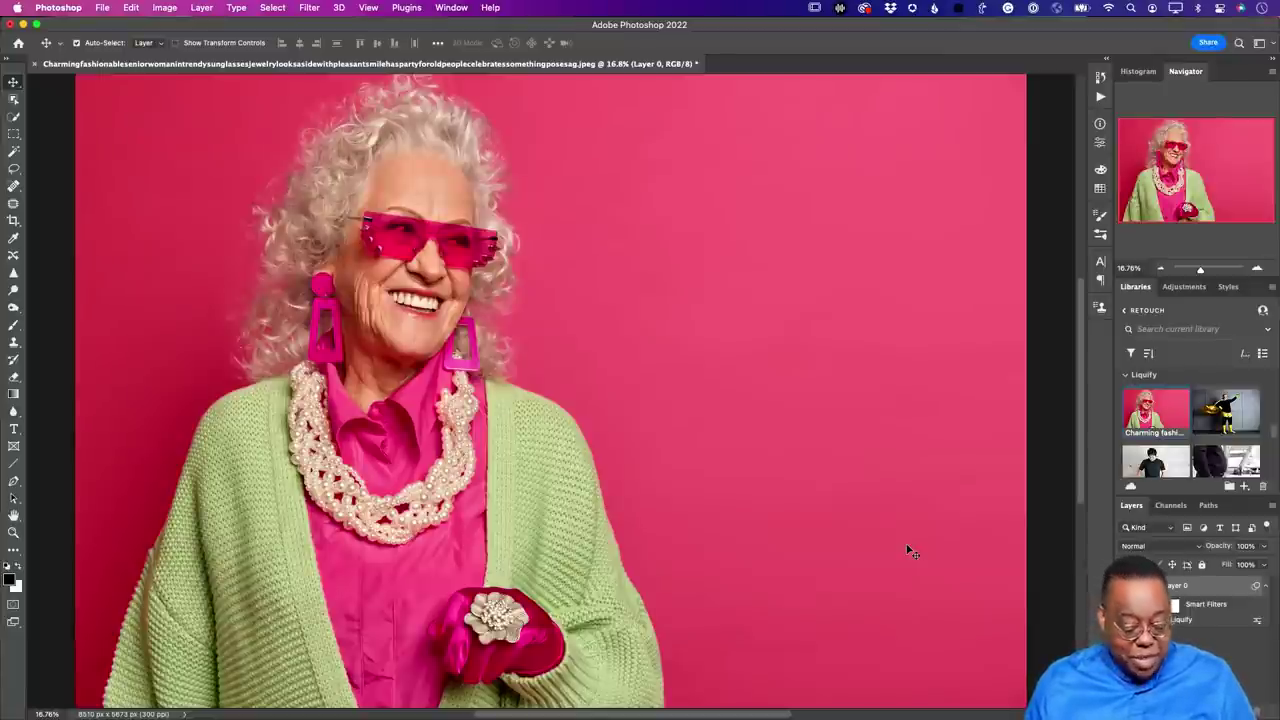
# Close the woman's portrait without saving and open the belly close-up photo from the Retouch library.
pyautogui.press('super+w')
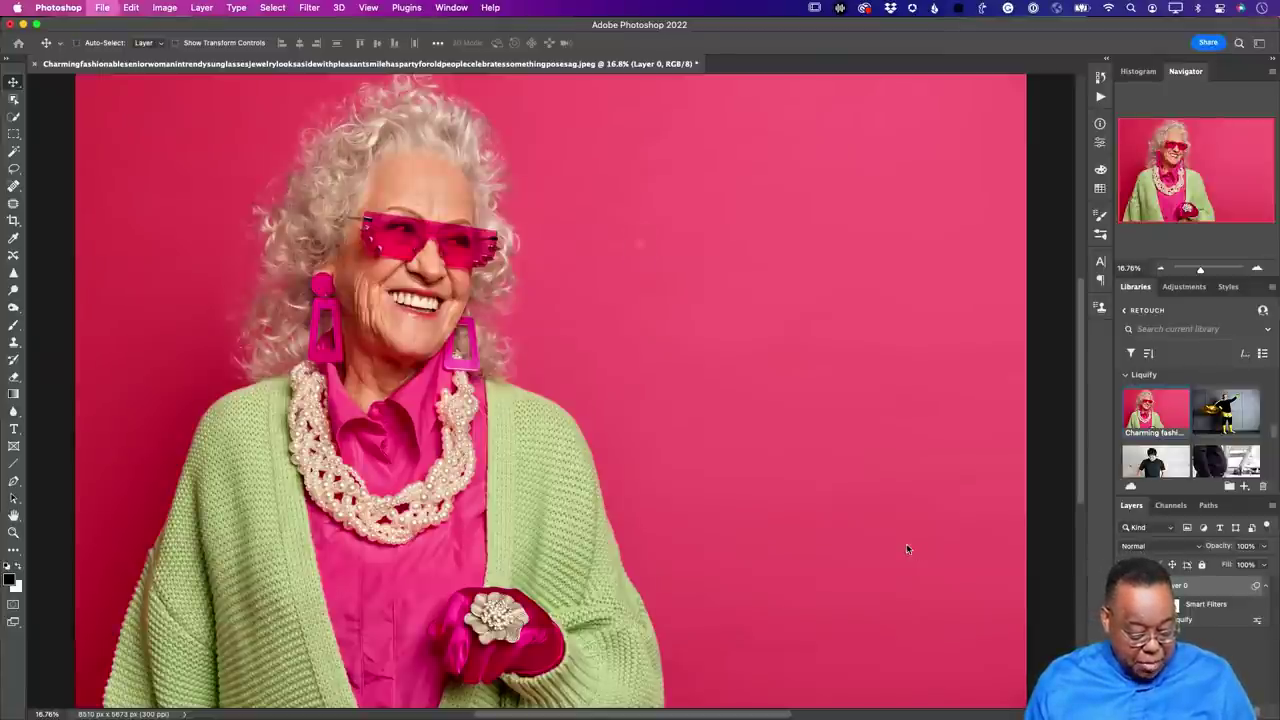
pyautogui.press('super+d')
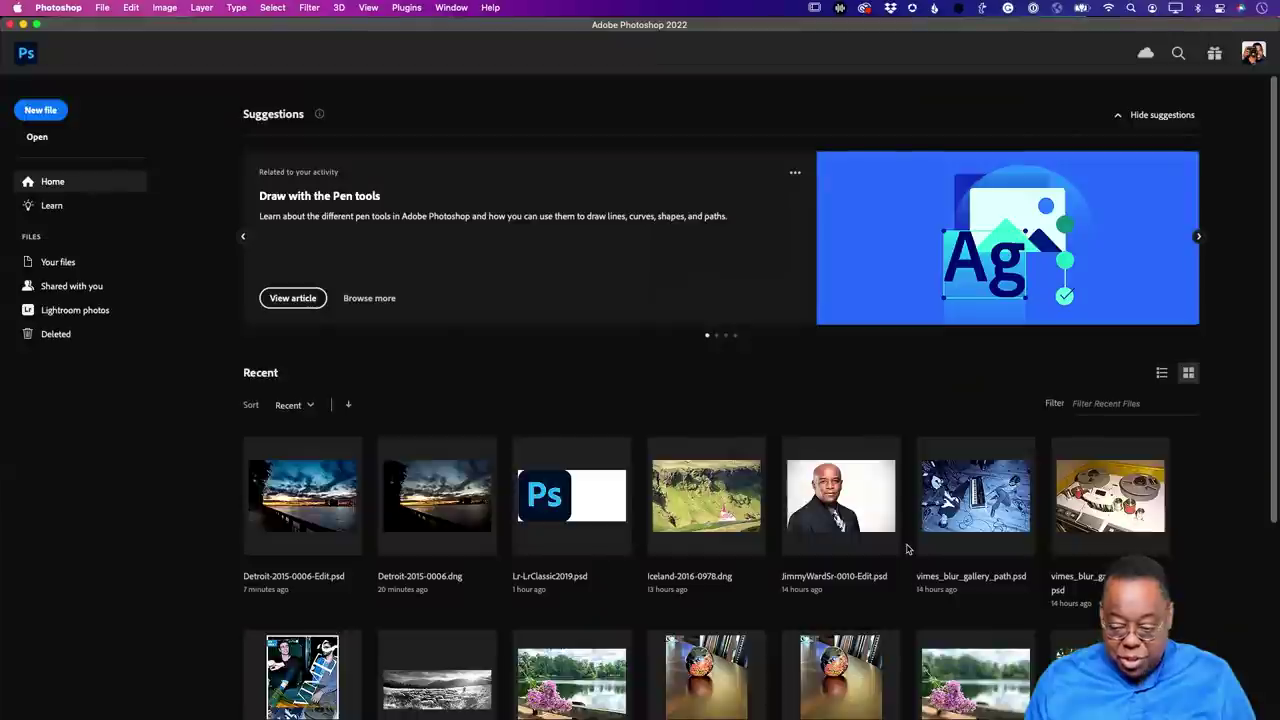
pyautogui.click(27, 57)
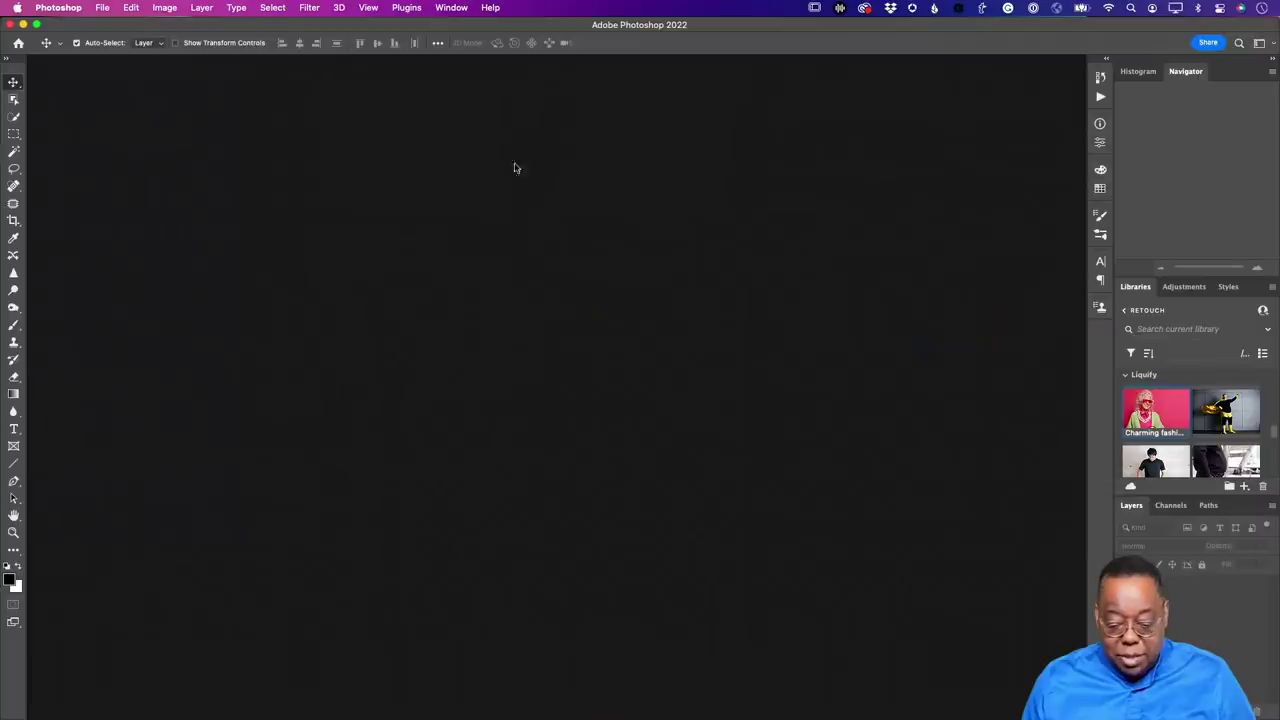
pyautogui.scroll(-3, 1202, 424)
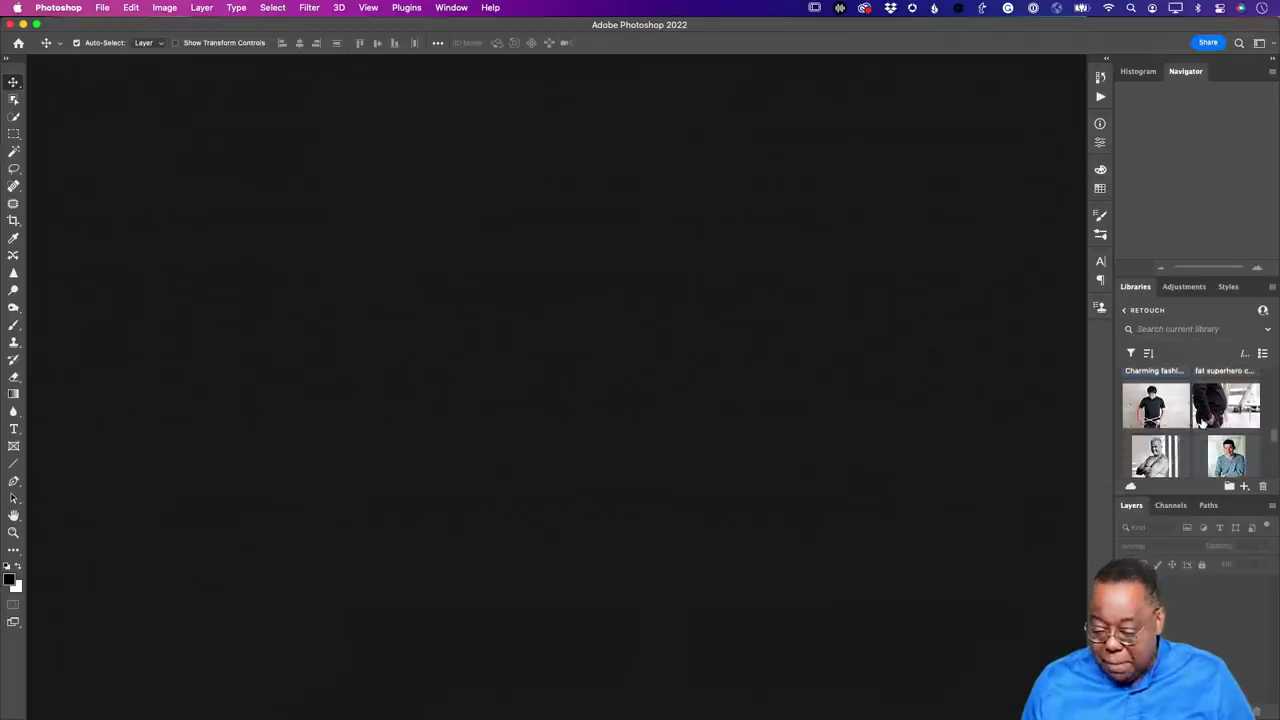
pyautogui.scroll(-1, 1202, 424)
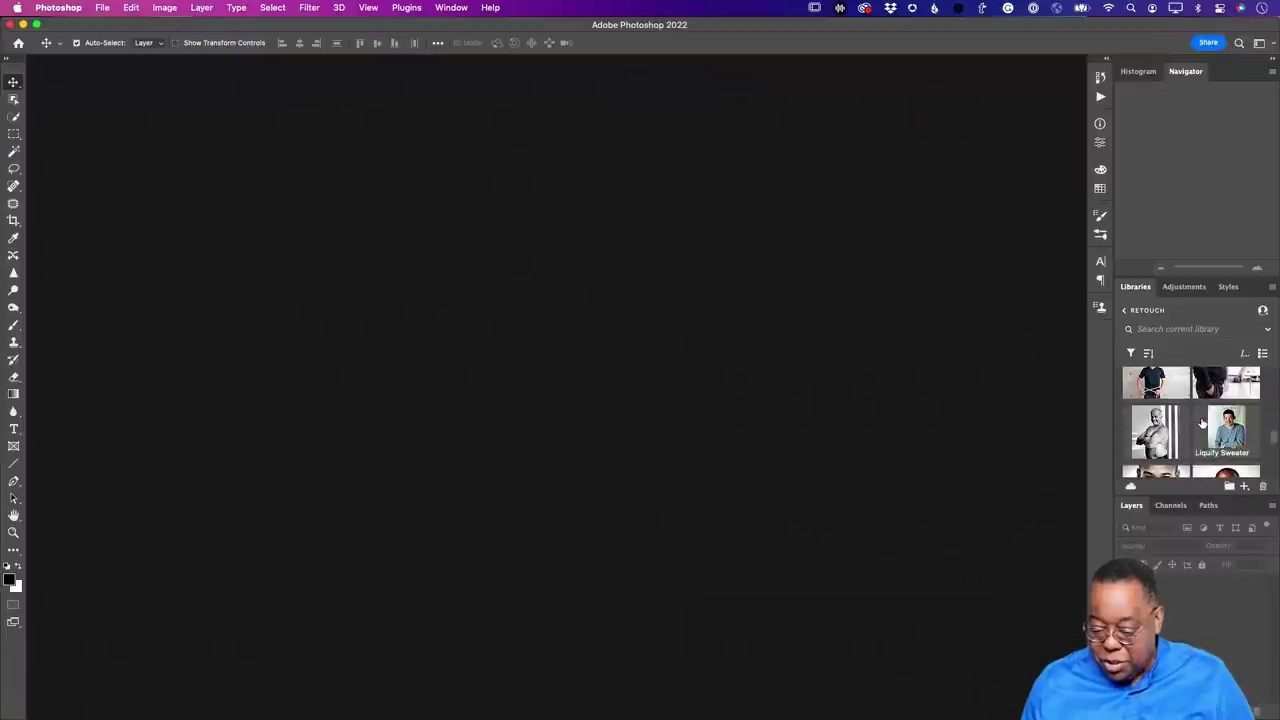
pyautogui.scroll(1, 1202, 424)
pyautogui.doubleClick(1219, 397)
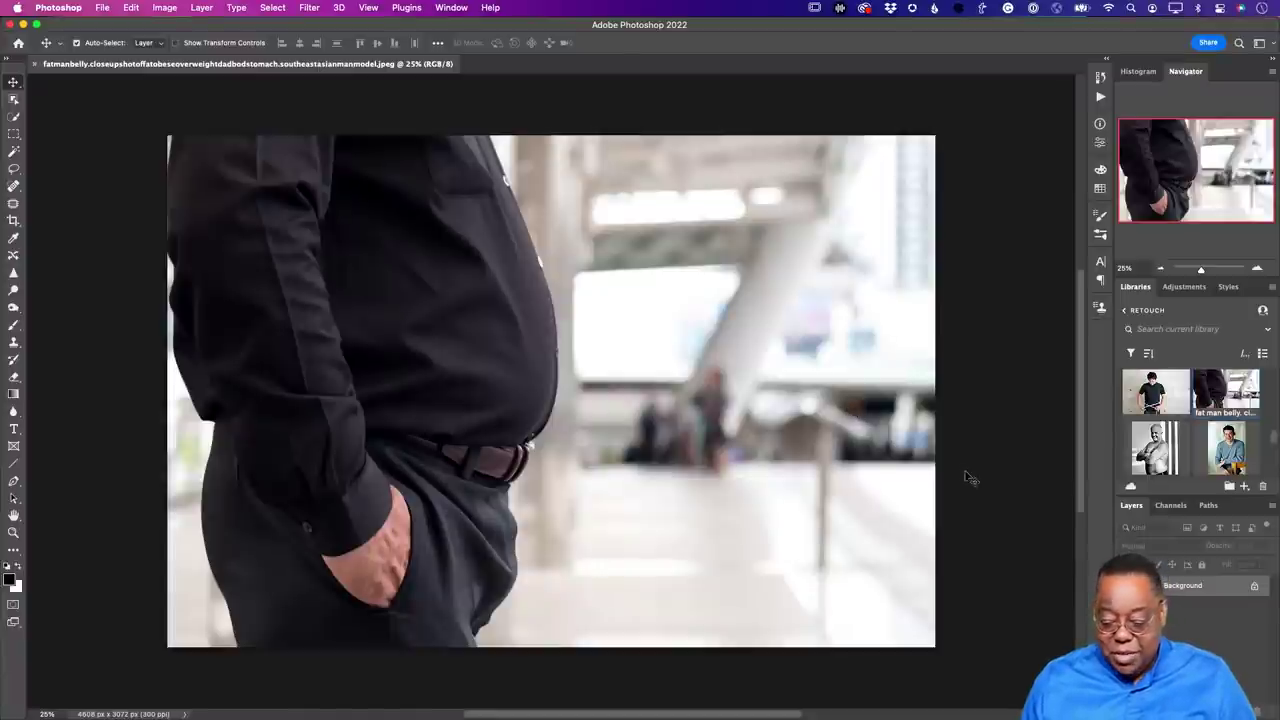
# Convert the belly photo's layer for smart filters and open it in the Liquify filter.
pyautogui.click(306, 8)
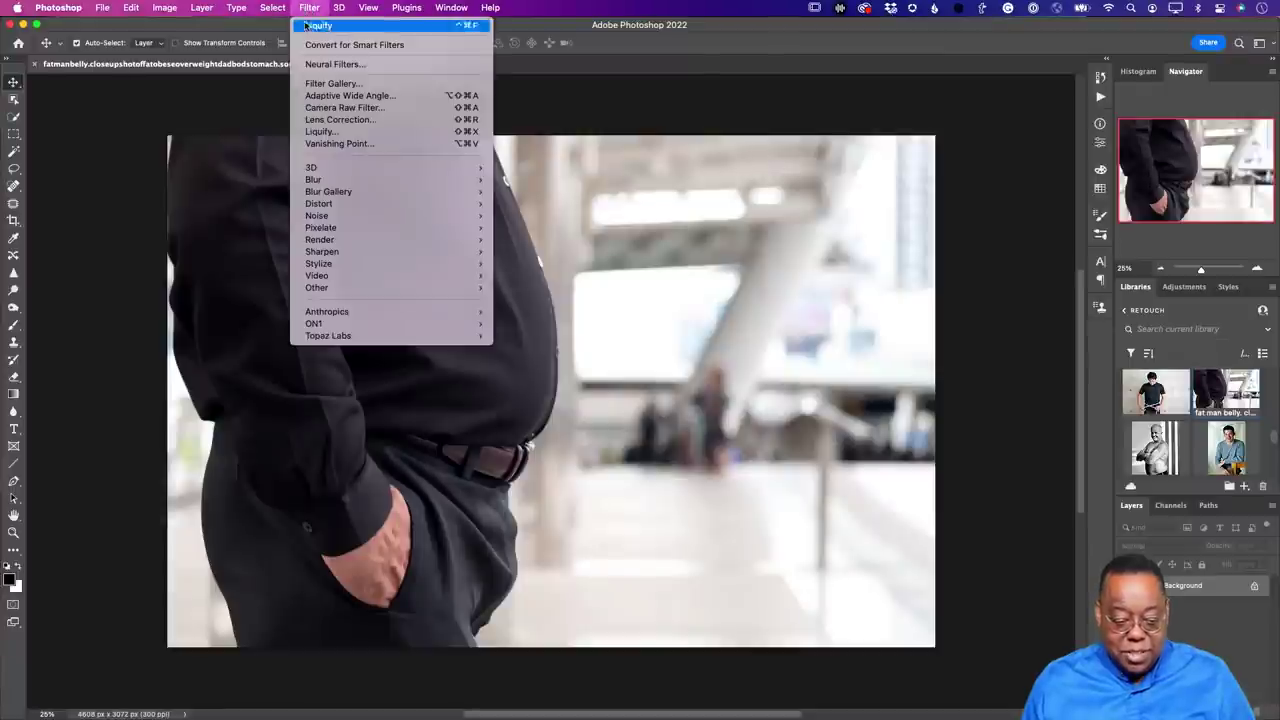
pyautogui.click(345, 28)
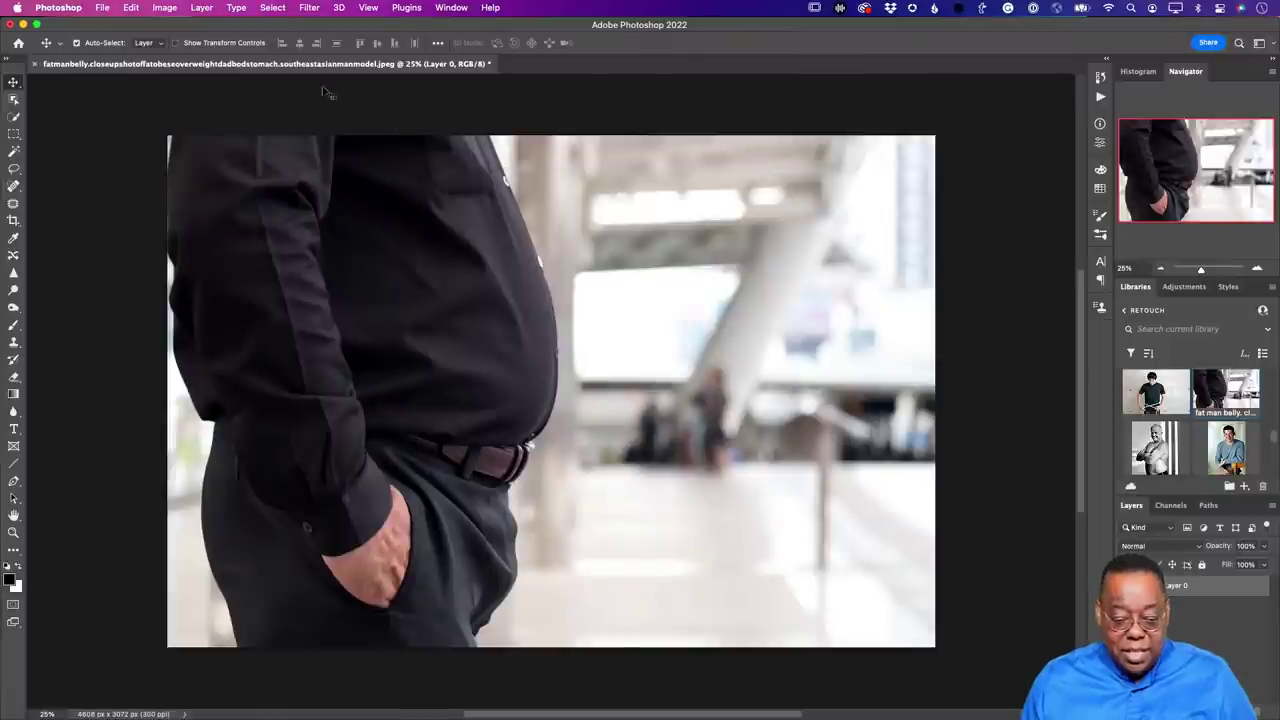
pyautogui.click(296, 10)
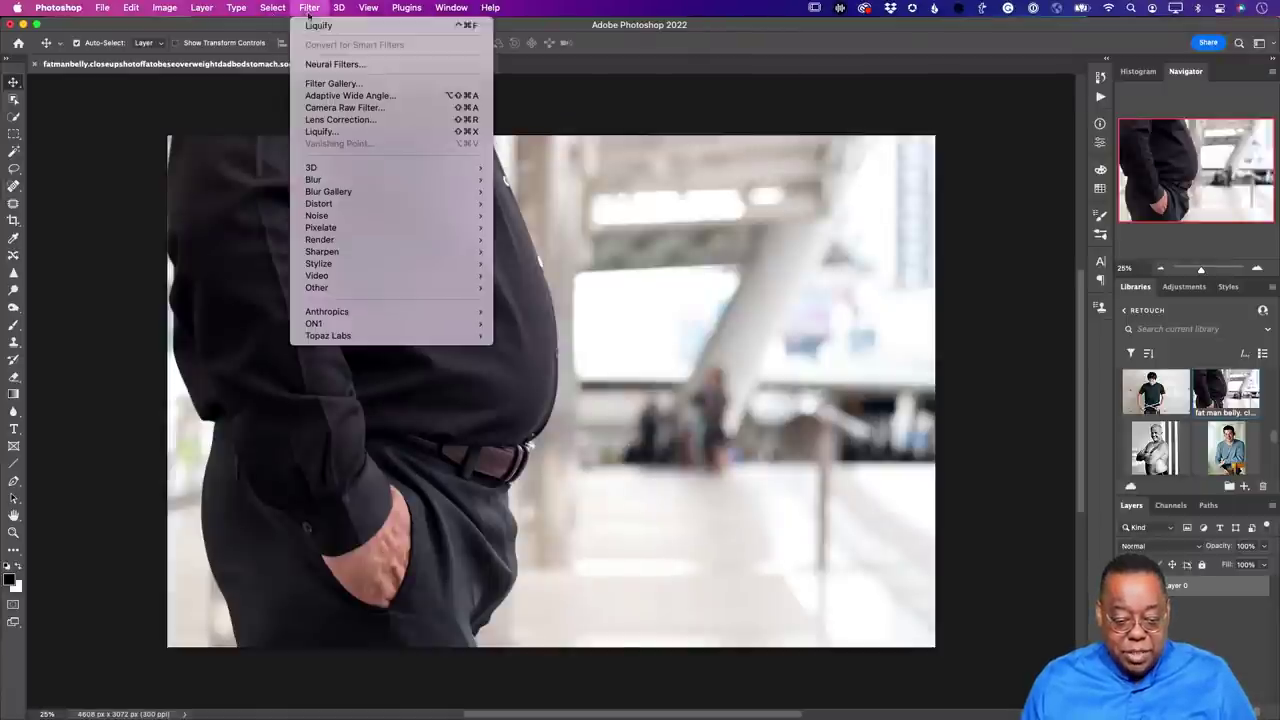
pyautogui.click(328, 130)
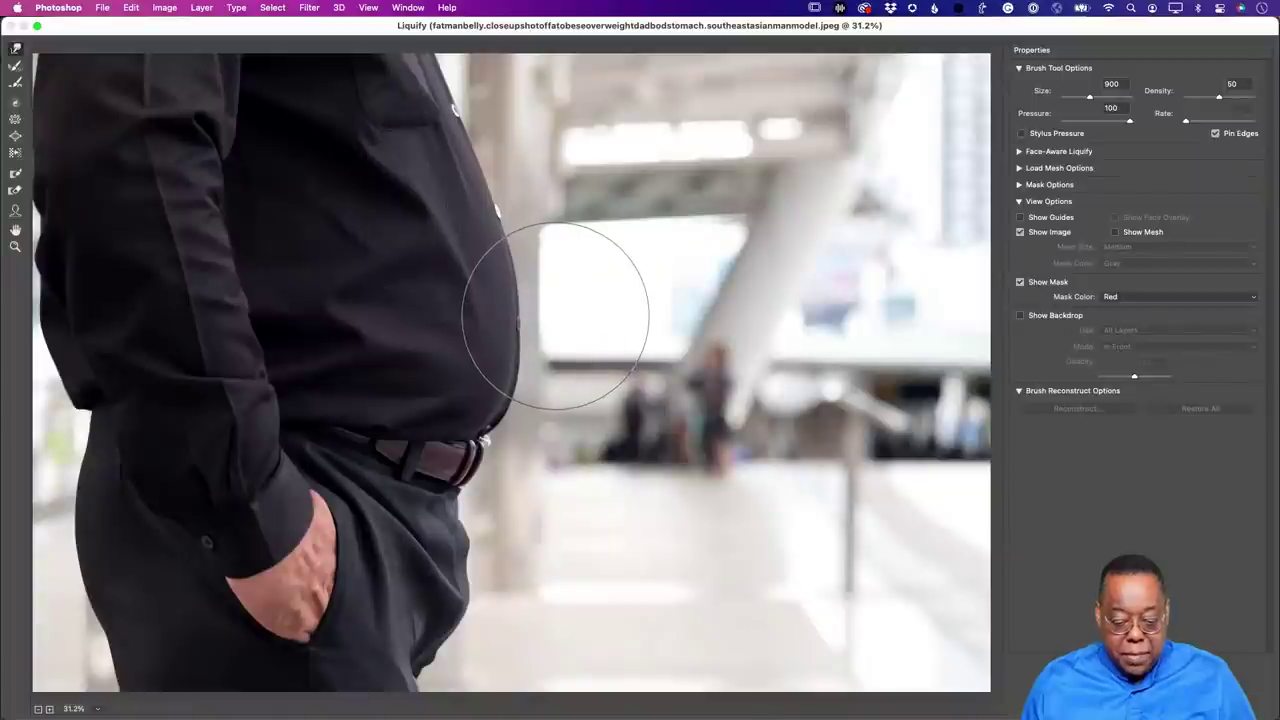
# Try pushing the belly's outer edge inward with the 900 Forward Warp brush and undo the stroke.
pyautogui.moveTo(555, 315); pyautogui.dragTo(512, 312)
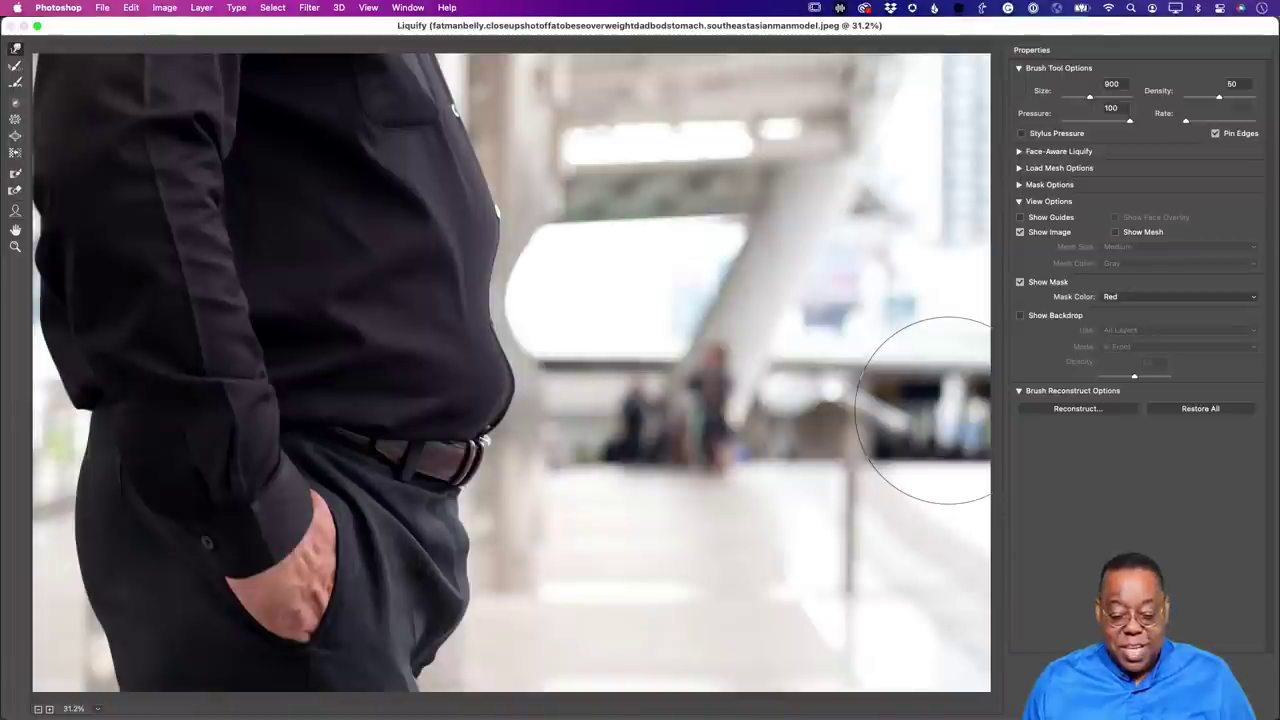
pyautogui.press('super+z')
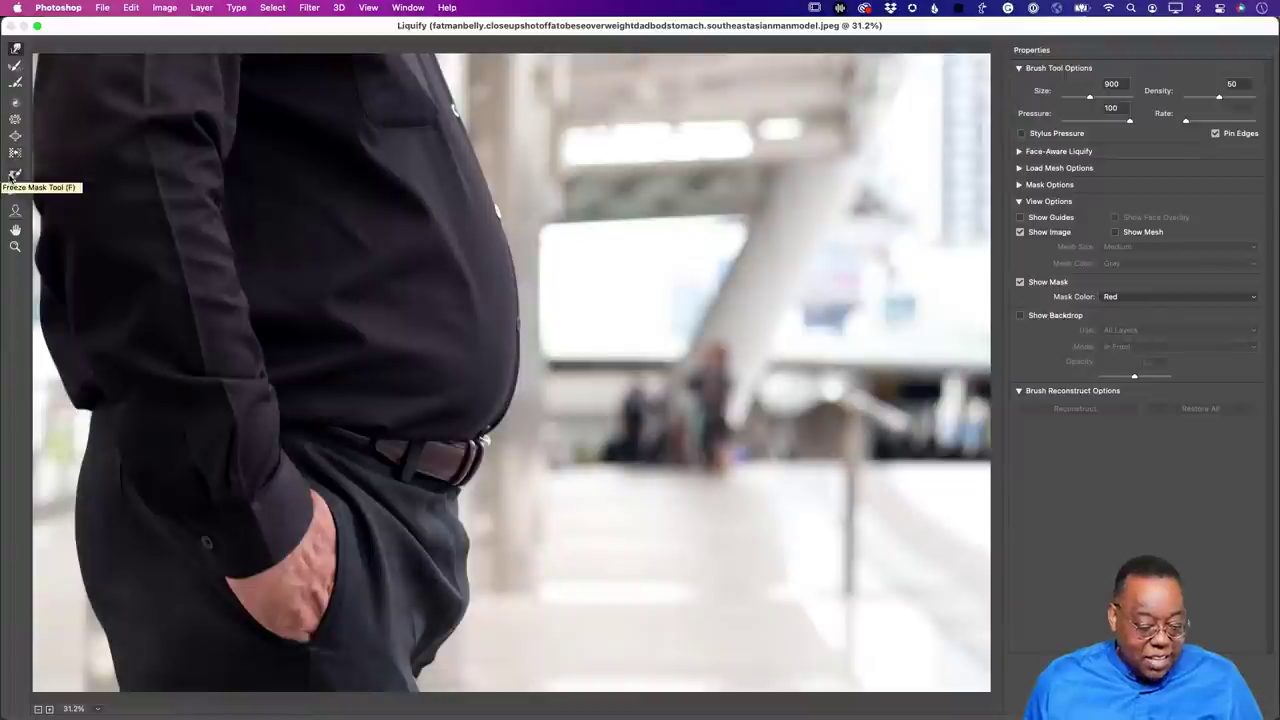
# Paint a freeze mask with a size 175 brush over the background beside the belly, including the adjoining horizontal lines.
pyautogui.click(14, 174)
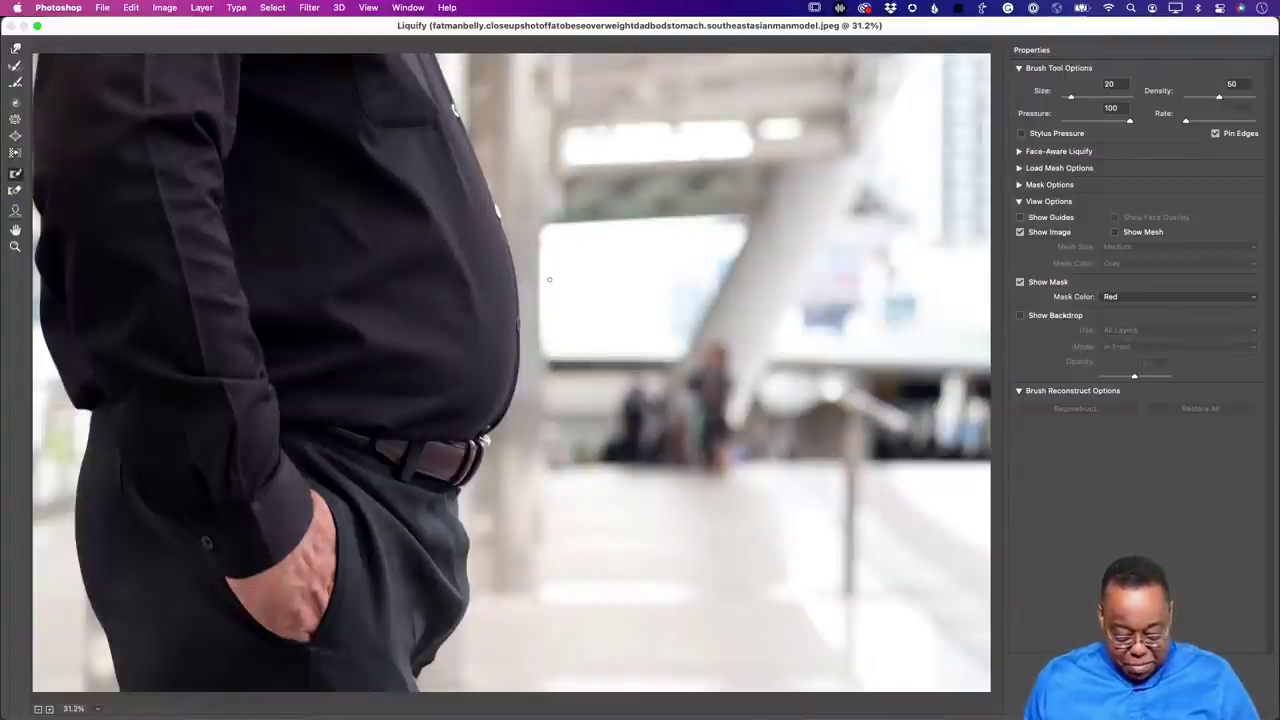
pyautogui.press(']')
pyautogui.press(']')
pyautogui.press(']')
pyautogui.press(']')
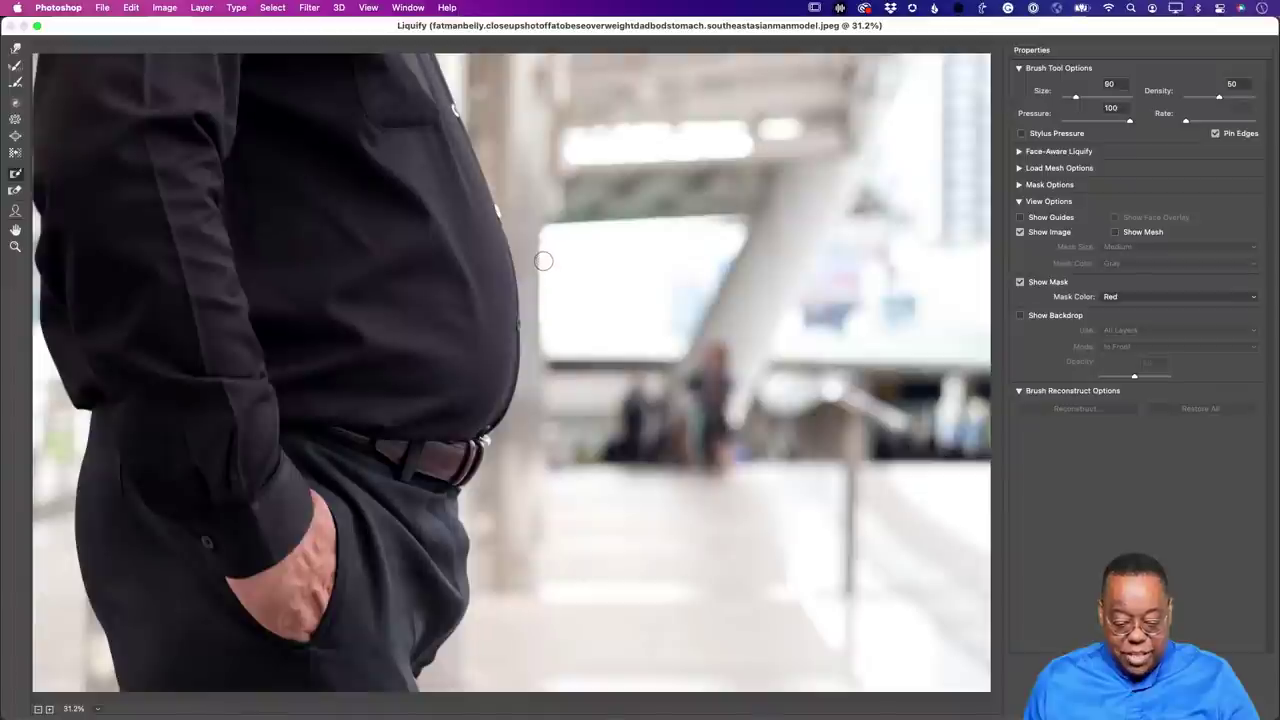
pyautogui.press(']')
pyautogui.press(']')
pyautogui.press(']')
pyautogui.press(']')
pyautogui.press(']')
pyautogui.press(']')
pyautogui.moveTo(536, 229)
pyautogui.mouseDown()
pyautogui.moveTo(541, 420)
pyautogui.moveTo(542, 235)
pyautogui.moveTo(568, 216)
pyautogui.moveTo(624, 211)
pyautogui.moveTo(583, 231)
pyautogui.moveTo(543, 213)
pyautogui.moveTo(538, 194)
pyautogui.moveTo(556, 185)
pyautogui.moveTo(628, 209)
pyautogui.moveTo(552, 225)
pyautogui.moveTo(521, 187)
pyautogui.moveTo(534, 259)
pyautogui.moveTo(558, 264)
pyautogui.moveTo(560, 287)
pyautogui.moveTo(555, 424)
pyautogui.moveTo(546, 445)
pyautogui.moveTo(521, 445)
pyautogui.moveTo(551, 385)
pyautogui.moveTo(659, 369)
pyautogui.moveTo(582, 353)
pyautogui.moveTo(585, 273)
pyautogui.mouseUp()
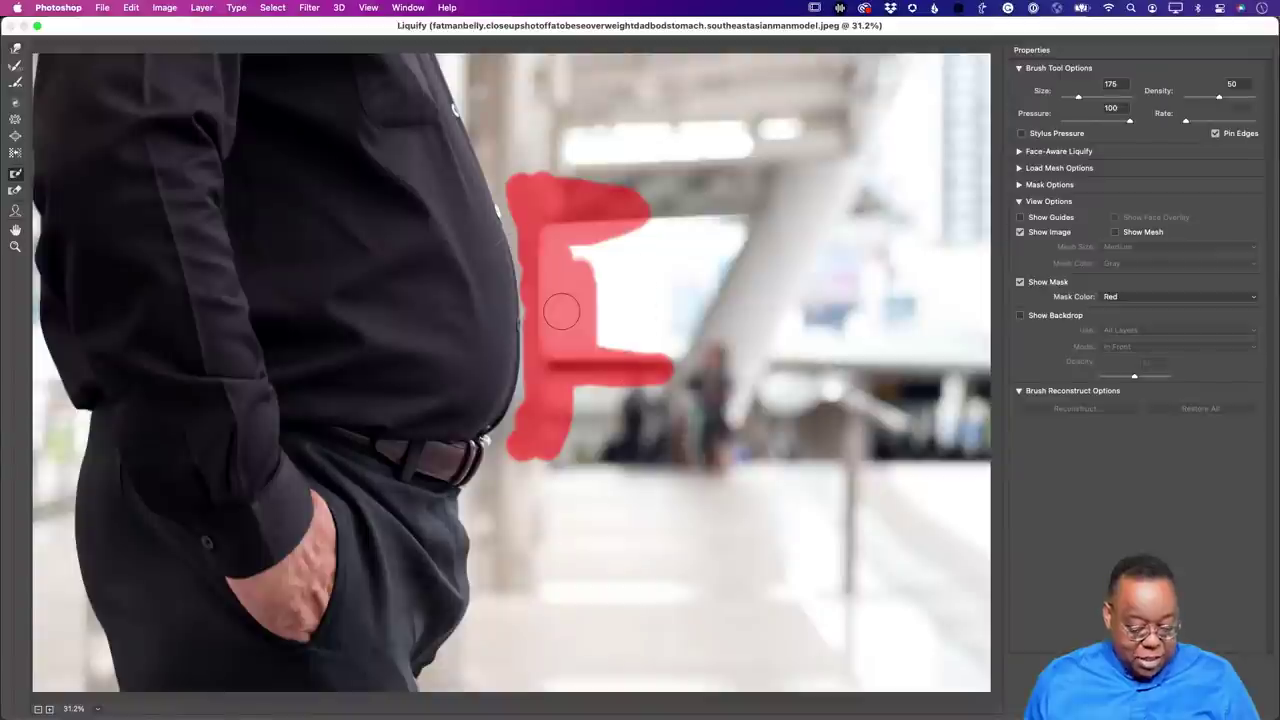
# Push the belly's edge inward along the shirt front with a size 700 Forward Warp brush and apply the filter.
pyautogui.press(']')
pyautogui.press(']')
pyautogui.press(']')
pyautogui.press(']')
pyautogui.press(']')
pyautogui.press(']')
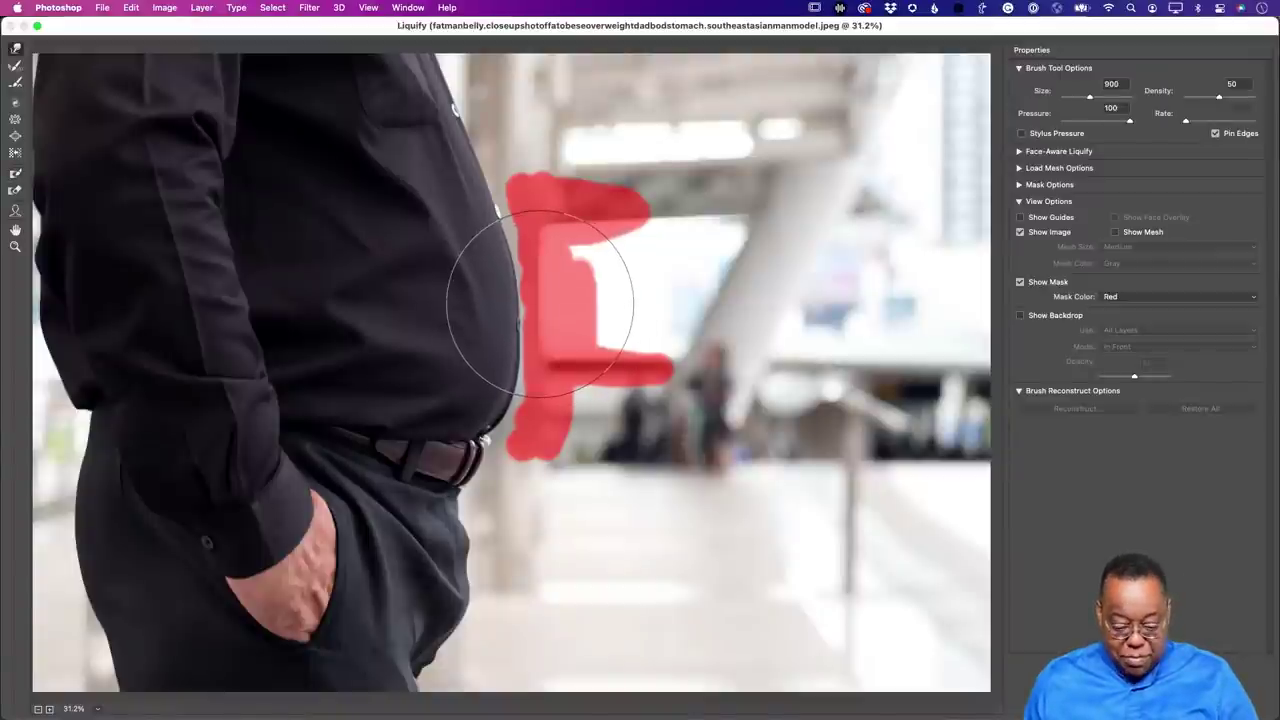
pyautogui.press('[')
pyautogui.press('[')
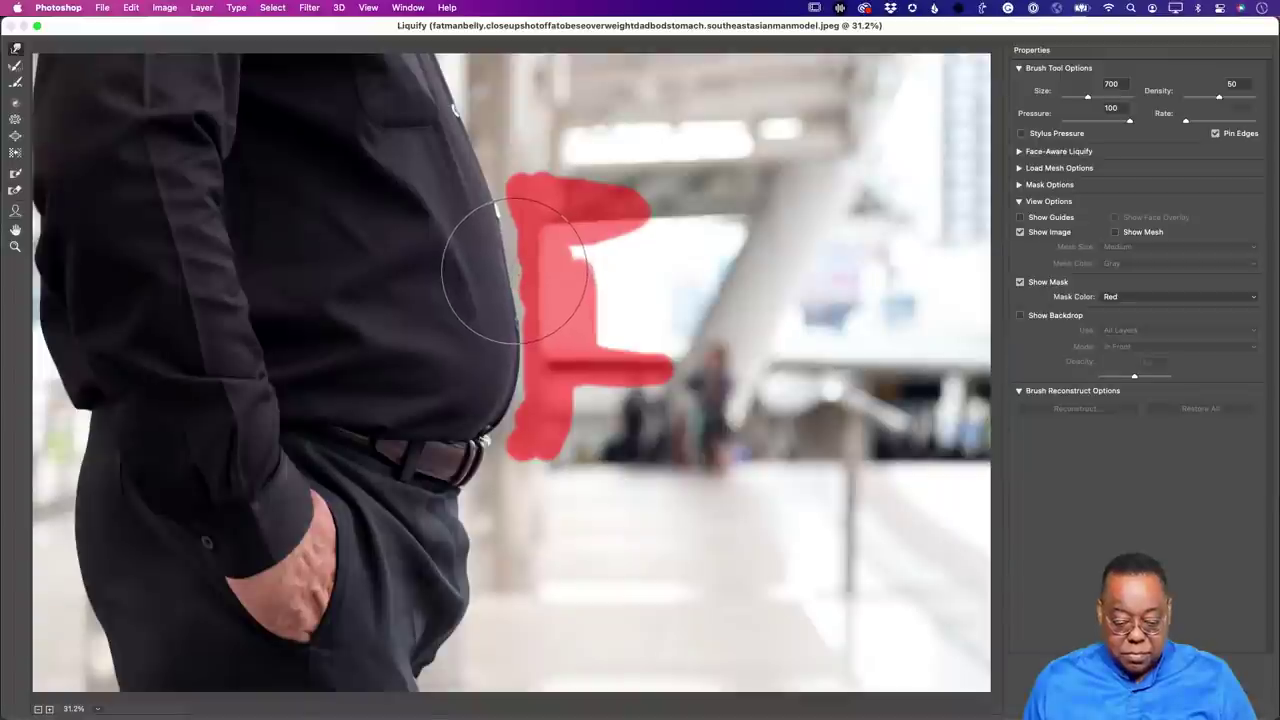
pyautogui.moveTo(491, 271)
pyautogui.mouseDown()
pyautogui.moveTo(491, 245)
pyautogui.moveTo(471, 271)
pyautogui.moveTo(480, 337)
pyautogui.moveTo(522, 362)
pyautogui.moveTo(514, 351)
pyautogui.moveTo(500, 385)
pyautogui.moveTo(491, 329)
pyautogui.moveTo(514, 300)
pyautogui.moveTo(490, 300)
pyautogui.moveTo(486, 229)
pyautogui.moveTo(506, 214)
pyautogui.moveTo(527, 372)
pyautogui.moveTo(521, 396)
pyautogui.moveTo(514, 366)
pyautogui.moveTo(513, 397)
pyautogui.mouseUp()
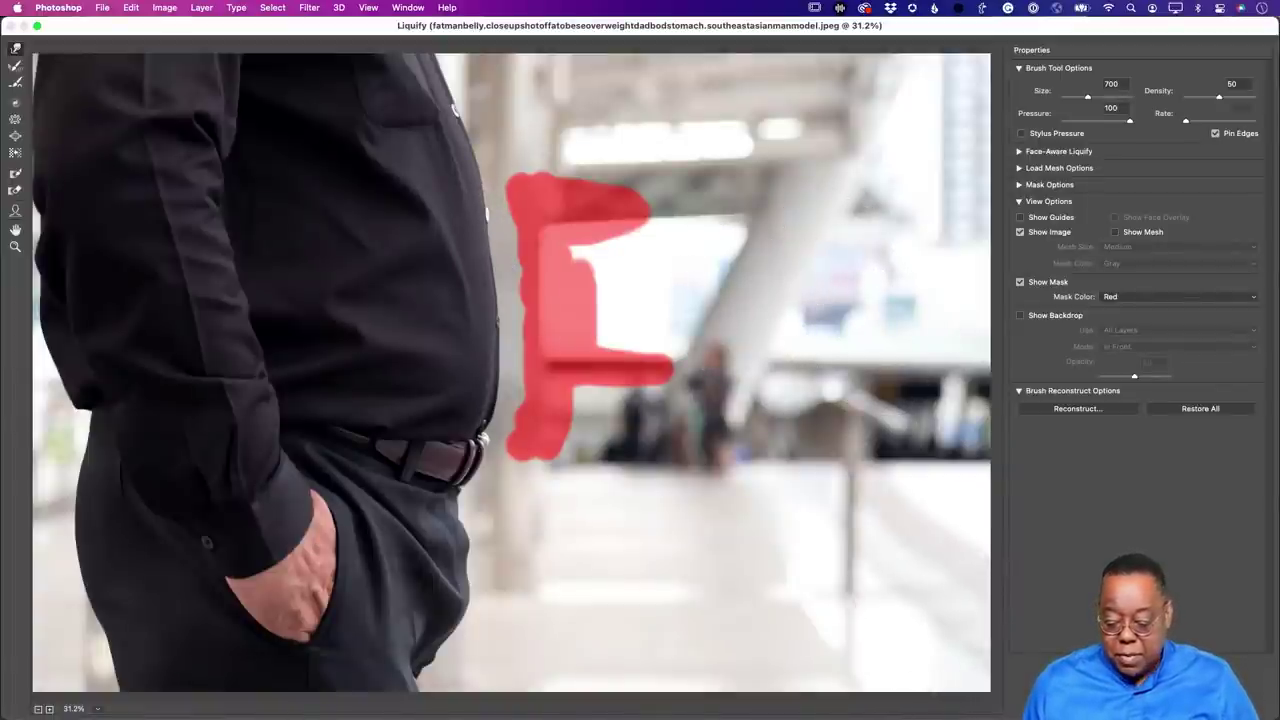
pyautogui.press('Return')
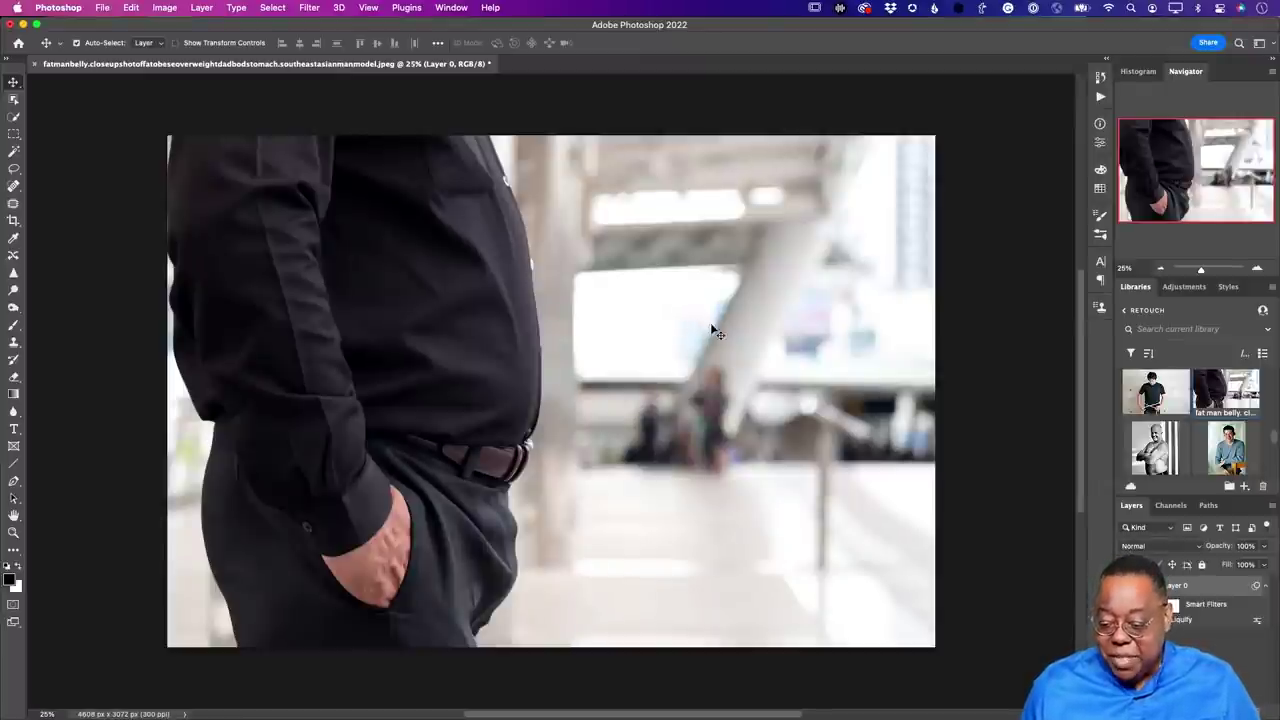
# Close the belly photo without saving, open the man's face close-up from the Retouch library, and fit it in view.
pyautogui.scroll(-5, 1201, 441)
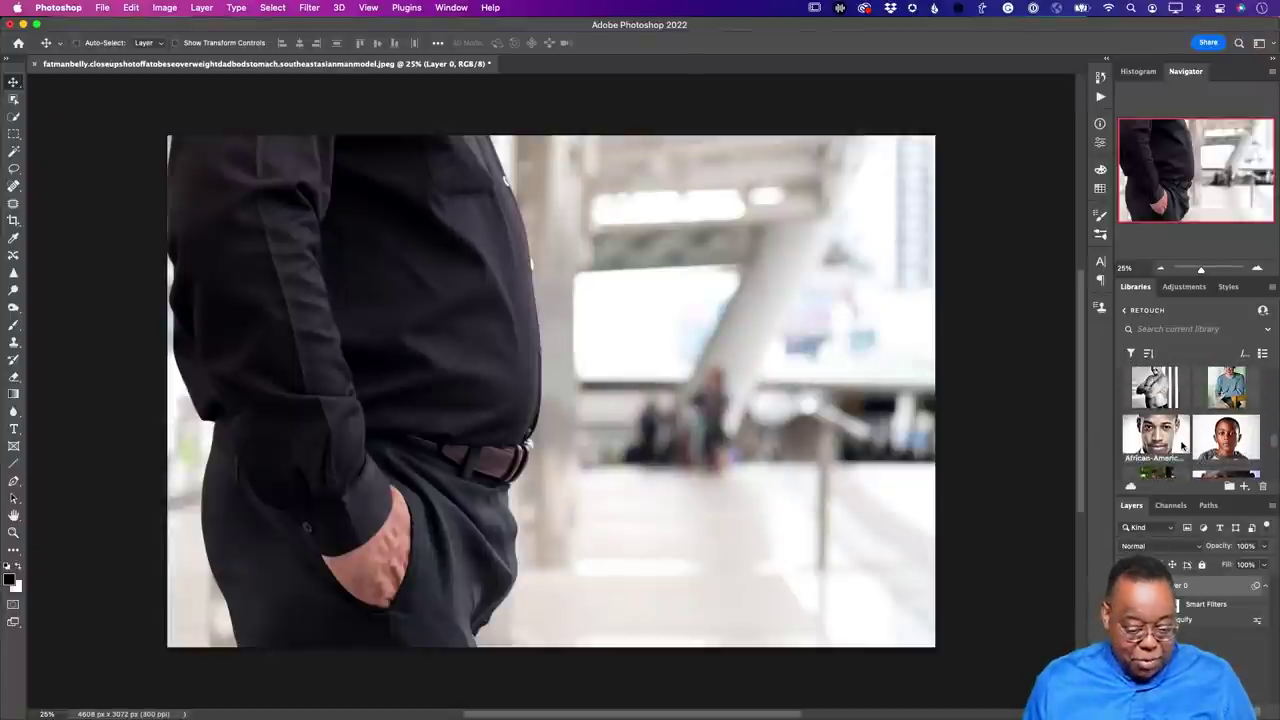
pyautogui.press('super+w')
pyautogui.click(655, 297)
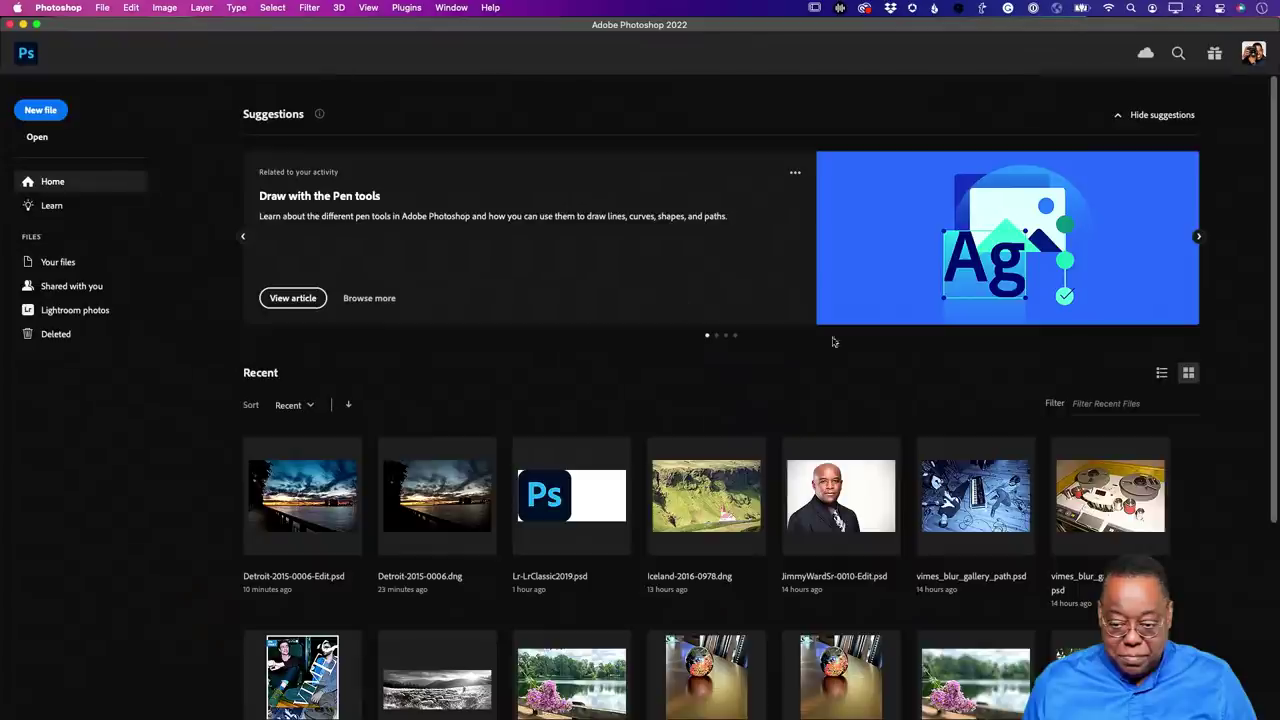
pyautogui.click(26, 58)
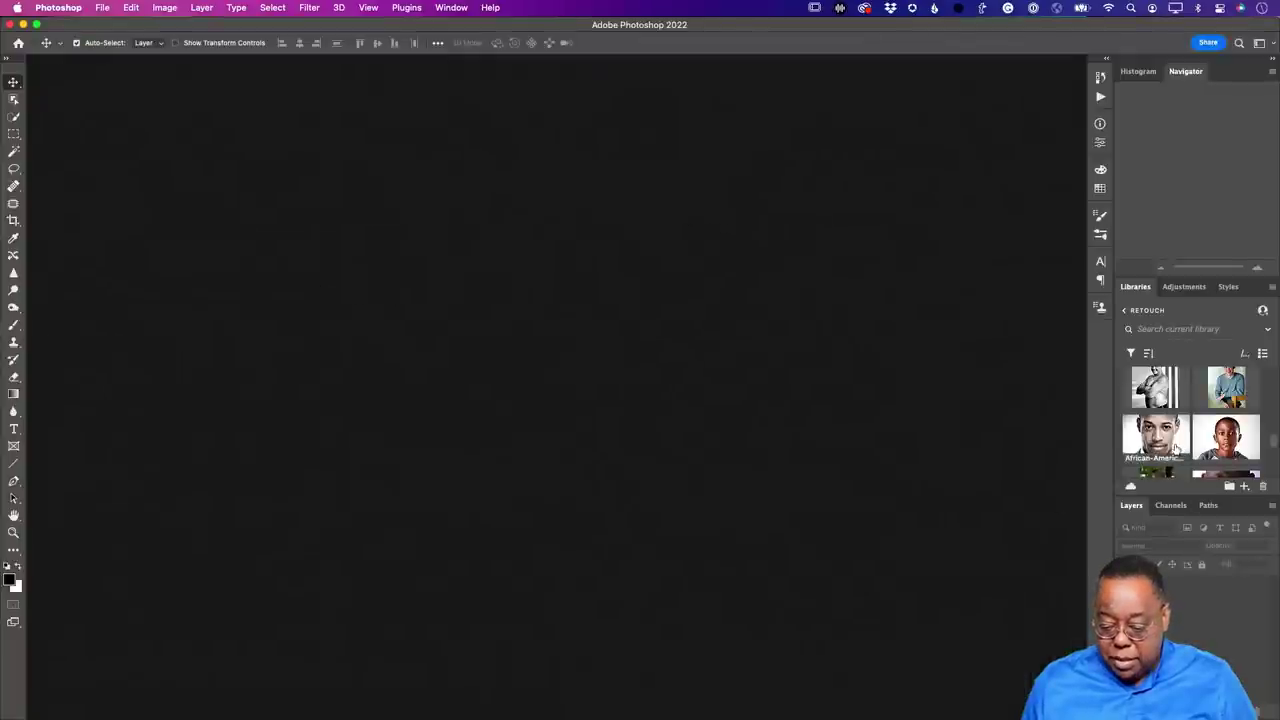
pyautogui.doubleClick(1176, 447)
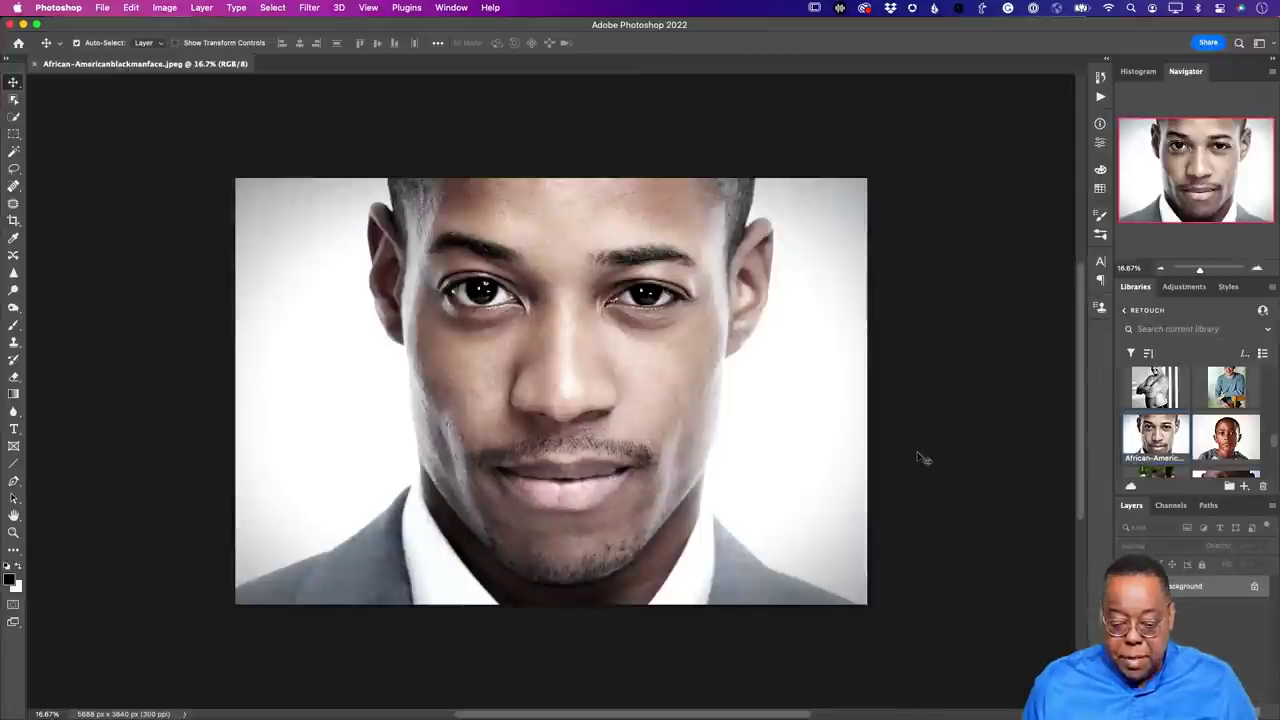
pyautogui.press('super+0')
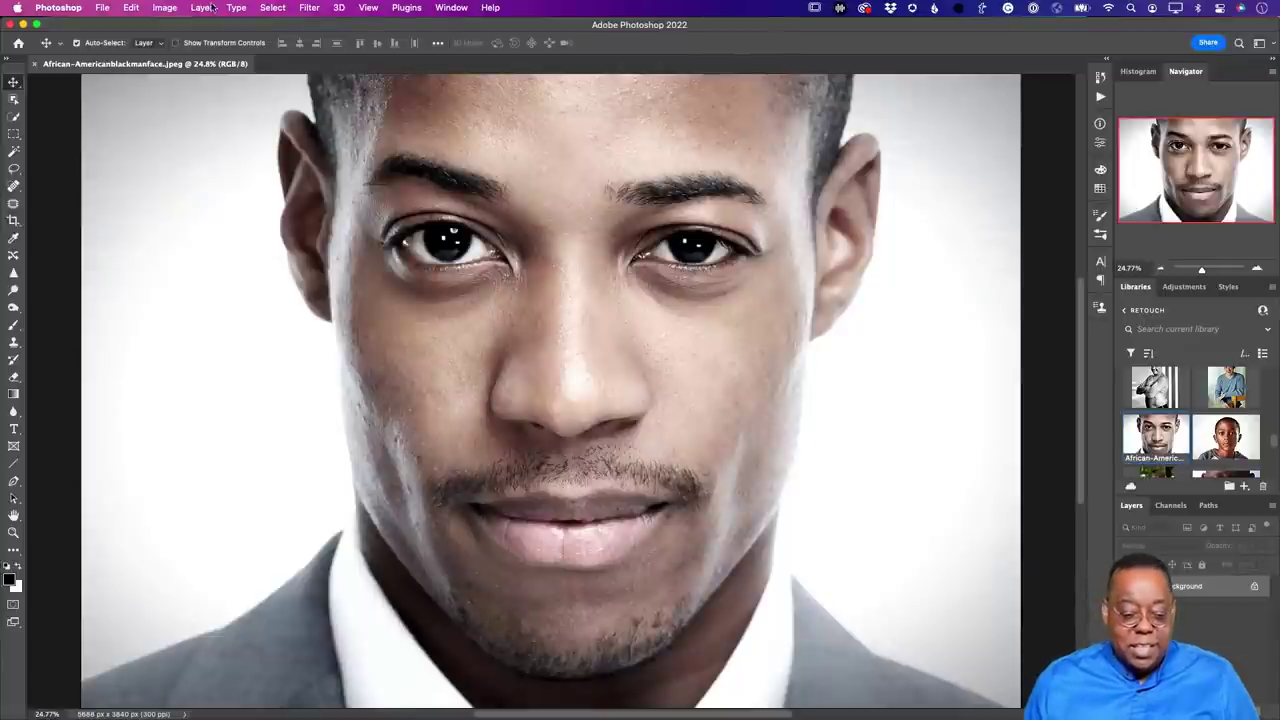
# Convert the face photo's layer for smart filters and open it in the Liquify filter.
pyautogui.click(306, 7)
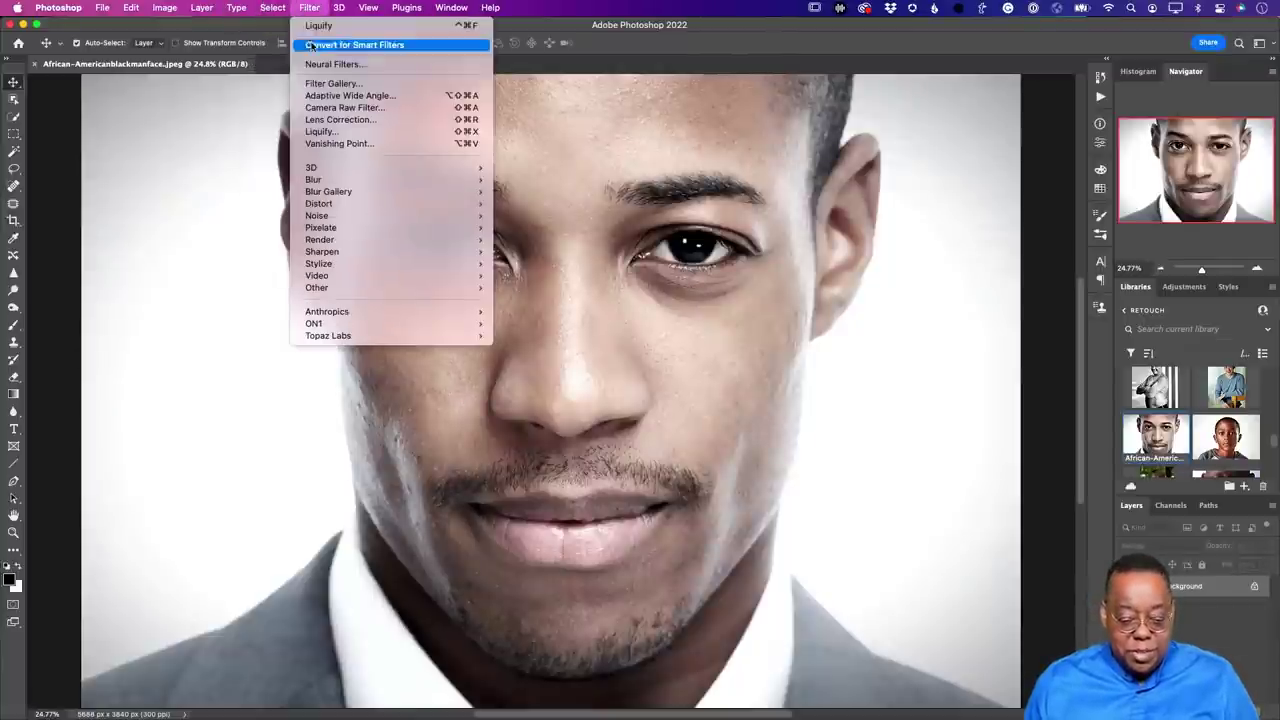
pyautogui.click(288, 14)
pyautogui.click(309, 7)
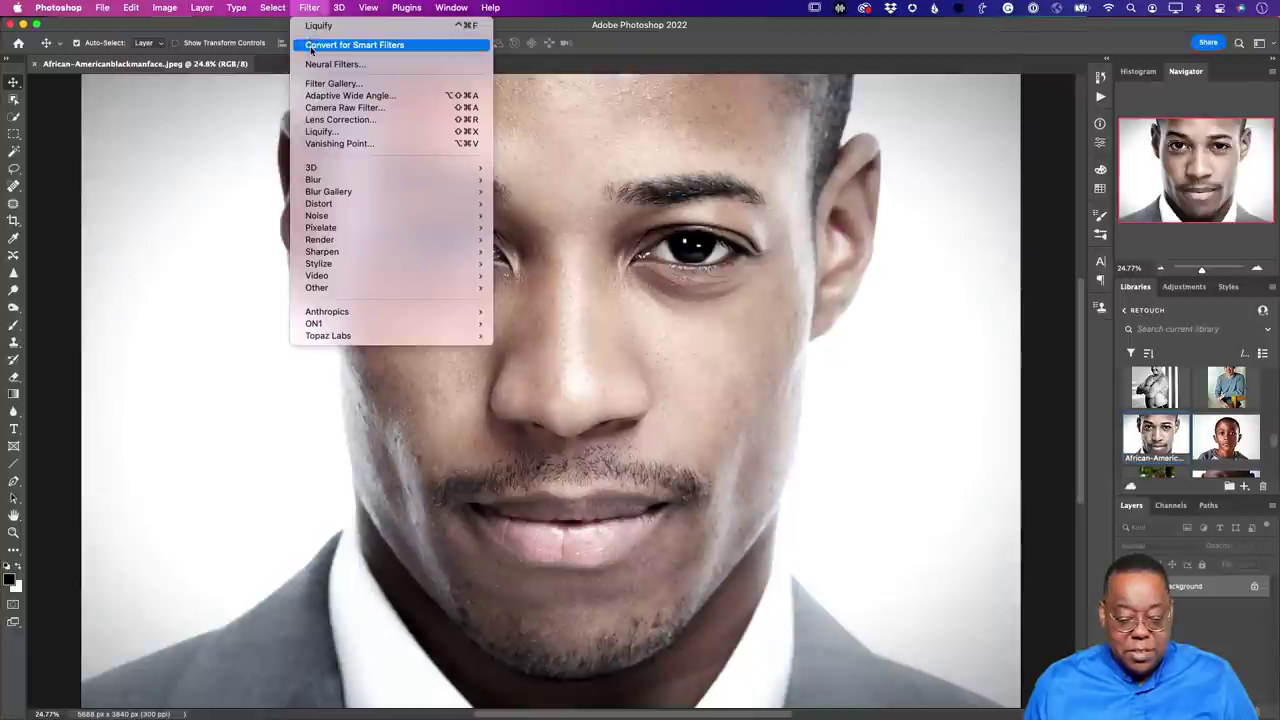
pyautogui.click(312, 42)
pyautogui.click(309, 9)
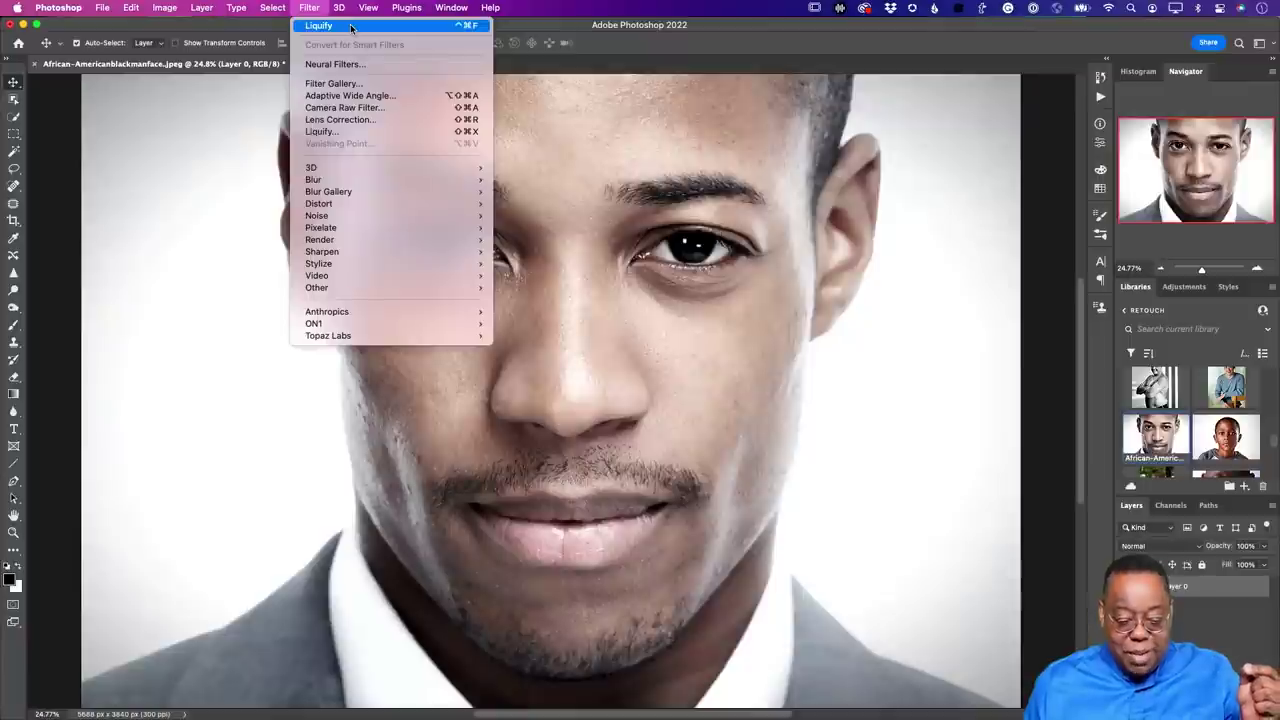
pyautogui.click(351, 135)
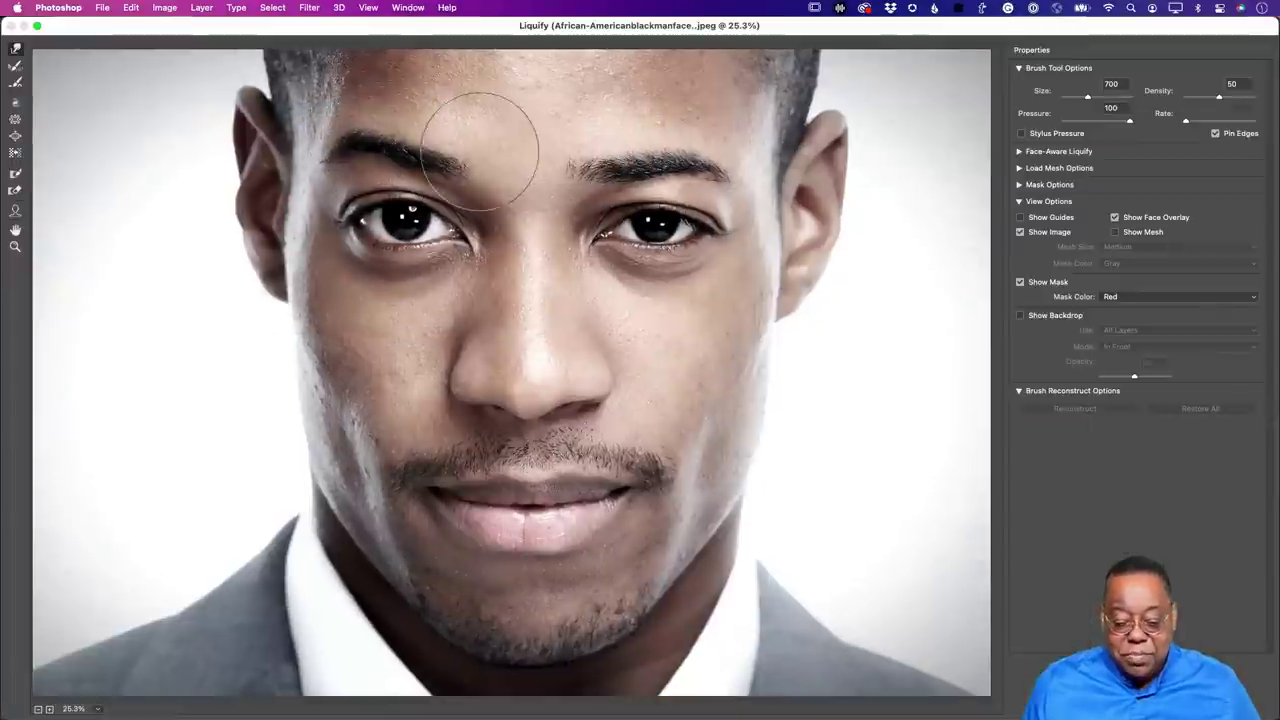
# Expand the Face-Aware Liquify eye settings for Face #1 and set the left Eye Size to -100.
pyautogui.click(1019, 152)
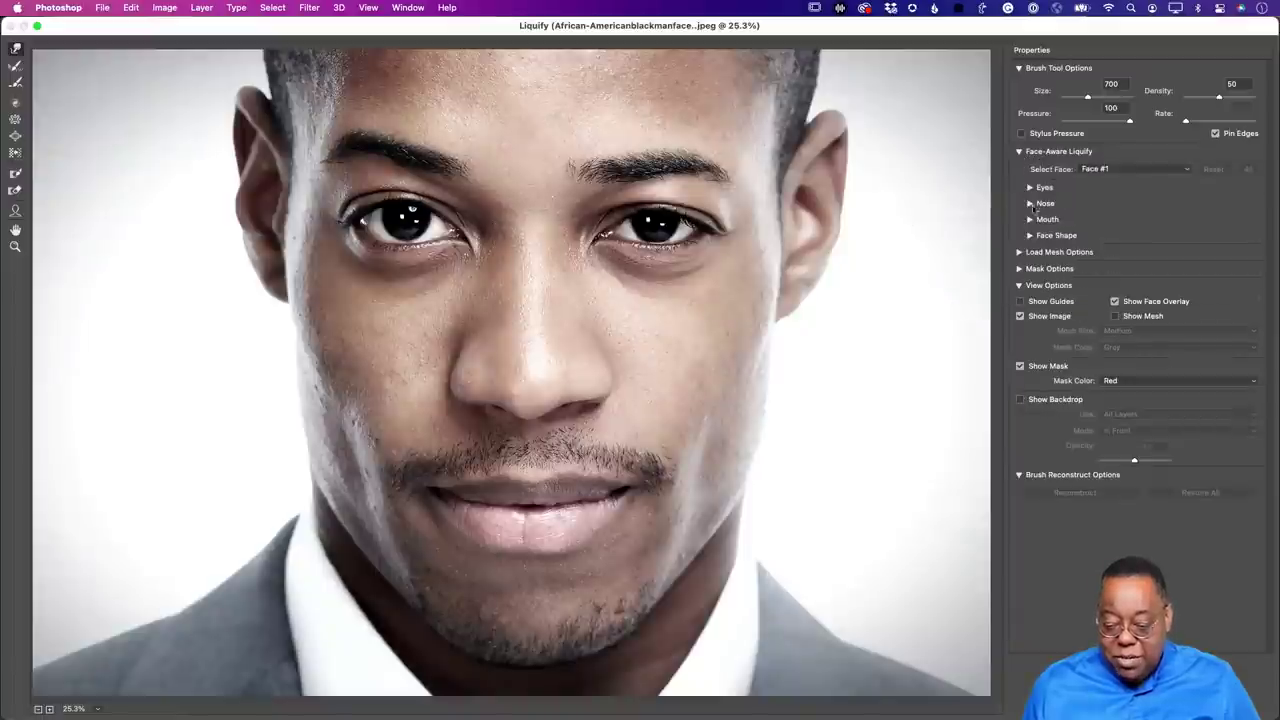
pyautogui.click(1188, 173)
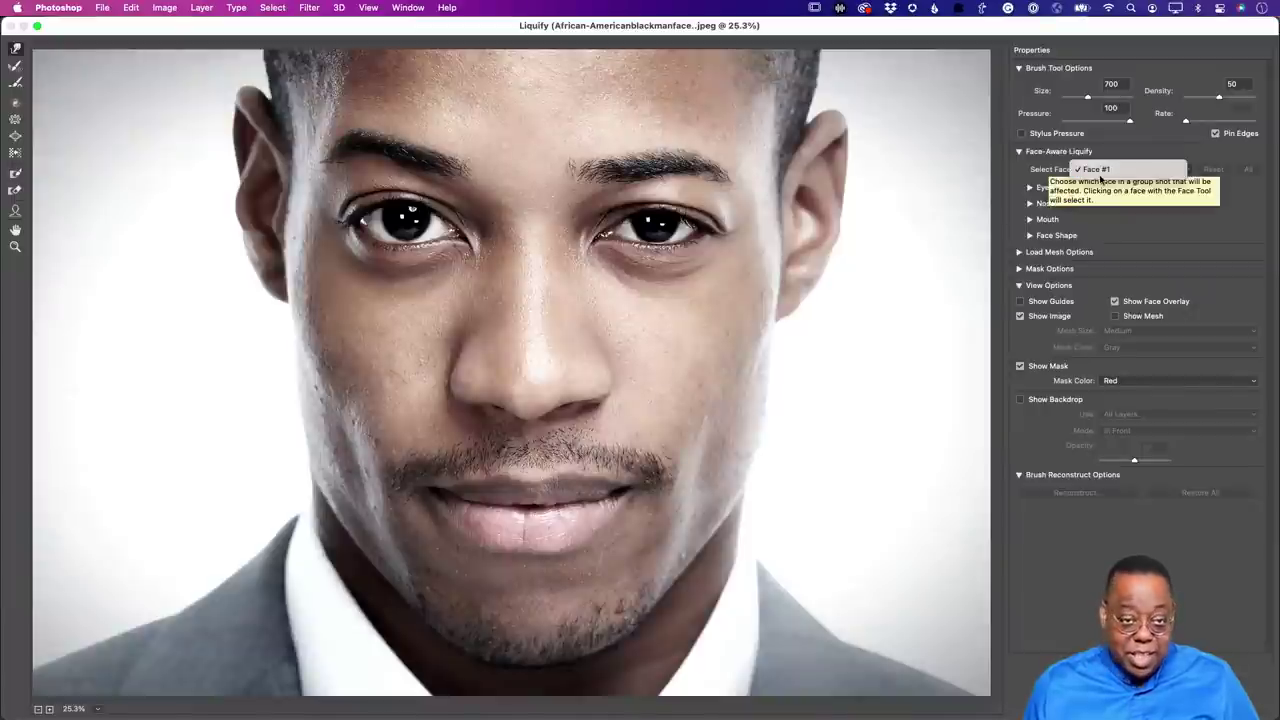
pyautogui.click(1104, 208)
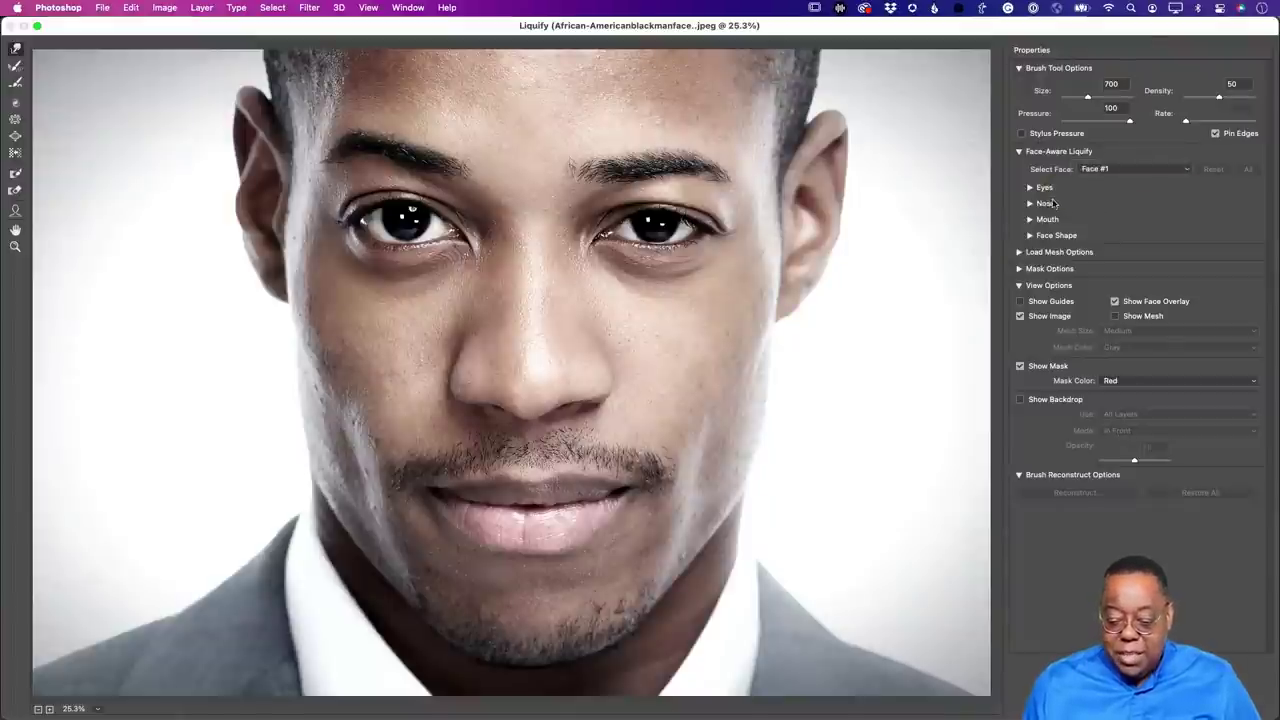
pyautogui.click(1031, 189)
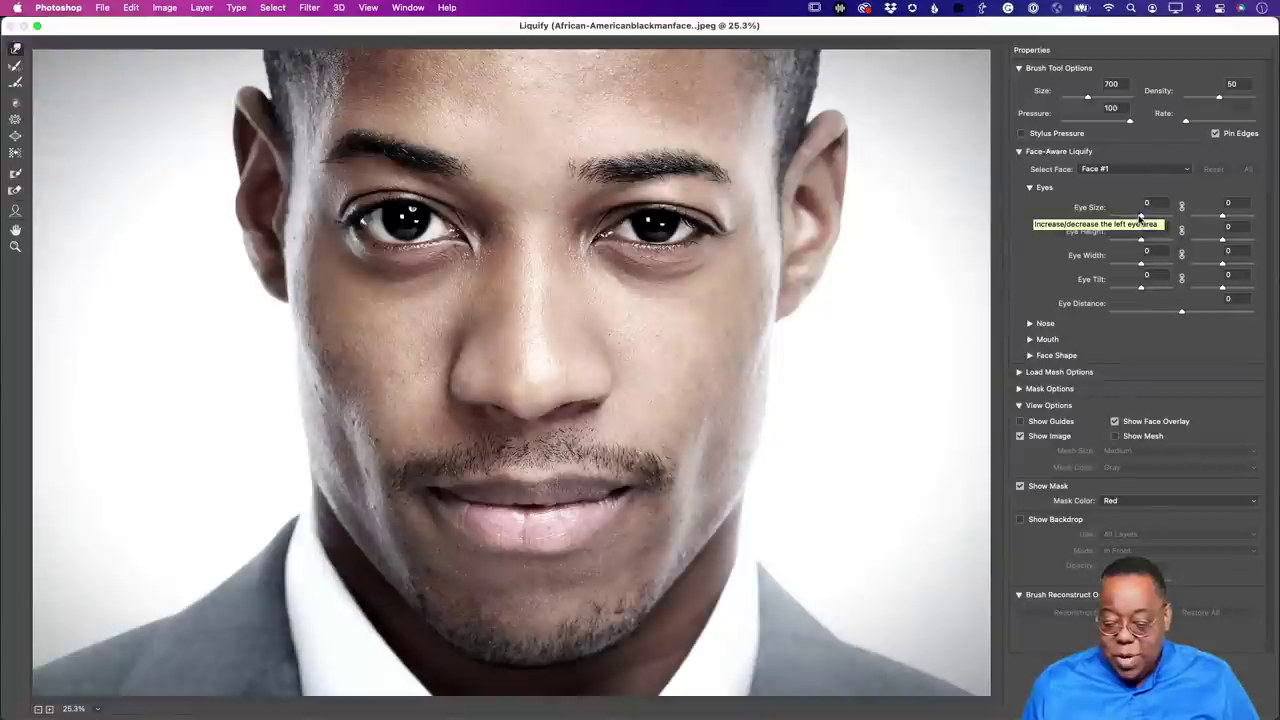
pyautogui.moveTo(1140, 216); pyautogui.dragTo(1101, 228)
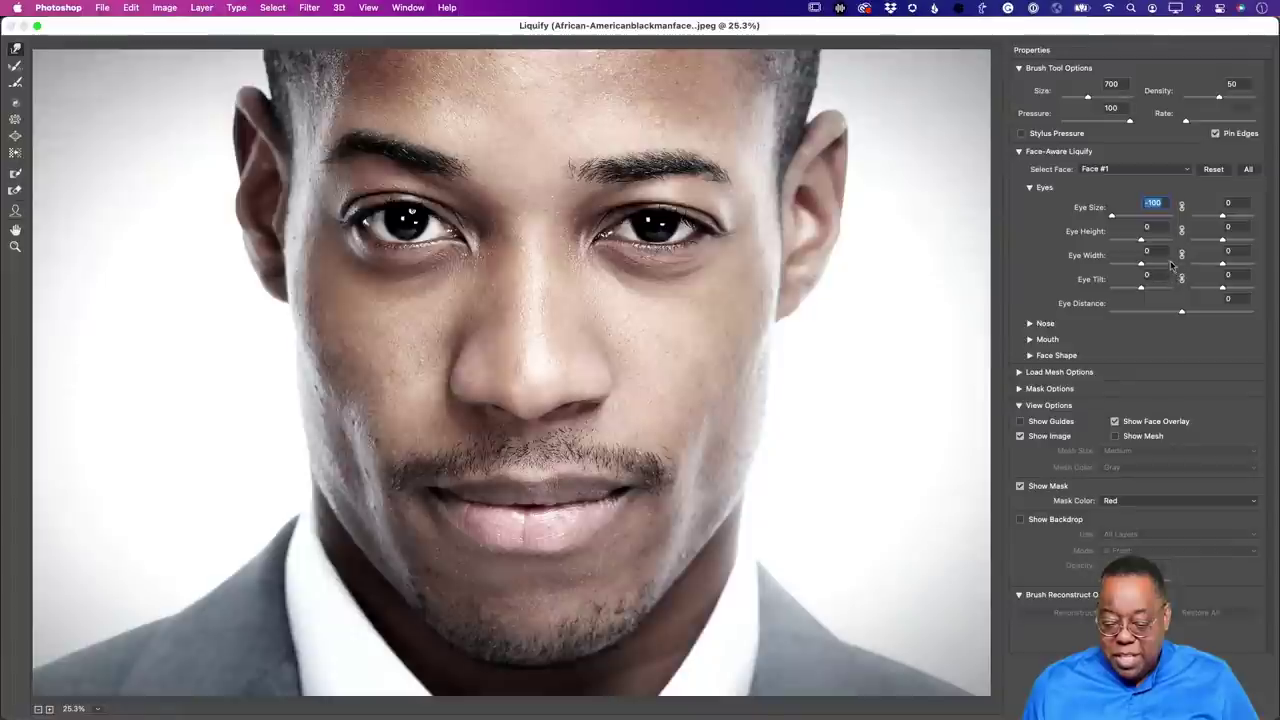
# Set the left eye's Eye Height to -100, Eye Width to 13 and Eye Tilt to 0, and the Eye Distance to -5.
pyautogui.moveTo(1143, 246); pyautogui.dragTo(1110, 244)
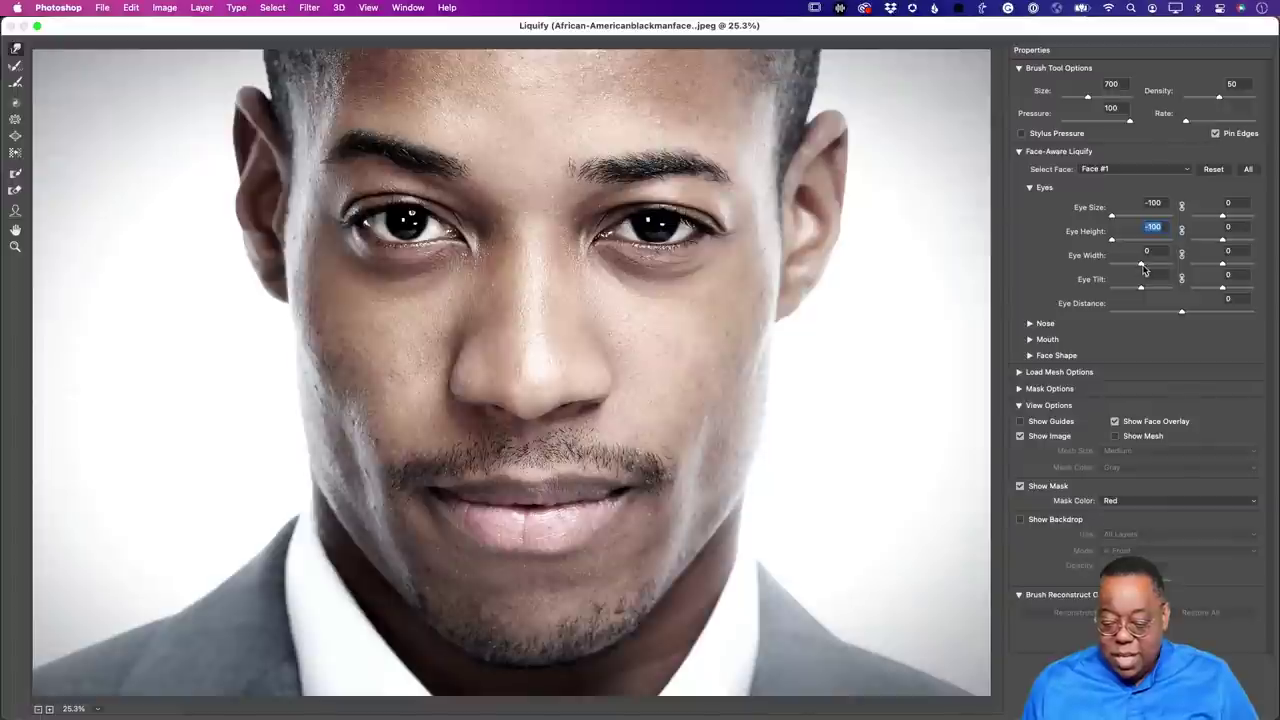
pyautogui.moveTo(1146, 270)
pyautogui.mouseDown()
pyautogui.moveTo(1128, 268)
pyautogui.moveTo(1147, 270)
pyautogui.mouseUp()
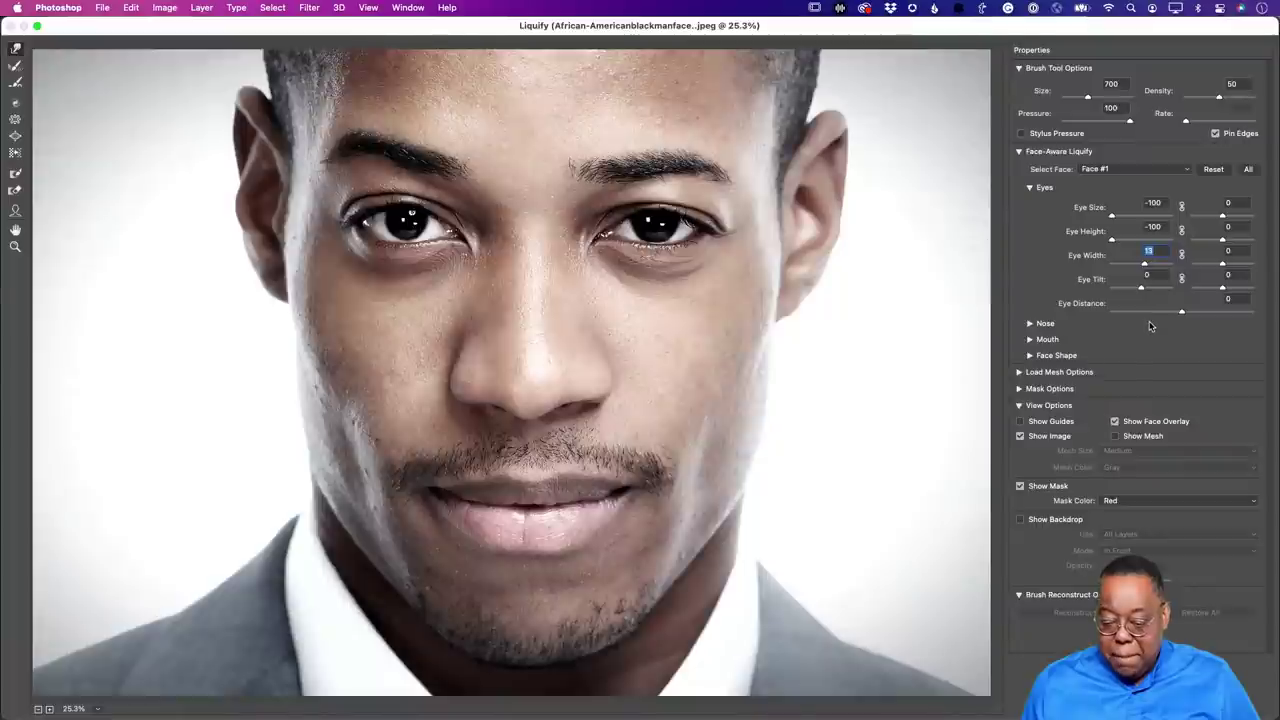
pyautogui.moveTo(1143, 291)
pyautogui.mouseDown()
pyautogui.moveTo(1084, 300)
pyautogui.moveTo(1141, 294)
pyautogui.mouseUp()
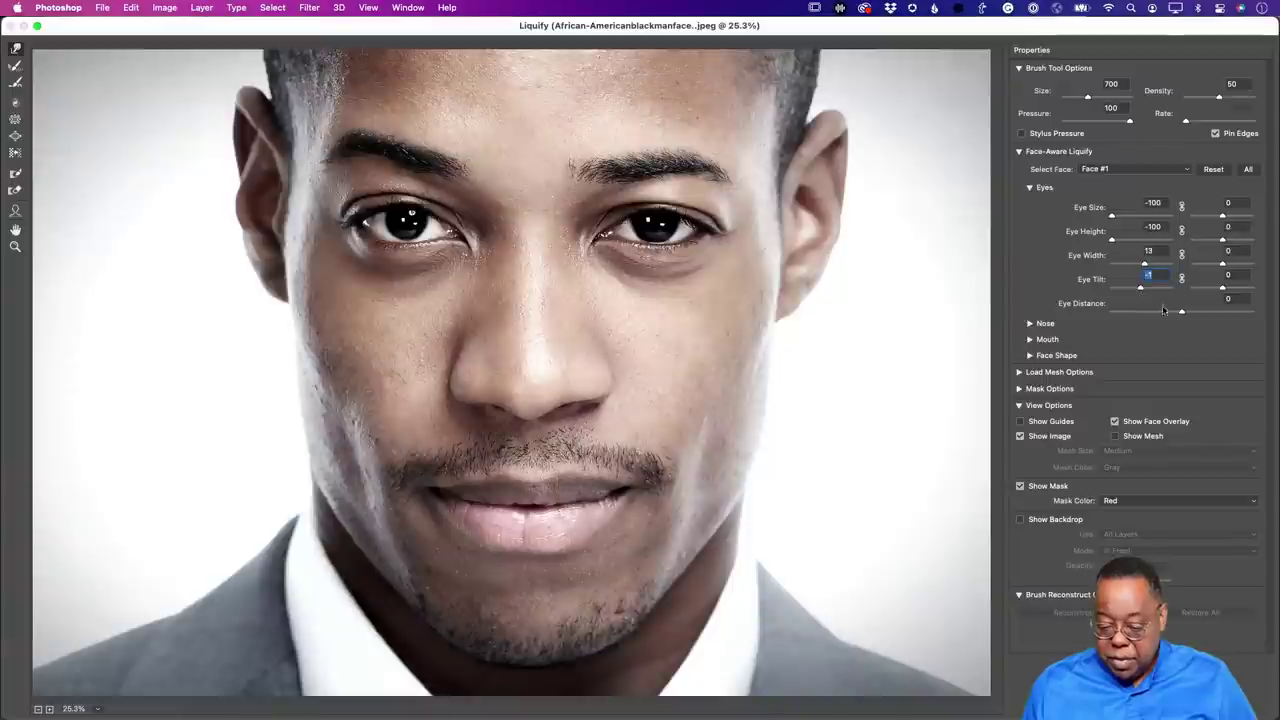
pyautogui.write('0')
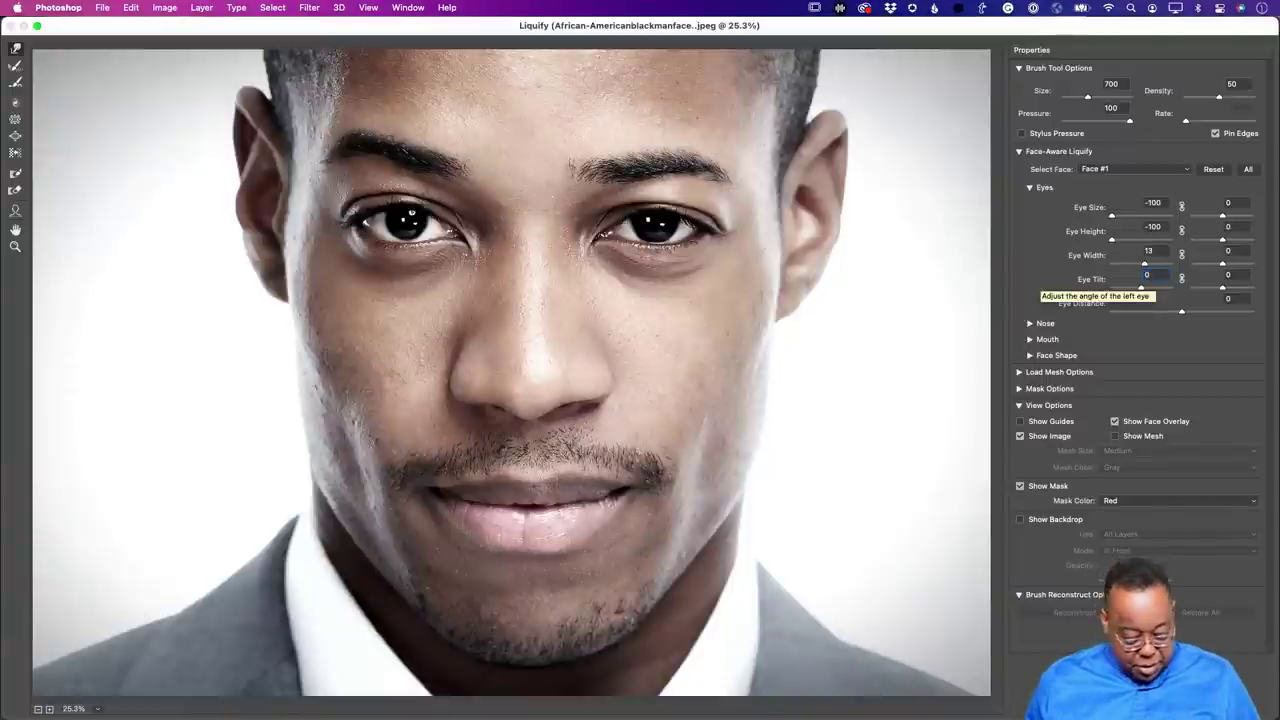
pyautogui.press('Tab')
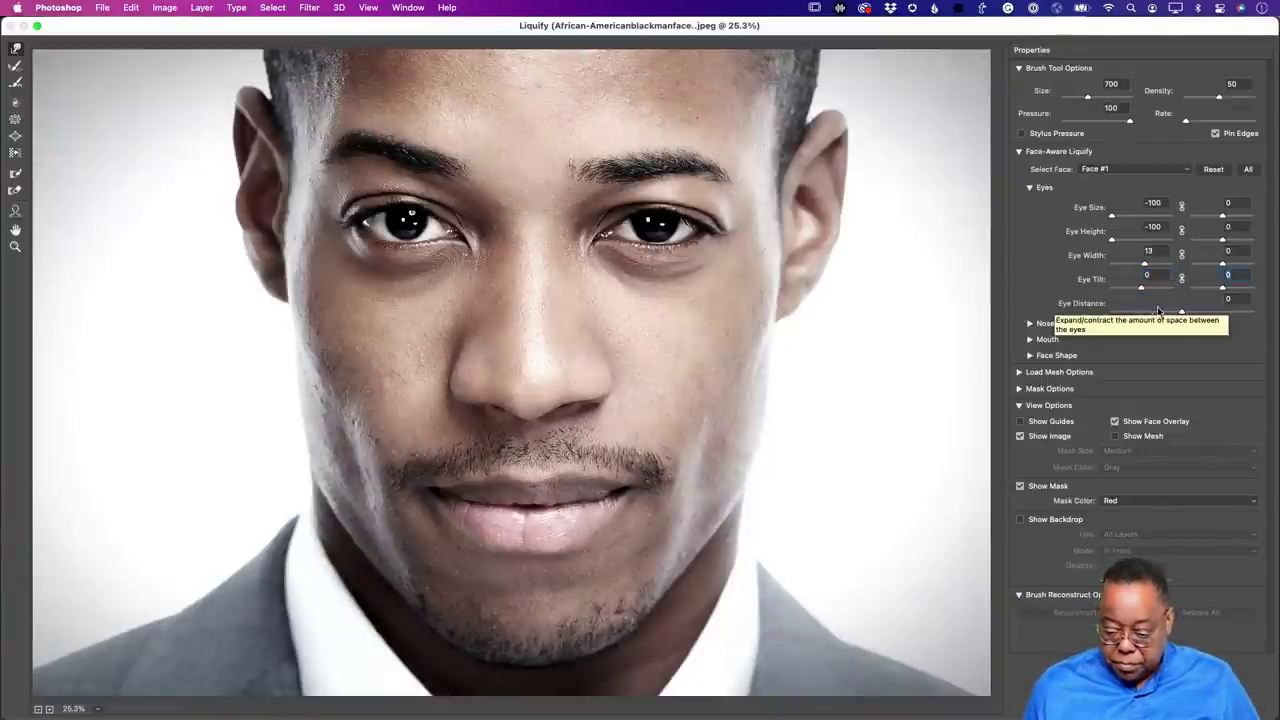
pyautogui.moveTo(1182, 314); pyautogui.dragTo(1178, 314)
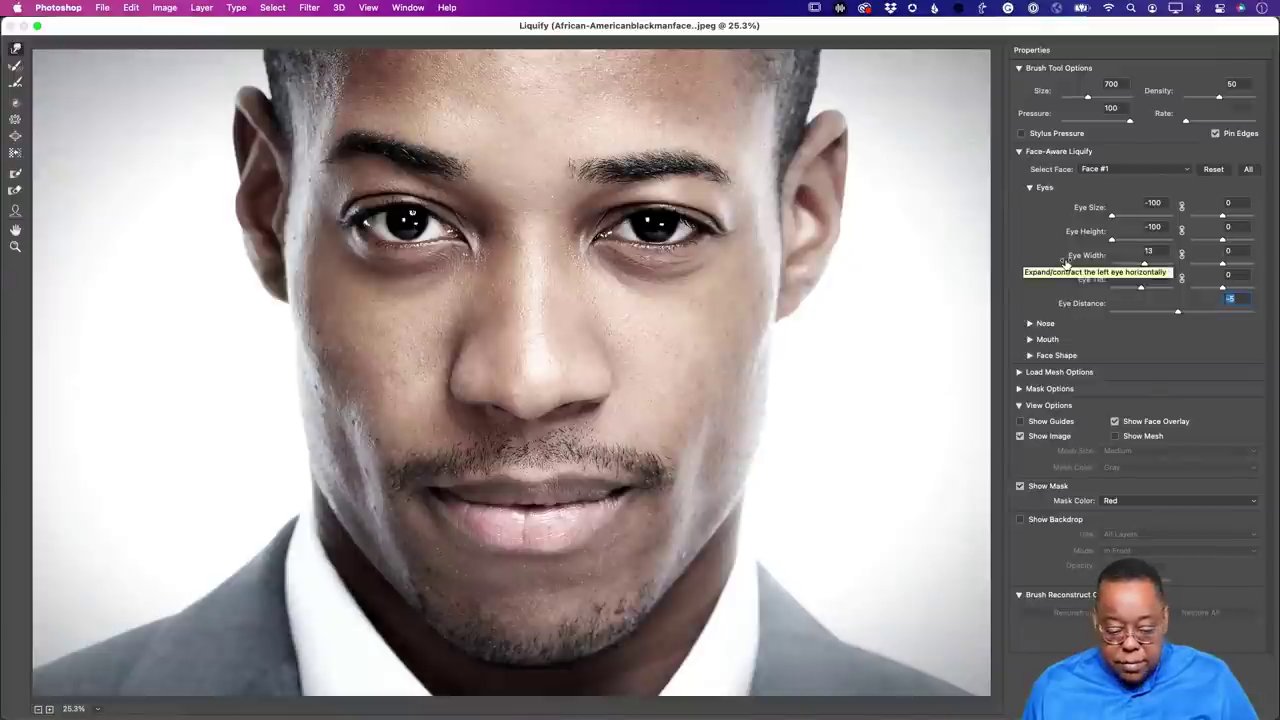
# Adjust the right eye directly on the photo with the Face tool to Eye Height 7 and Eye Tilt 23.
pyautogui.click(14, 211)
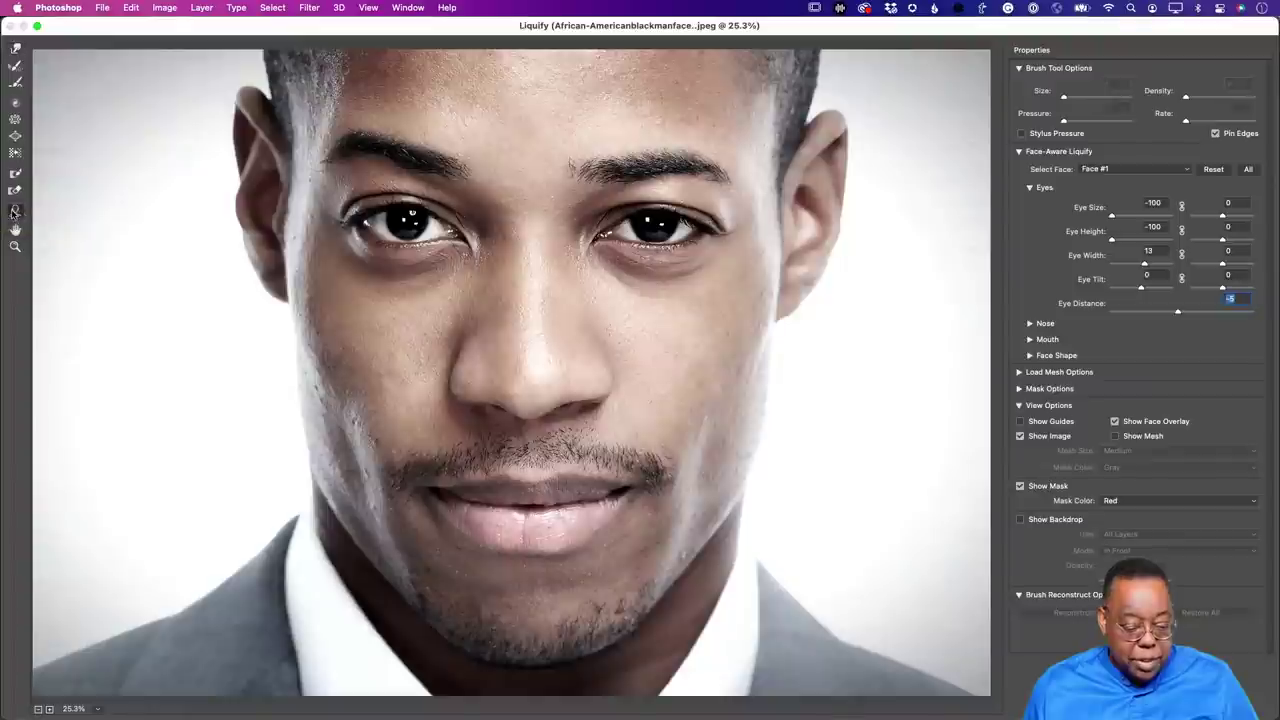
pyautogui.moveTo(381, 258)
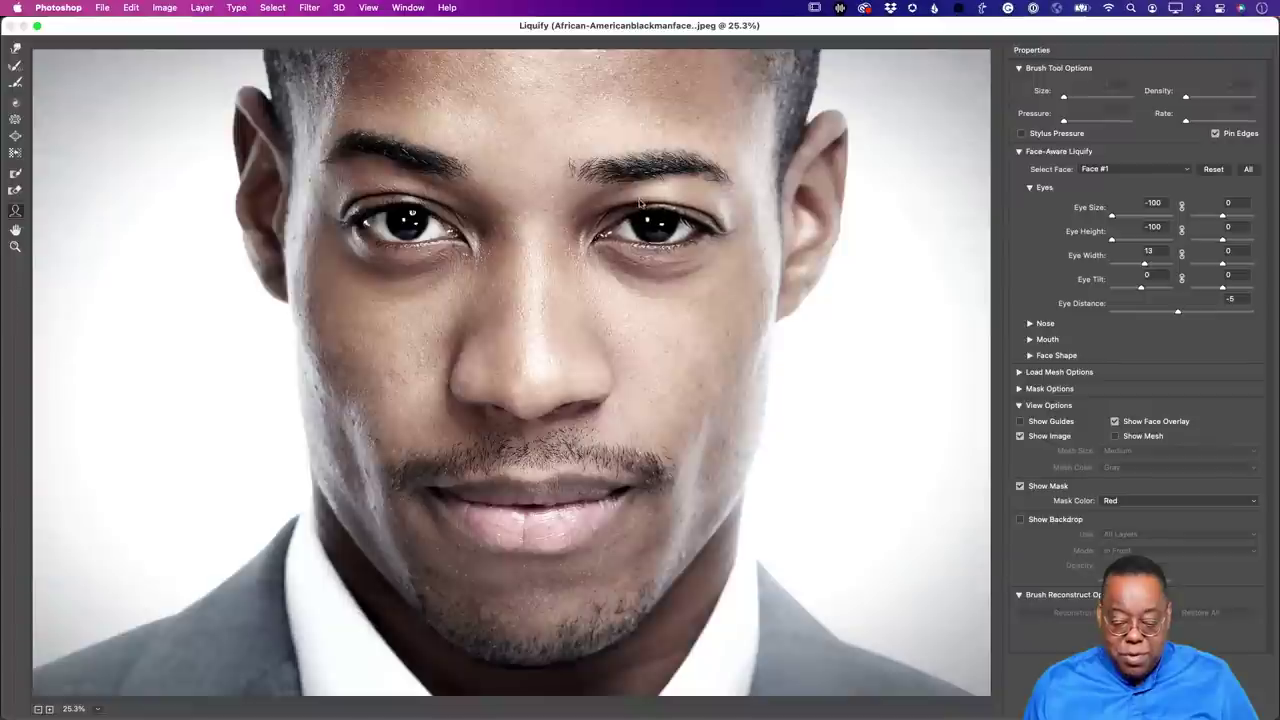
pyautogui.moveTo(680, 184); pyautogui.dragTo(716, 203)
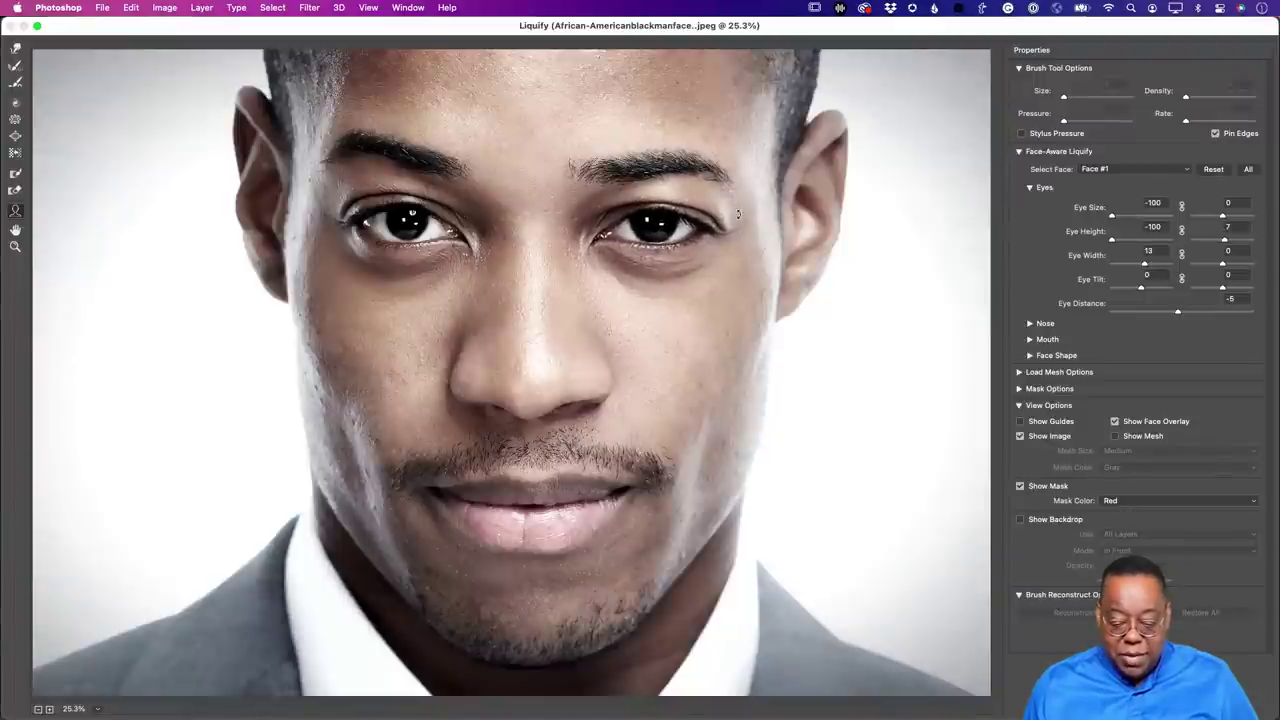
pyautogui.moveTo(739, 208); pyautogui.dragTo(742, 216)
# Reshape the nose with its on-image Face tool handles to Nose Height 1 and Nose Width -57.
pyautogui.moveTo(536, 424)
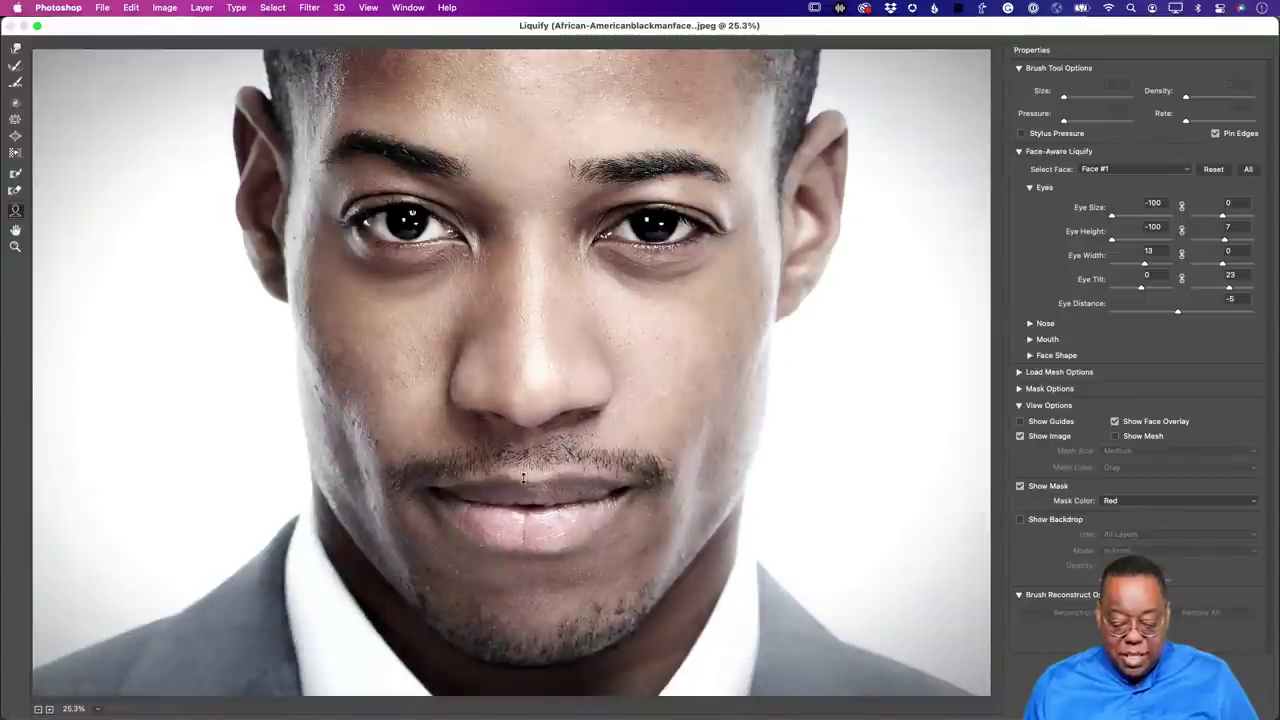
pyautogui.moveTo(592, 403); pyautogui.dragTo(594, 401)
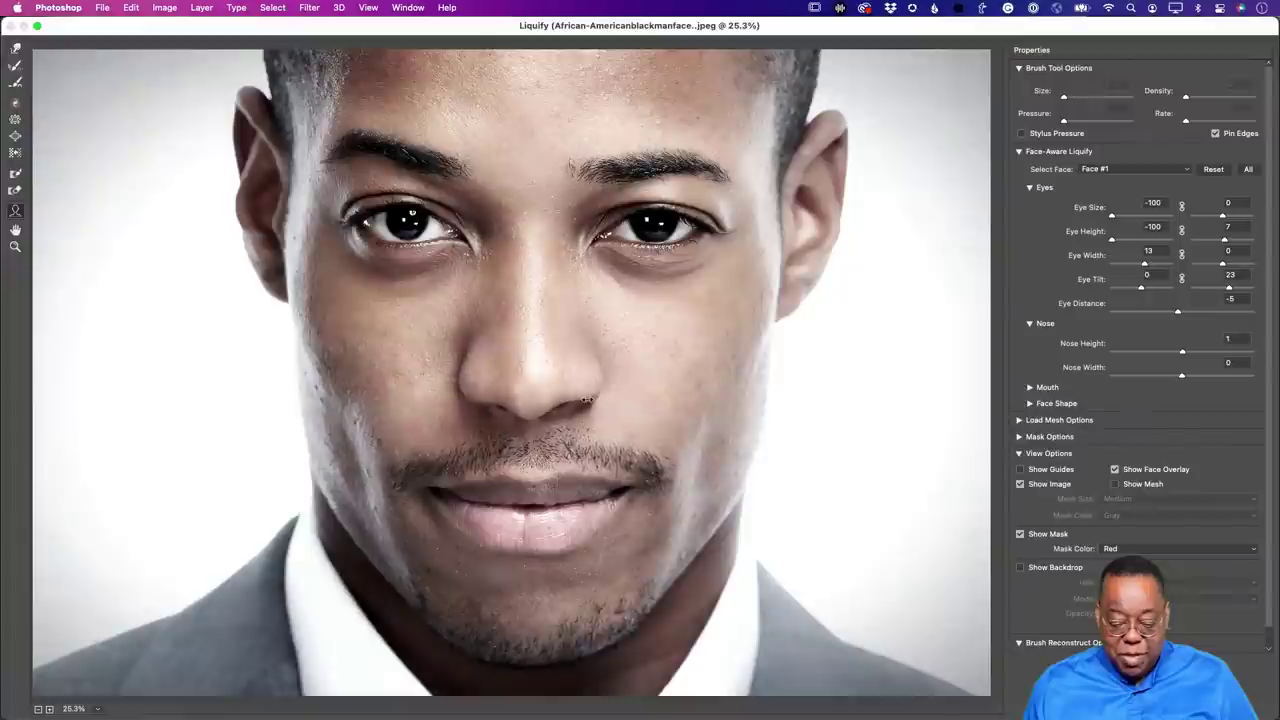
pyautogui.moveTo(591, 398); pyautogui.dragTo(600, 400)
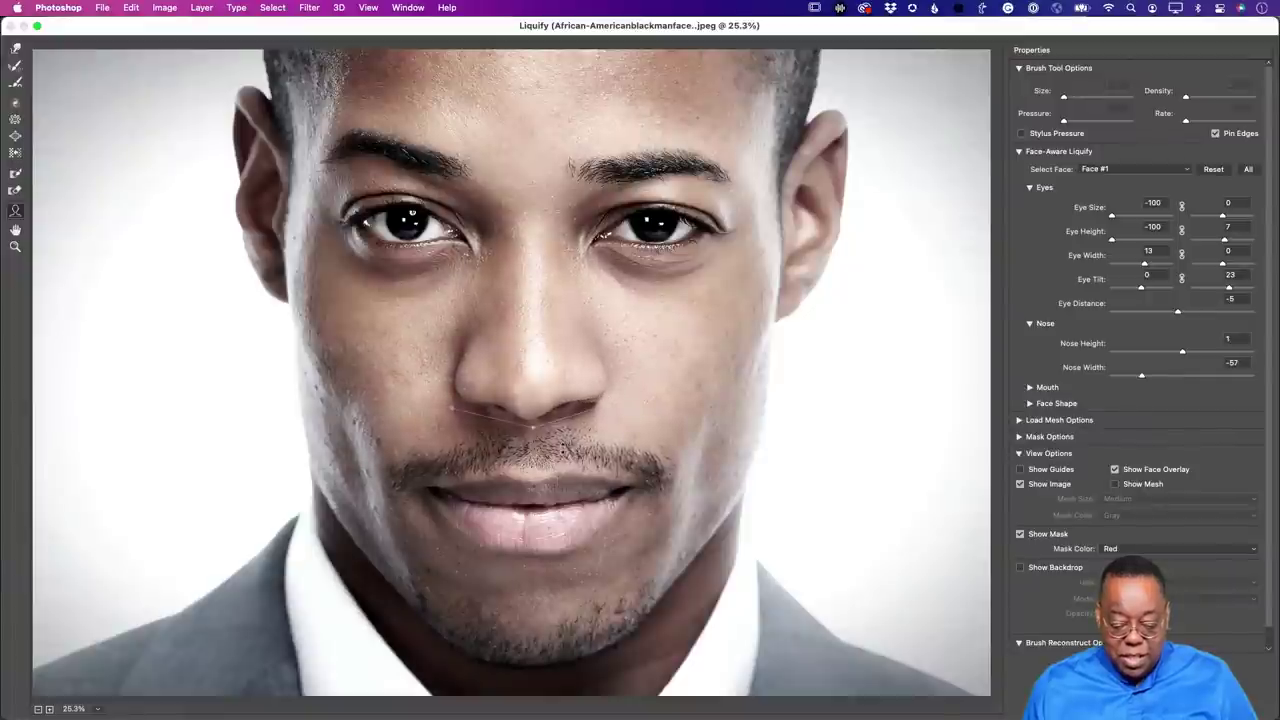
# Lift the corner of the mouth on the photo to Smile 62 and apply the Liquify filter.
pyautogui.moveTo(573, 492)
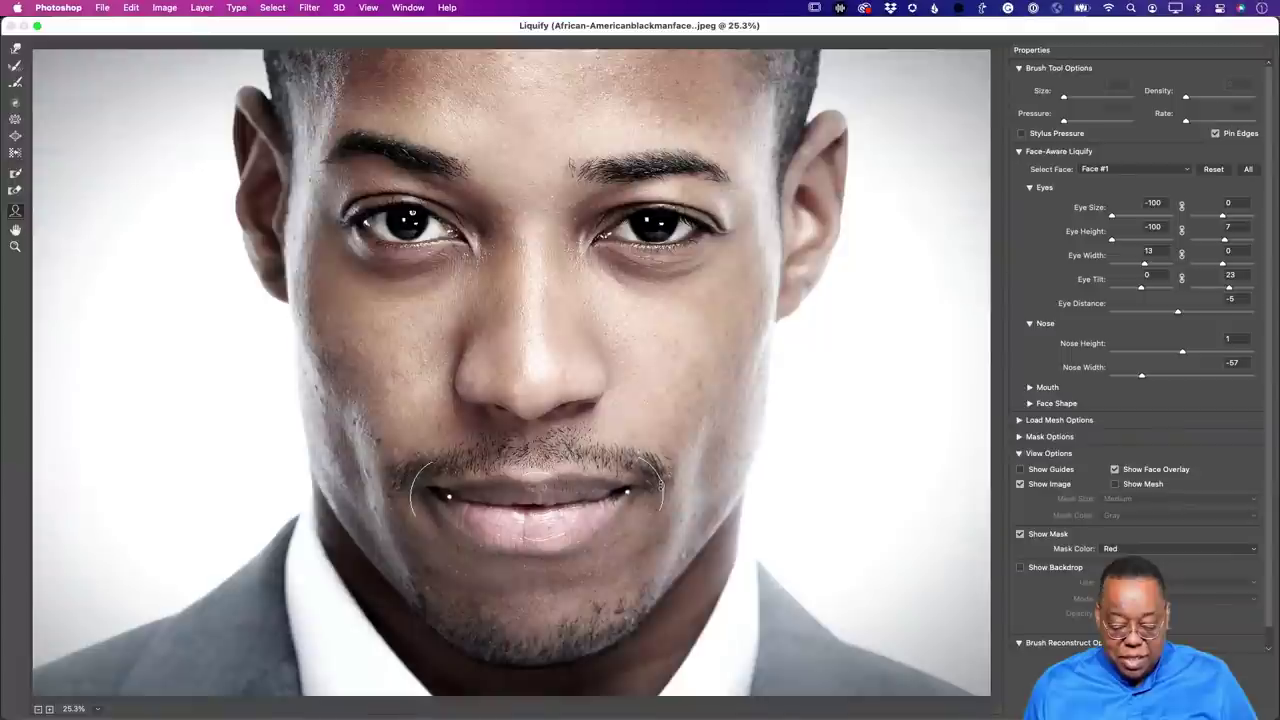
pyautogui.moveTo(660, 484); pyautogui.dragTo(660, 466)
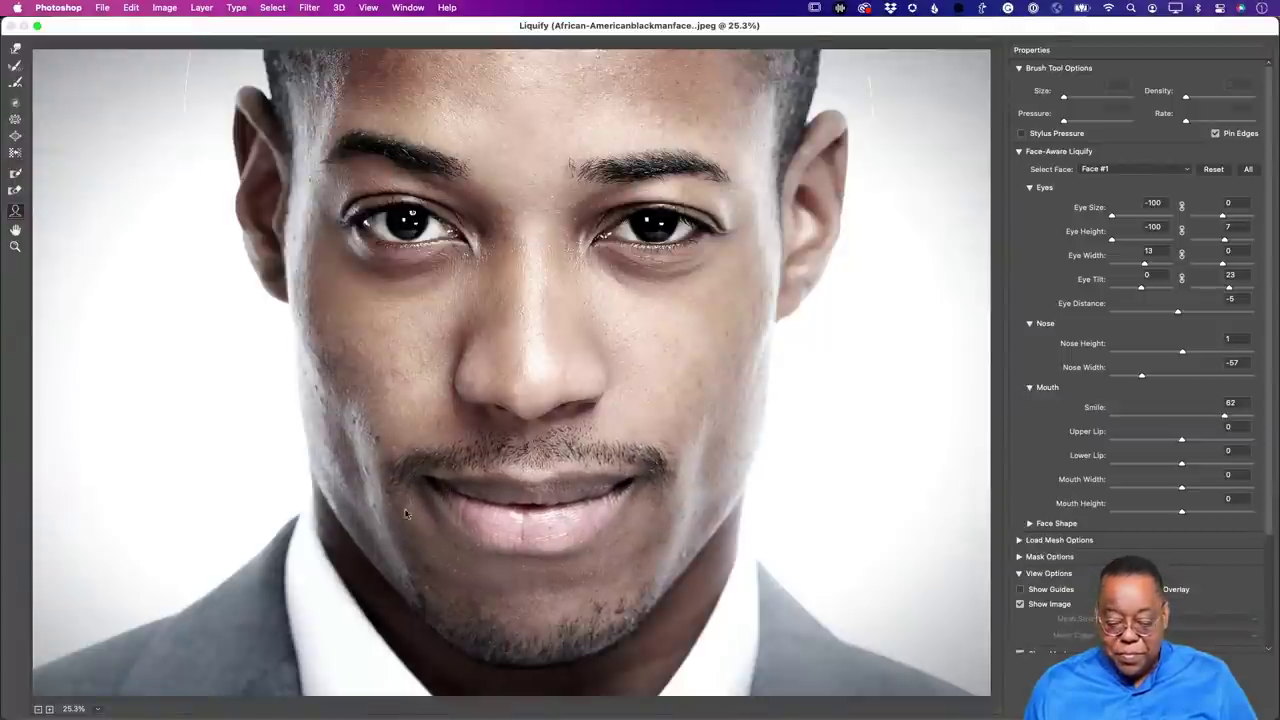
pyautogui.press('Return')
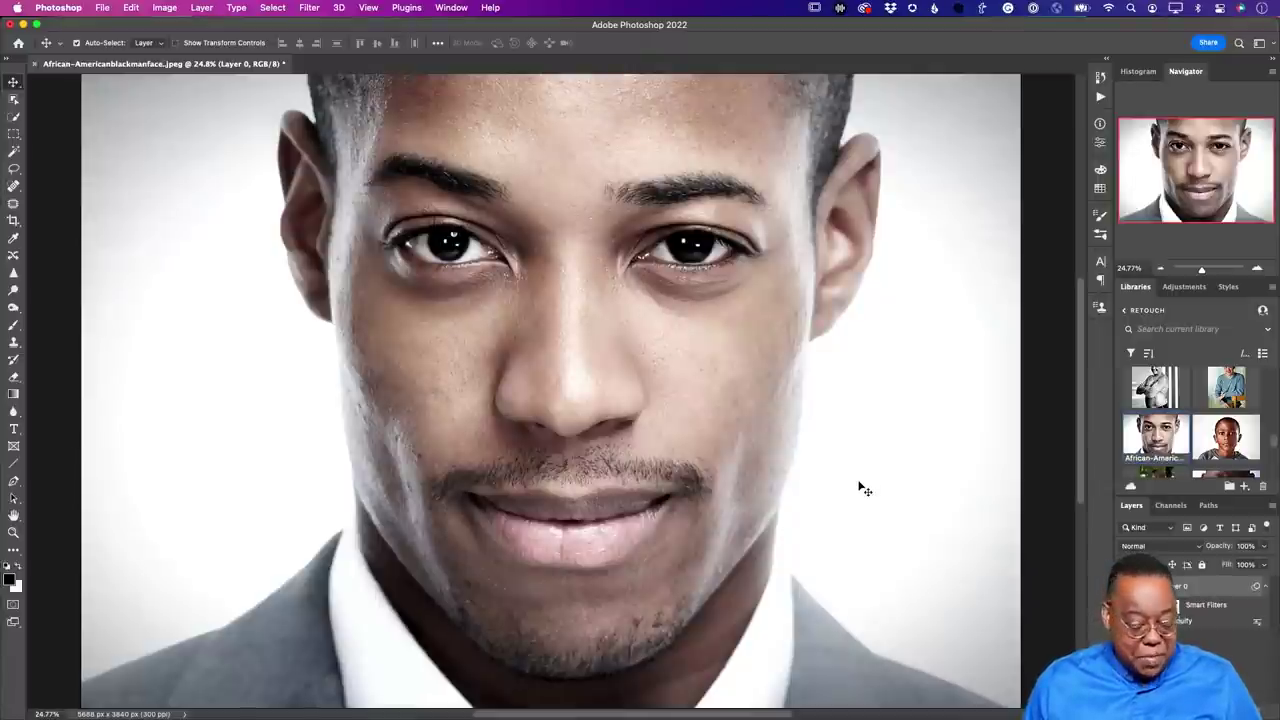
# Close the man's face photo without saving and return from the home screen to the editing workspace.
pyautogui.press('super+w')
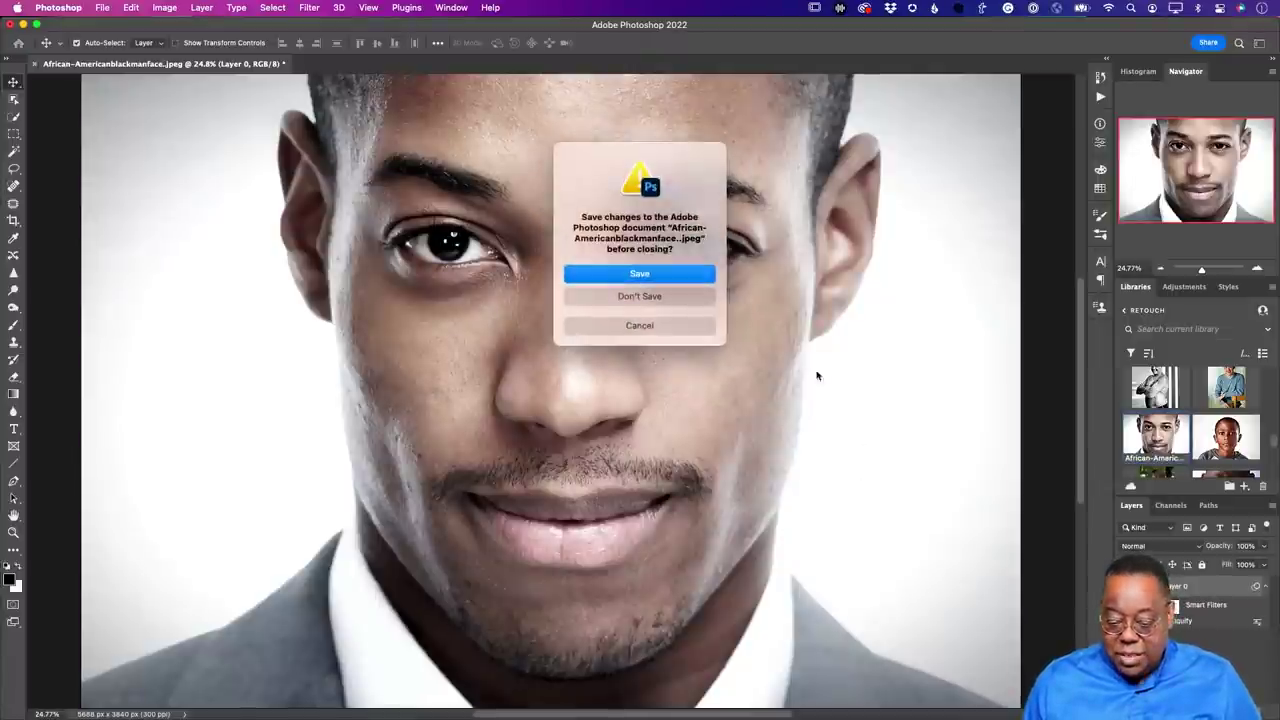
pyautogui.click(630, 298)
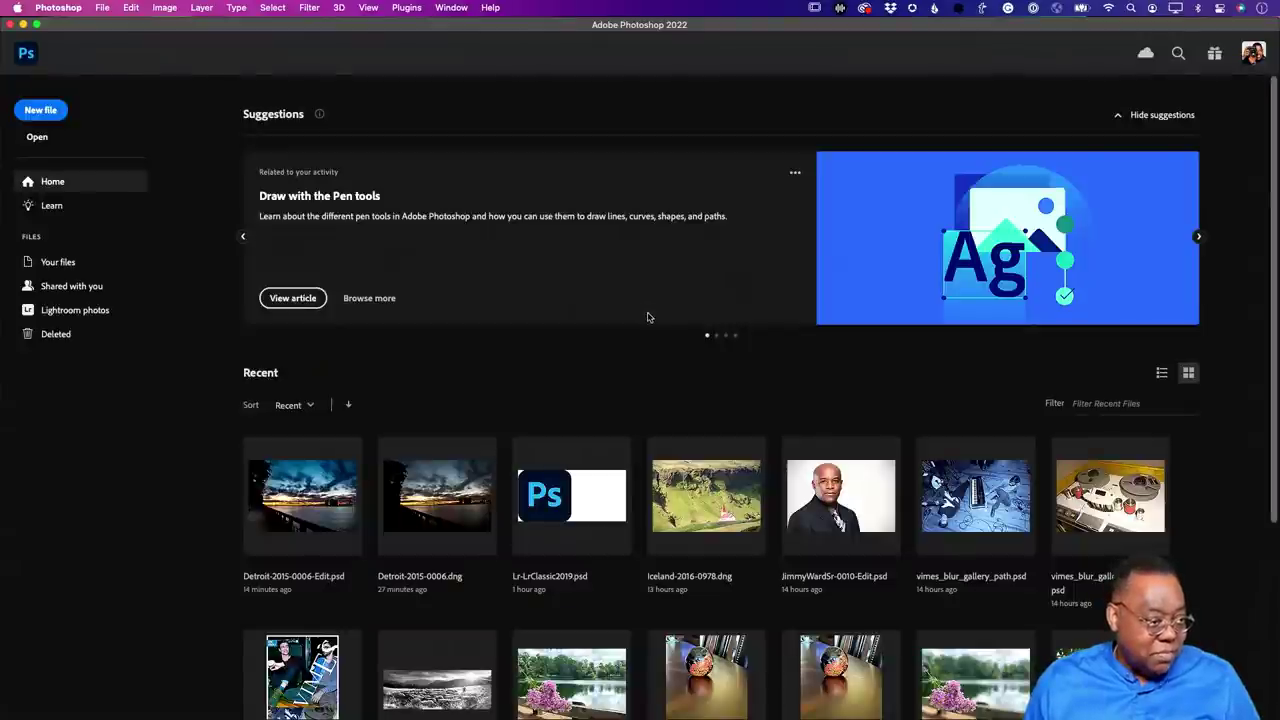
pyautogui.click(28, 56)
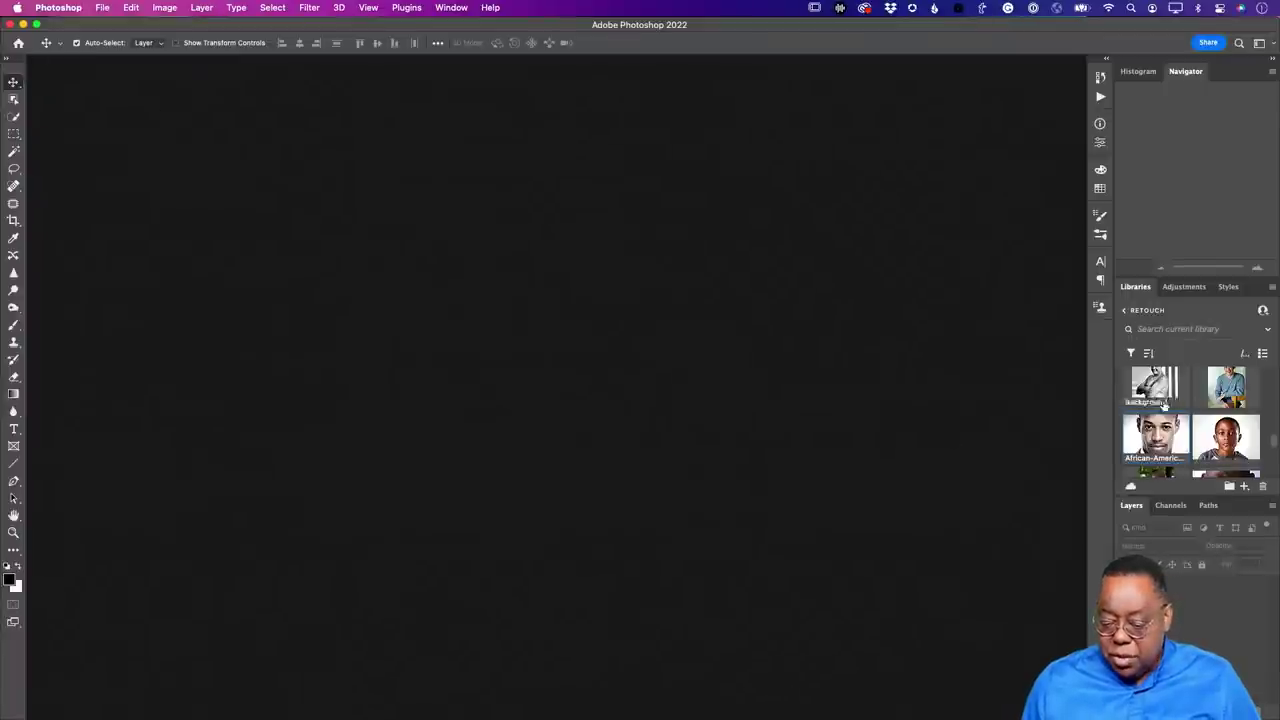
# Collapse the Liquify group in the Retouch library, open Summer Trees from the Landscape Mixer group, and fit it in view.
pyautogui.scroll(-5, 1150, 420)
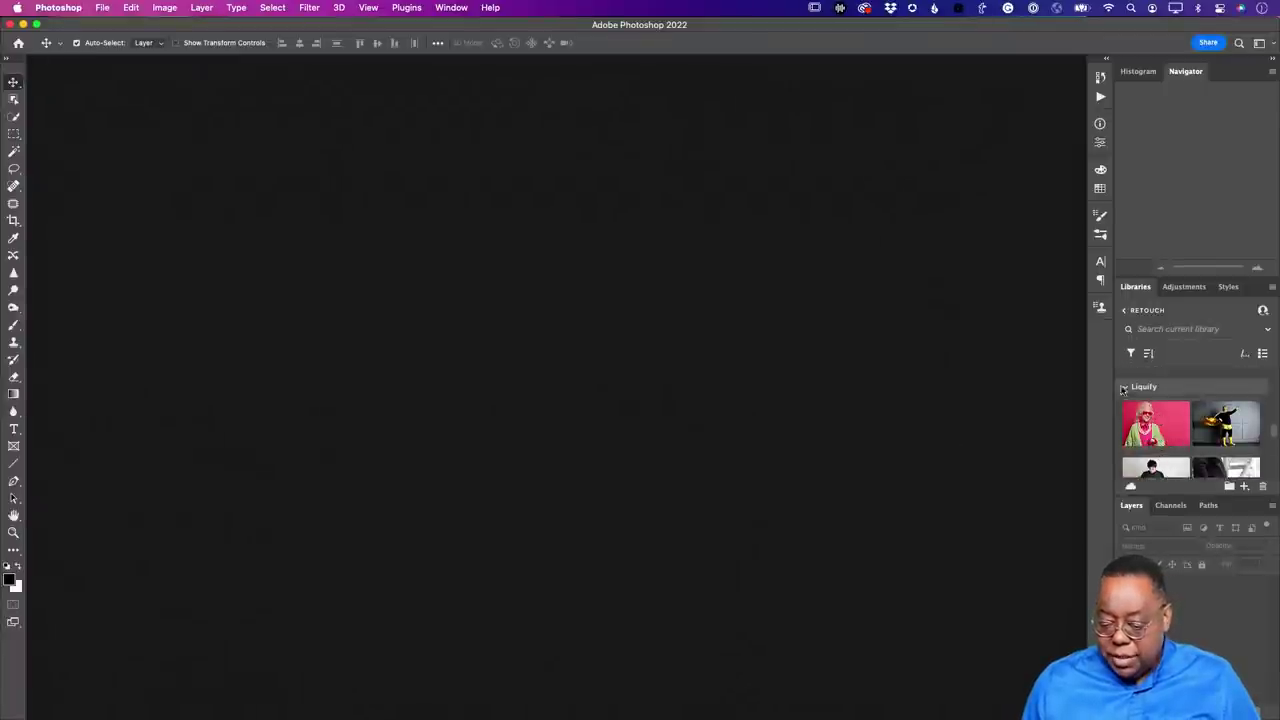
pyautogui.click(1124, 388)
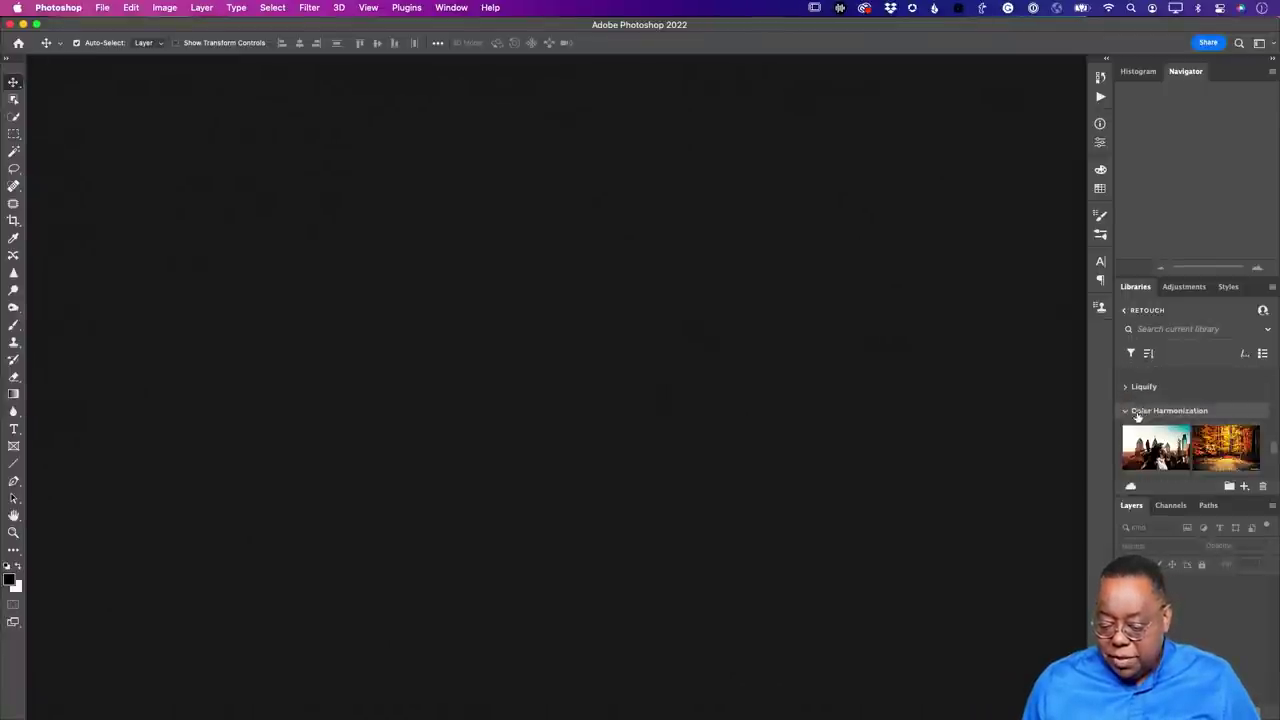
pyautogui.scroll(5, 1149, 421)
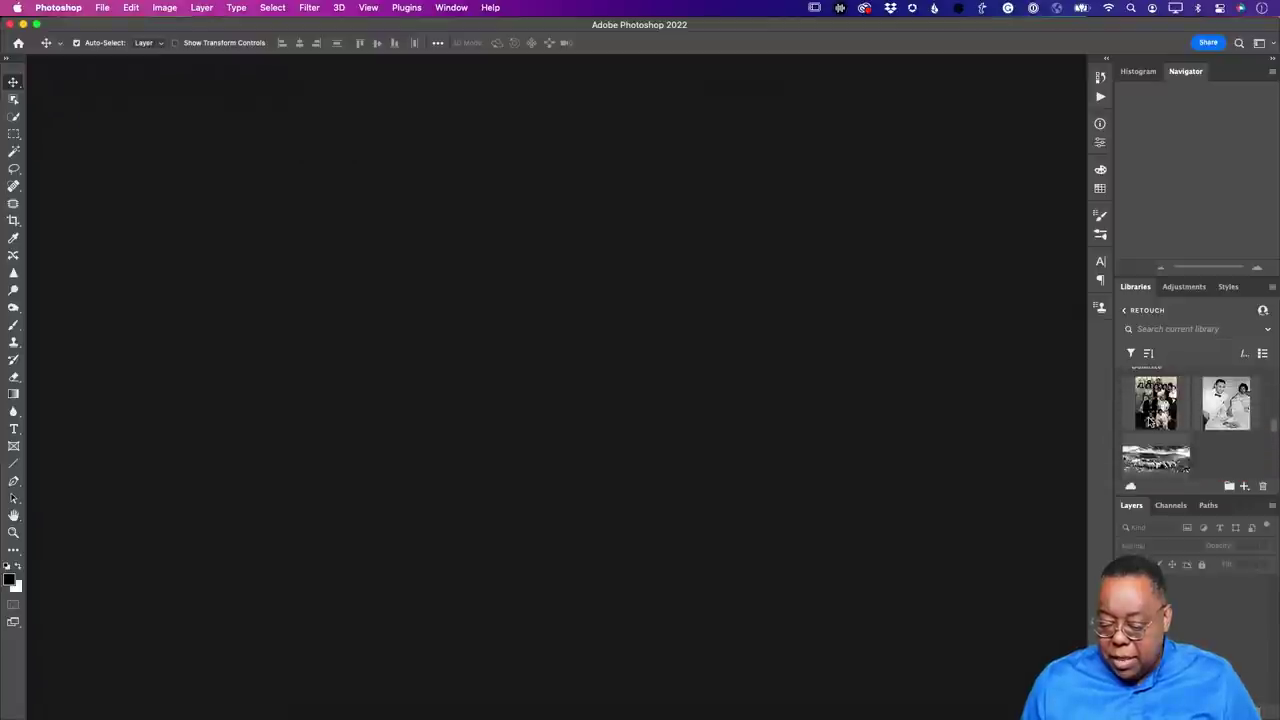
pyautogui.scroll(6, 1149, 421)
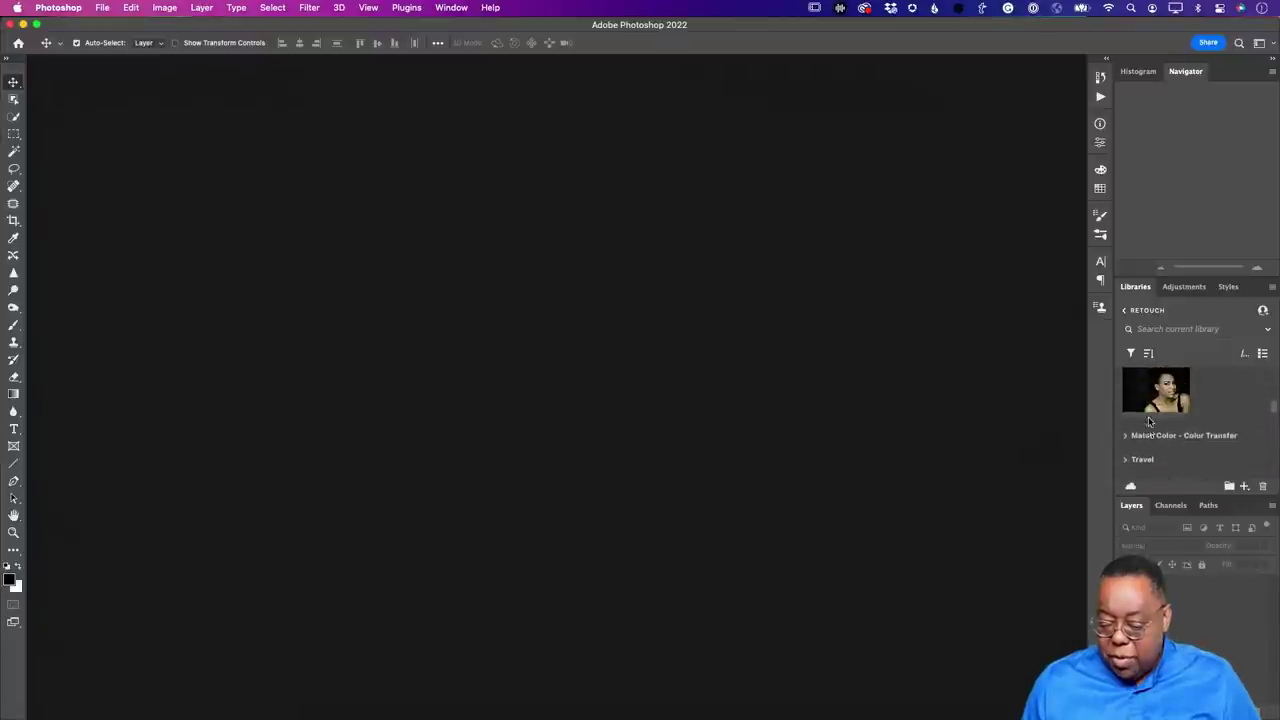
pyautogui.scroll(5, 1150, 422)
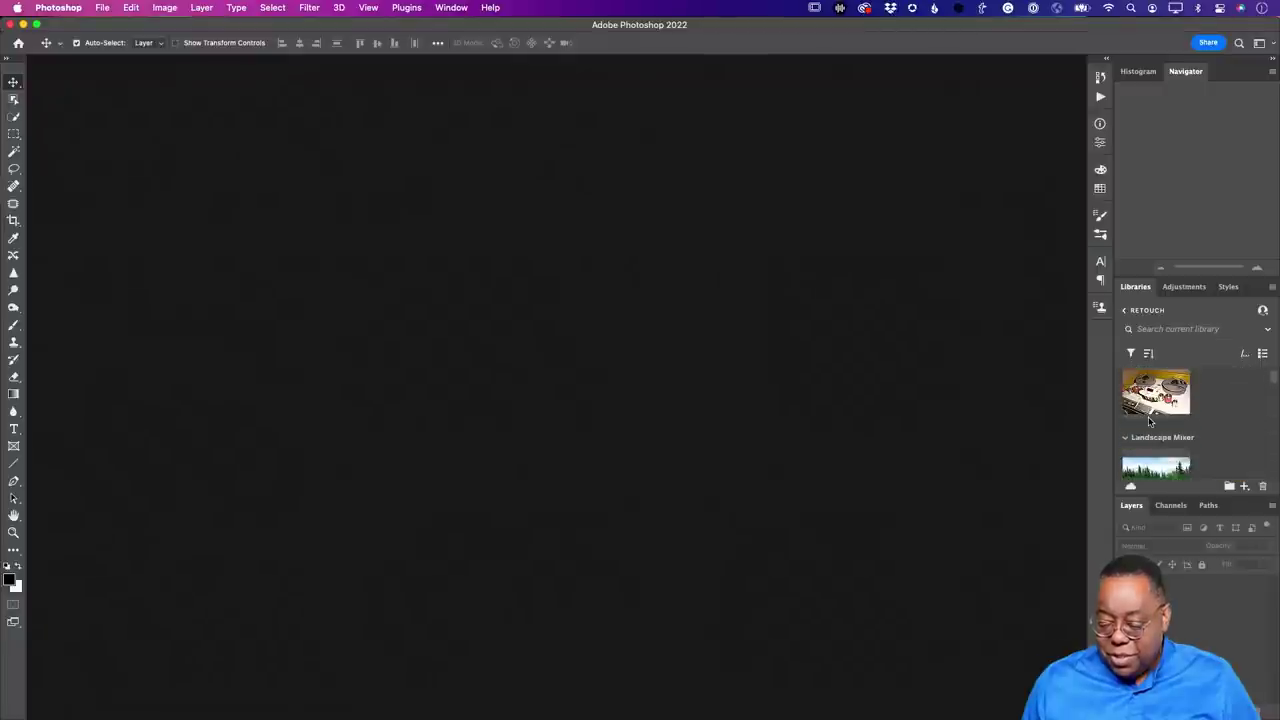
pyautogui.doubleClick(1150, 430)
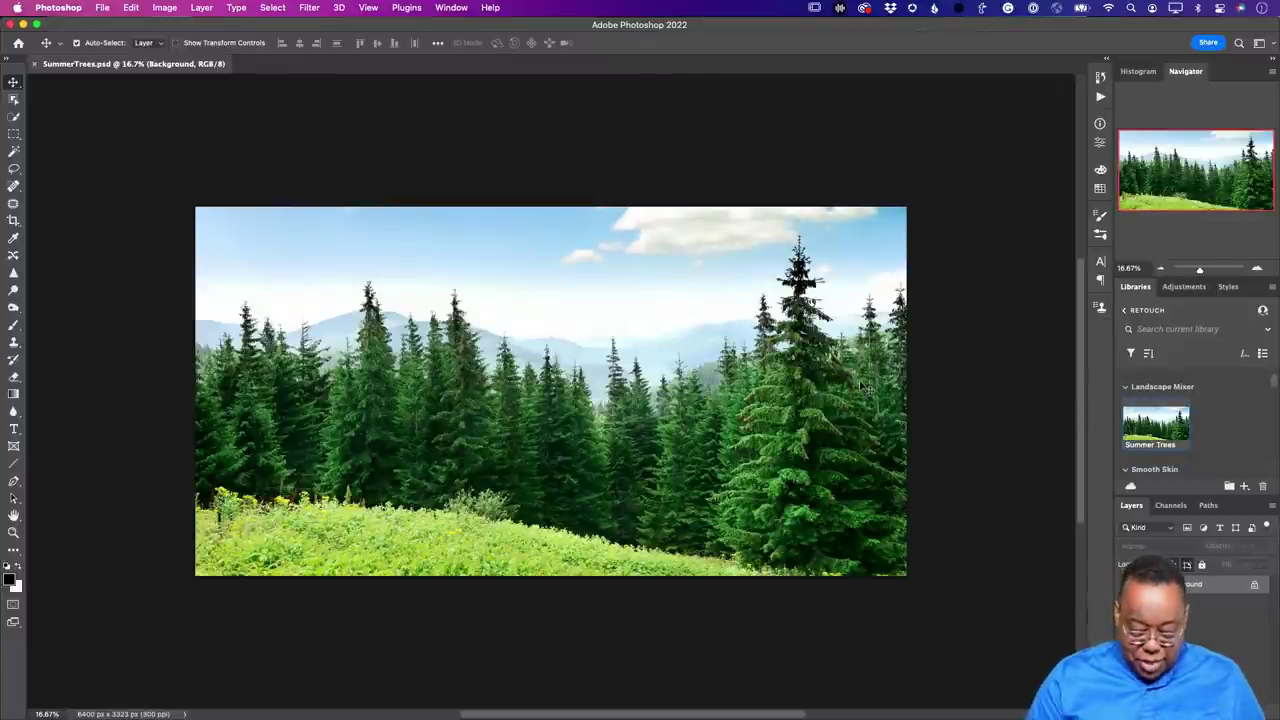
pyautogui.press('super+0')
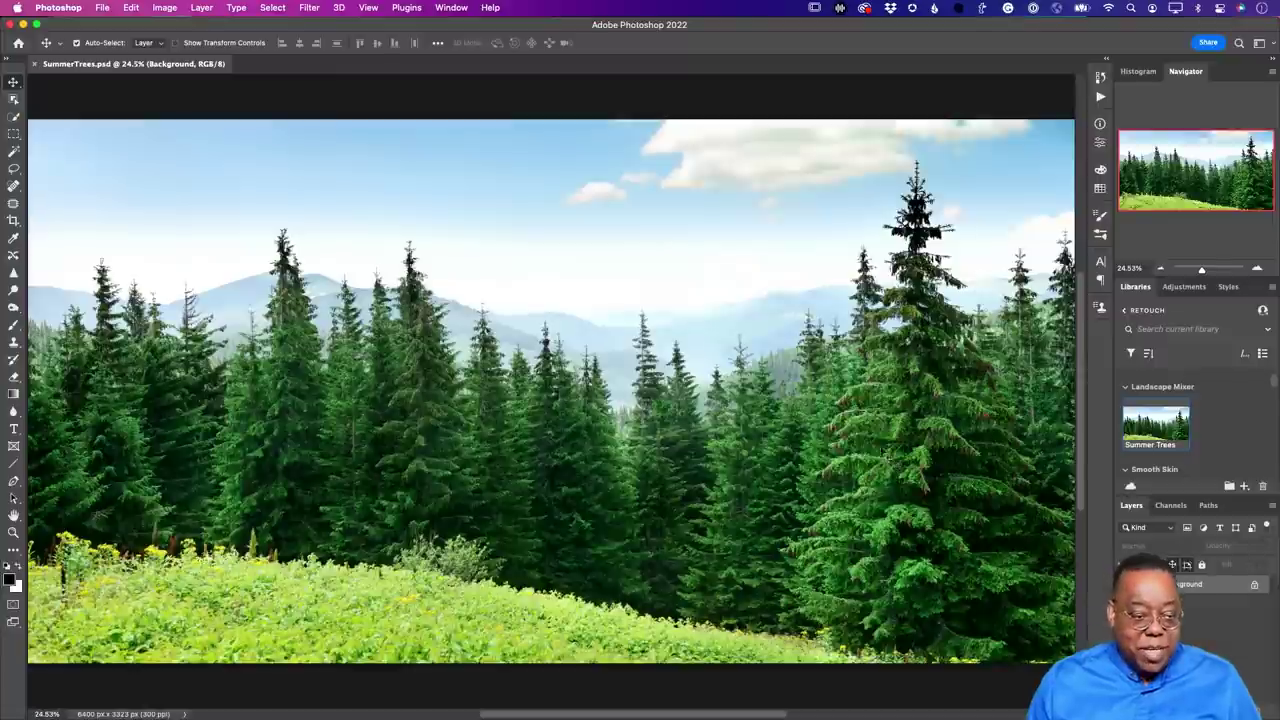
# Open Neural Filters for the Summer Trees photo and enable the Landscape Mixer filter.
pyautogui.click(310, 9)
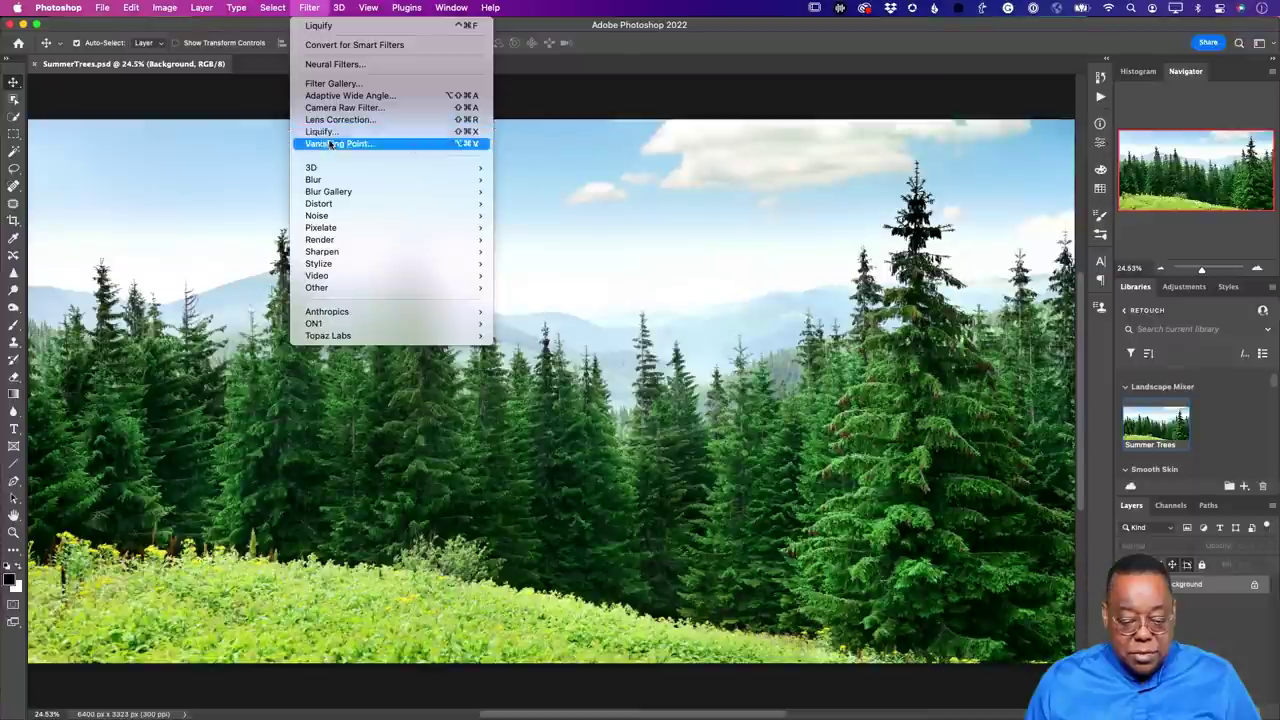
pyautogui.moveTo(335, 172)
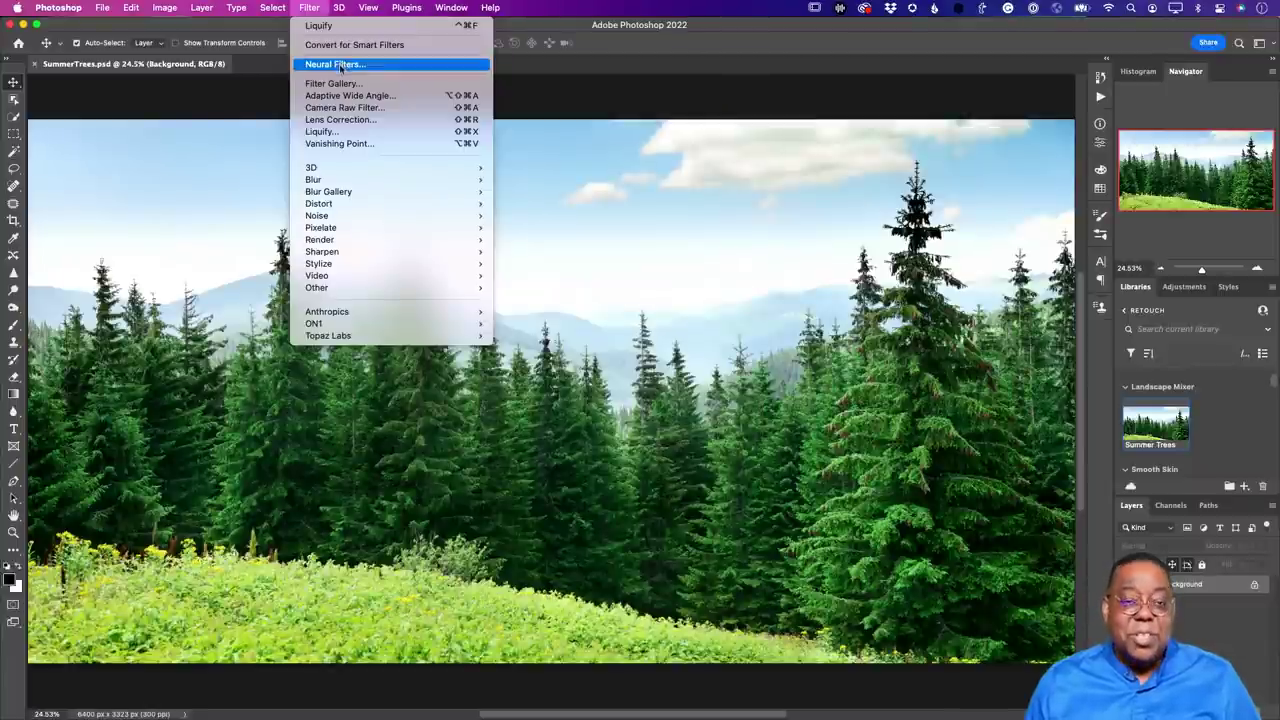
pyautogui.click(338, 64)
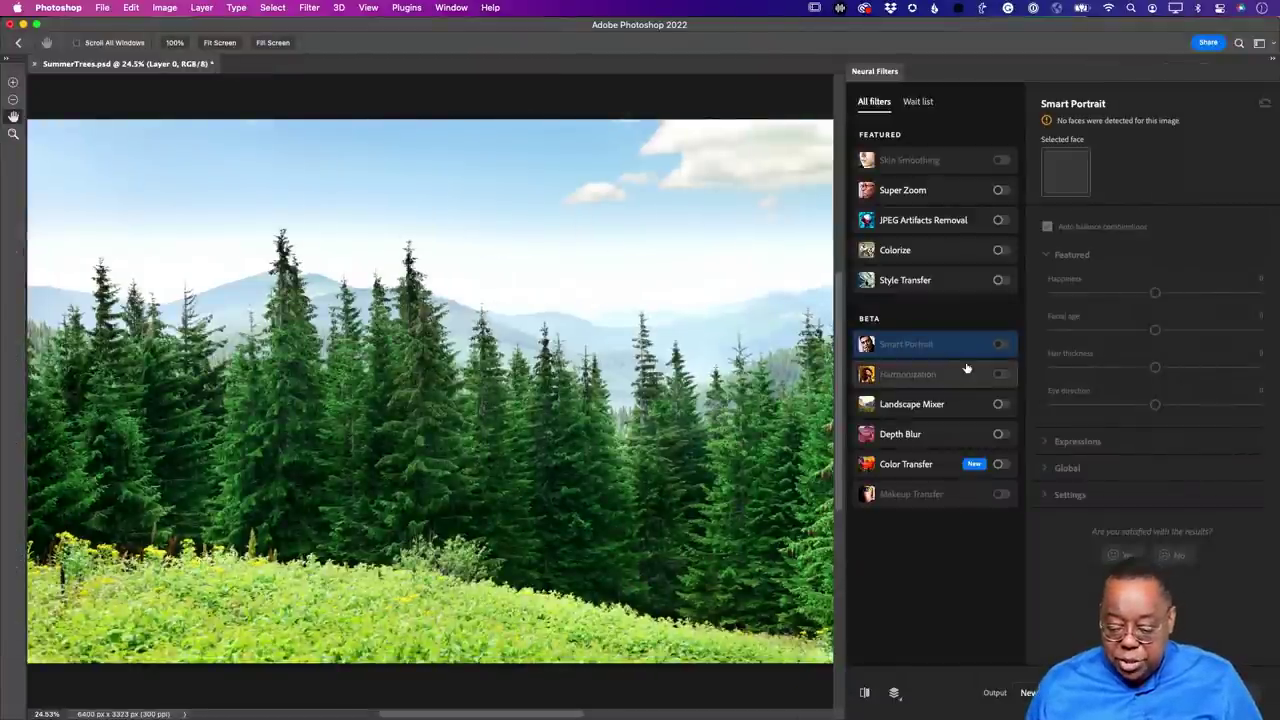
pyautogui.click(999, 404)
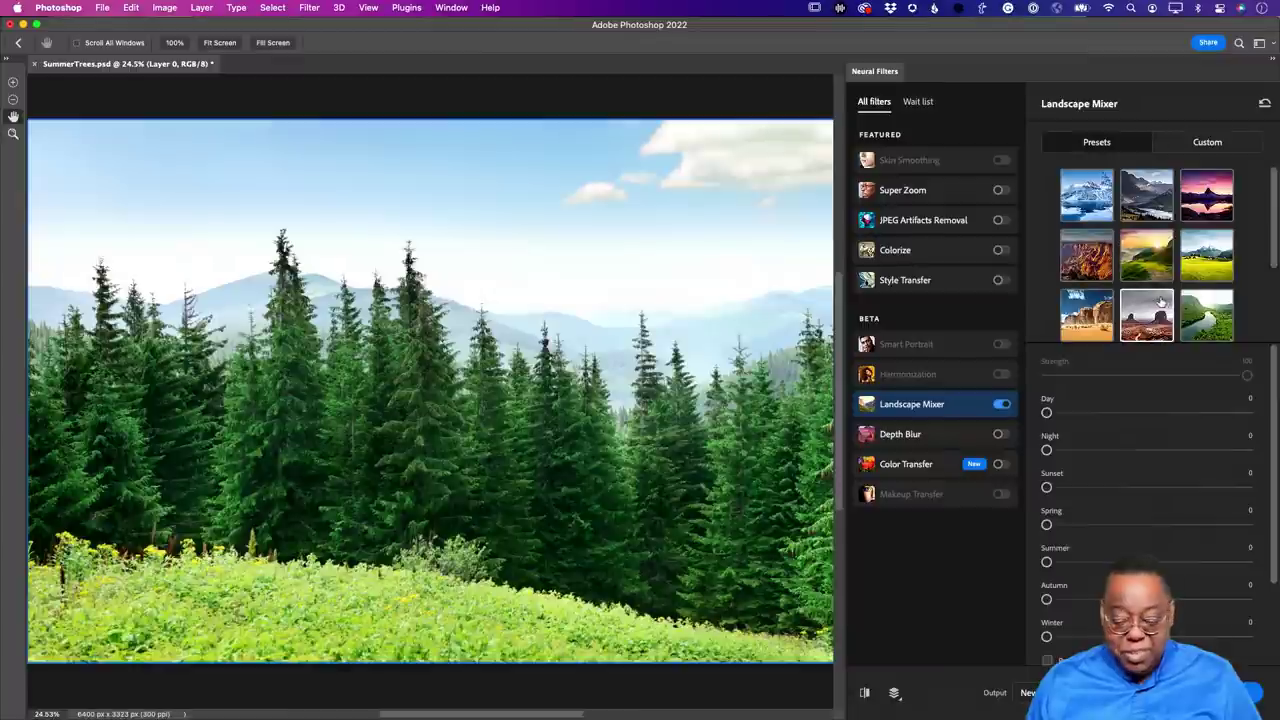
# Apply the first Landscape Mixer preset, the snowy blue mountain scene, at Strength 100 and look through the remaining mixer settings.
pyautogui.scroll(-4, 1168, 265)
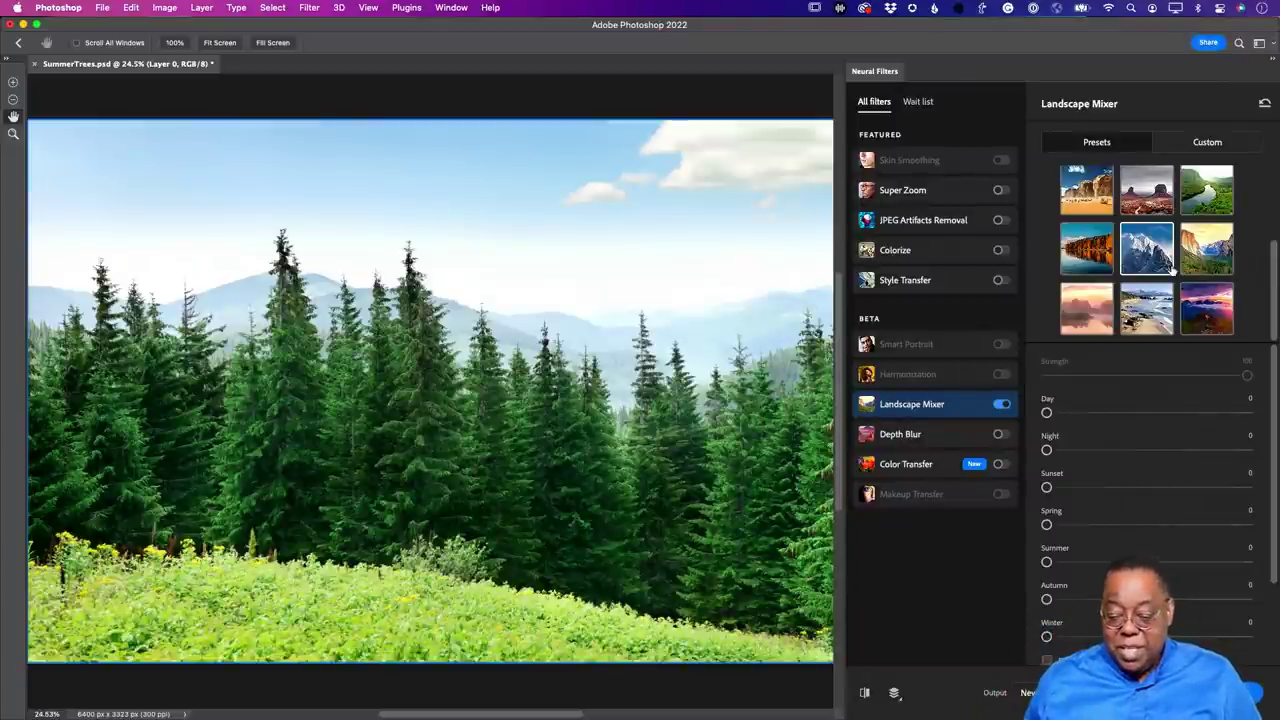
pyautogui.scroll(2, 1142, 265)
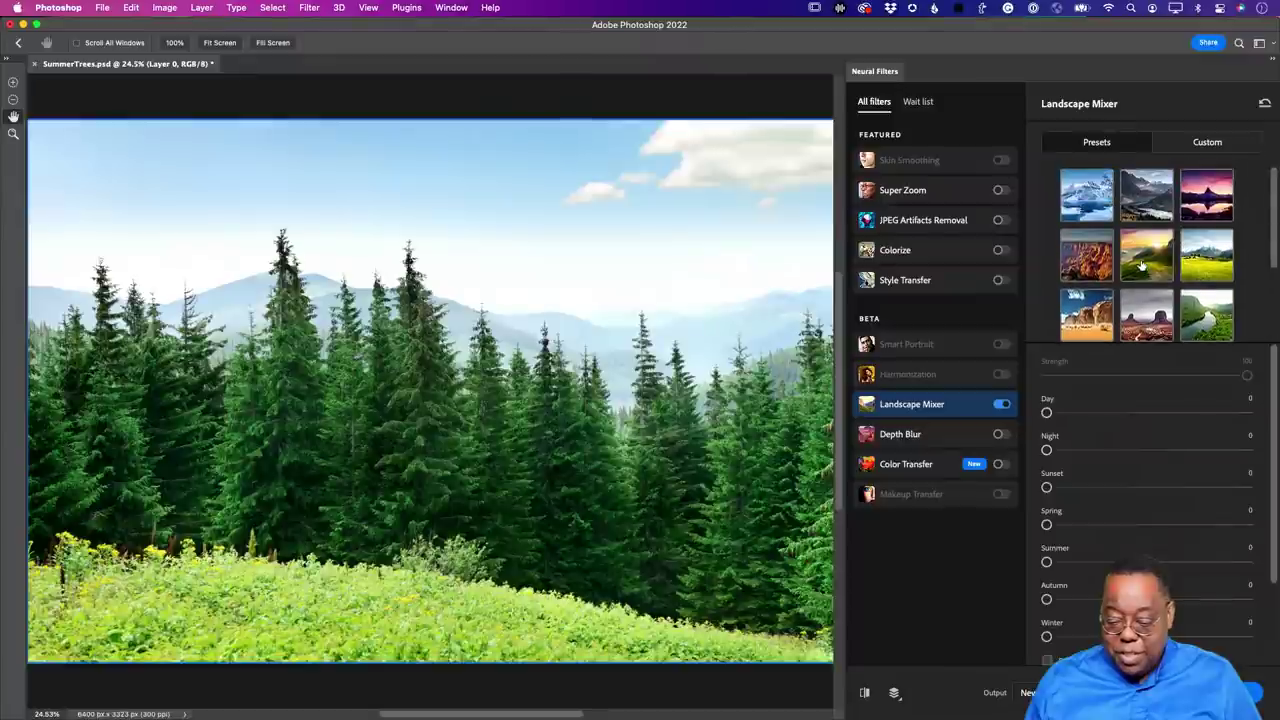
pyautogui.click(1087, 200)
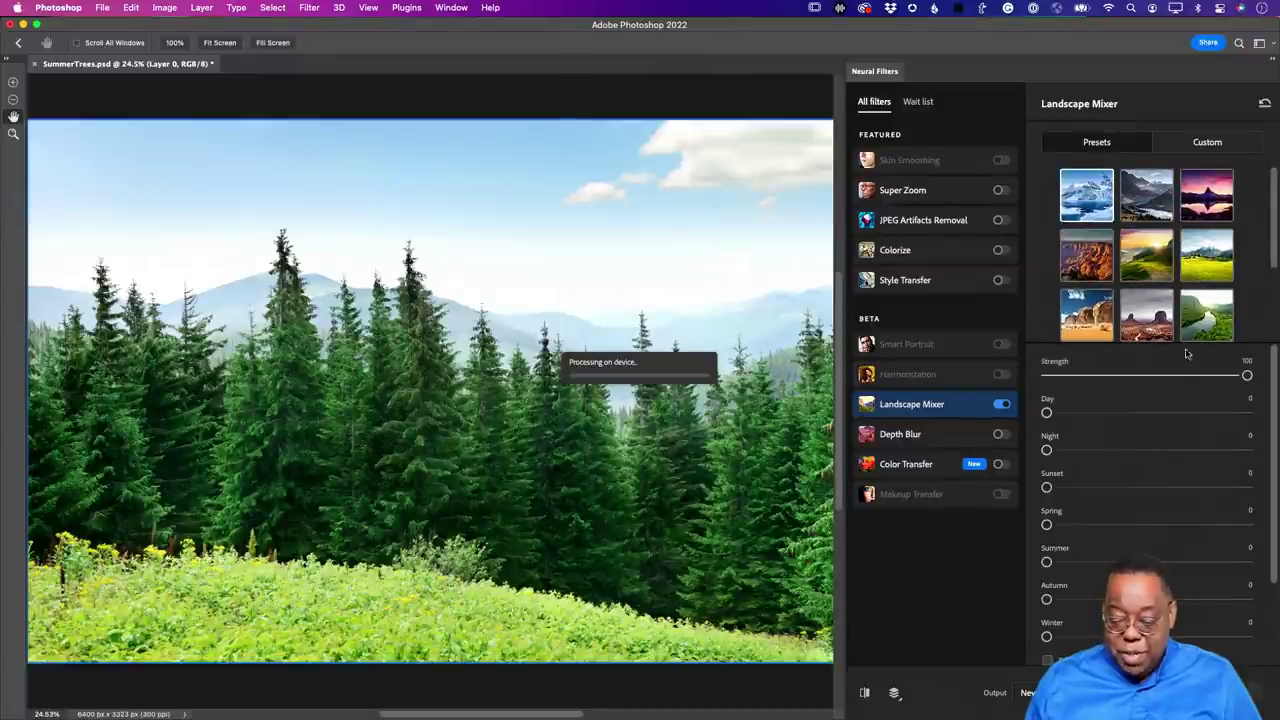
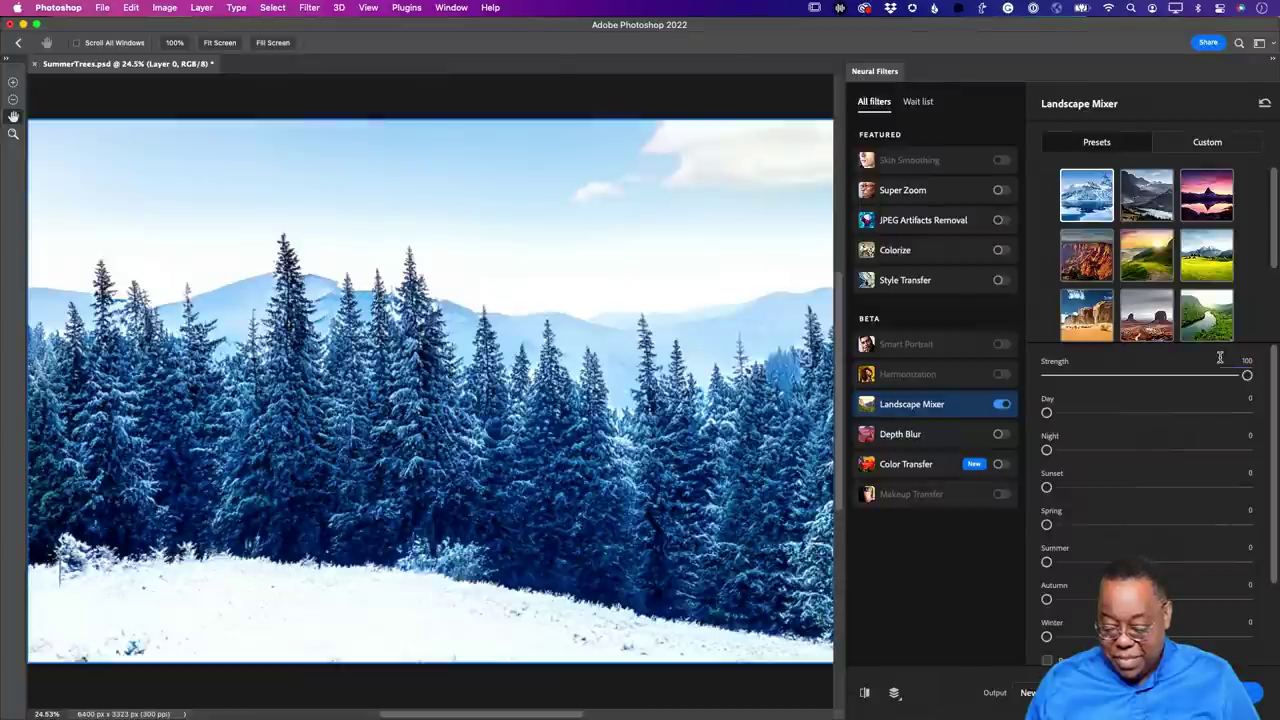
pyautogui.scroll(-3, 1183, 433)
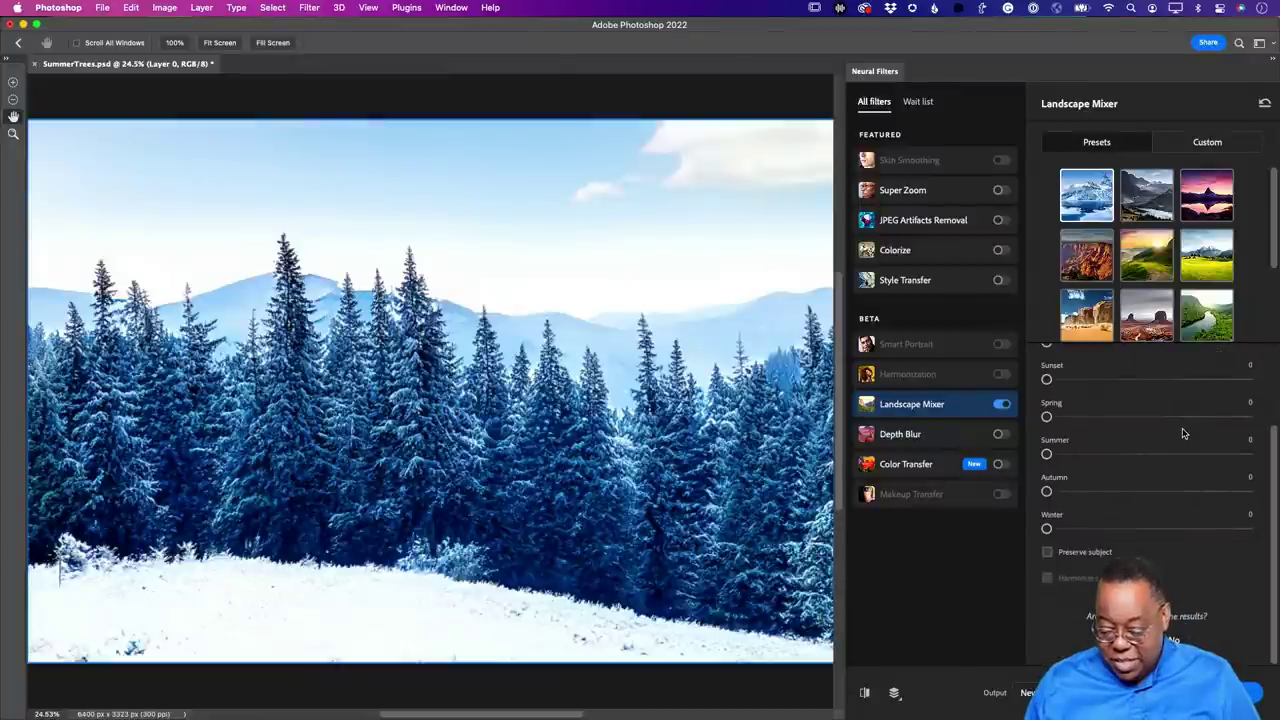
pyautogui.scroll(3, 1183, 433)
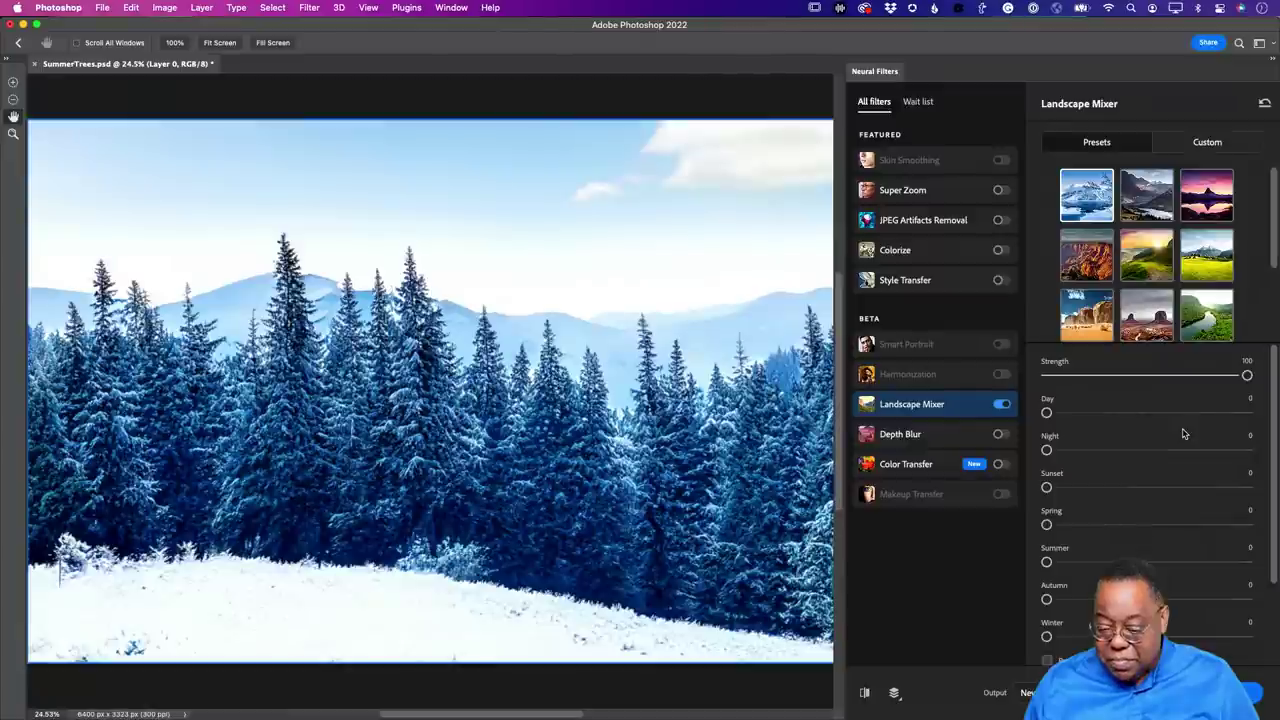
# Reset the Landscape Mixer, check the custom landscape style's image source options, and return to the presets.
pyautogui.click(1265, 106)
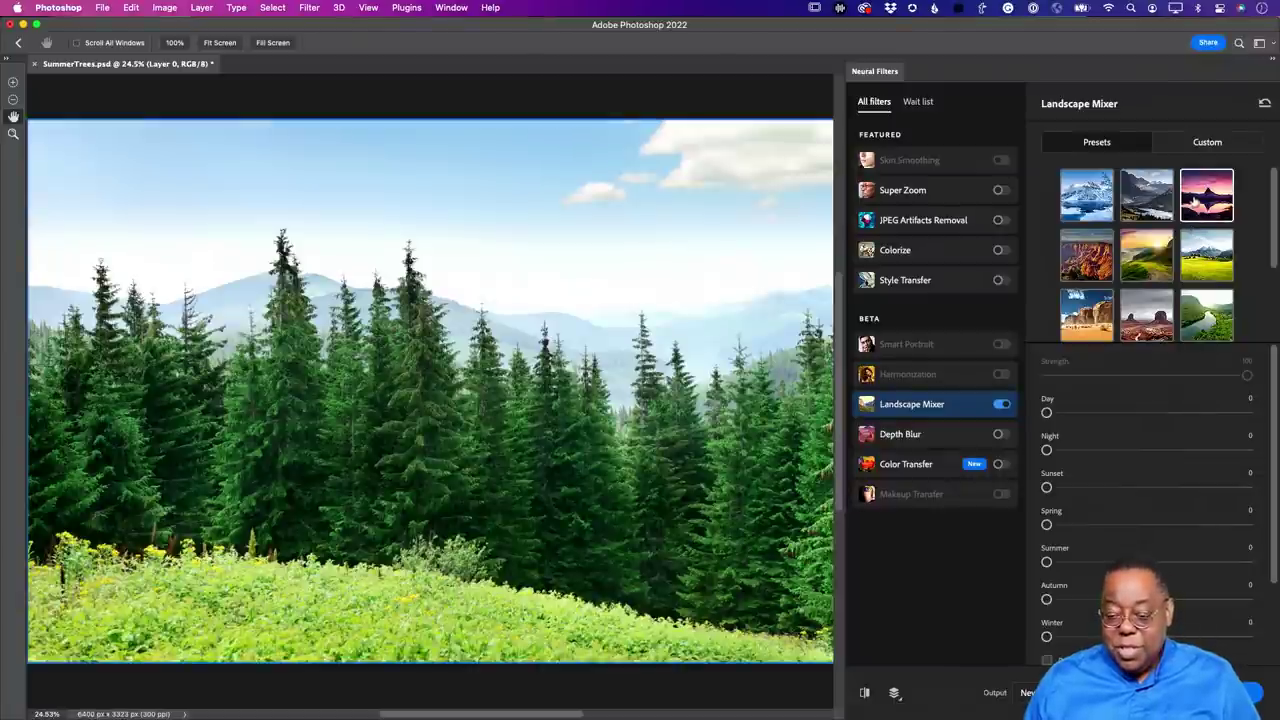
pyautogui.click(1200, 147)
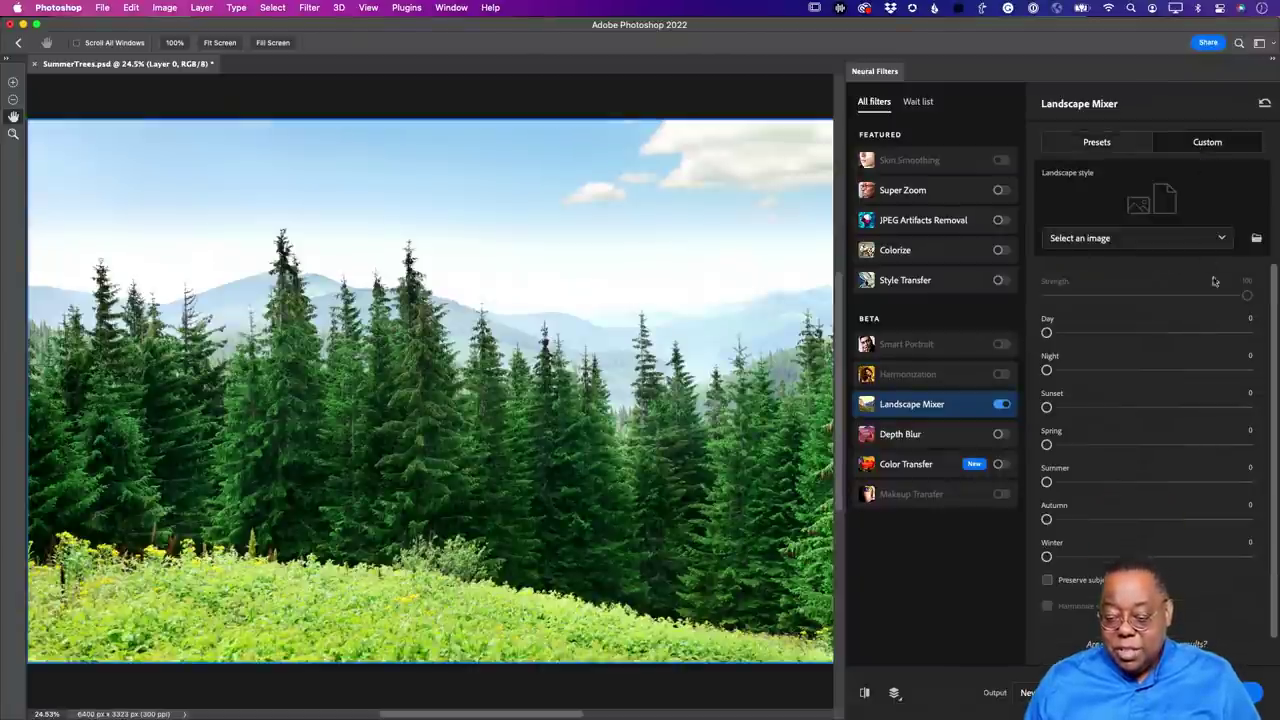
pyautogui.click(1093, 244)
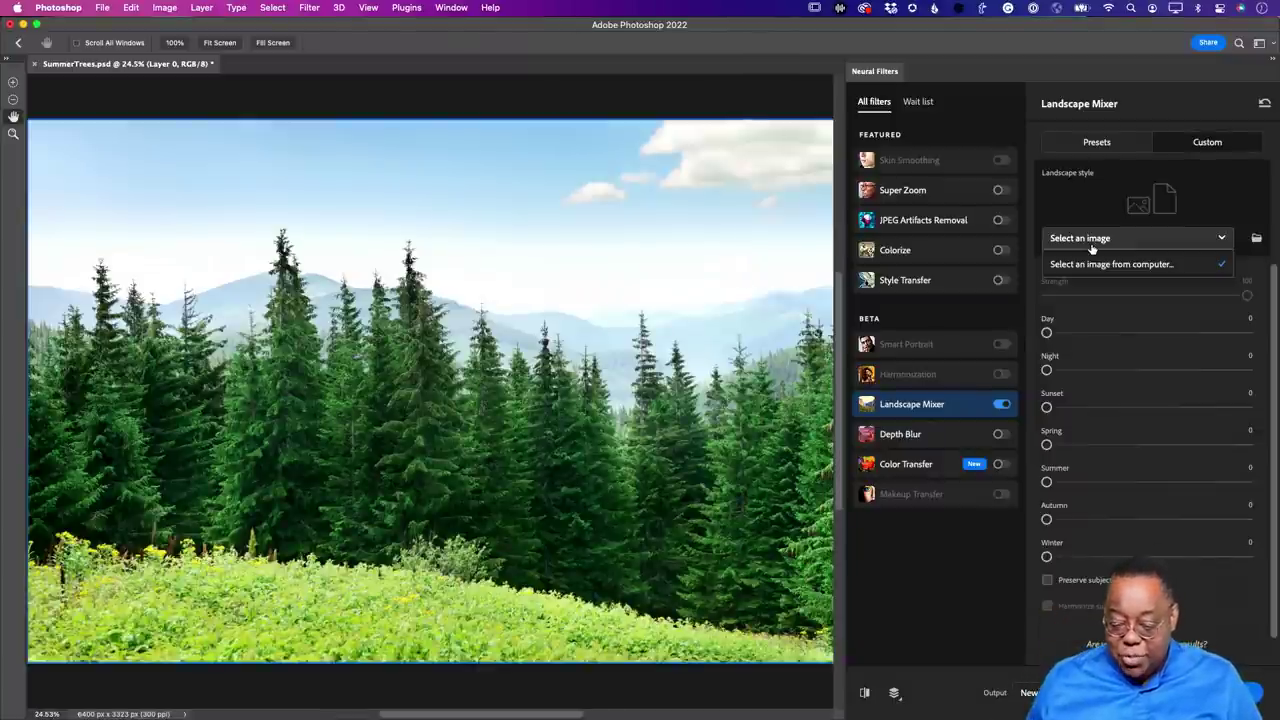
pyautogui.click(1094, 145)
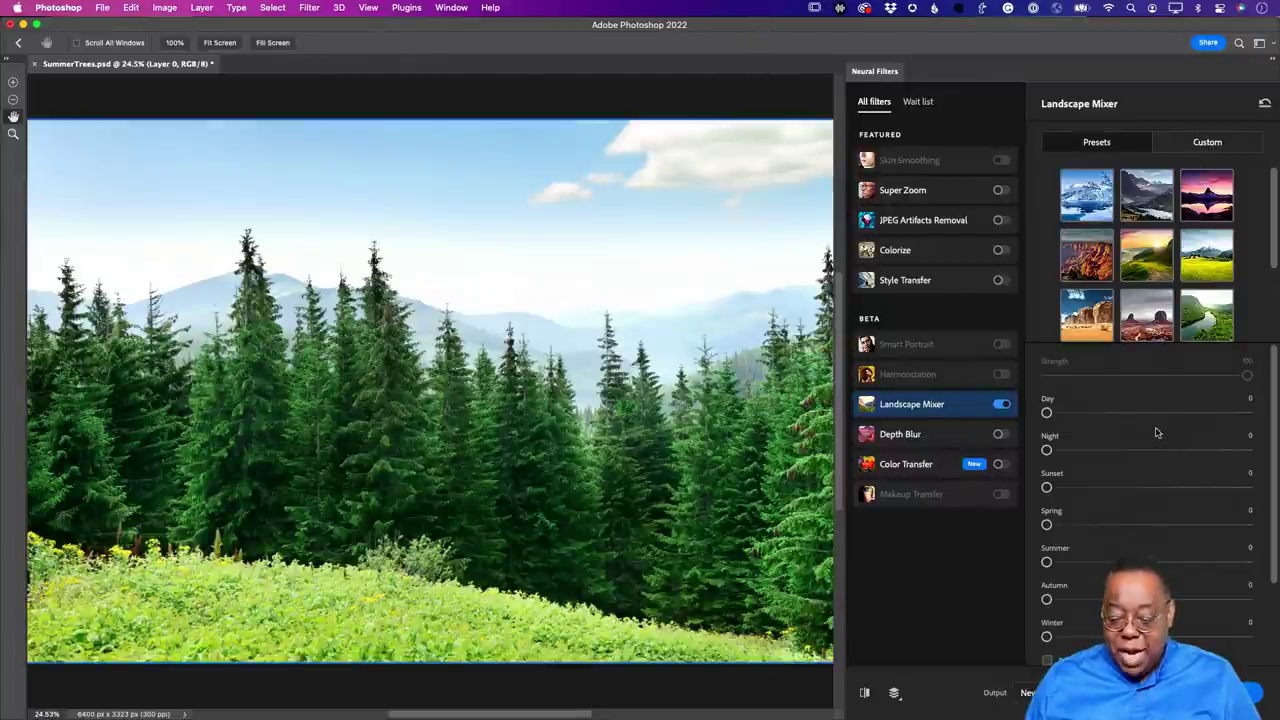
# Try the Landscape Mixer's Winter effect at different strengths, including 80 and 97, and return it to 0.
pyautogui.scroll(-2, 1157, 433)
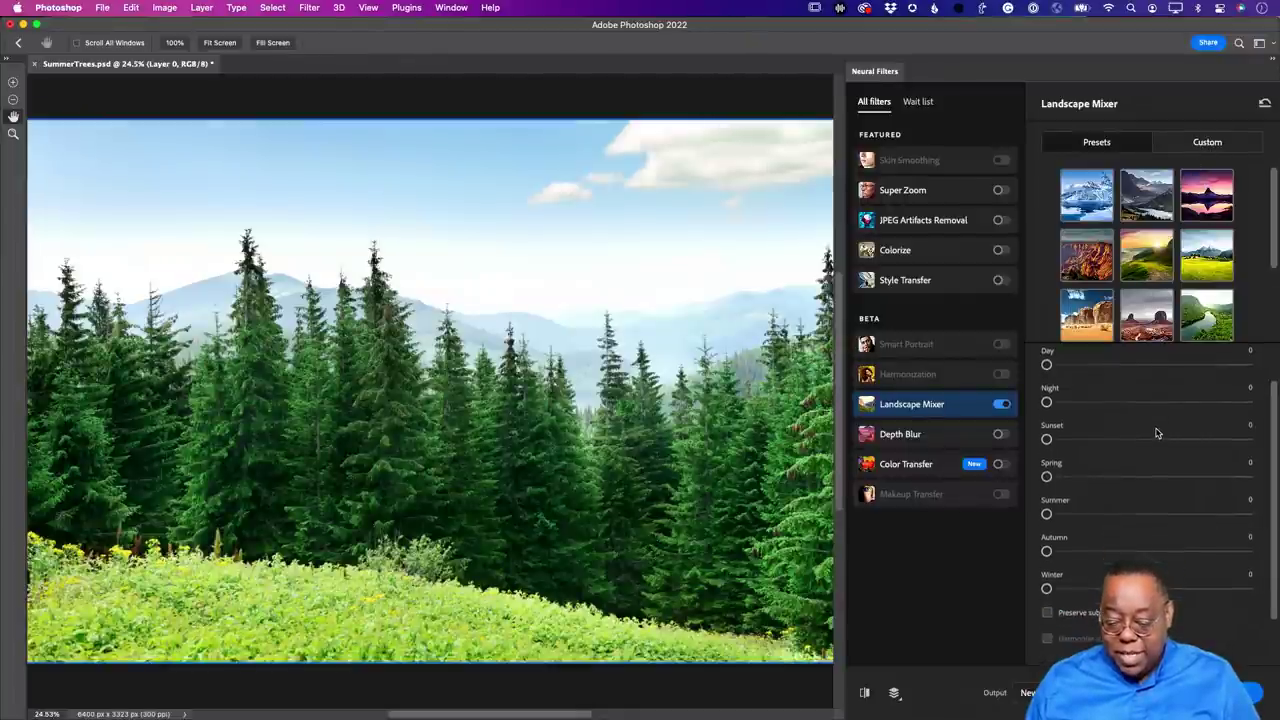
pyautogui.scroll(1, 1157, 433)
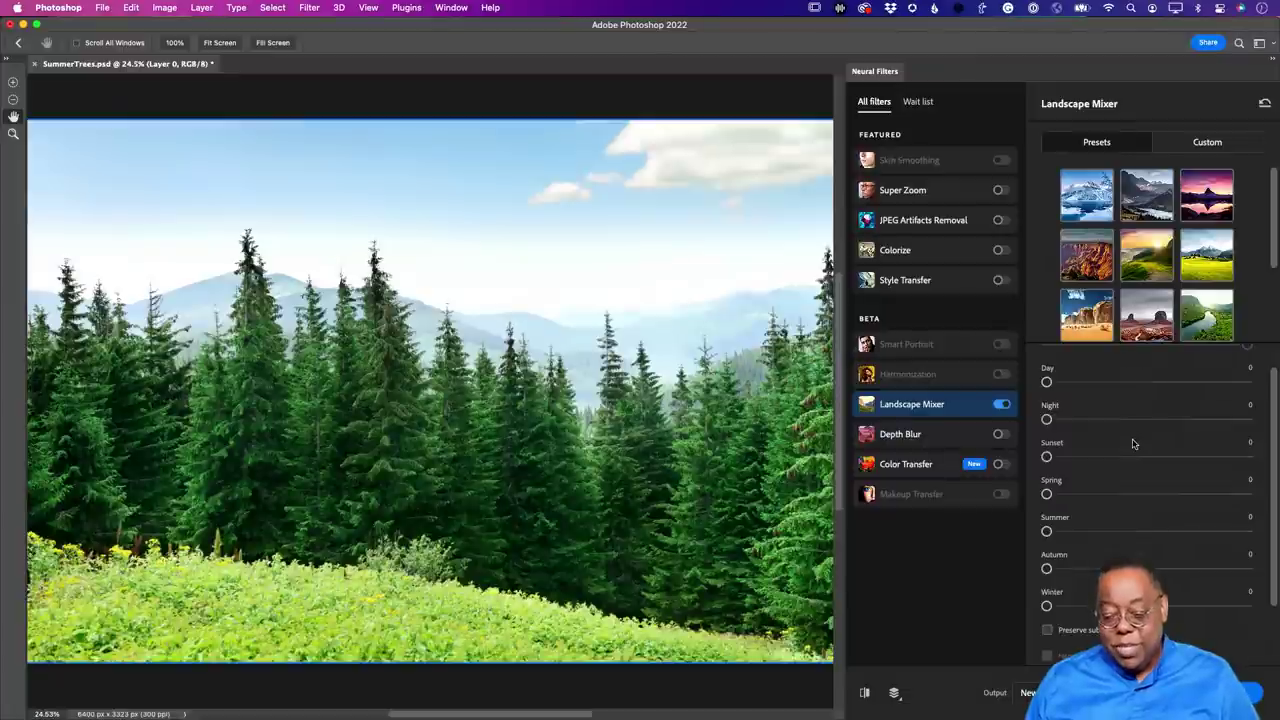
pyautogui.scroll(-1, 1133, 443)
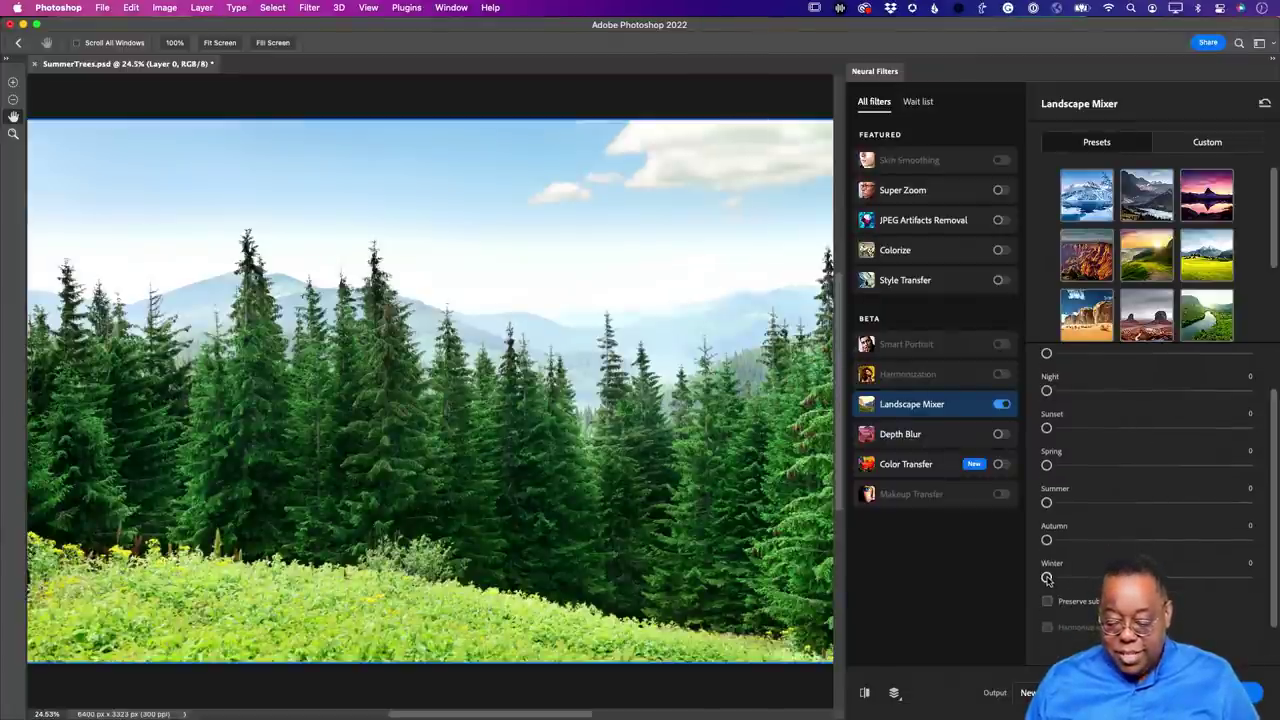
pyautogui.moveTo(1046, 577); pyautogui.dragTo(1118, 577)
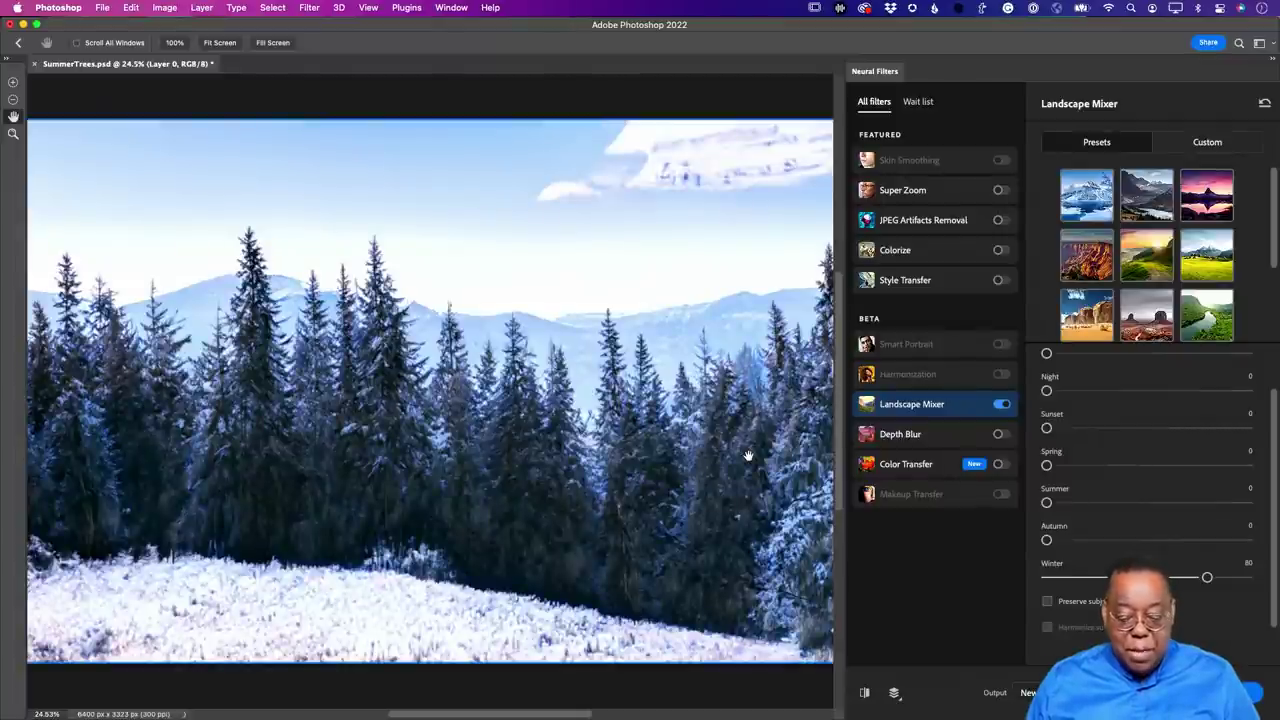
pyautogui.moveTo(1207, 579); pyautogui.dragTo(1241, 578)
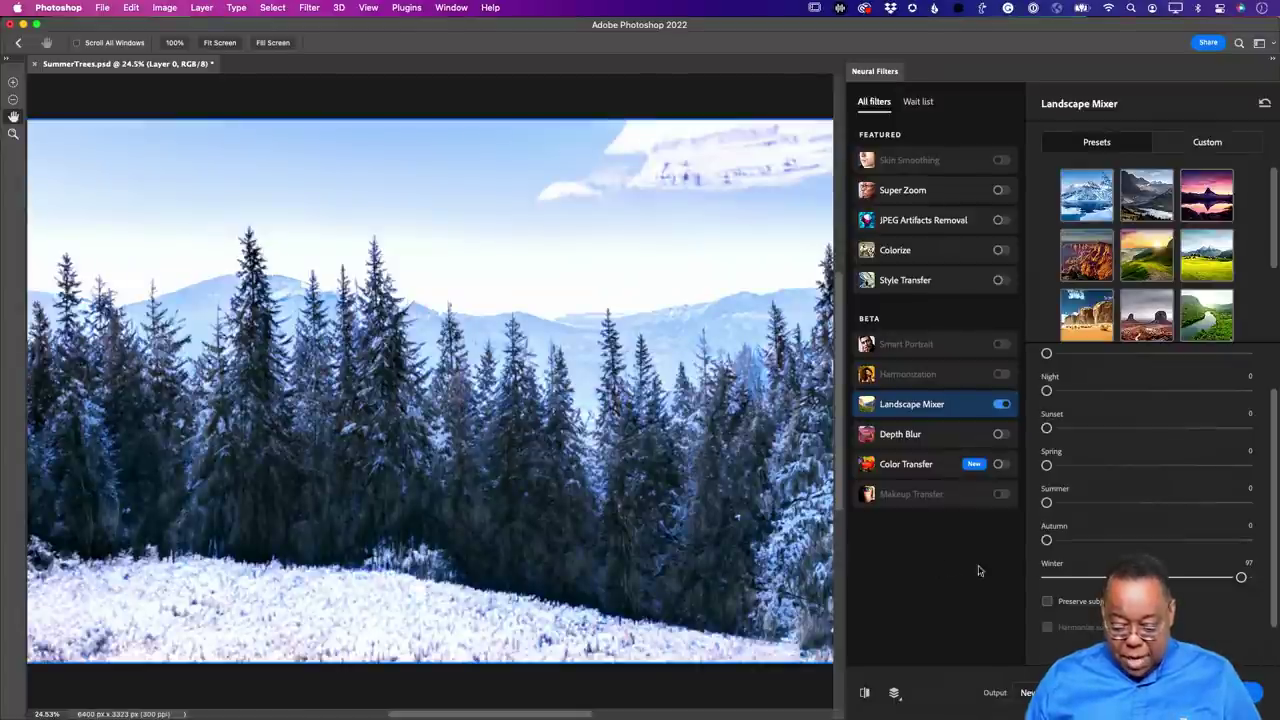
pyautogui.moveTo(1241, 578); pyautogui.dragTo(1078, 587)
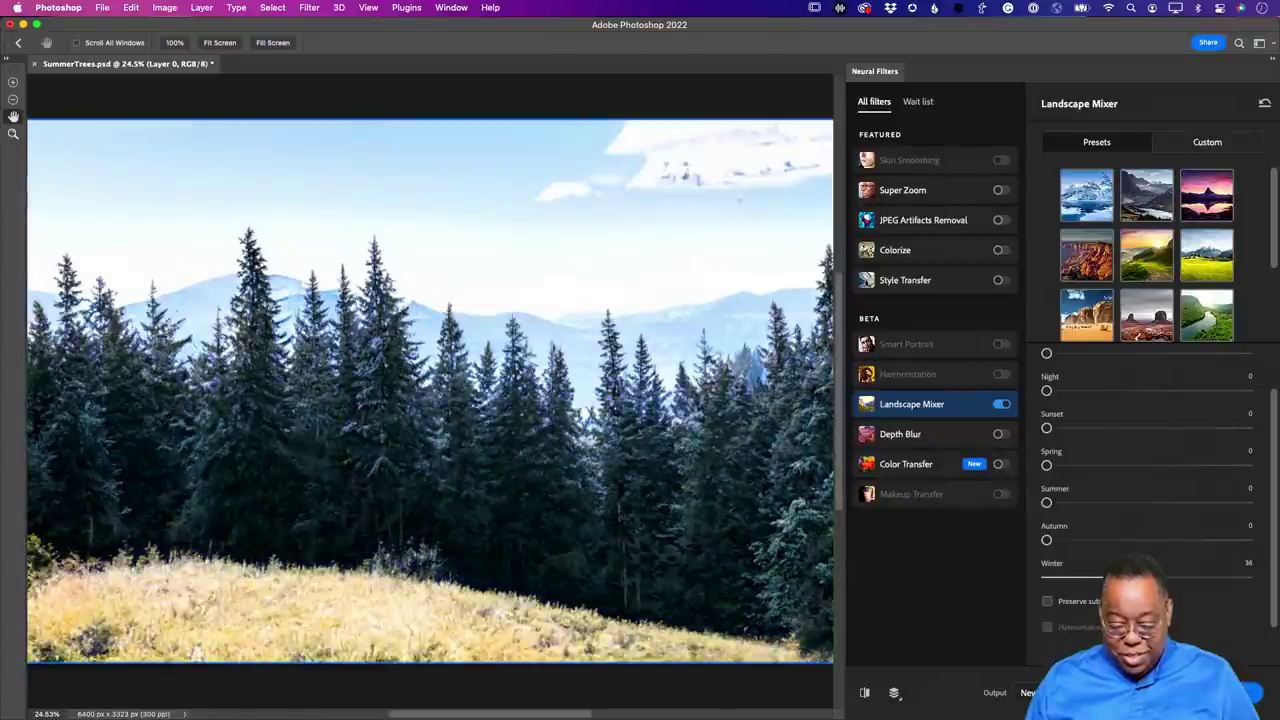
pyautogui.moveTo(1123, 578); pyautogui.dragTo(1262, 577)
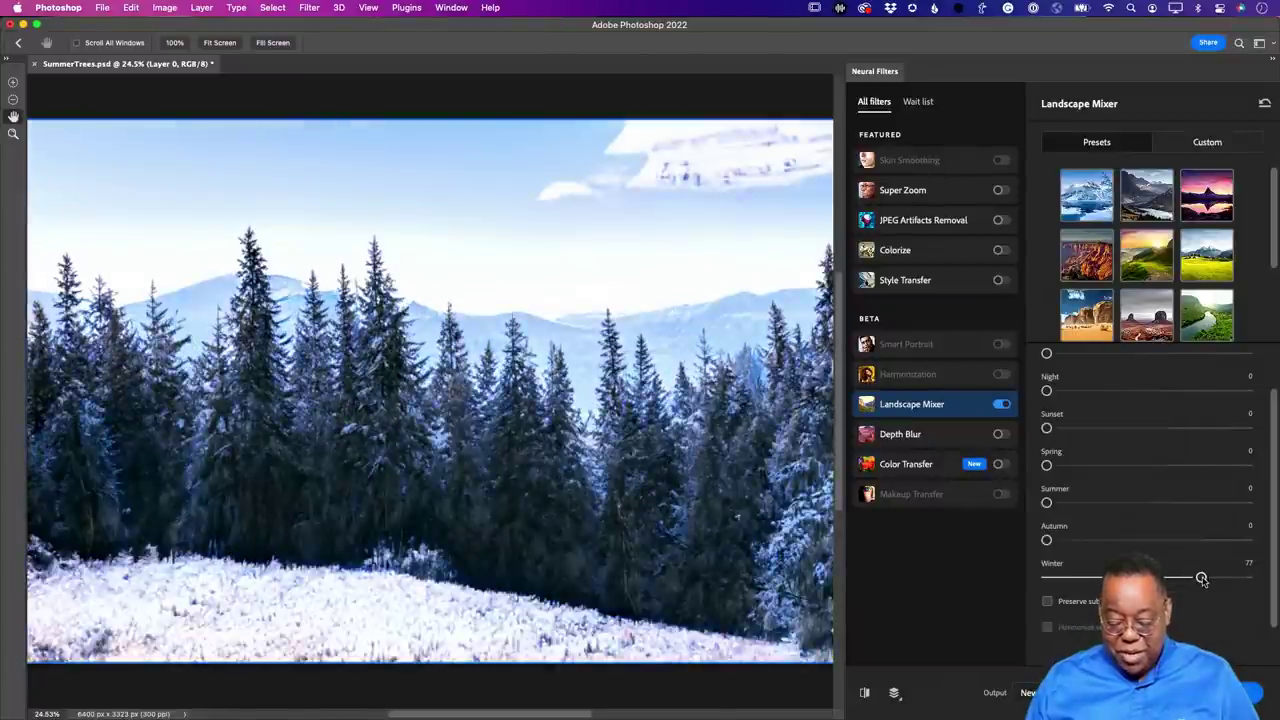
pyautogui.moveTo(1250, 577); pyautogui.dragTo(986, 585)
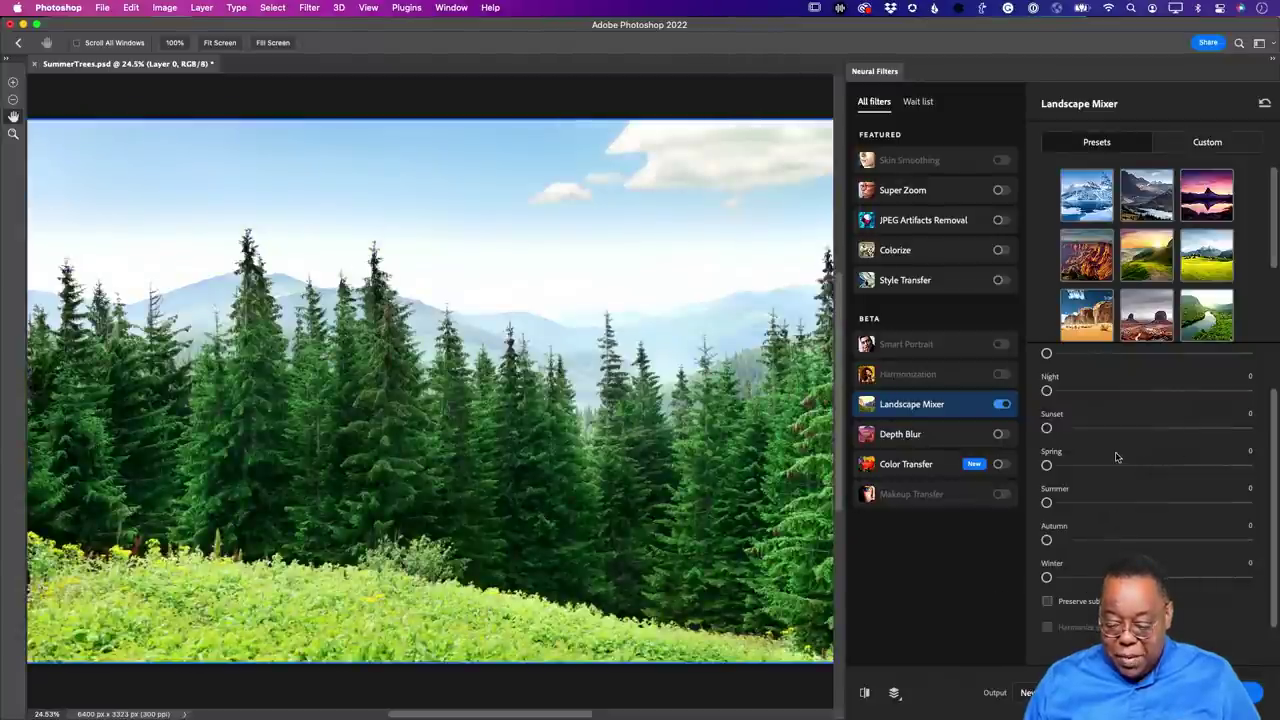
# Try the Landscape Mixer's Sunset effect at 96 and 100, and return it to 0.
pyautogui.moveTo(1046, 428); pyautogui.dragTo(1239, 428)
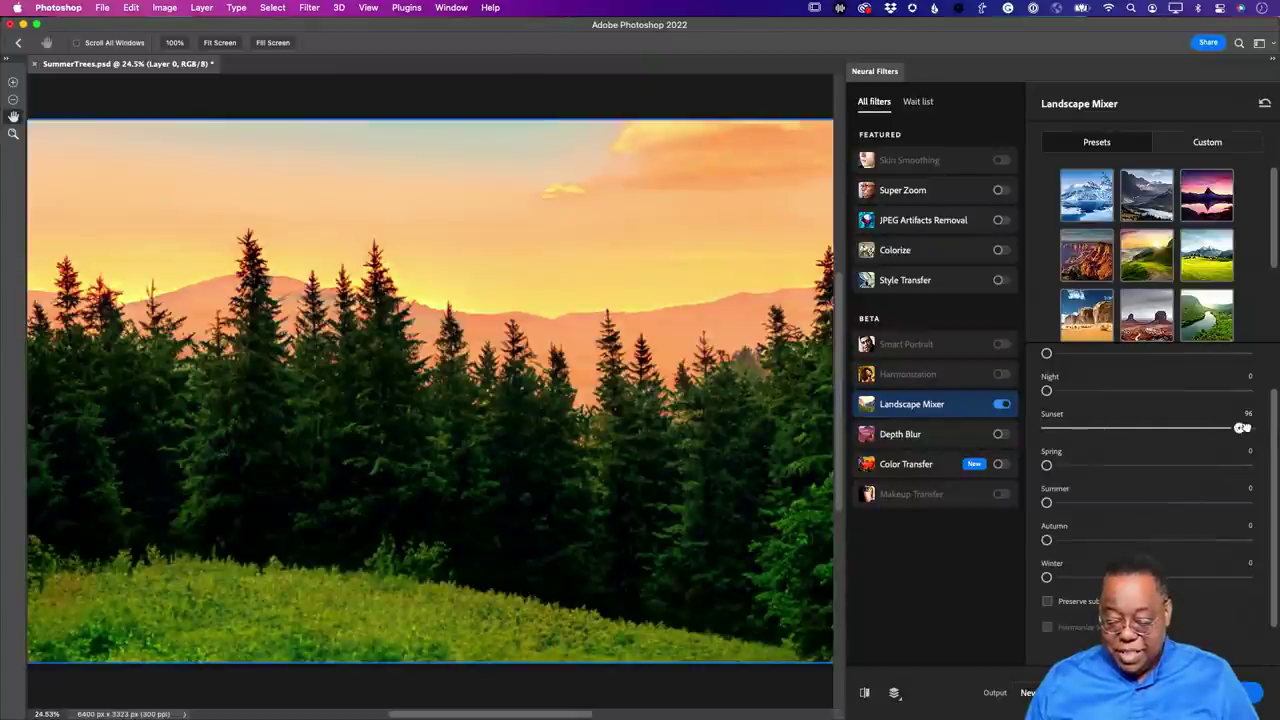
pyautogui.moveTo(1242, 427); pyautogui.dragTo(1252, 428)
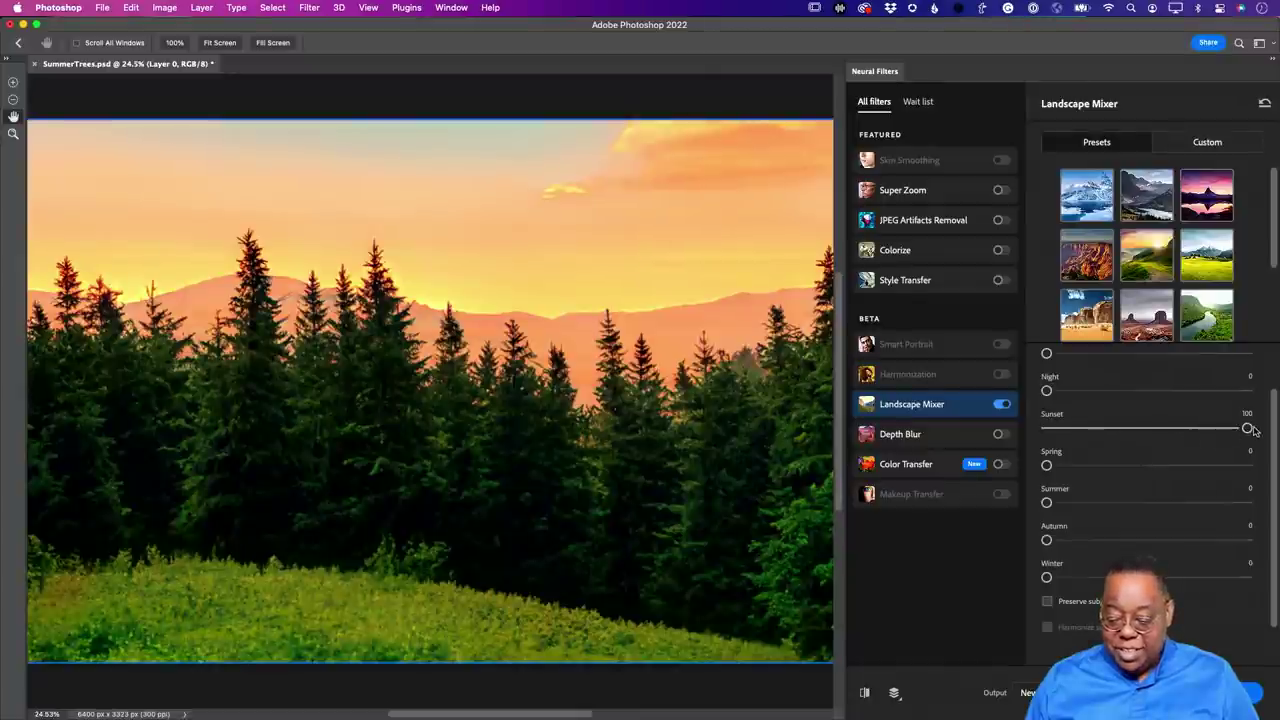
pyautogui.moveTo(1250, 428); pyautogui.dragTo(1046, 428)
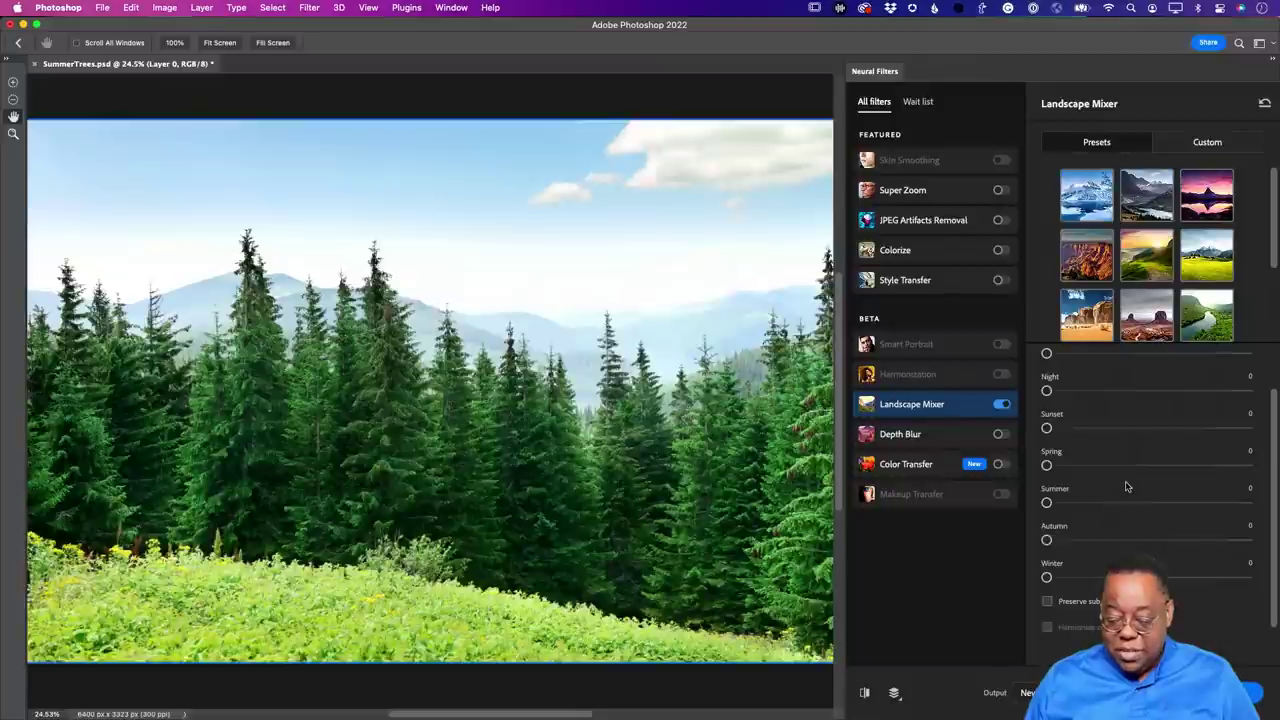
# Try the Landscape Mixer's Night effect at 100 and reduce it to 52.
pyautogui.scroll(2, 1126, 486)
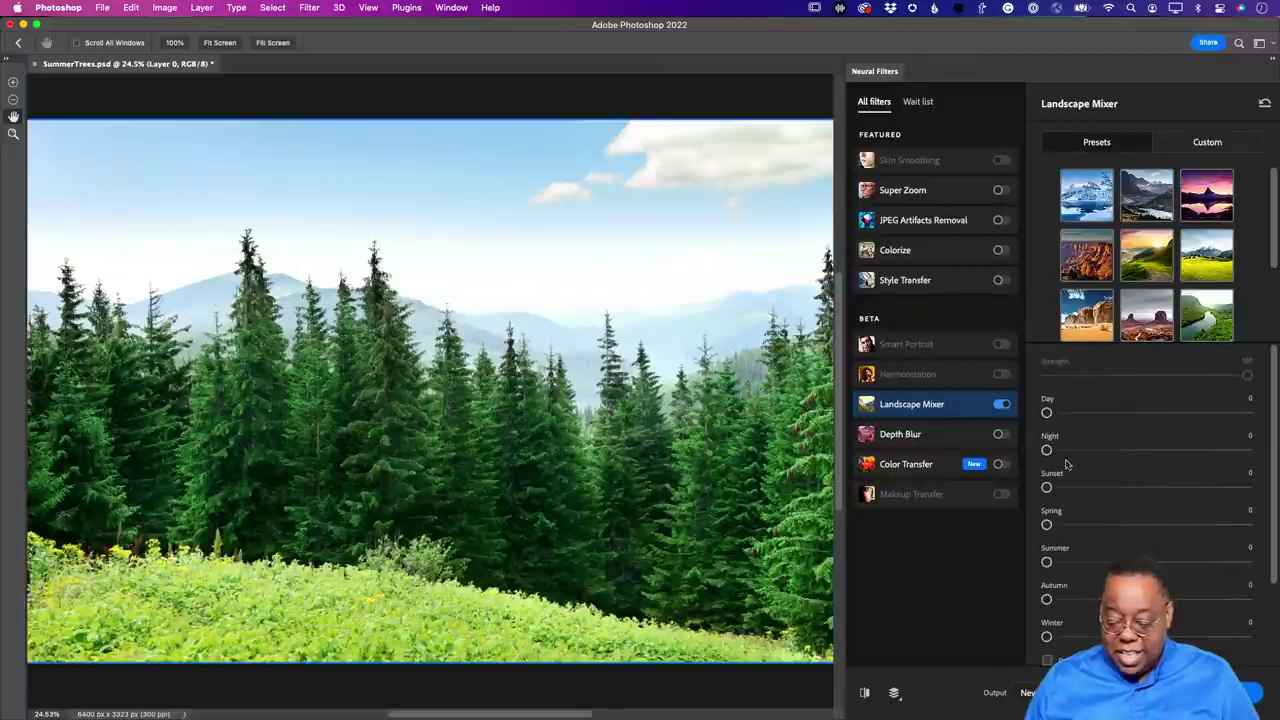
pyautogui.moveTo(1047, 450); pyautogui.dragTo(1247, 450)
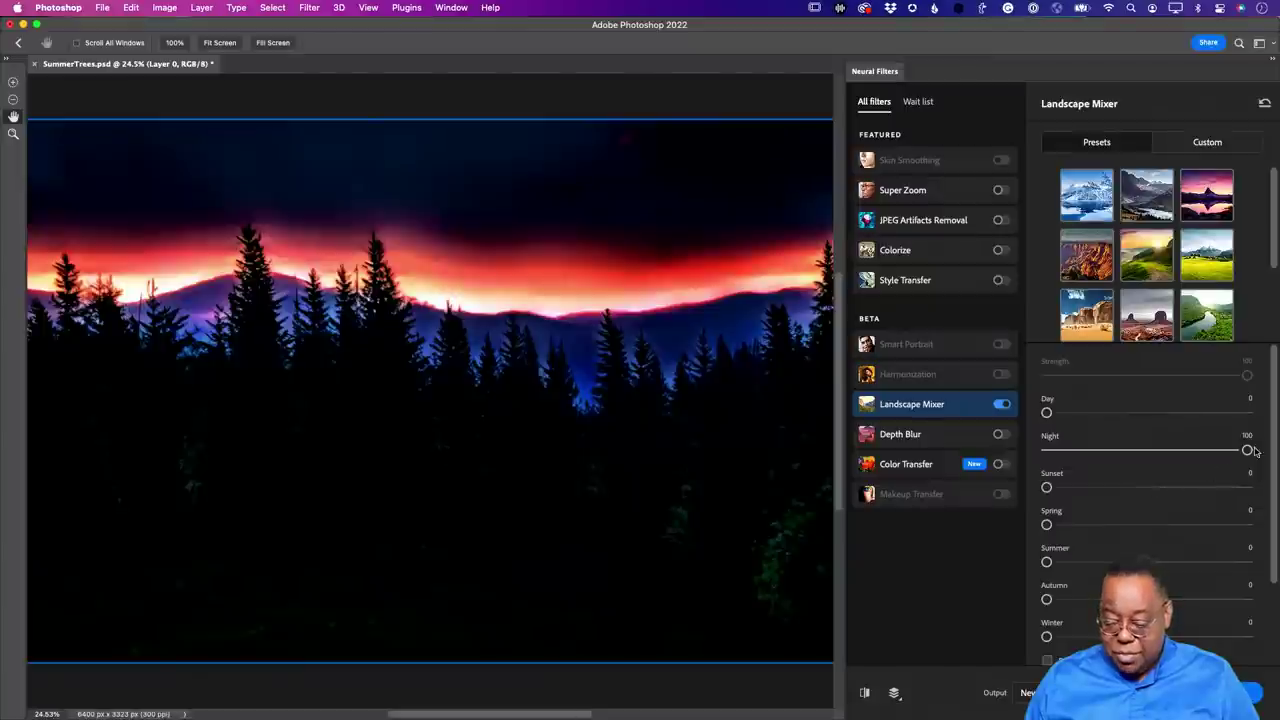
pyautogui.moveTo(1247, 450); pyautogui.dragTo(1159, 451)
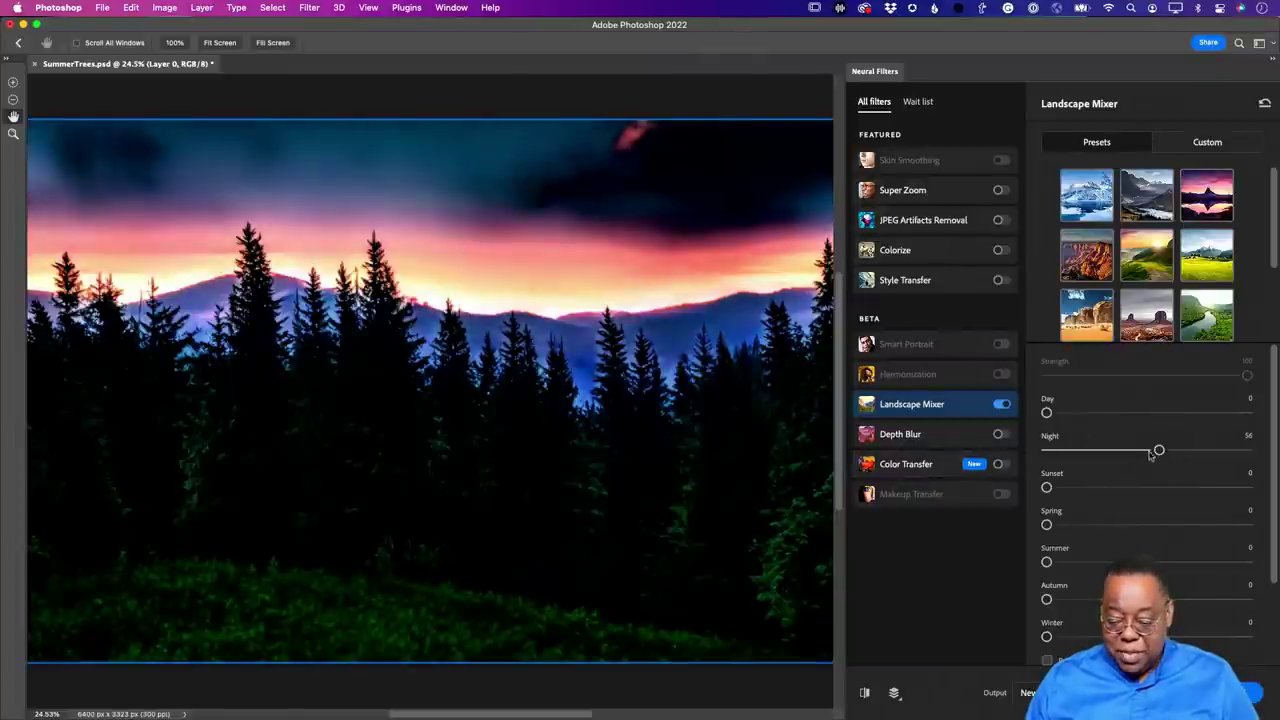
pyautogui.moveTo(1157, 451)
pyautogui.mouseDown()
pyautogui.moveTo(1124, 452)
pyautogui.moveTo(1151, 451)
pyautogui.mouseUp()
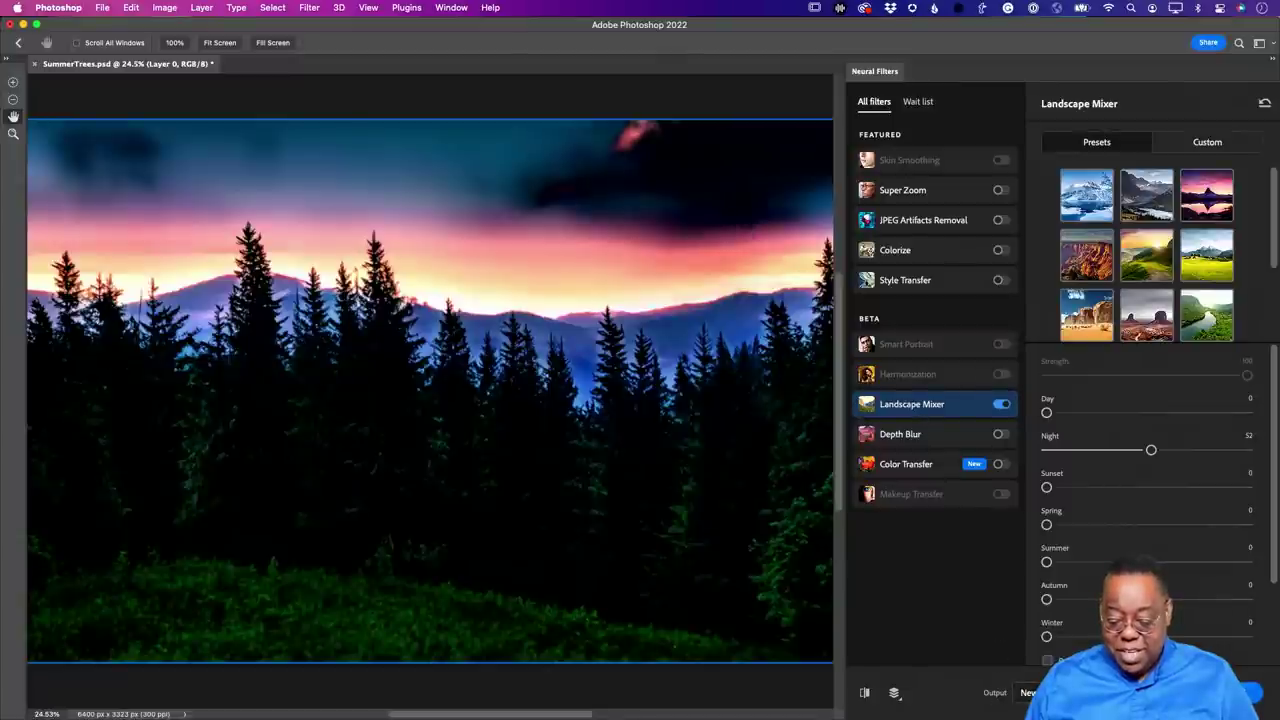
# Apply the Landscape Mixer filter and toggle the visibility of Layer 1 to compare it with the original photo.
pyautogui.click(1250, 692)
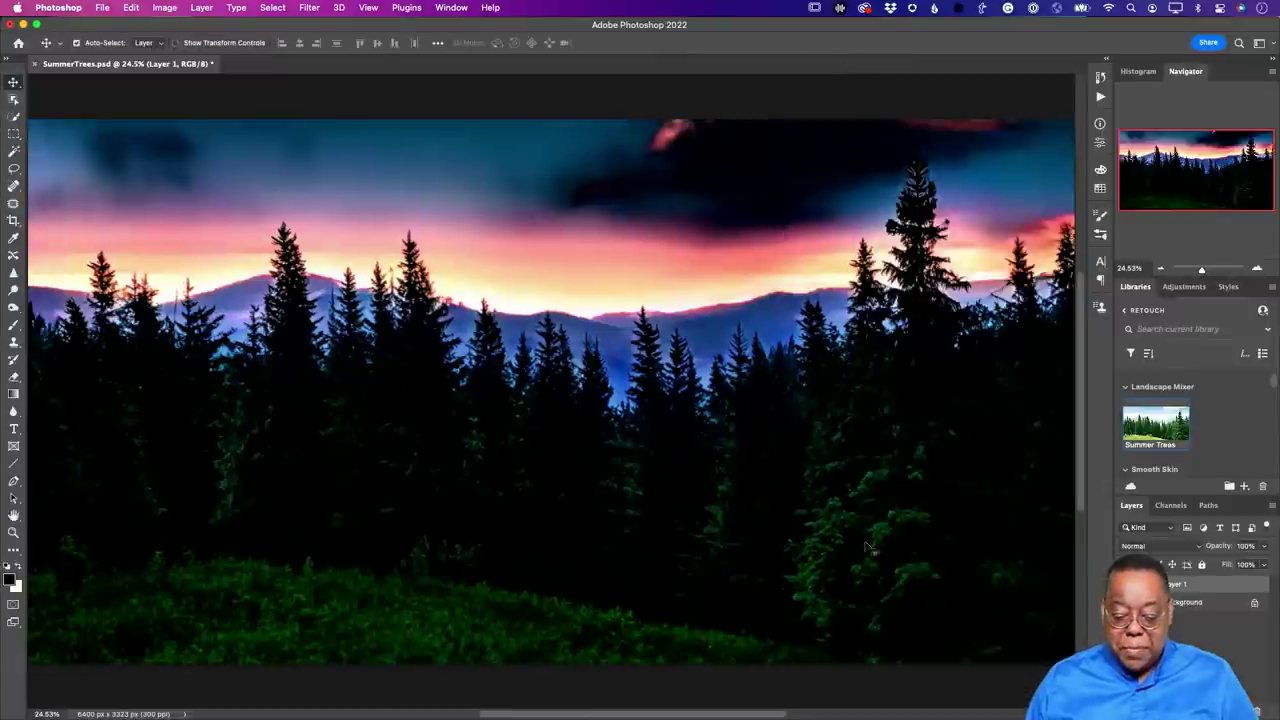
pyautogui.click(1131, 583)
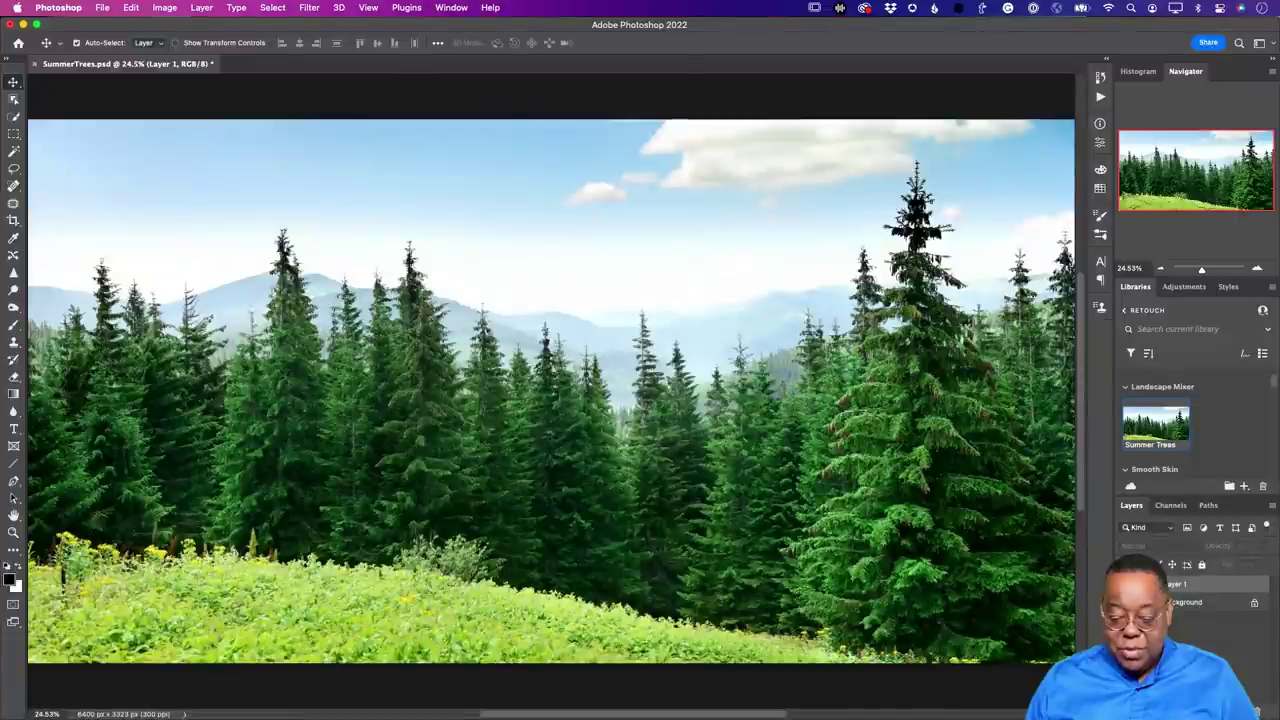
pyautogui.click(1131, 583)
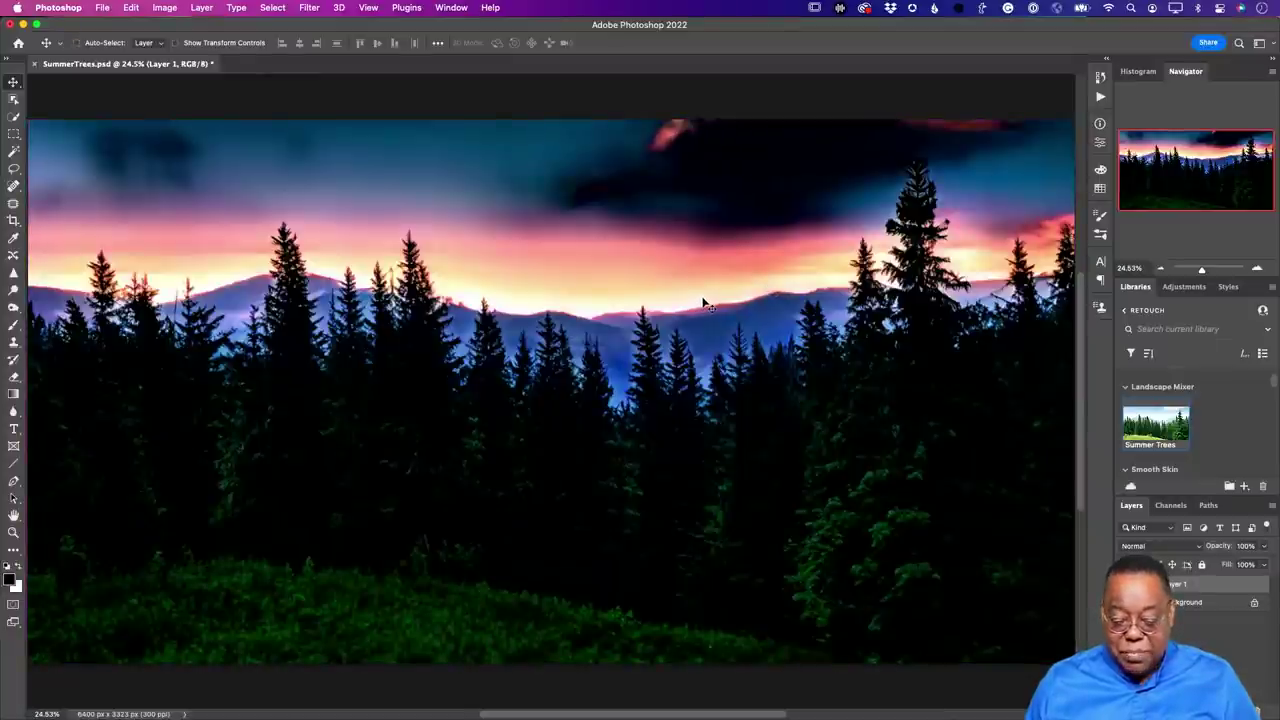
# Close SummerTrees.psd without saving and return from the home screen to the editing workspace.
pyautogui.press('super+w')
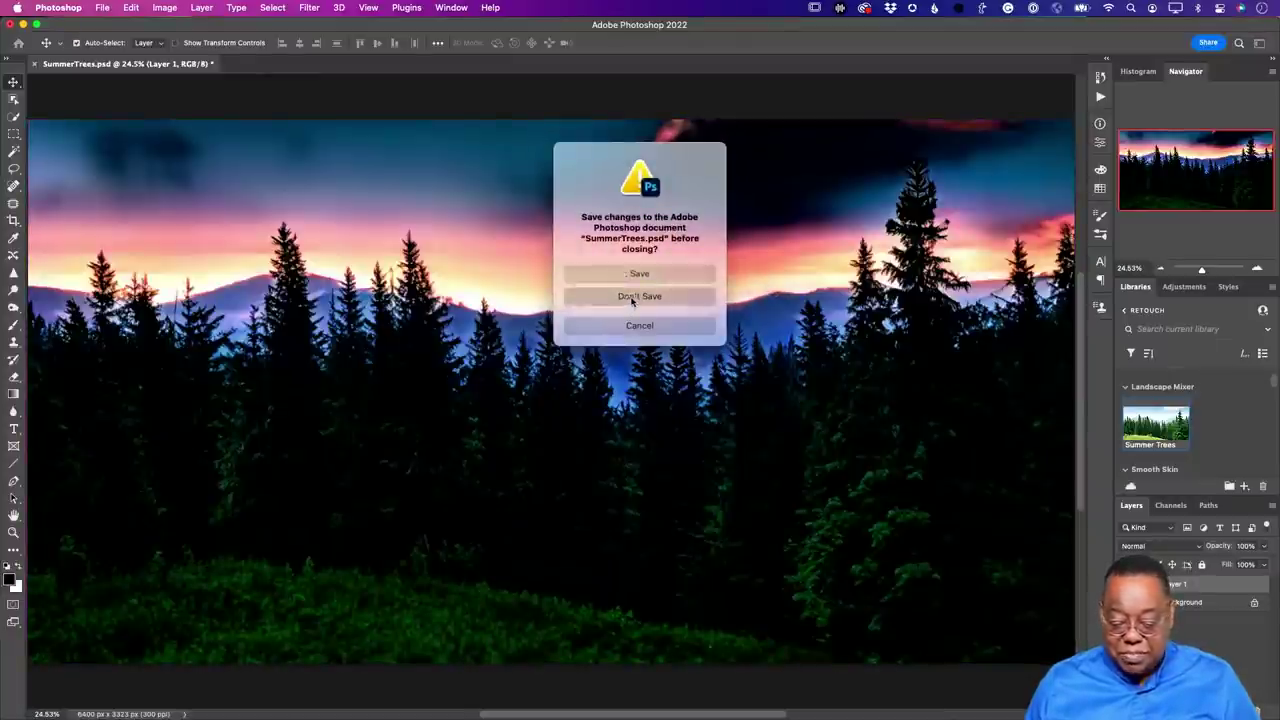
pyautogui.click(623, 297)
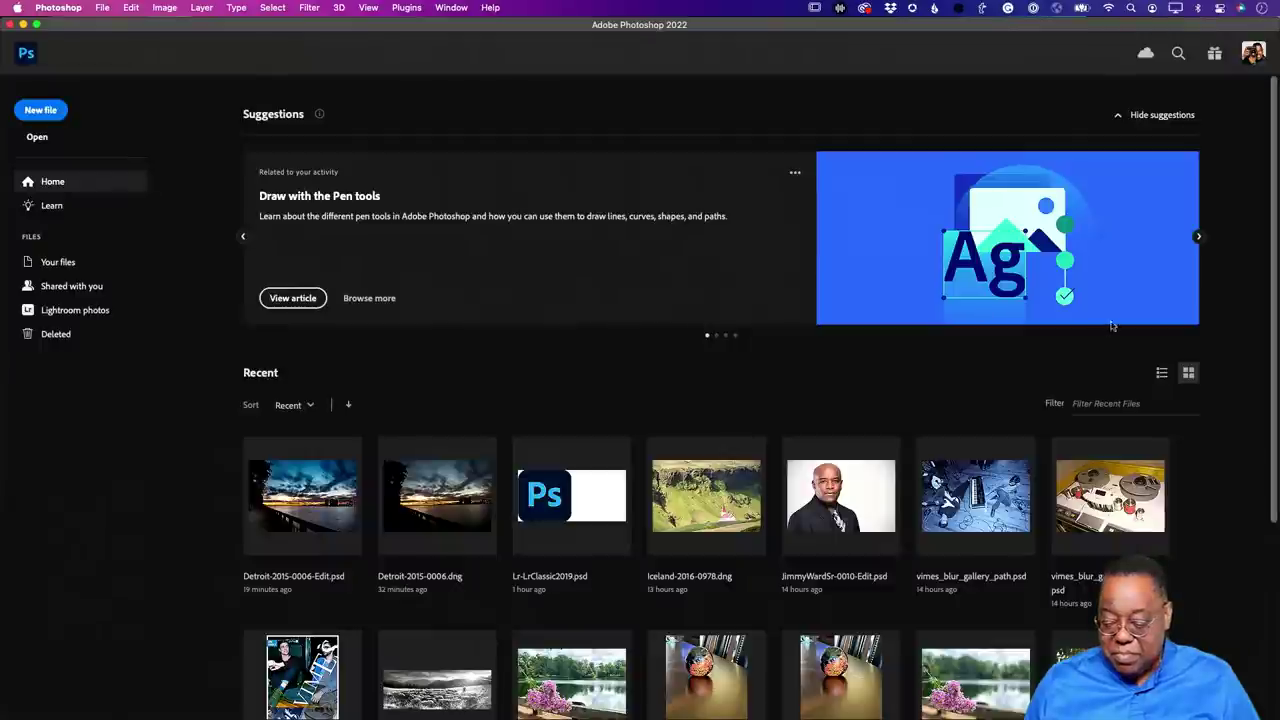
pyautogui.click(26, 56)
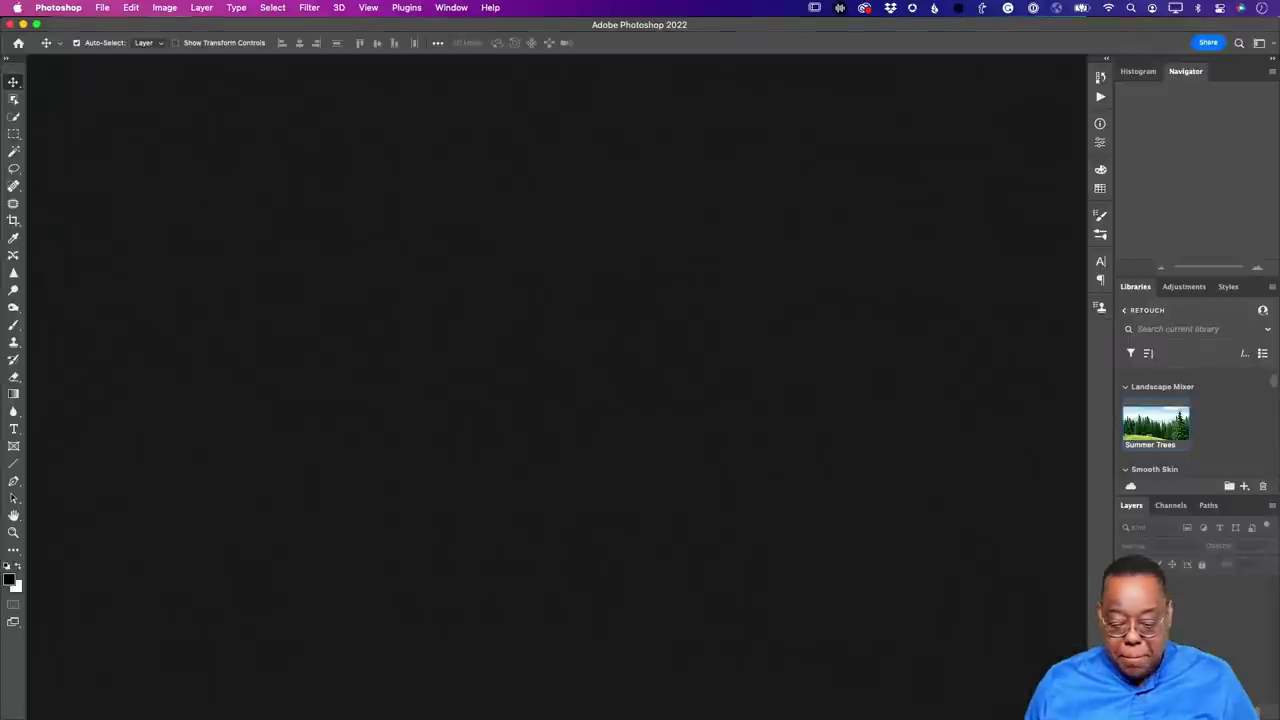
# Collapse the Landscape Mixer group in the Retouch library and find the black-and-white photos in the Colorize group.
pyautogui.click(1126, 391)
pyautogui.scroll(-5, 1192, 421)
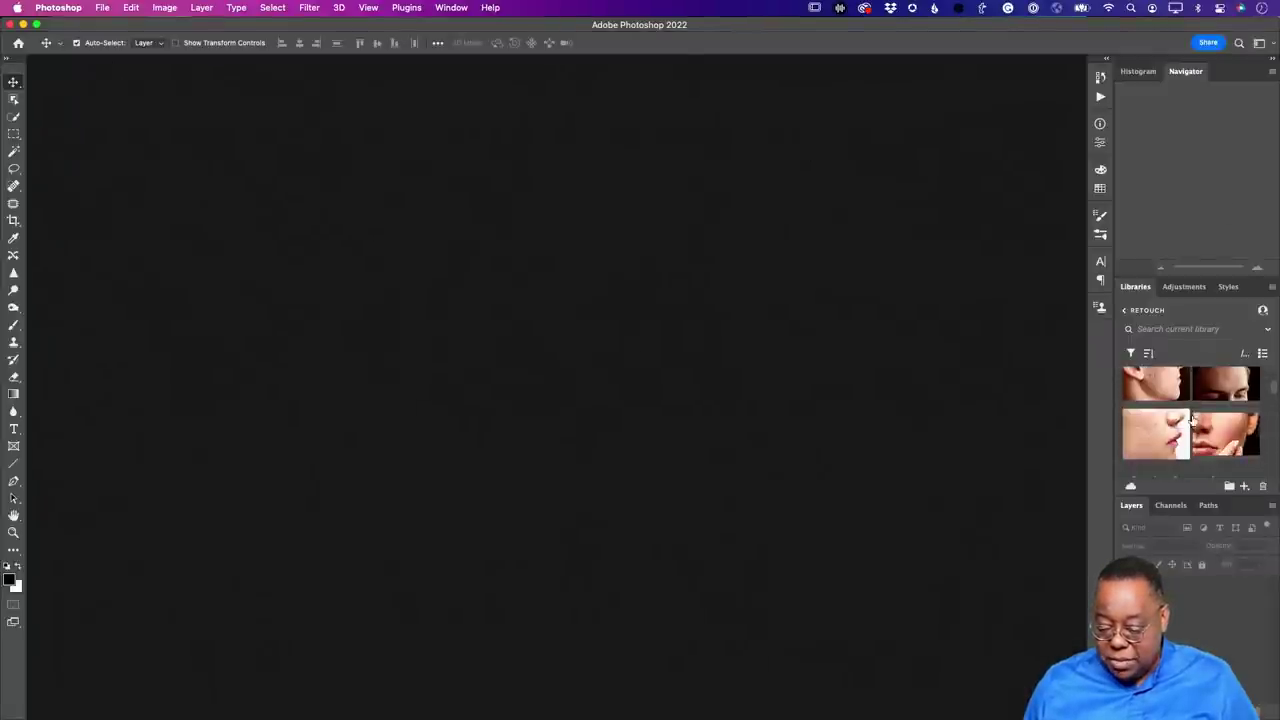
pyautogui.scroll(-10, 1192, 421)
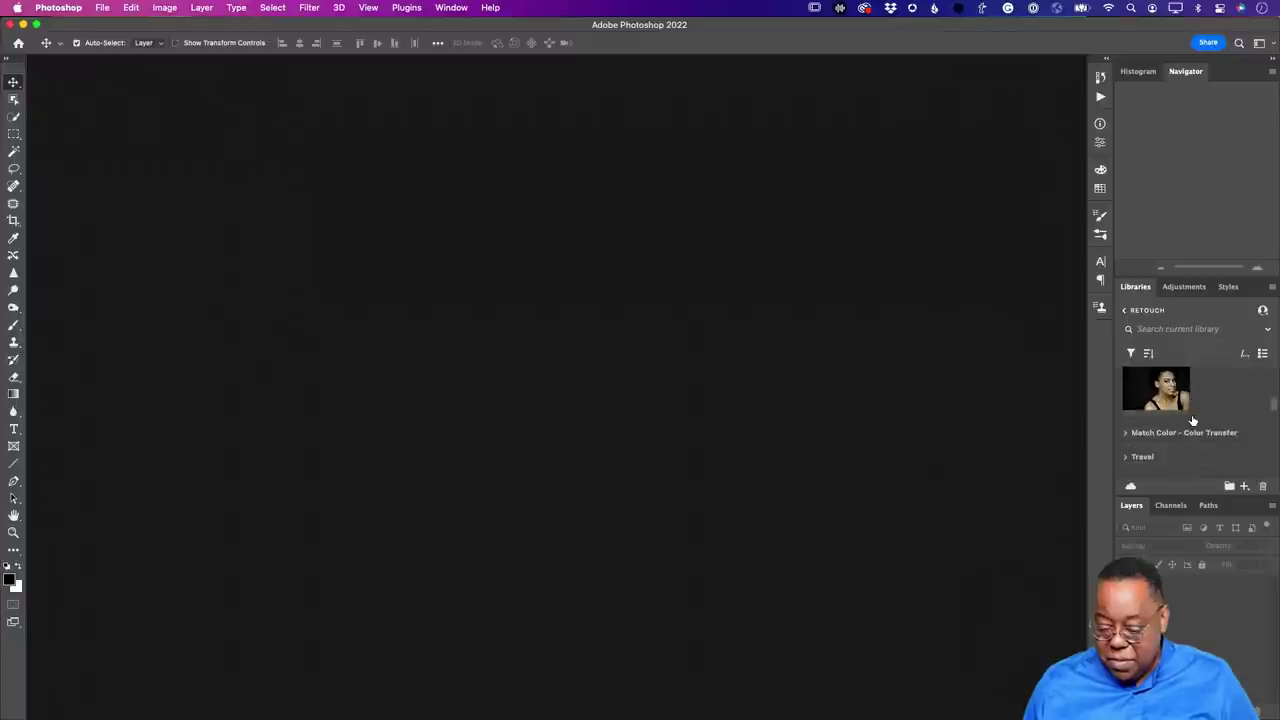
pyautogui.scroll(-8, 1192, 421)
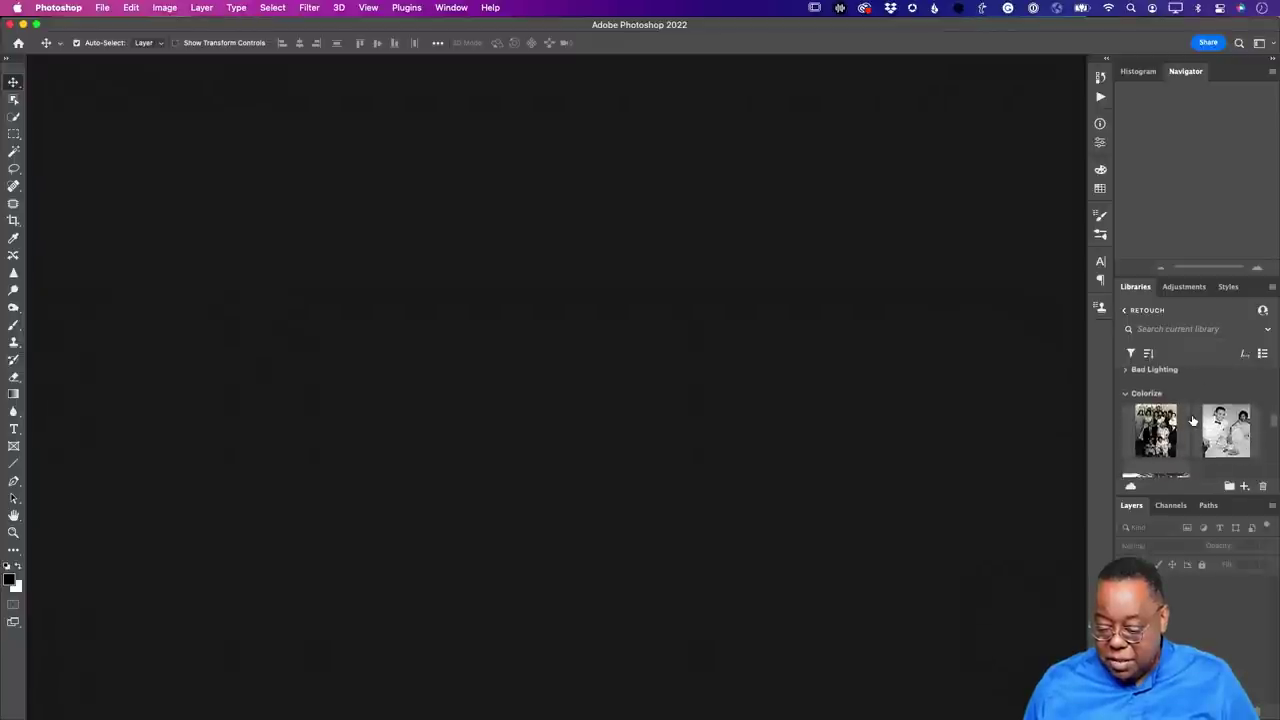
pyautogui.scroll(-2, 1192, 421)
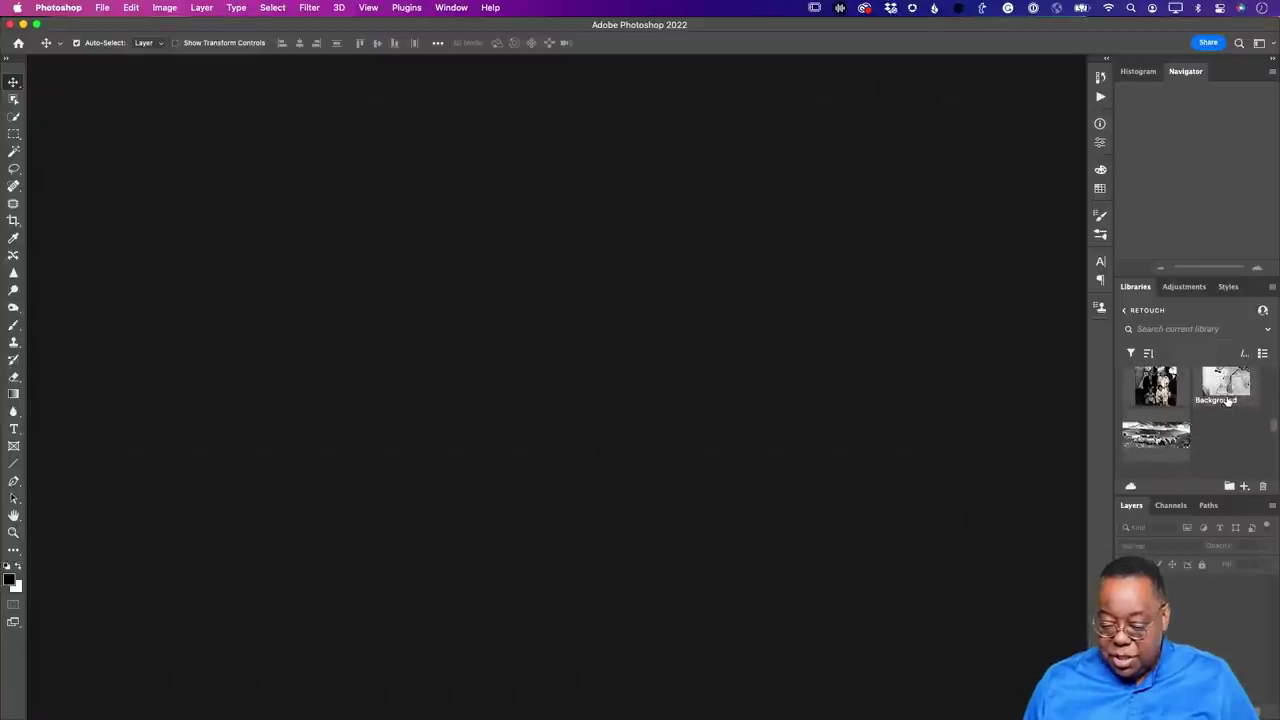
# Open the Background photo from the Retouch library, fit it to the window, and start Neural Filters.
pyautogui.doubleClick(1228, 388)
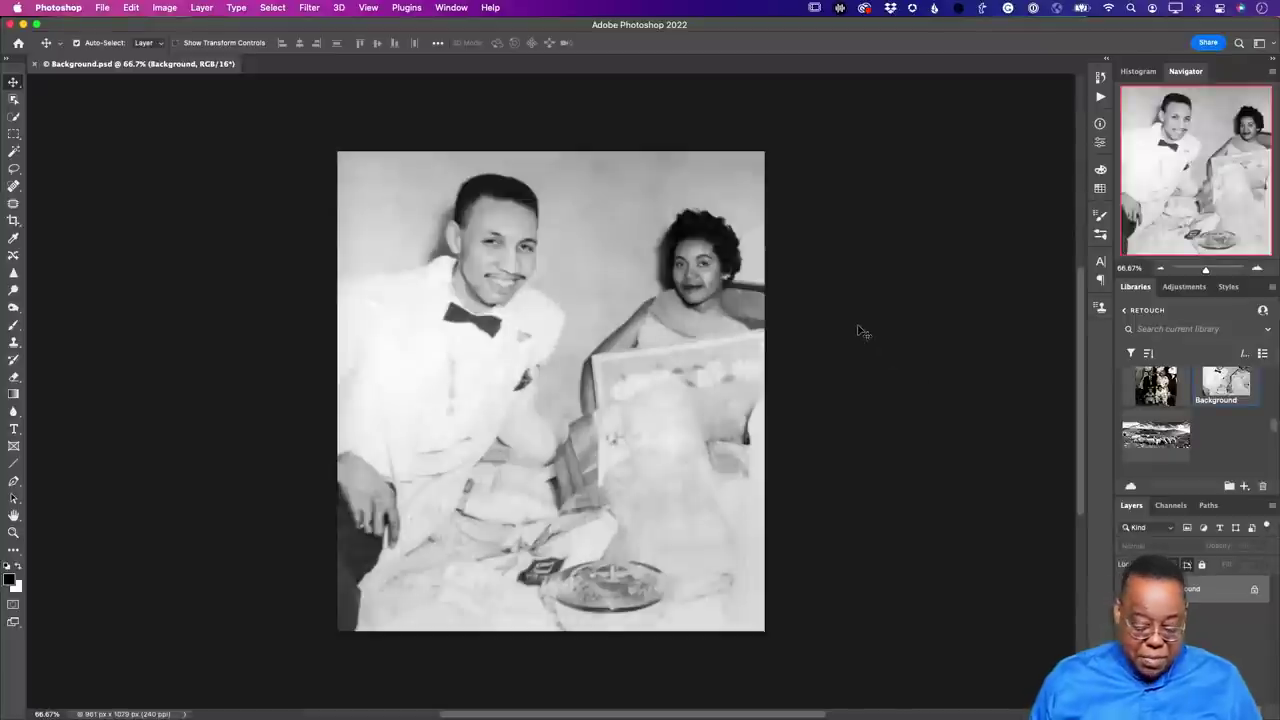
pyautogui.press('super+0')
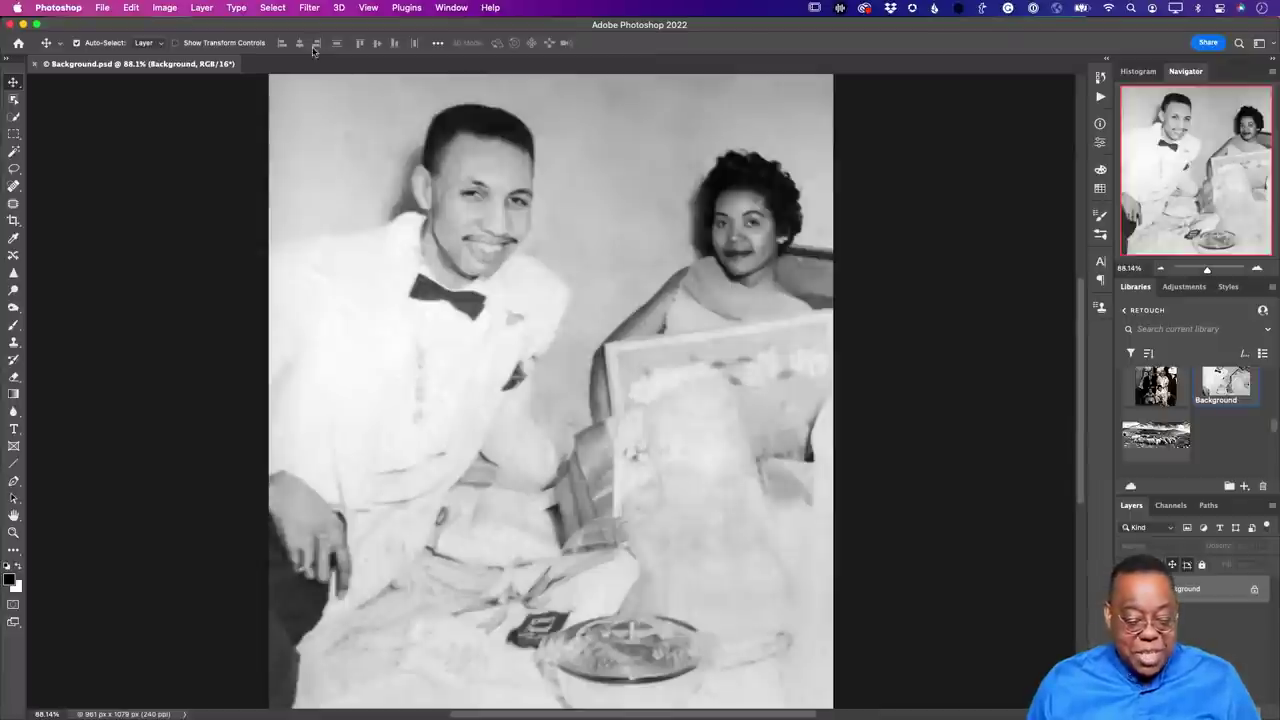
pyautogui.click(311, 8)
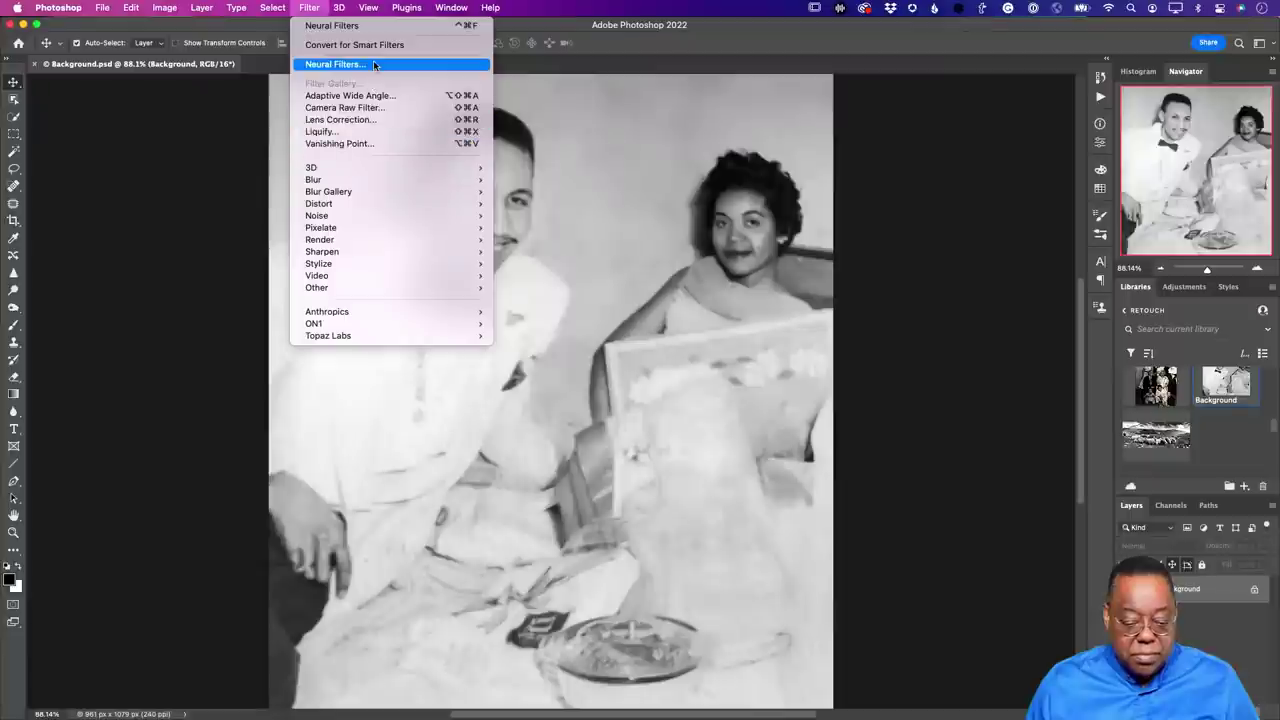
pyautogui.press('Escape')
pyautogui.press('super+z')
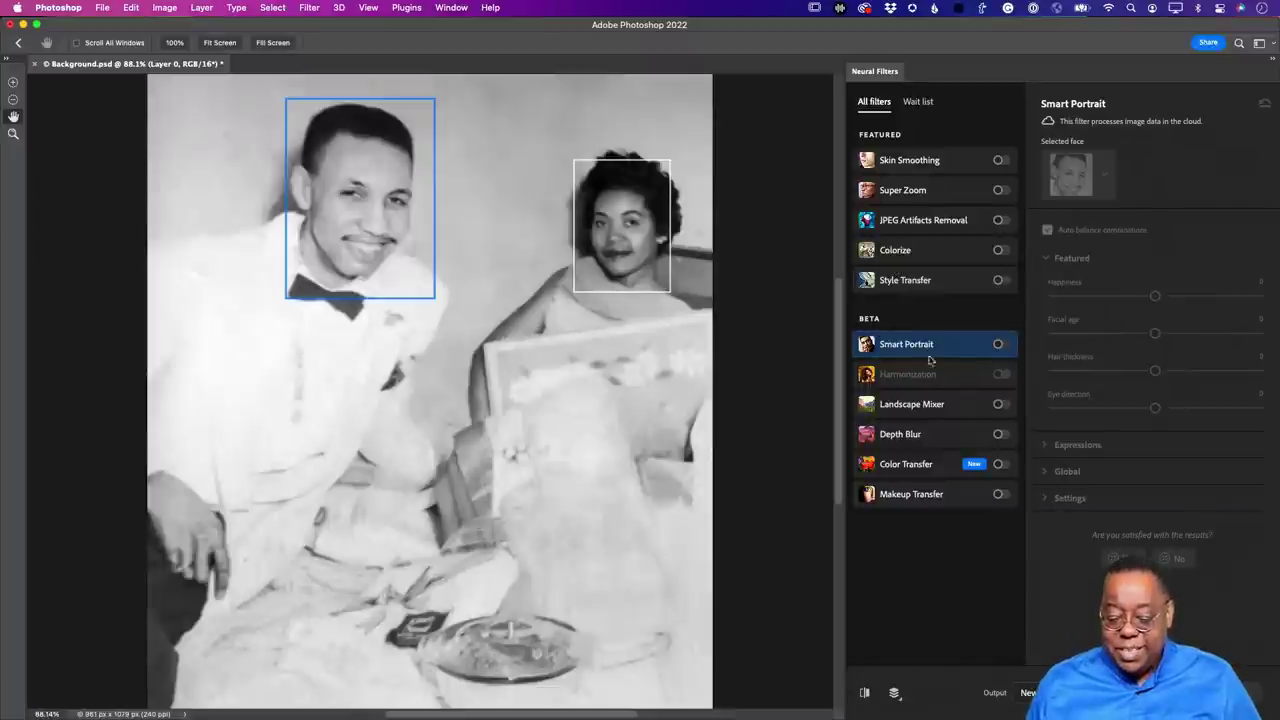
# Turn on the Colorize neural filter for the portrait and expand its color adjustments.
pyautogui.moveTo(937, 413)
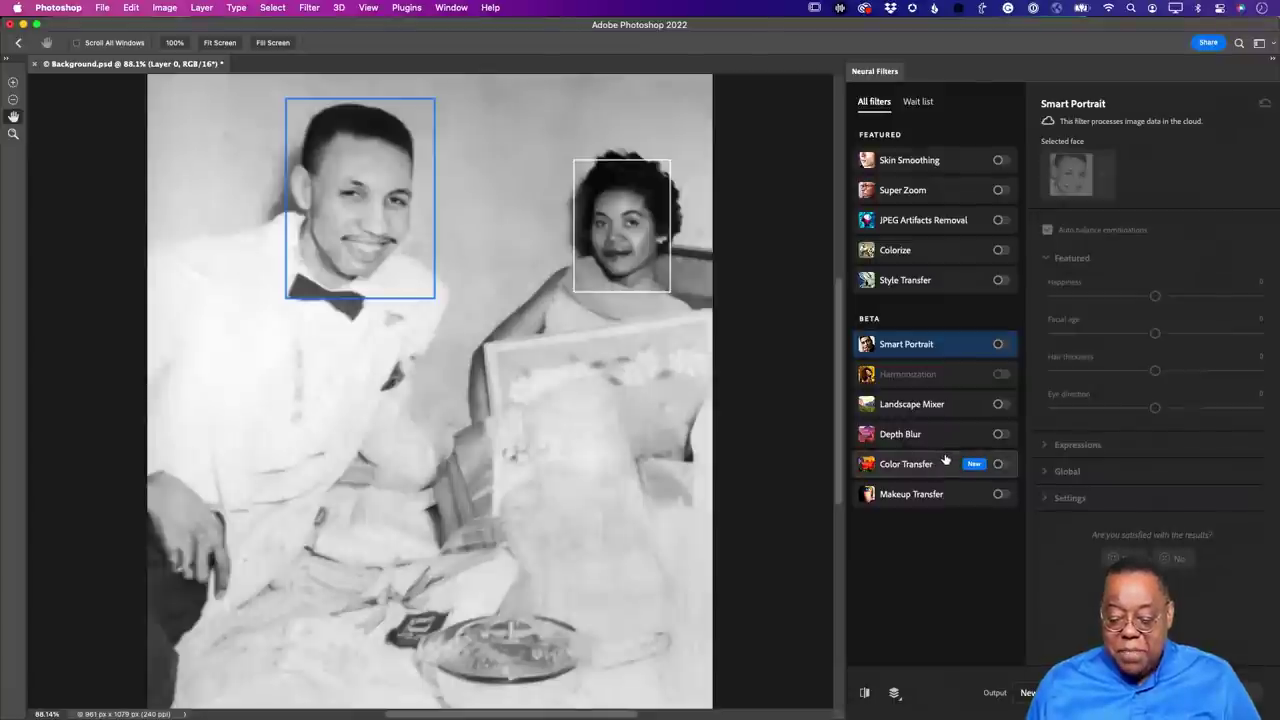
pyautogui.moveTo(945, 458)
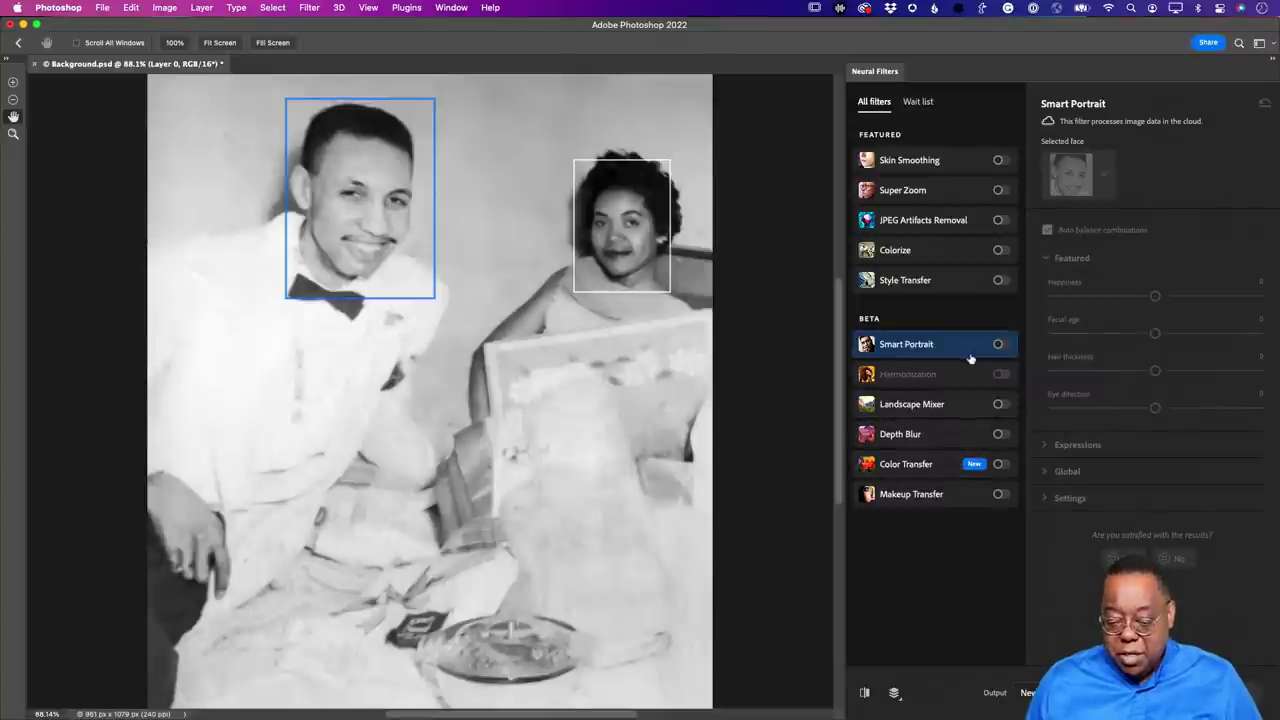
pyautogui.click(998, 251)
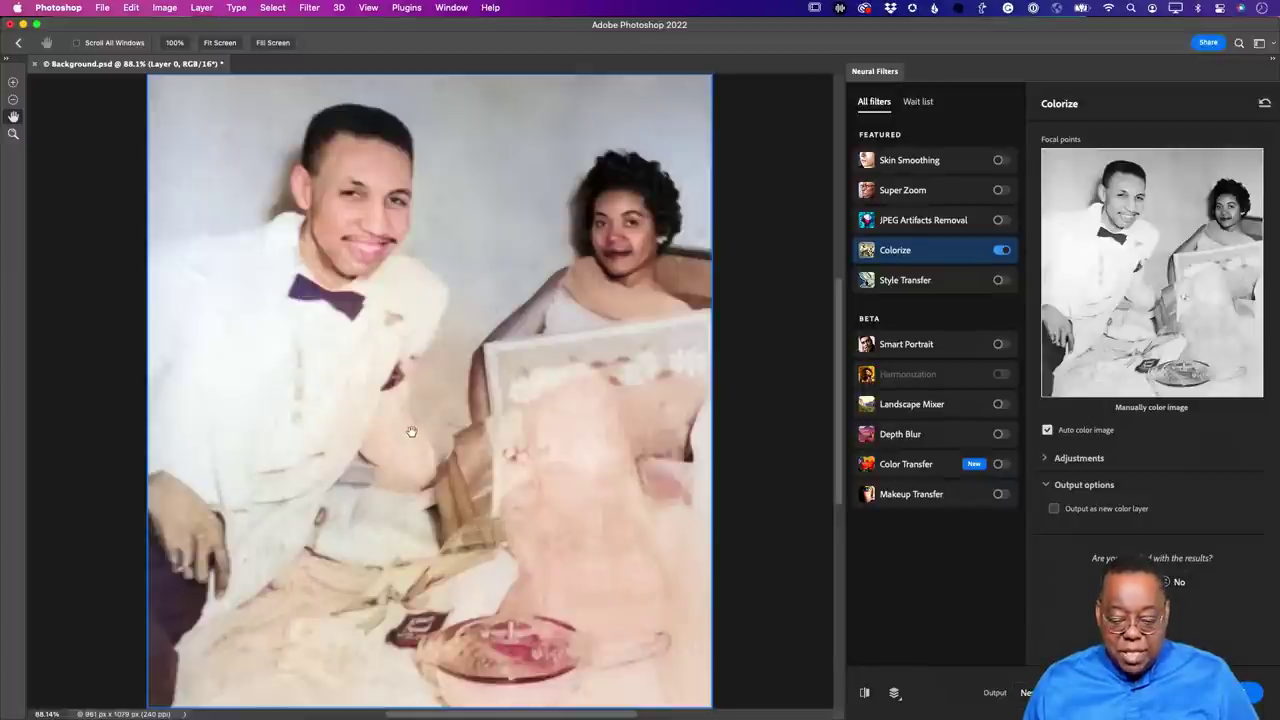
pyautogui.click(1046, 459)
pyautogui.scroll(-1, 1131, 510)
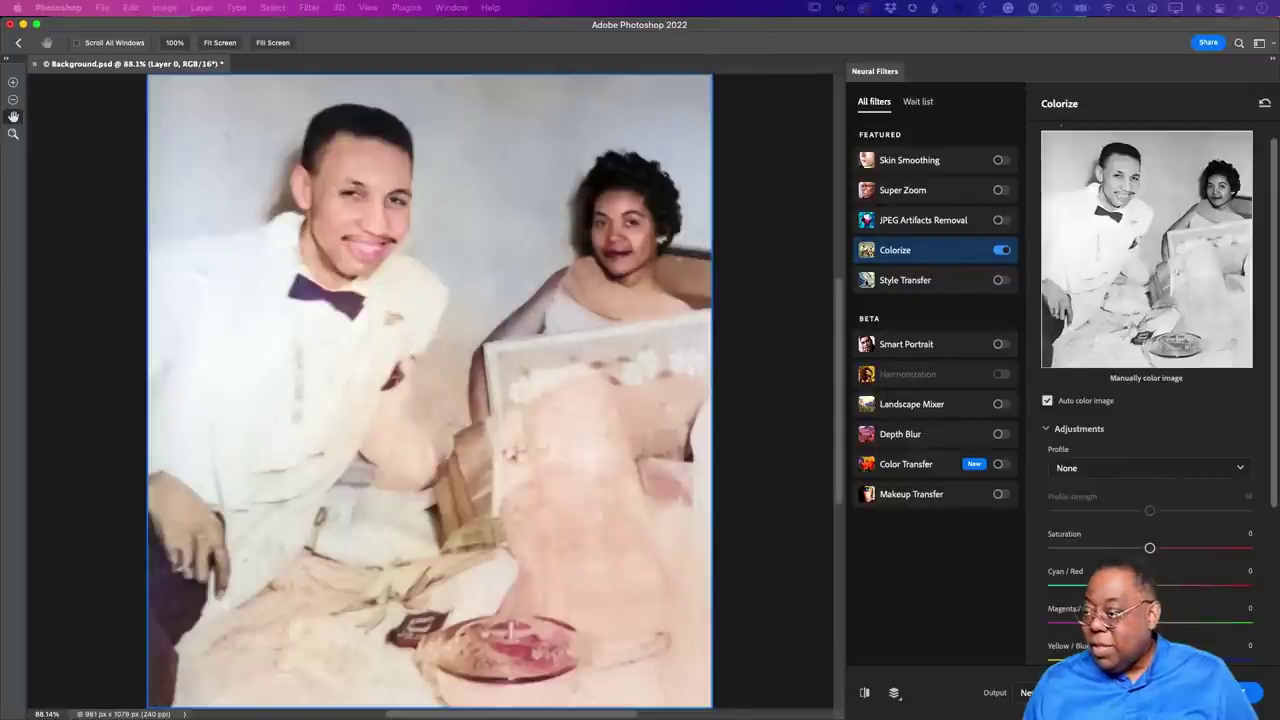
# Add a near-white focal point, color f4ebeb, over the pink area of the white picture in front of the woman.
pyautogui.moveTo(944, 344); pyautogui.dragTo(687, 150)
pyautogui.click(396, 191)
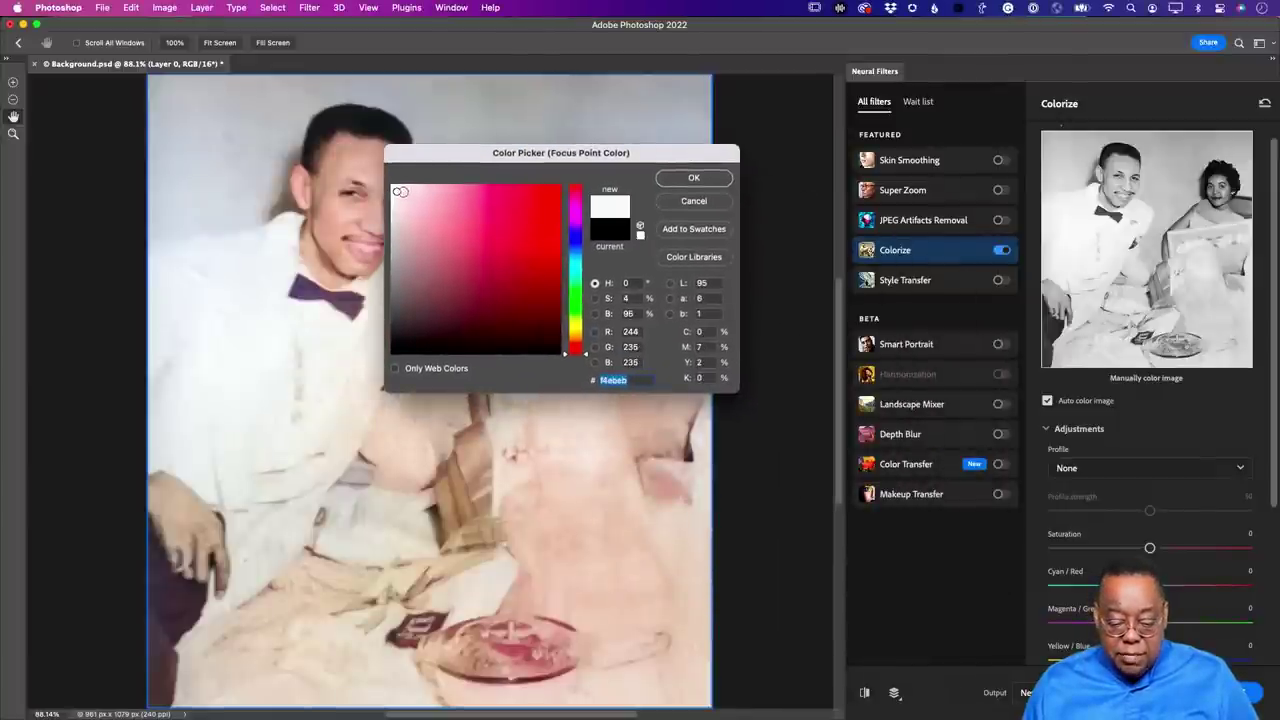
pyautogui.click(691, 178)
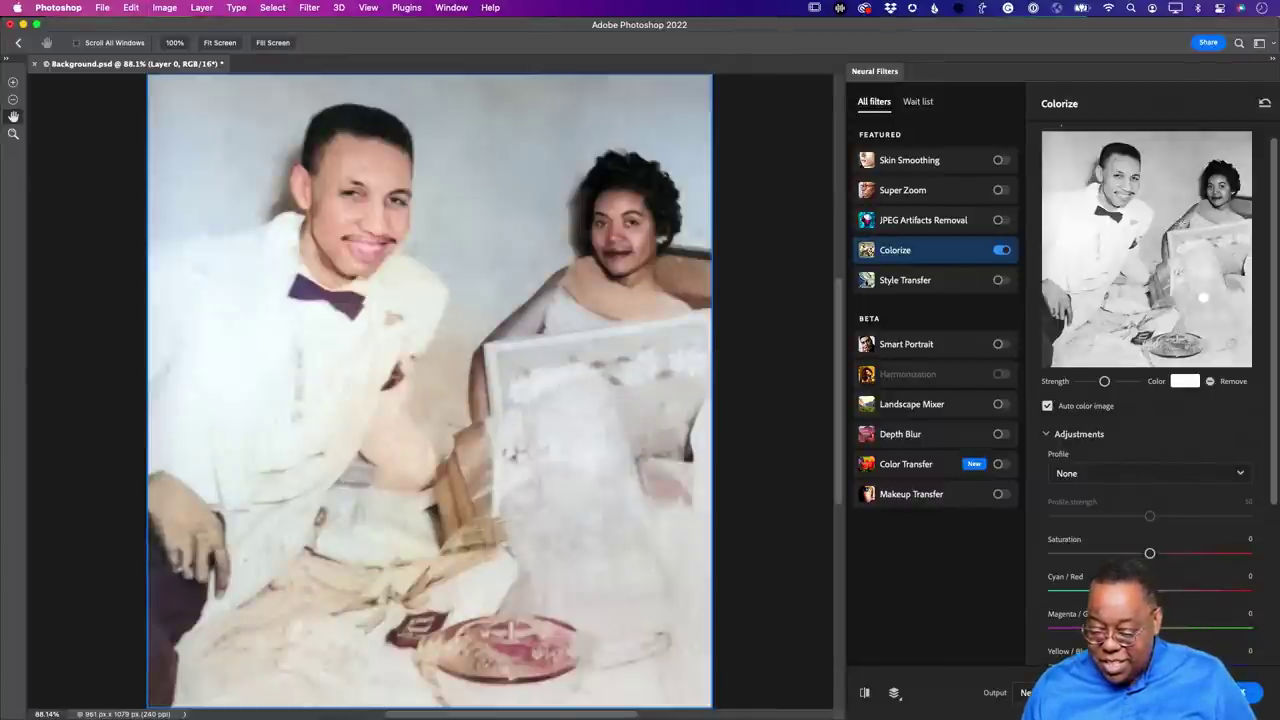
# Add a focal point on the woman's arm beside the picture frame and color it brown with hue 42.
pyautogui.click(1185, 381)
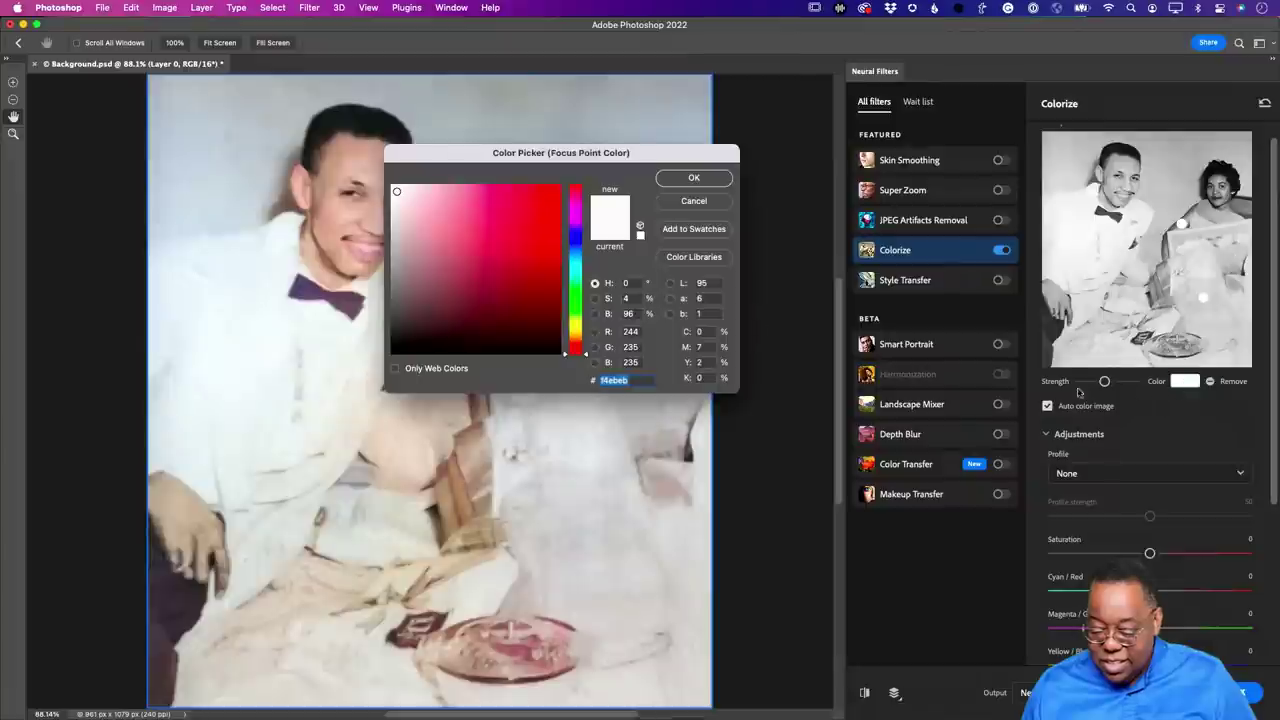
pyautogui.moveTo(519, 151); pyautogui.dragTo(816, 222)
pyautogui.moveTo(877, 410); pyautogui.dragTo(880, 404)
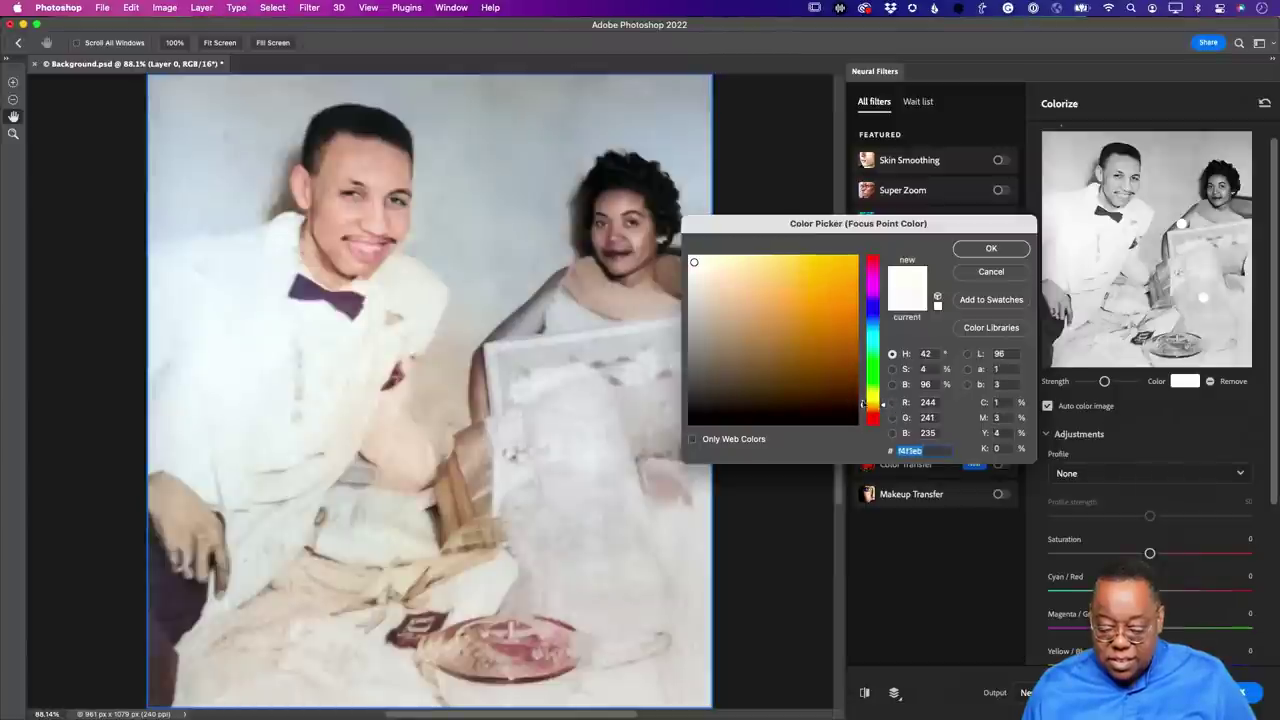
pyautogui.click(770, 359)
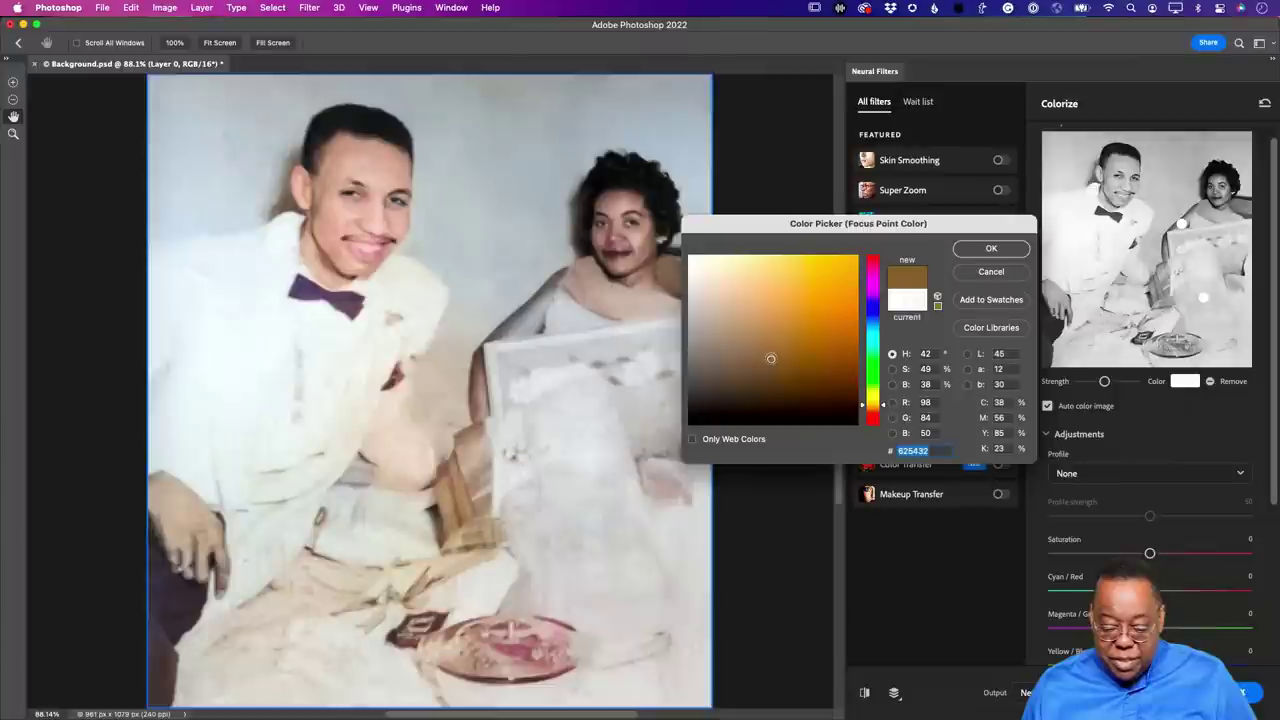
pyautogui.moveTo(772, 357); pyautogui.dragTo(771, 352)
pyautogui.click(991, 248)
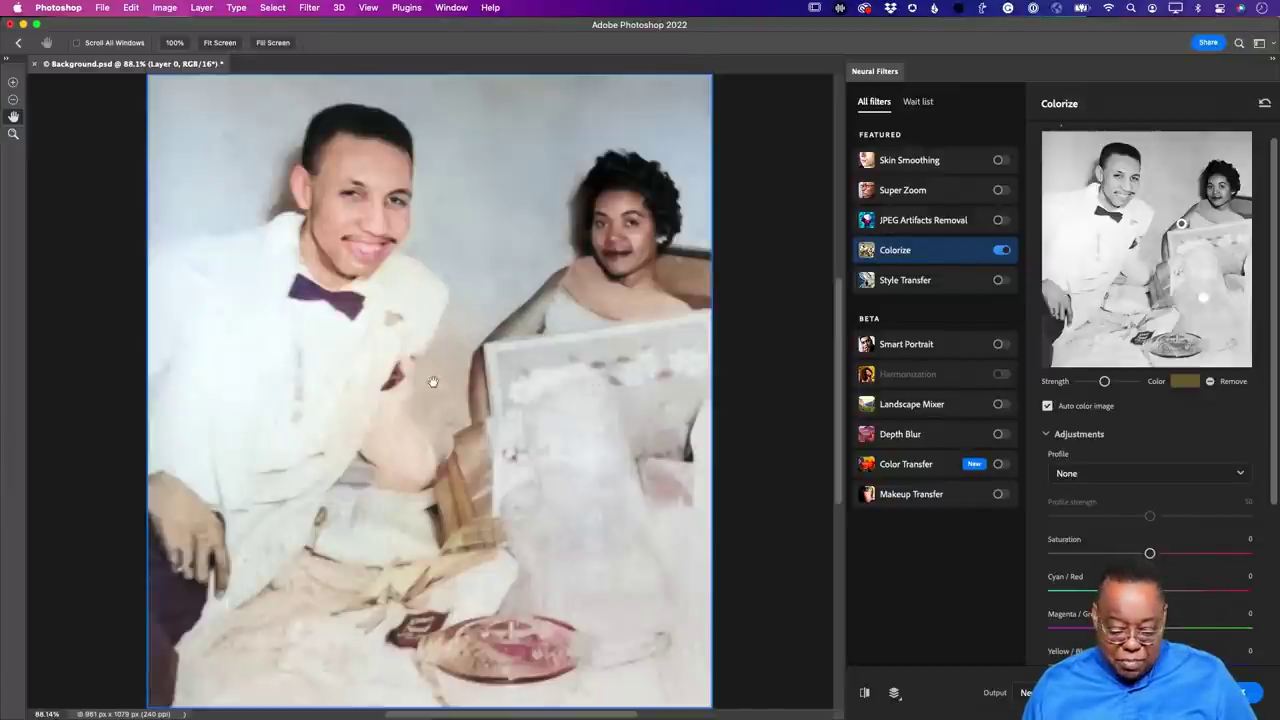
# Place brown focal points on the pink area beside the man's jacket and on the tablecloth, and apply the Colorize filter.
pyautogui.click(1135, 266)
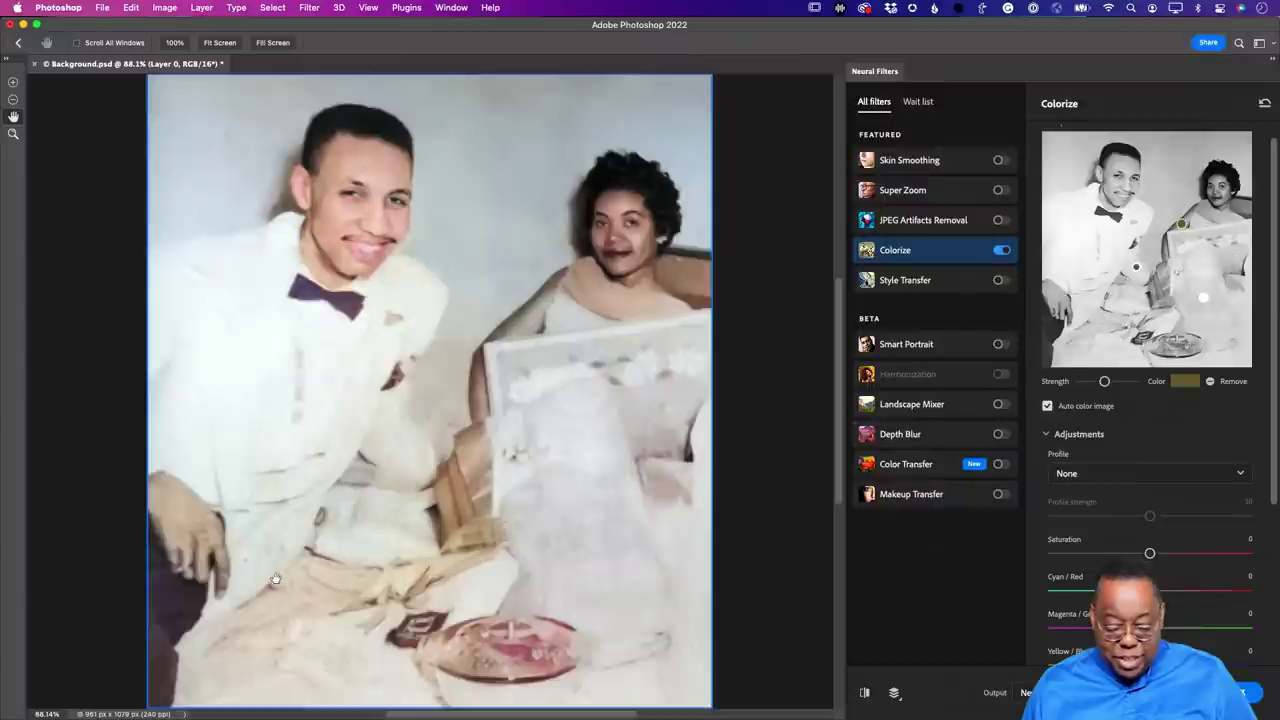
pyautogui.click(1094, 333)
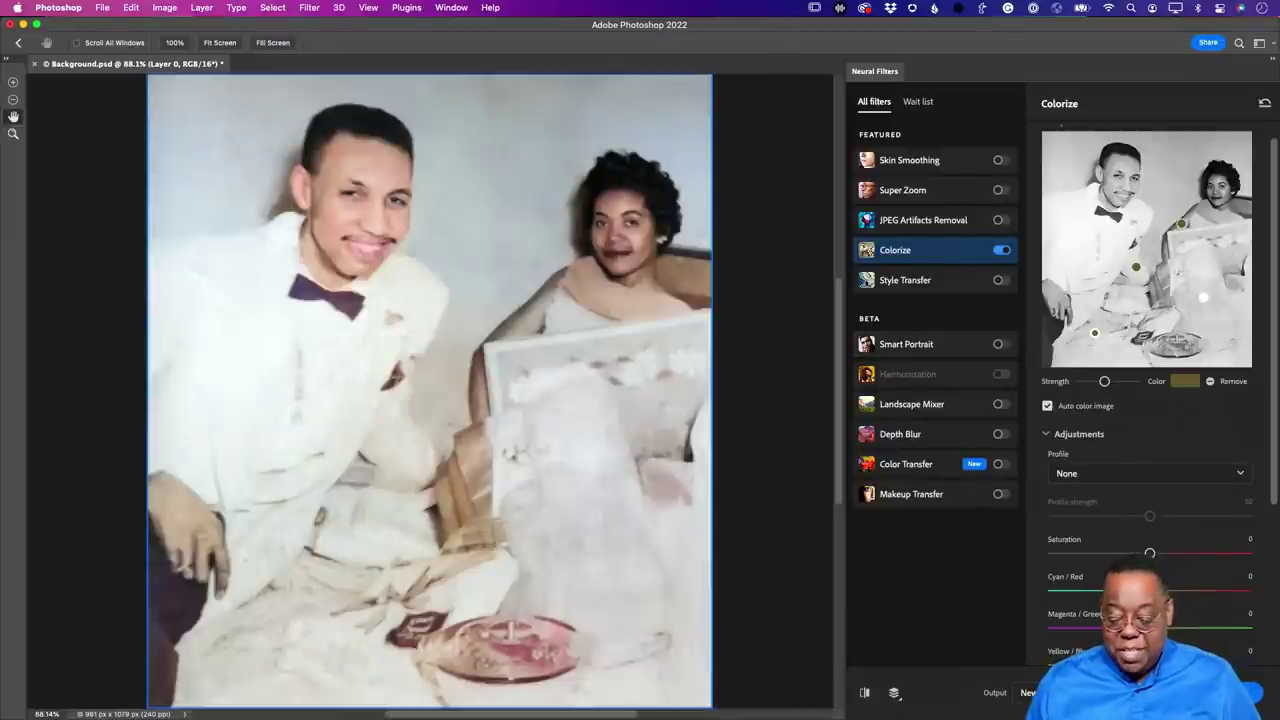
pyautogui.click(1250, 692)
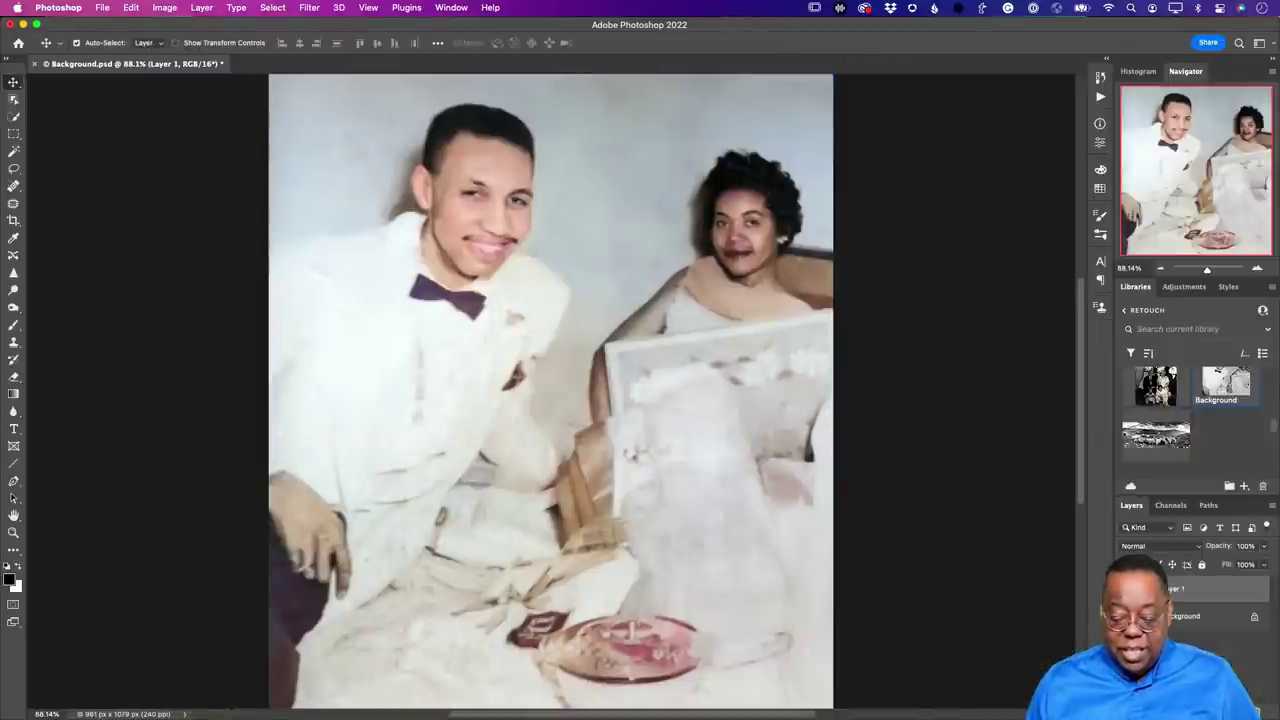
# Compare the colorized layer with the black-and-white original, and close Background.psd without saving.
pyautogui.click(1131, 588)
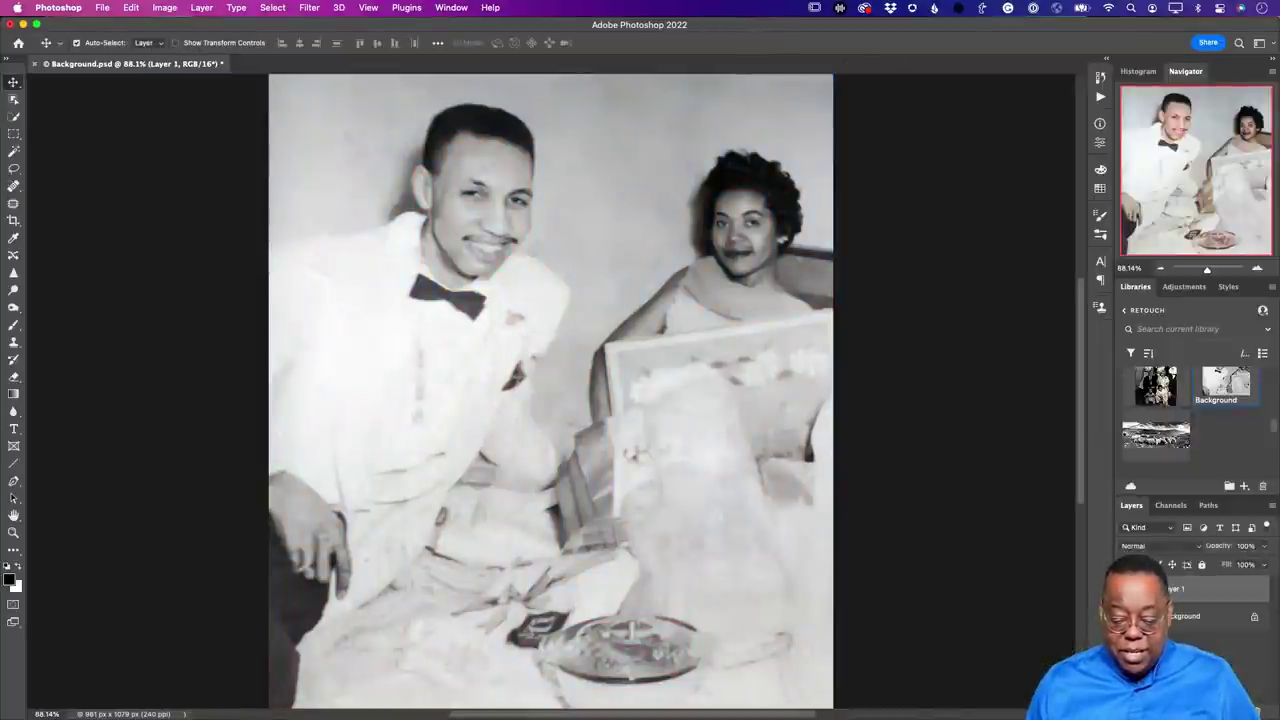
pyautogui.click(1131, 588)
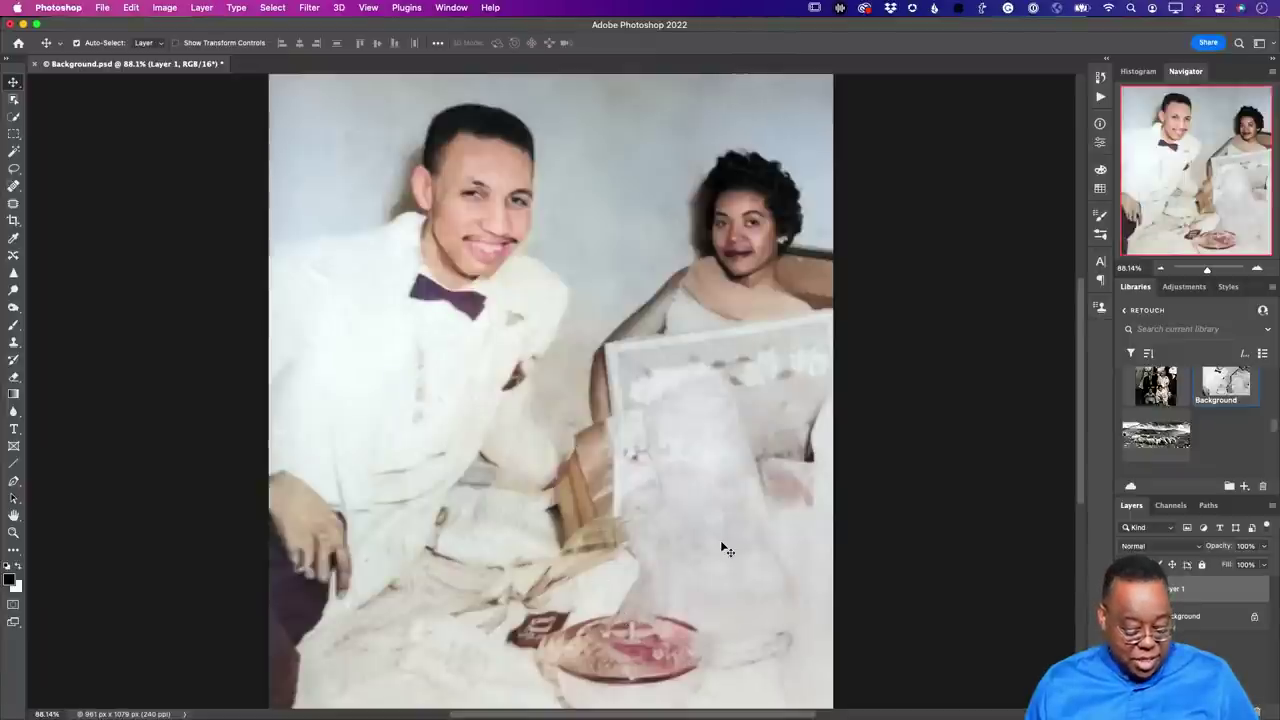
pyautogui.press('super+w')
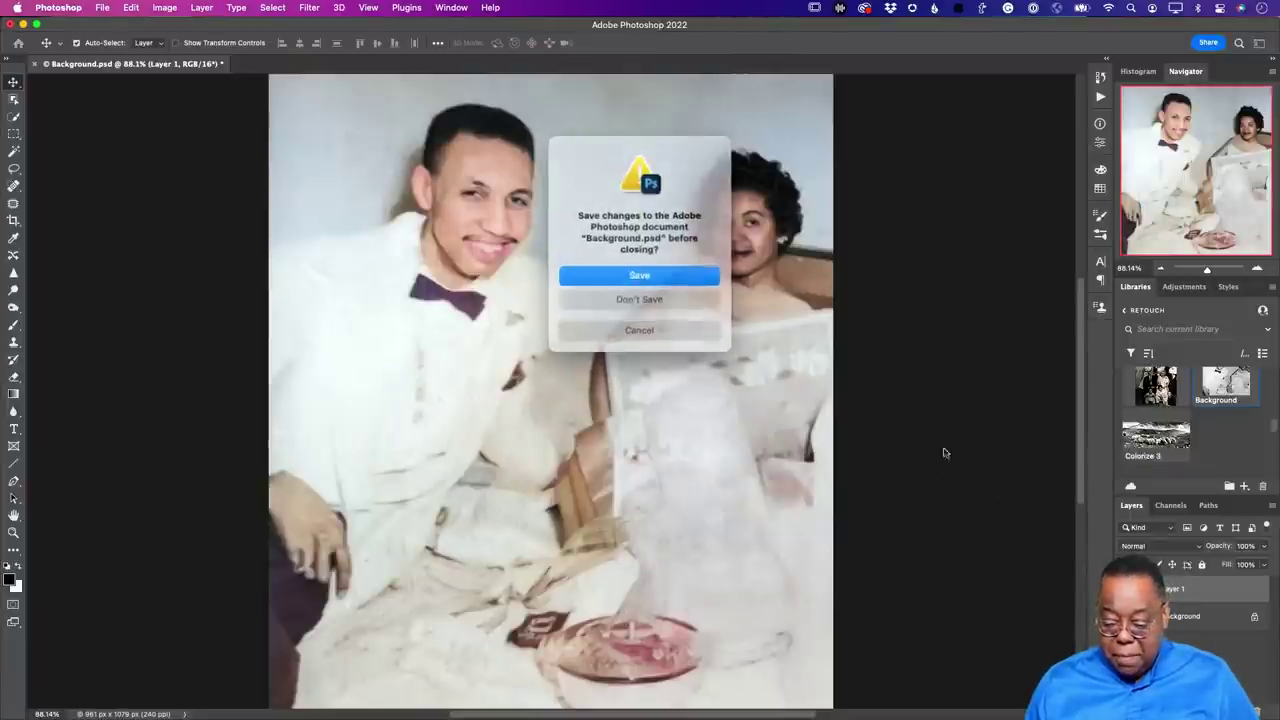
pyautogui.click(612, 297)
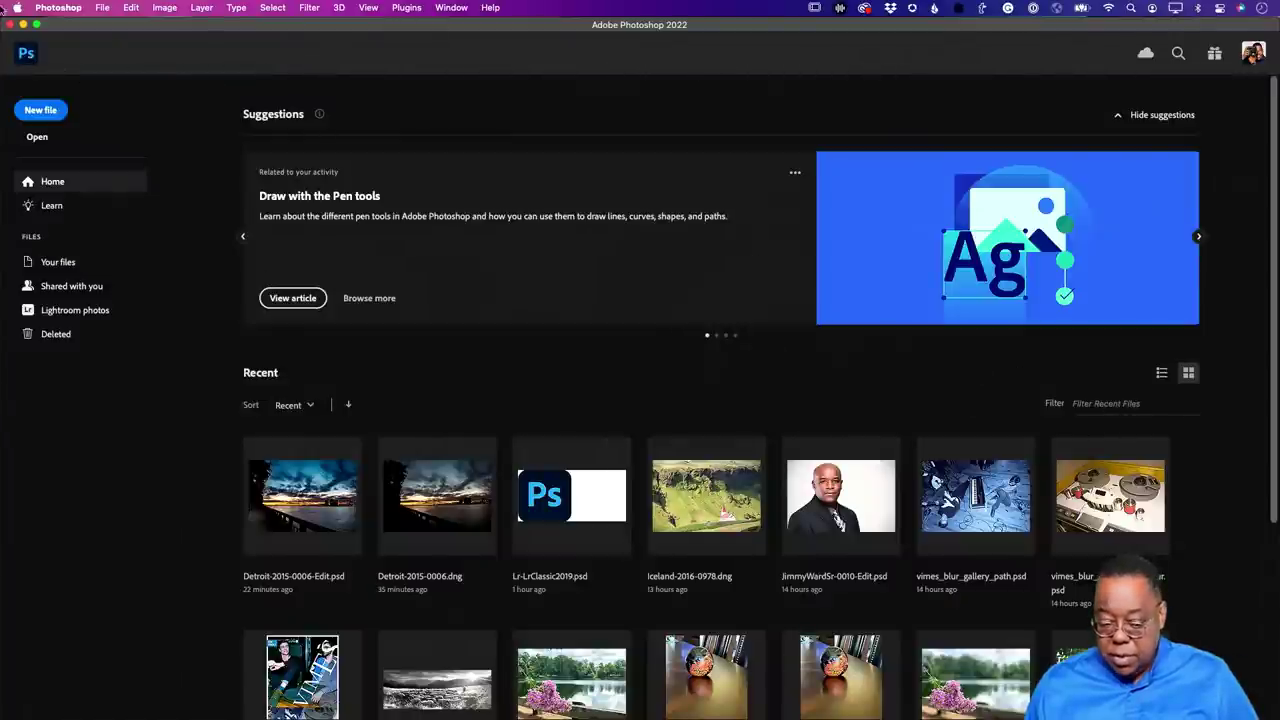
pyautogui.click(28, 53)
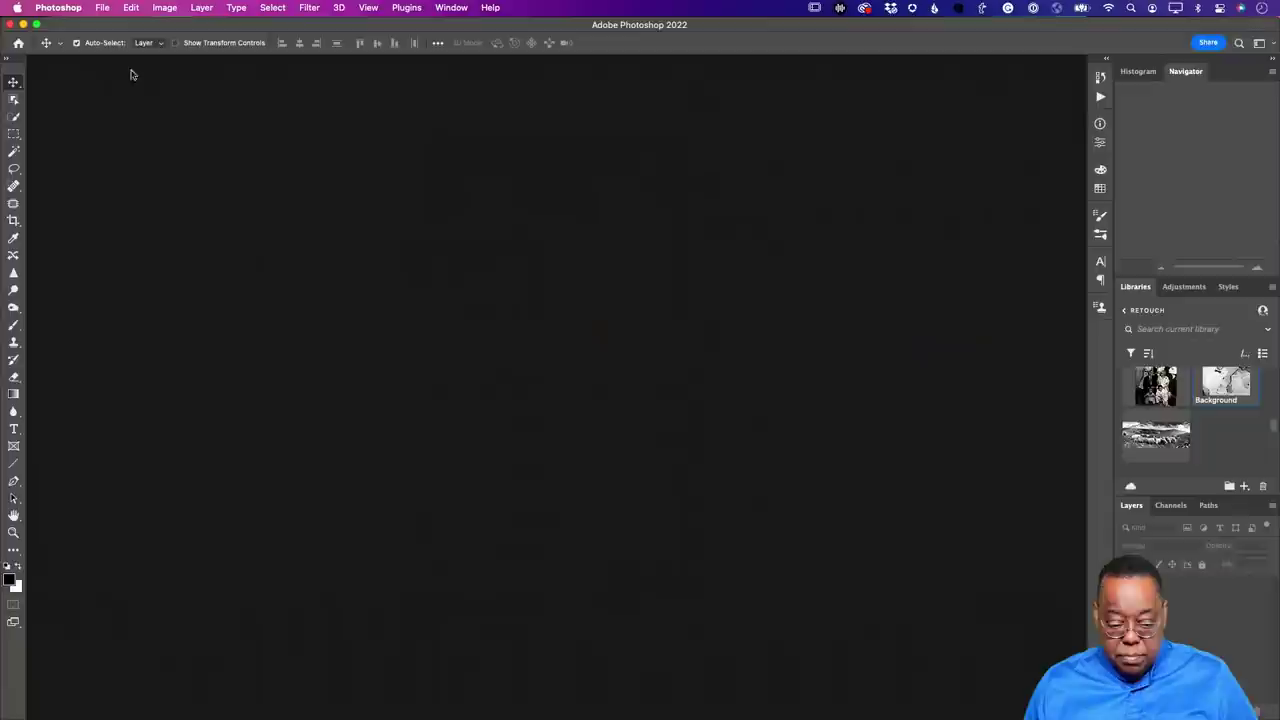
# Open the Colorize 3 sheep landscape from the library and turn on the Colorize neural filter with its adjustments expanded.
pyautogui.doubleClick(1147, 440)
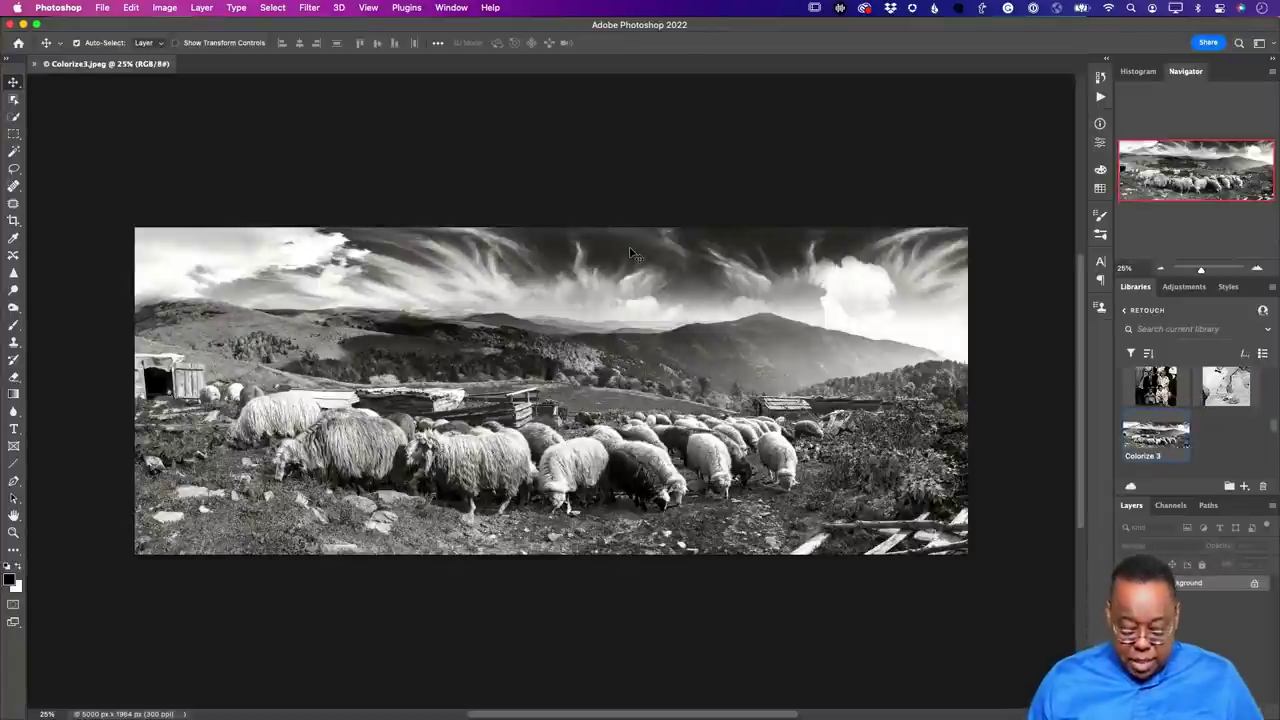
pyautogui.press('super+0')
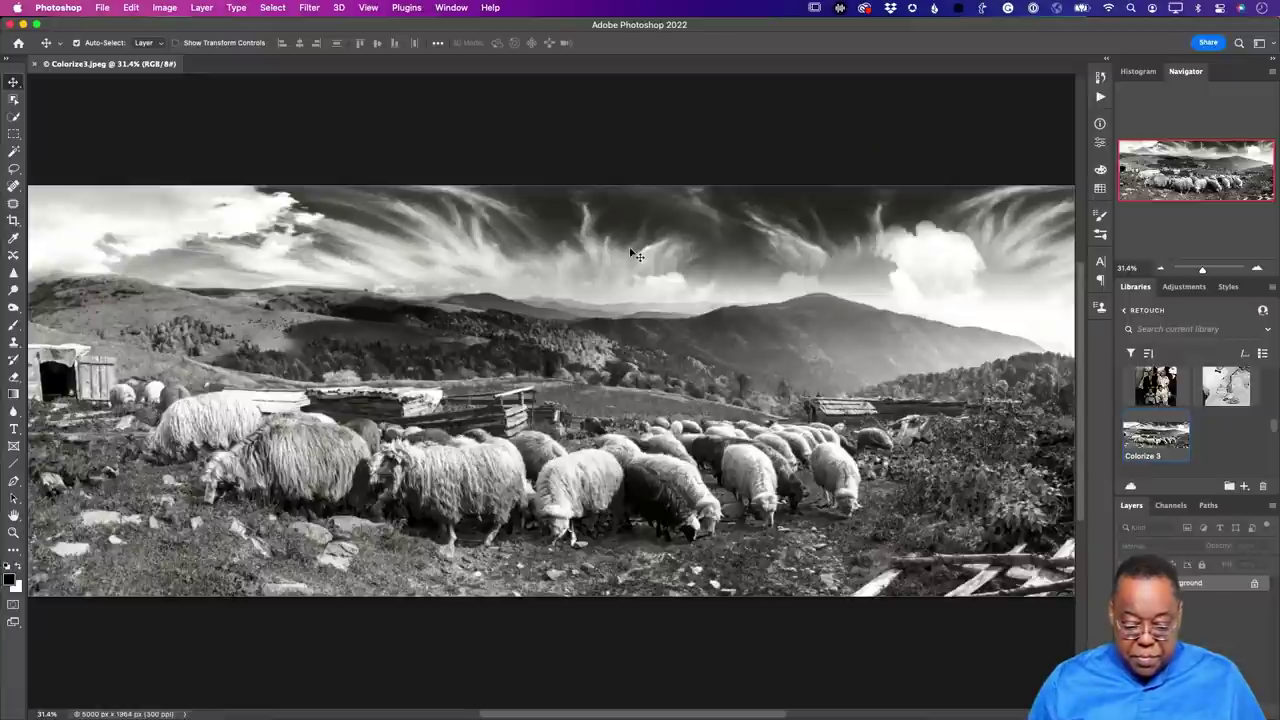
pyautogui.click(308, 8)
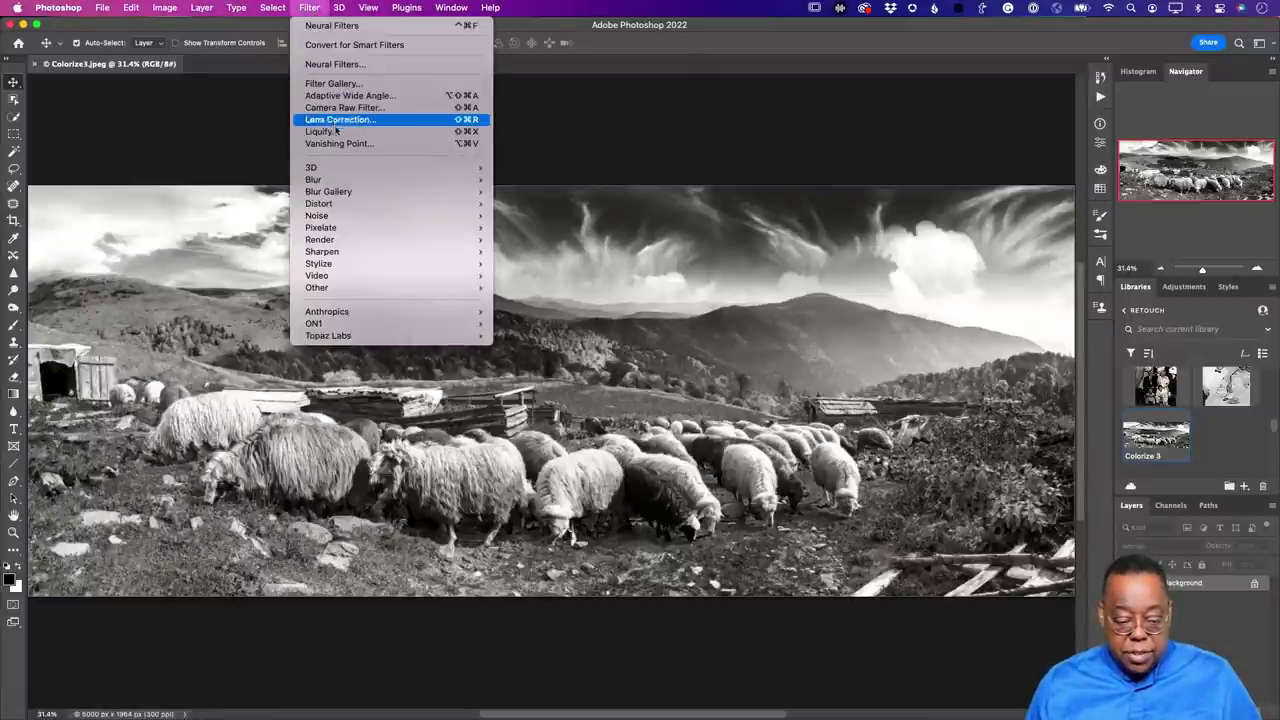
pyautogui.moveTo(343, 169)
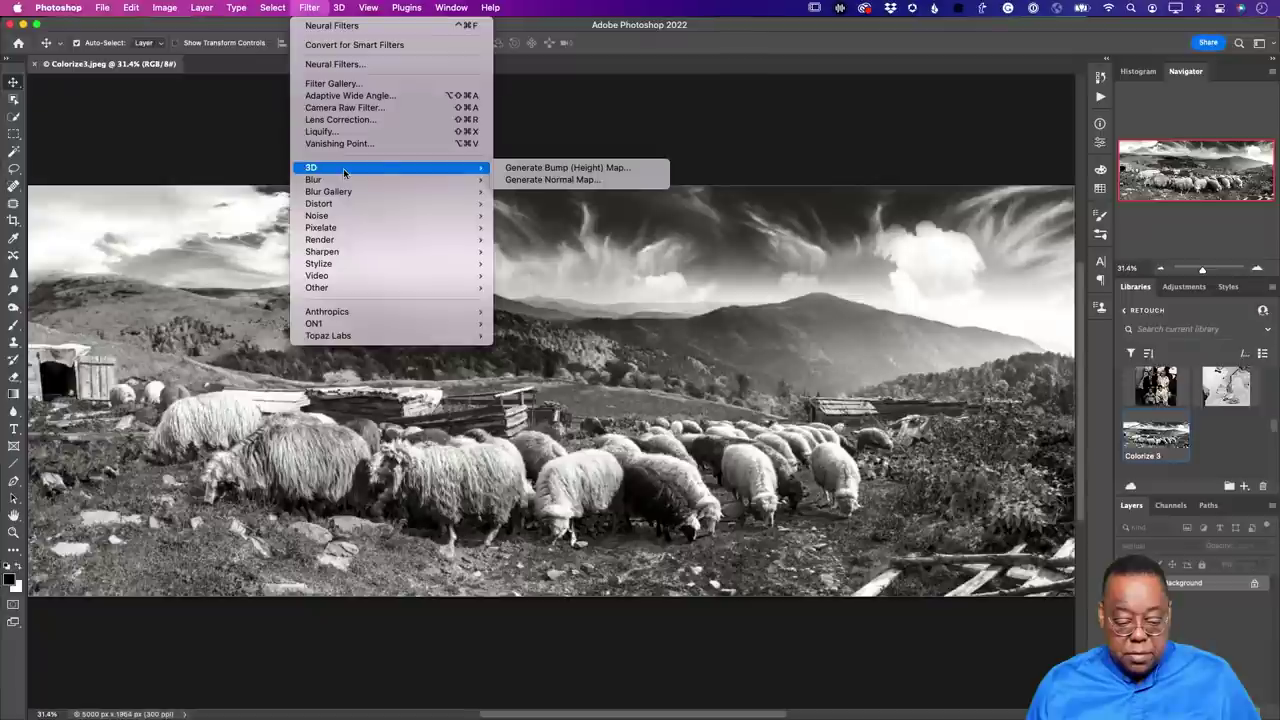
pyautogui.click(335, 64)
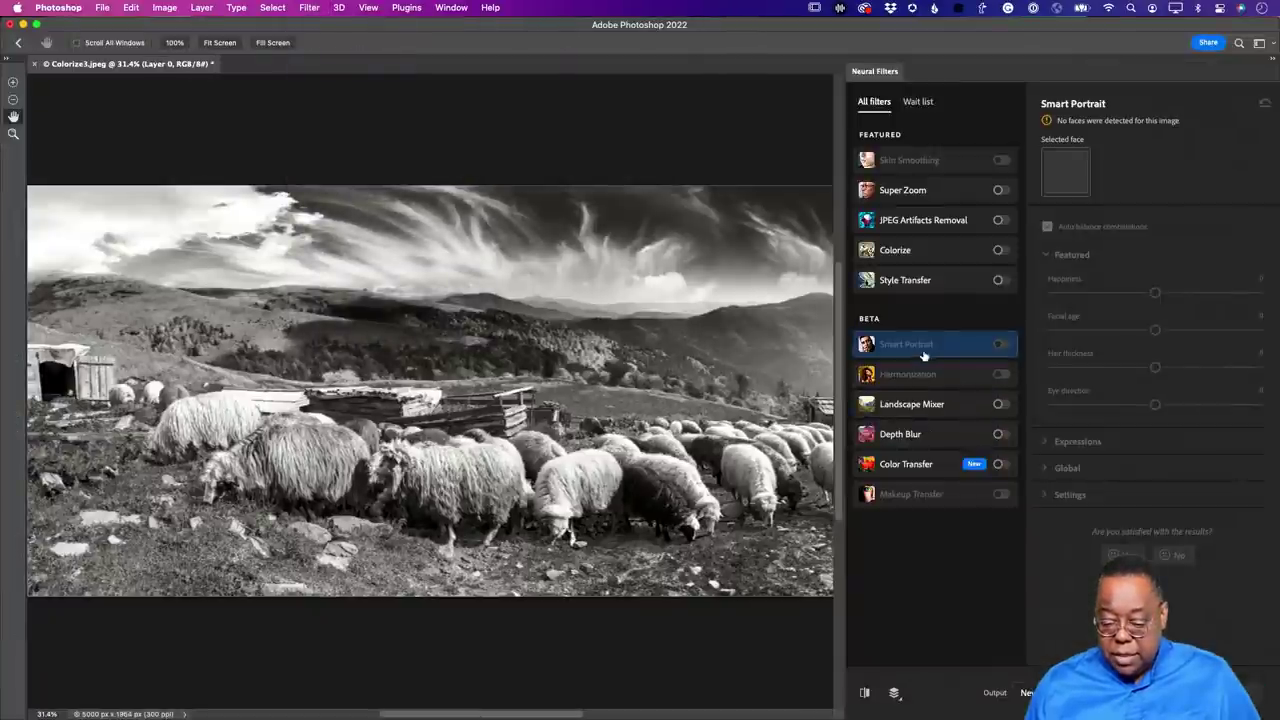
pyautogui.click(998, 251)
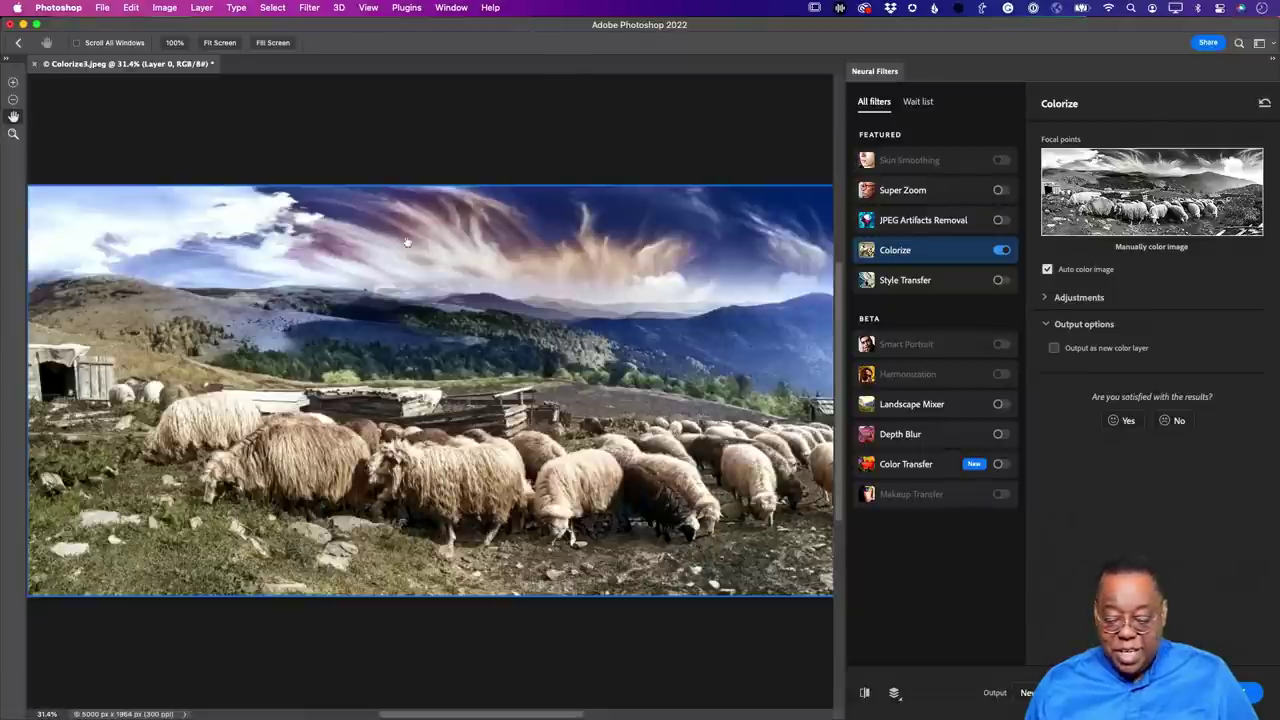
pyautogui.click(1046, 300)
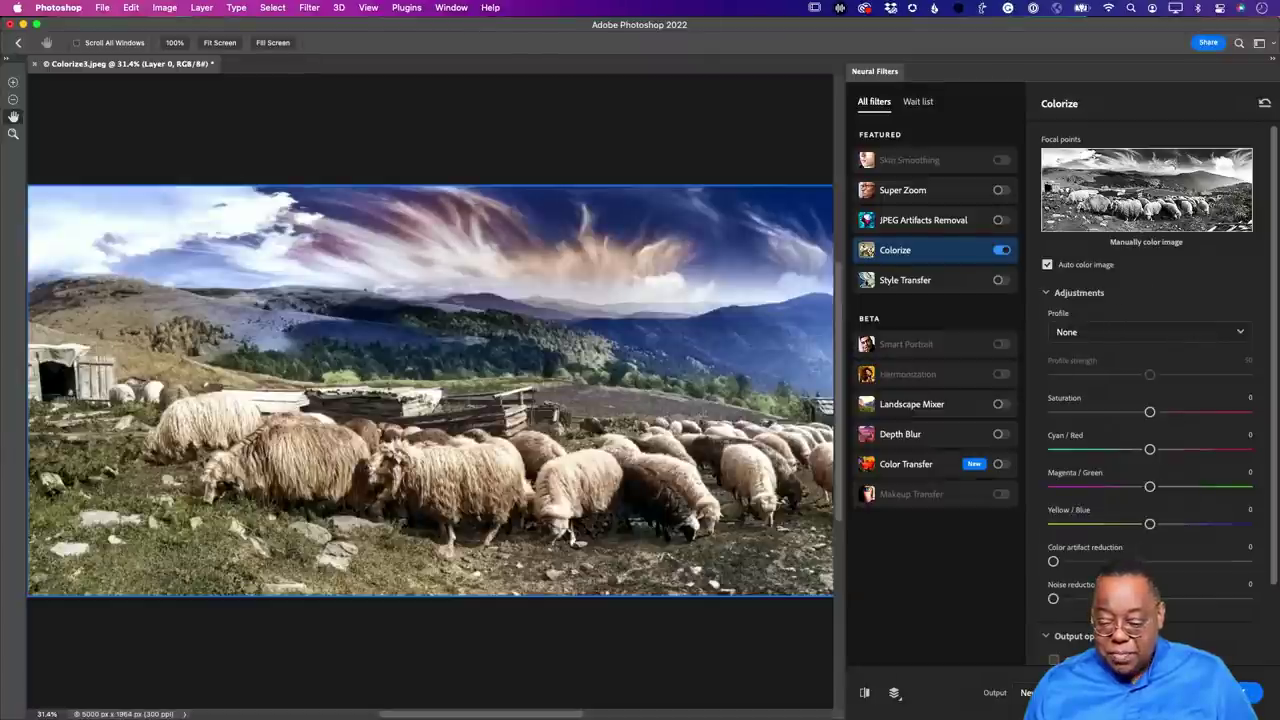
# Add a focal point on the orange-tinted clouds and color it blue with RGB 39, 87, 117.
pyautogui.click(1158, 166)
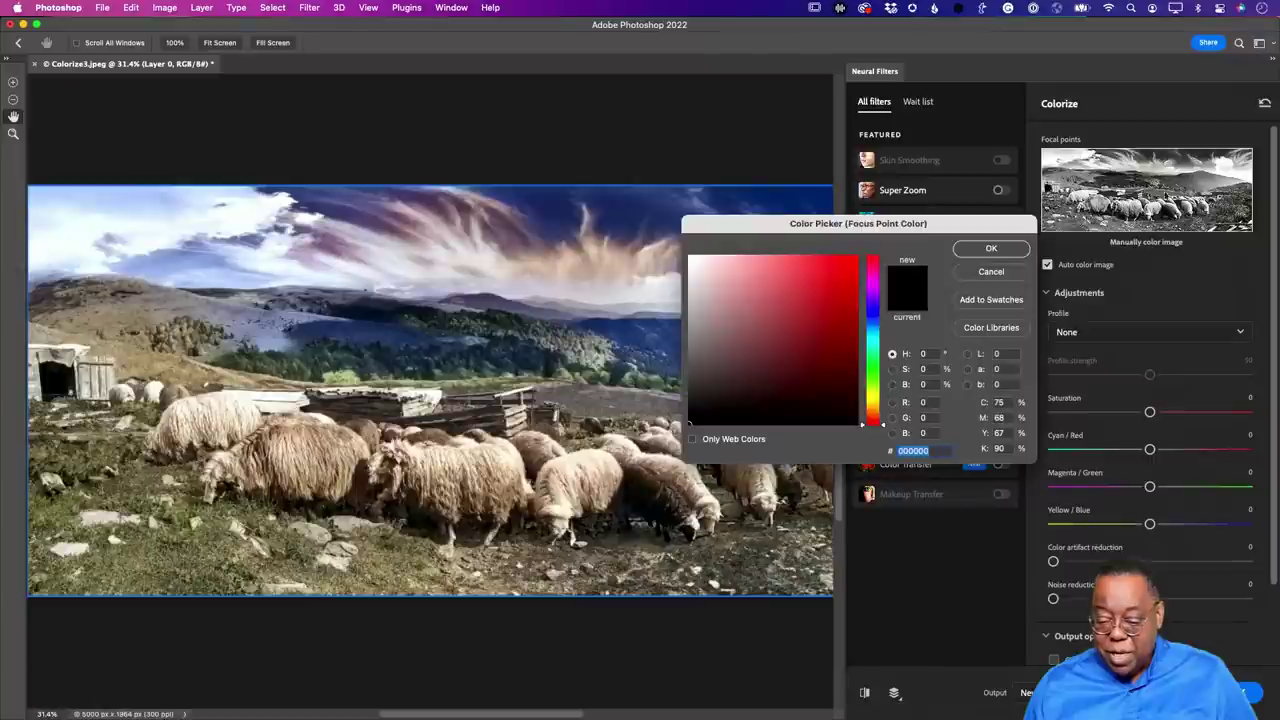
pyautogui.moveTo(817, 226); pyautogui.dragTo(1003, 341)
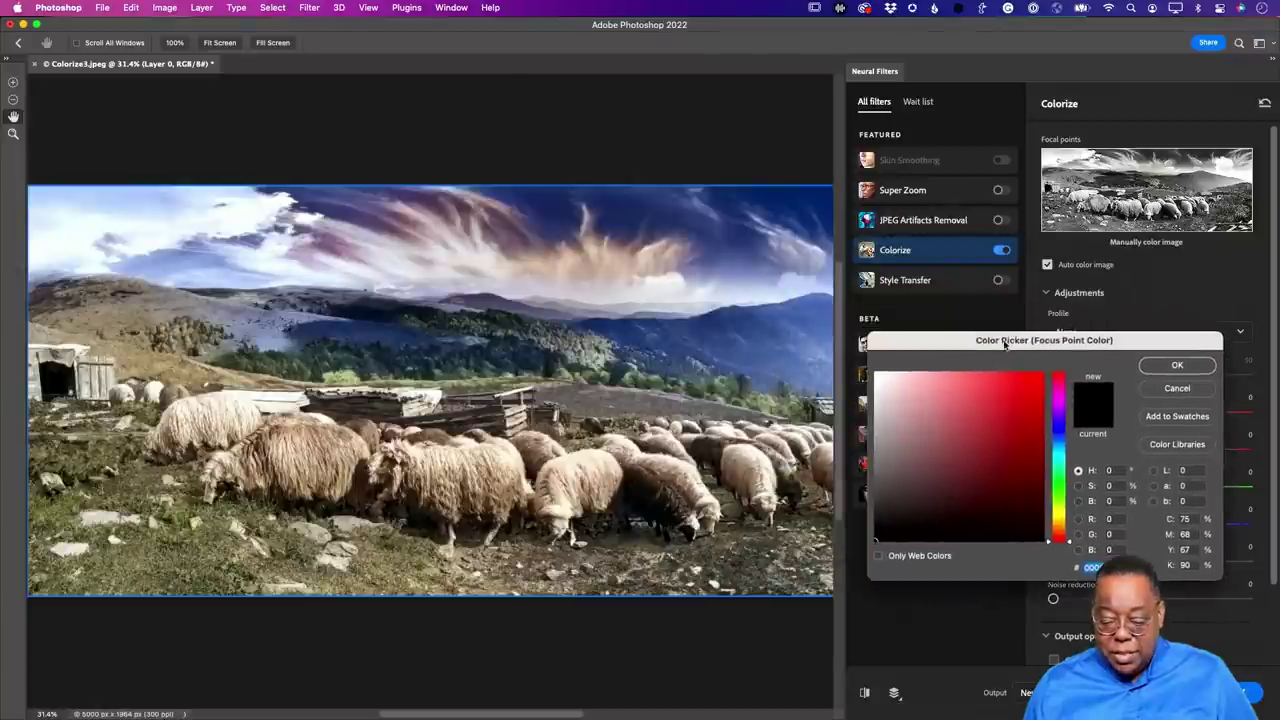
pyautogui.click(1066, 446)
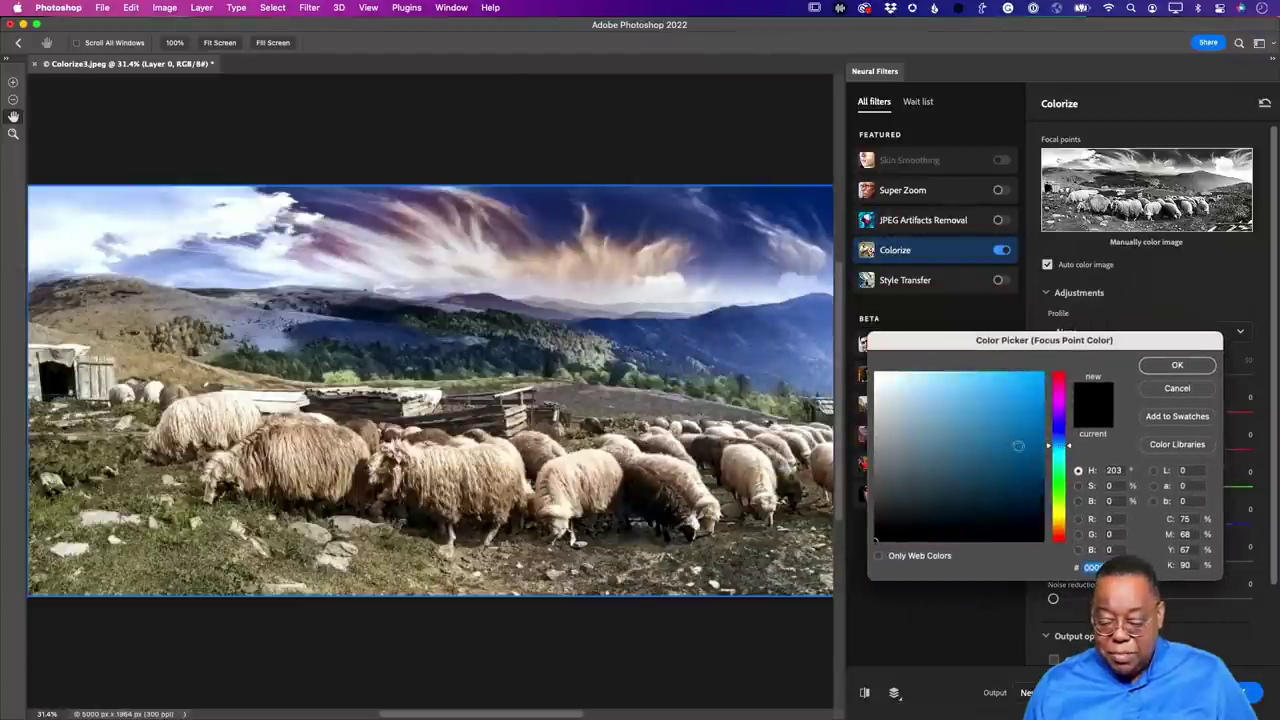
pyautogui.click(970, 419)
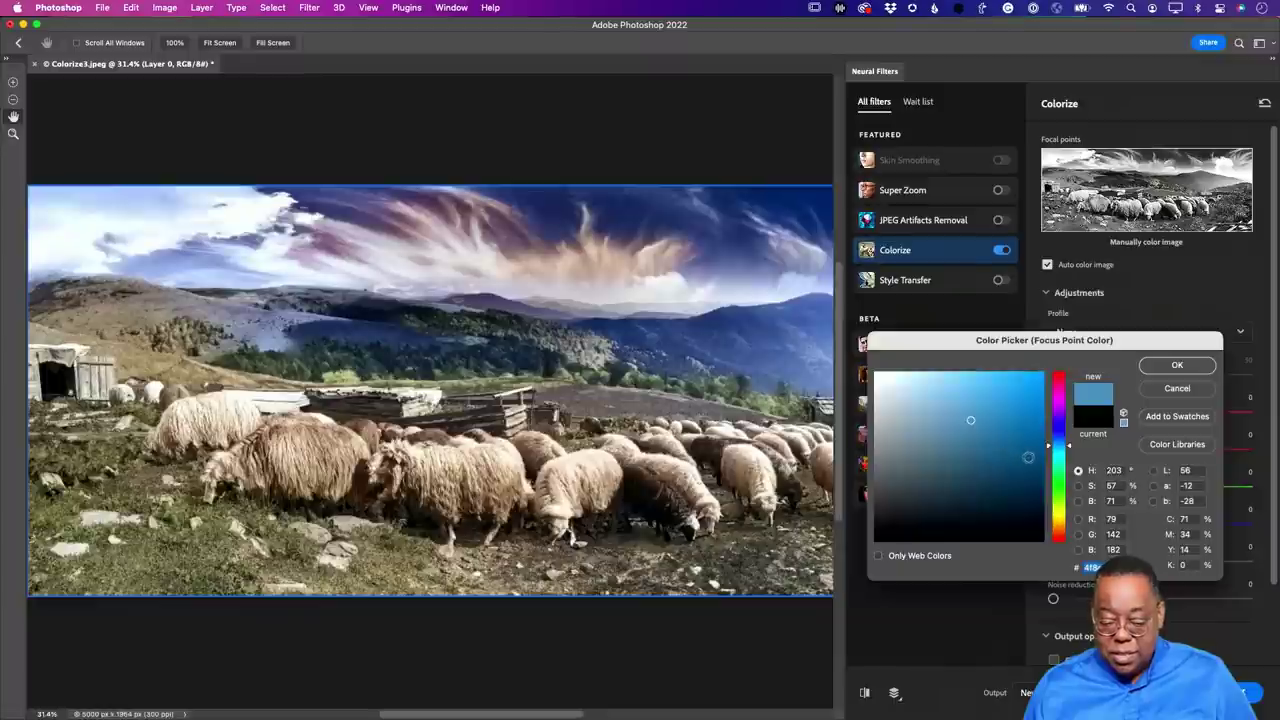
pyautogui.click(987, 462)
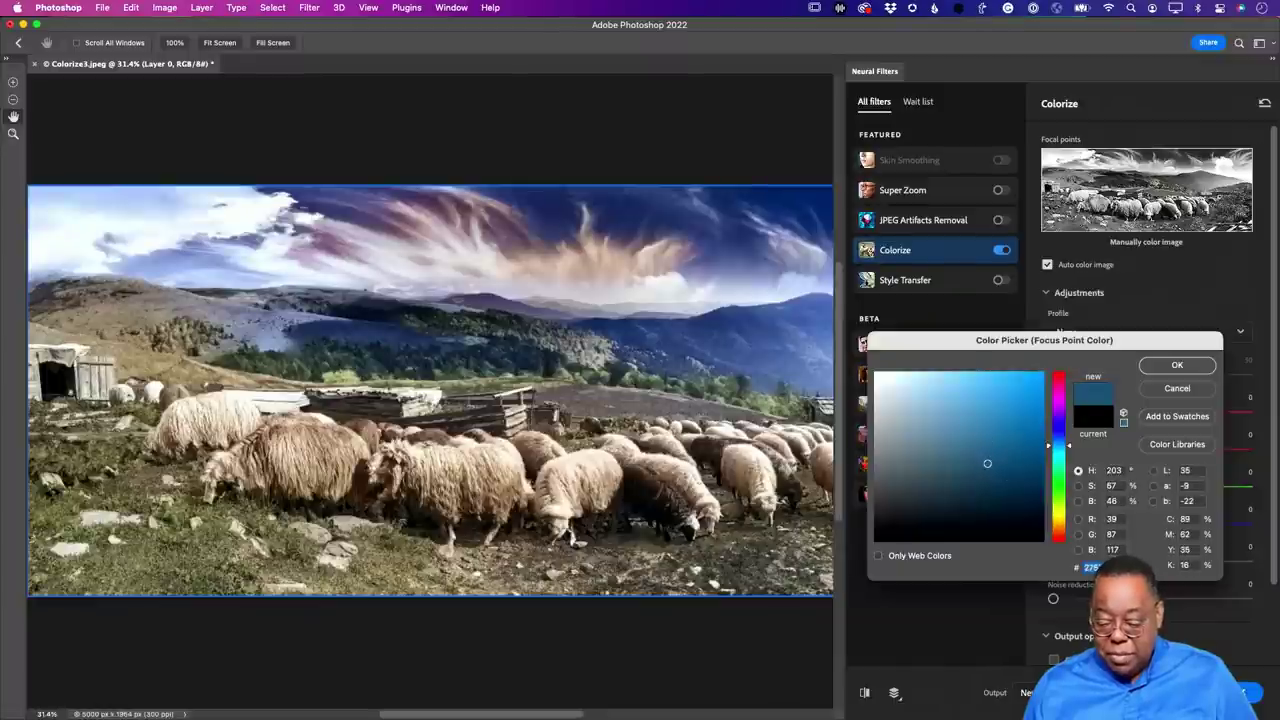
pyautogui.click(1166, 367)
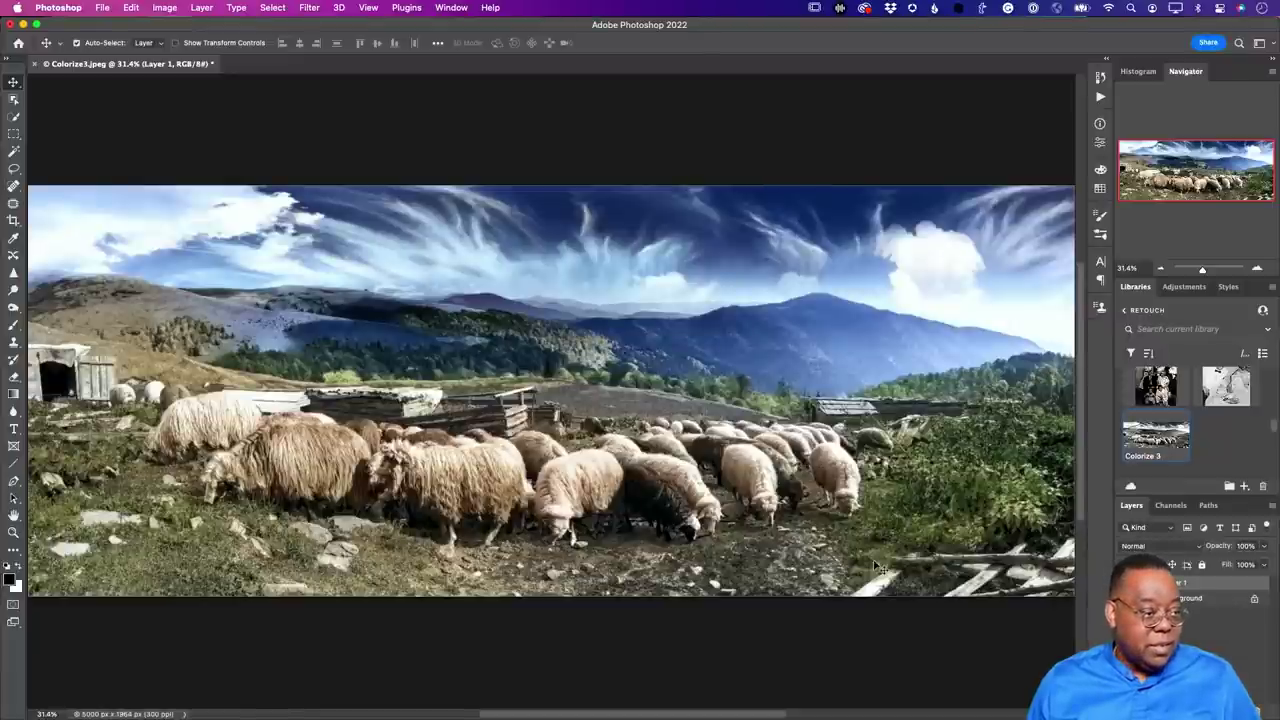
# Close Colorize3.jpeg without saving and return from the home screen to the empty workspace.
pyautogui.press('super+a')
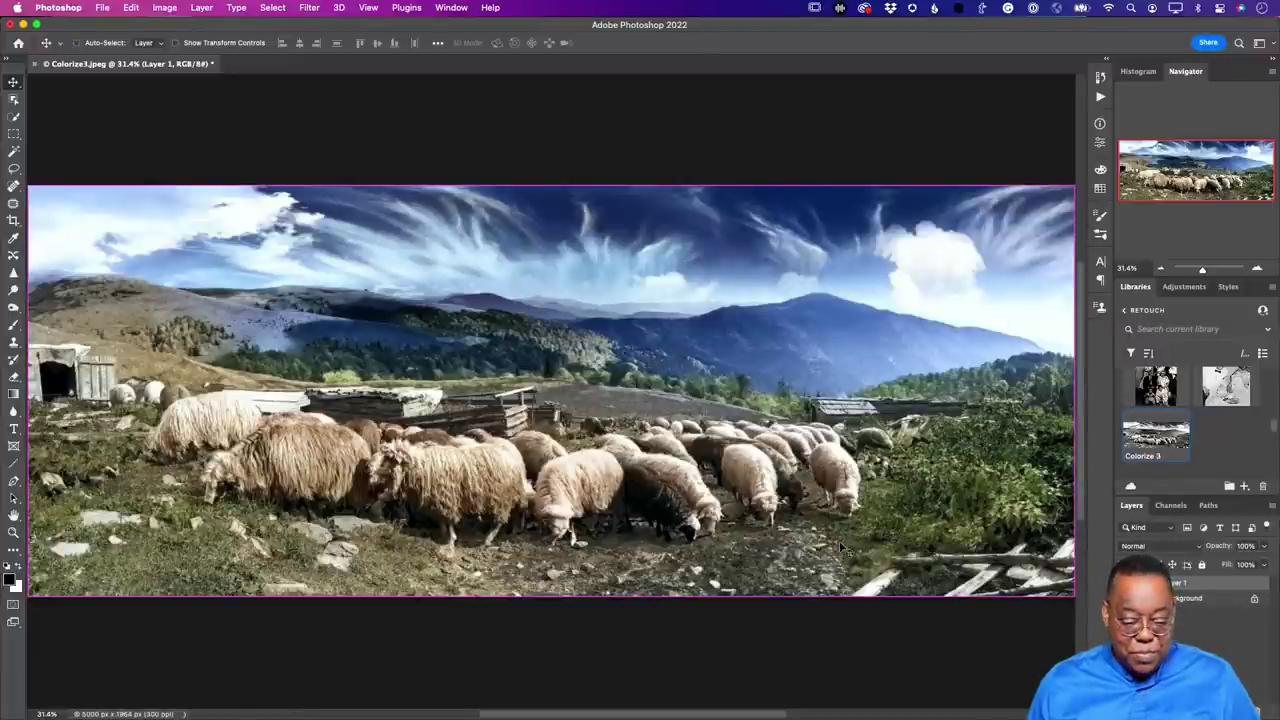
pyautogui.press('super+w')
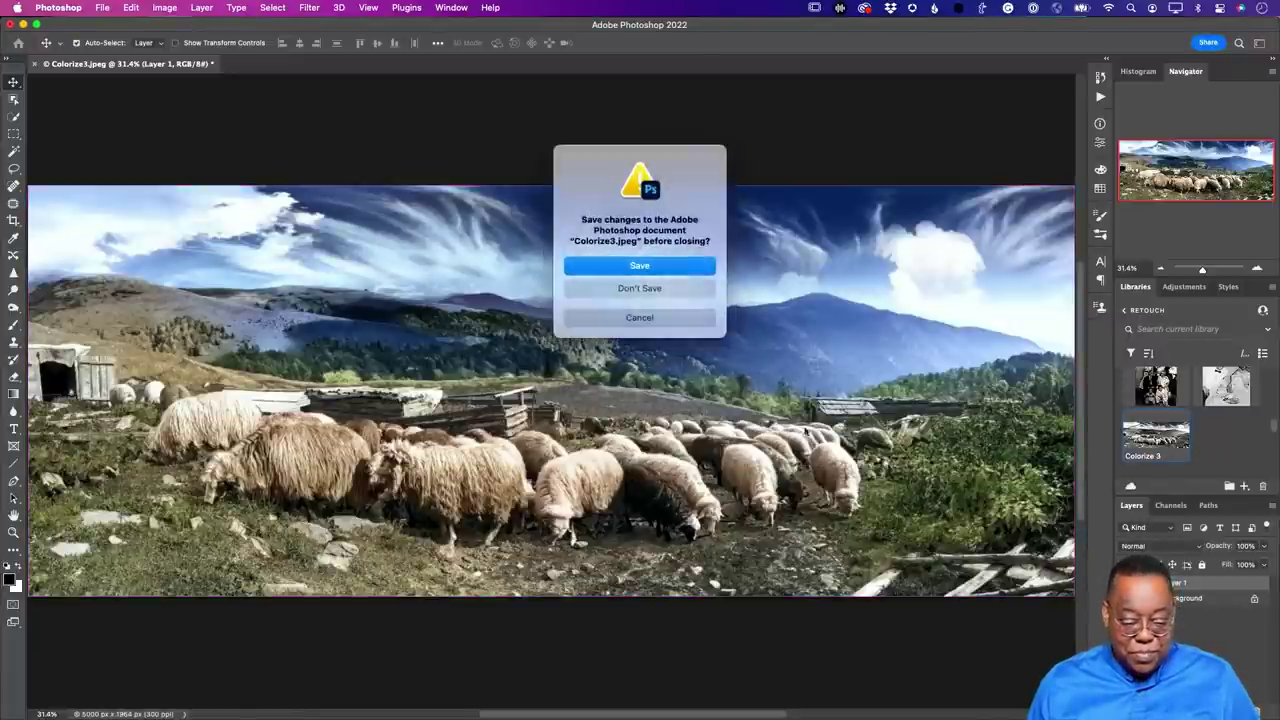
pyautogui.click(668, 289)
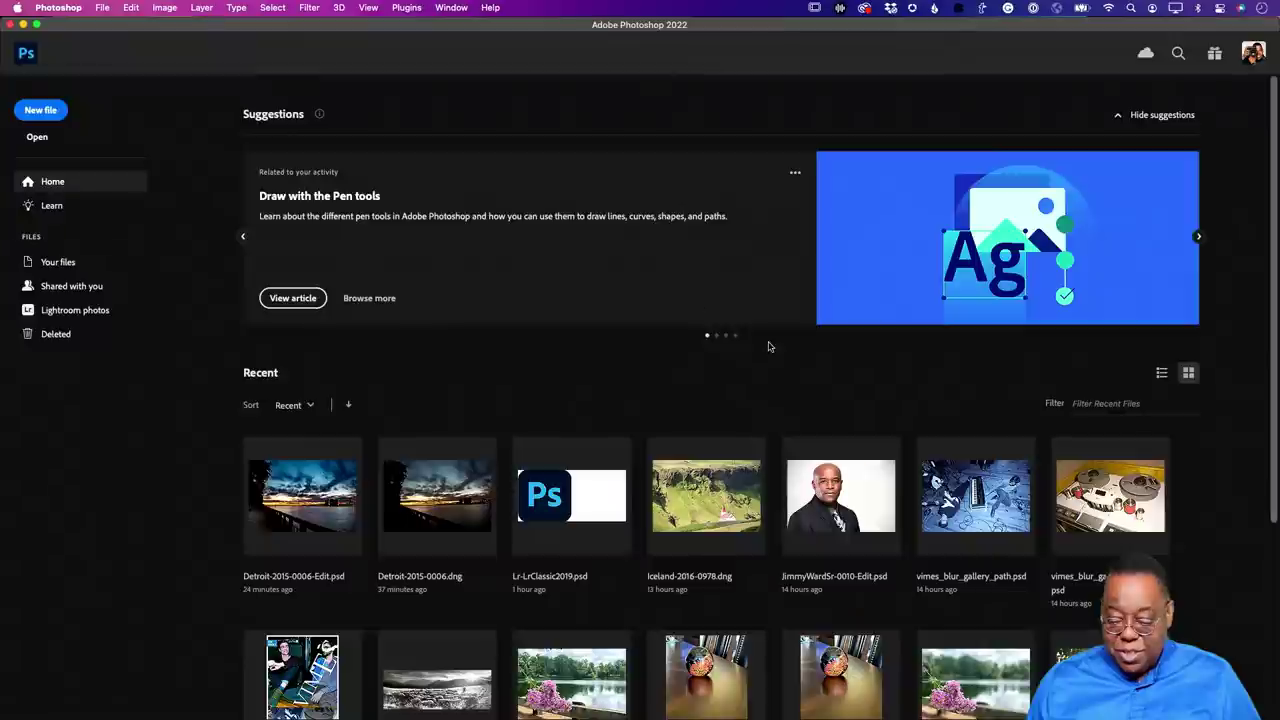
pyautogui.click(25, 56)
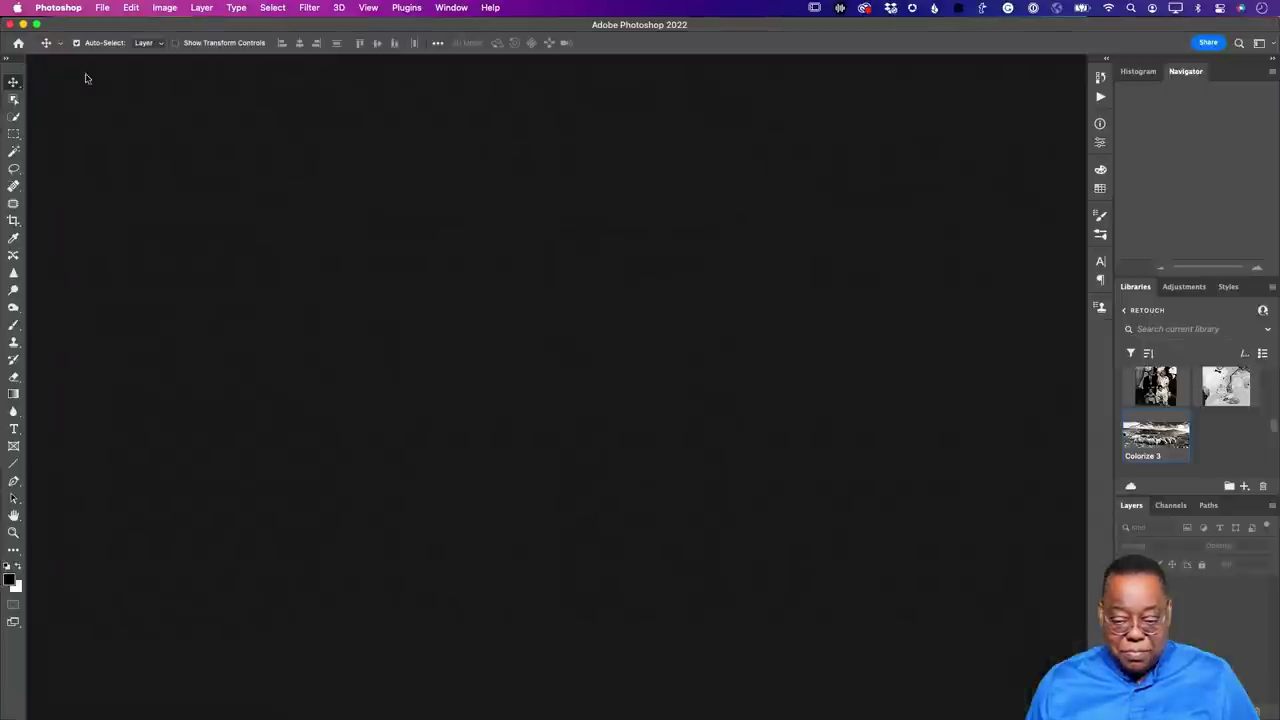
# Open the composite of the smiling curly-haired woman in the autumn forest from the Retouch library's Color Harmonization group.
pyautogui.click(1128, 312)
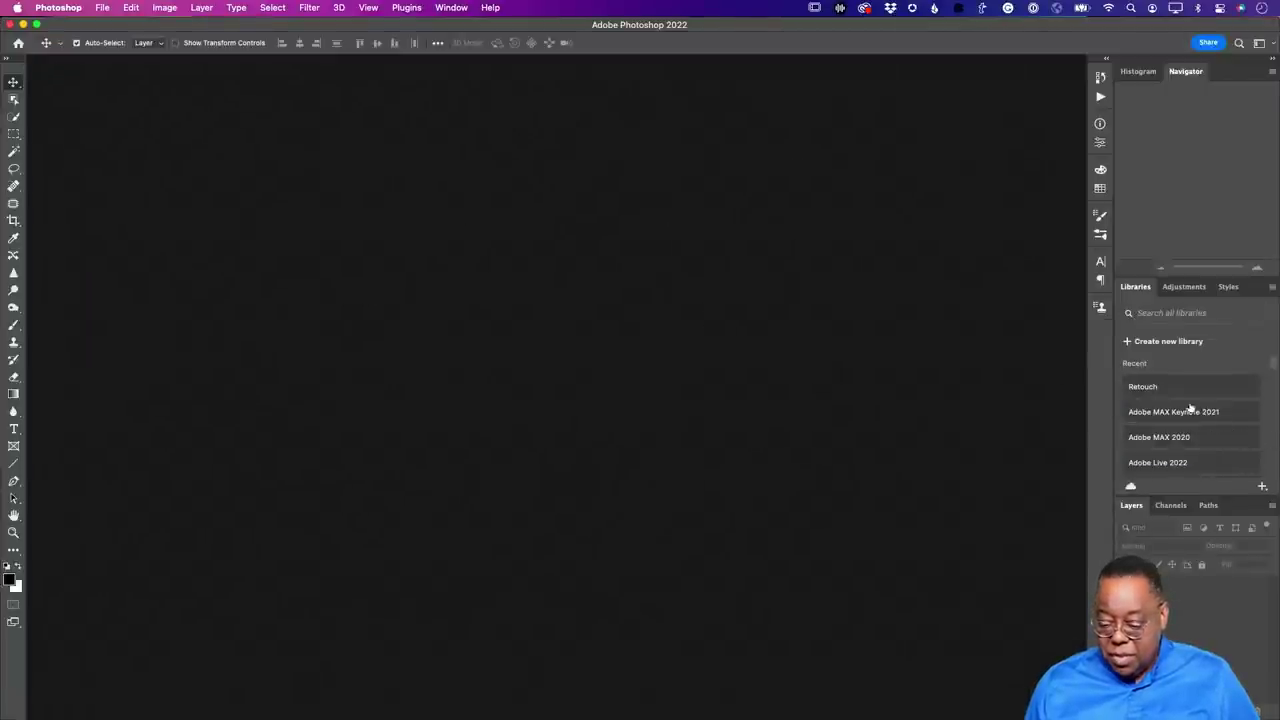
pyautogui.click(1158, 378)
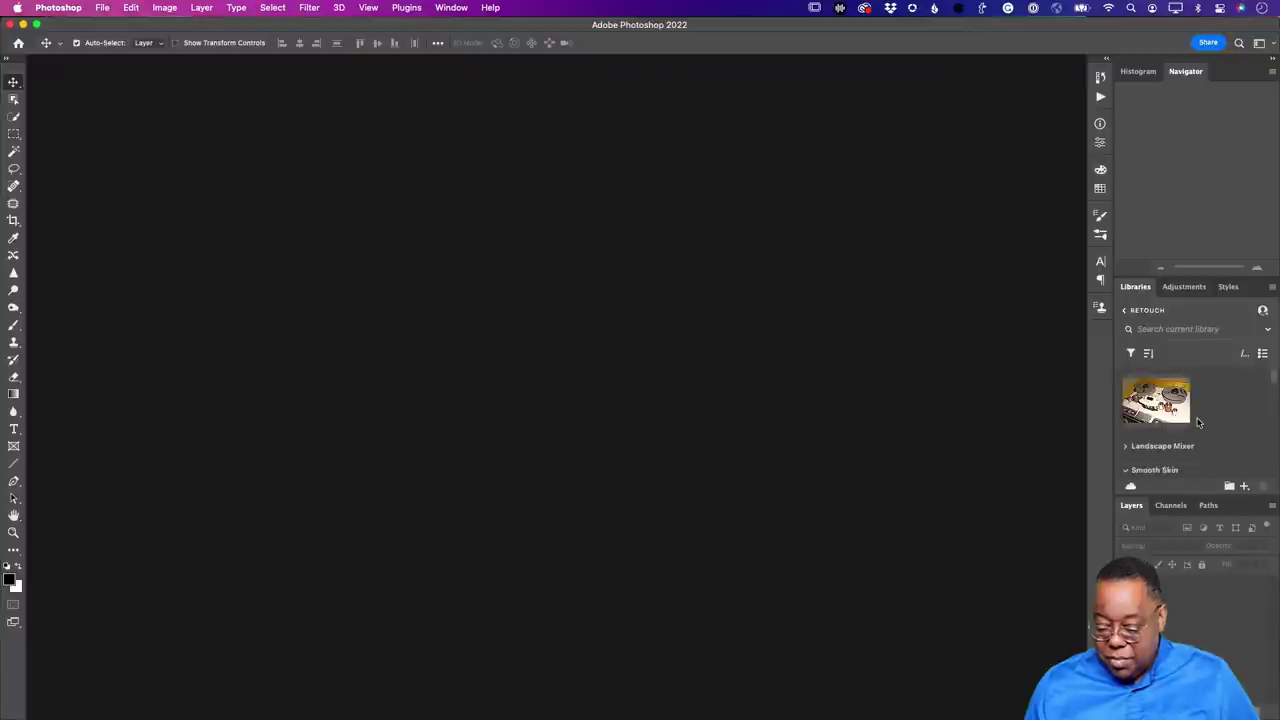
pyautogui.scroll(-10, 1198, 422)
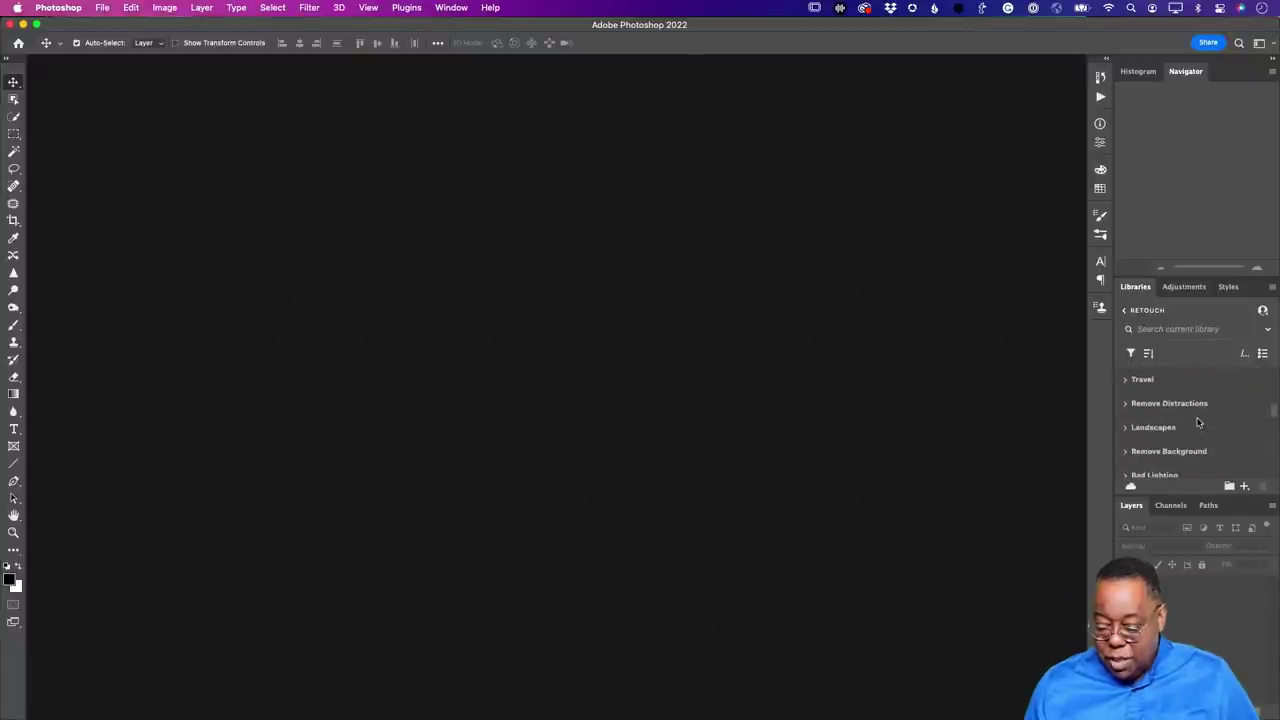
pyautogui.scroll(-5, 1198, 422)
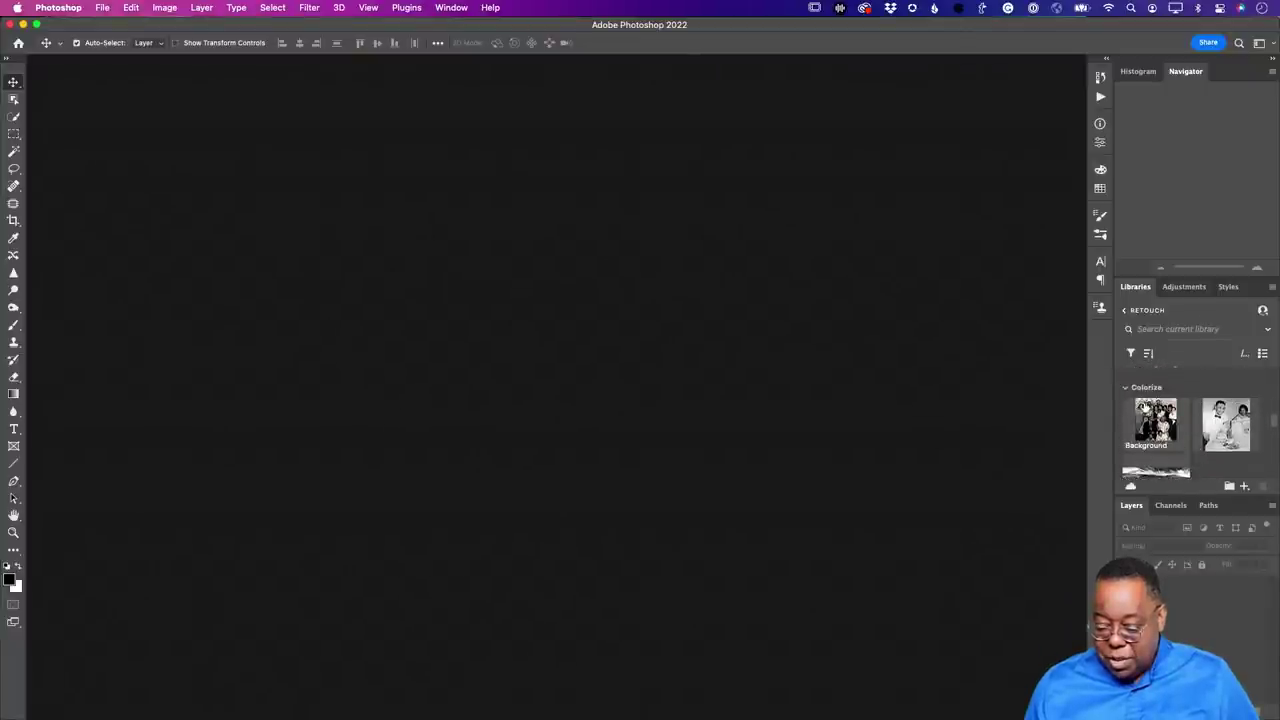
pyautogui.click(1146, 387)
pyautogui.click(1185, 418)
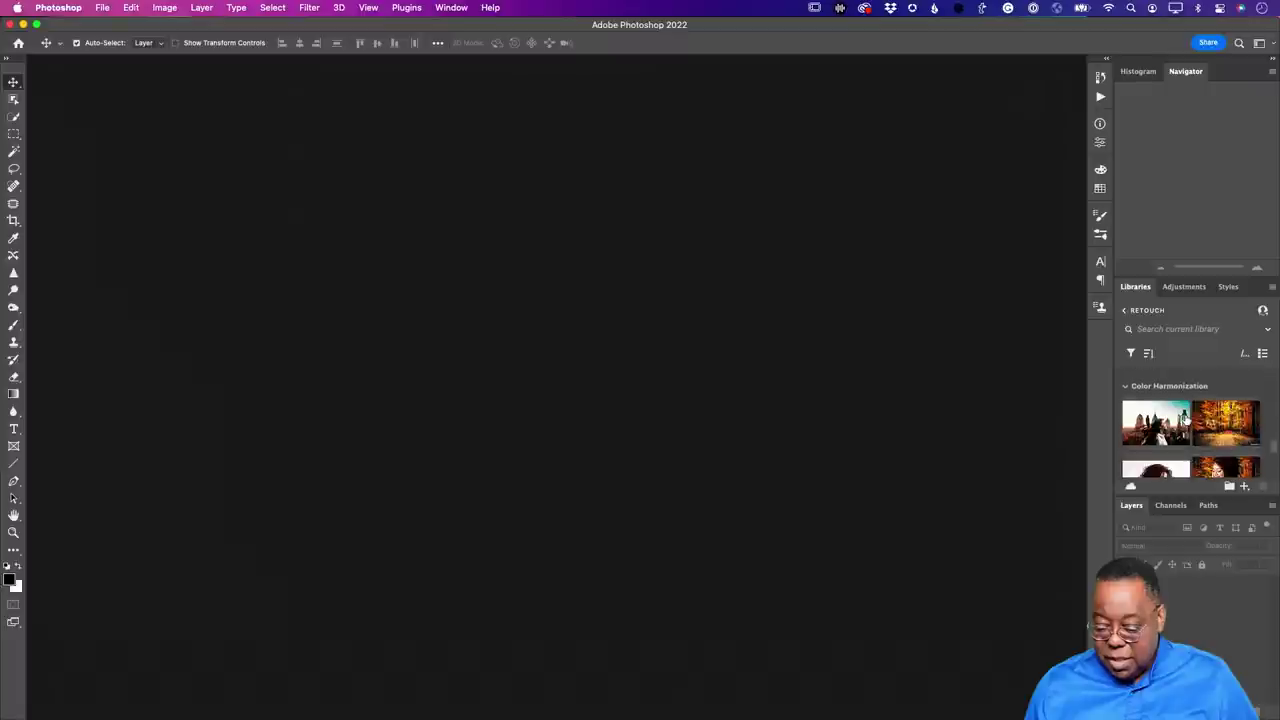
pyautogui.scroll(-2, 1184, 418)
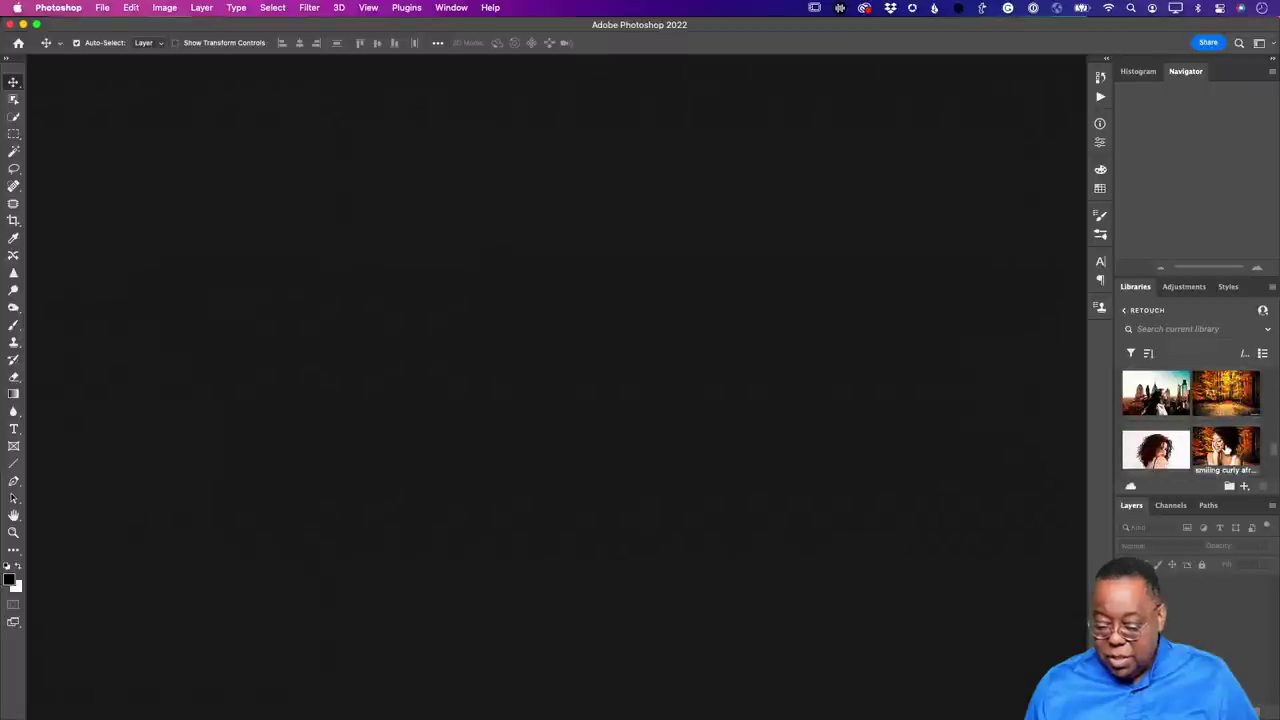
pyautogui.doubleClick(1226, 450)
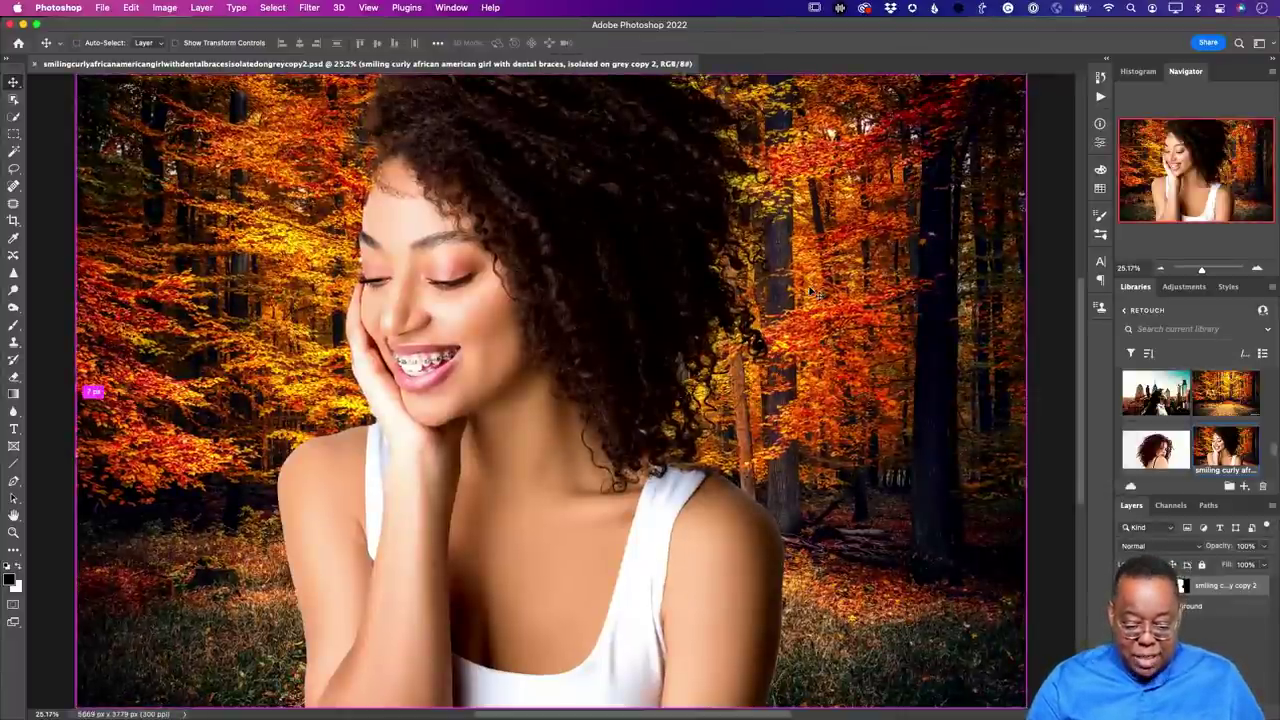
# Hide and show the woman's layer to examine the autumn forest background behind her.
pyautogui.press('super+minus')
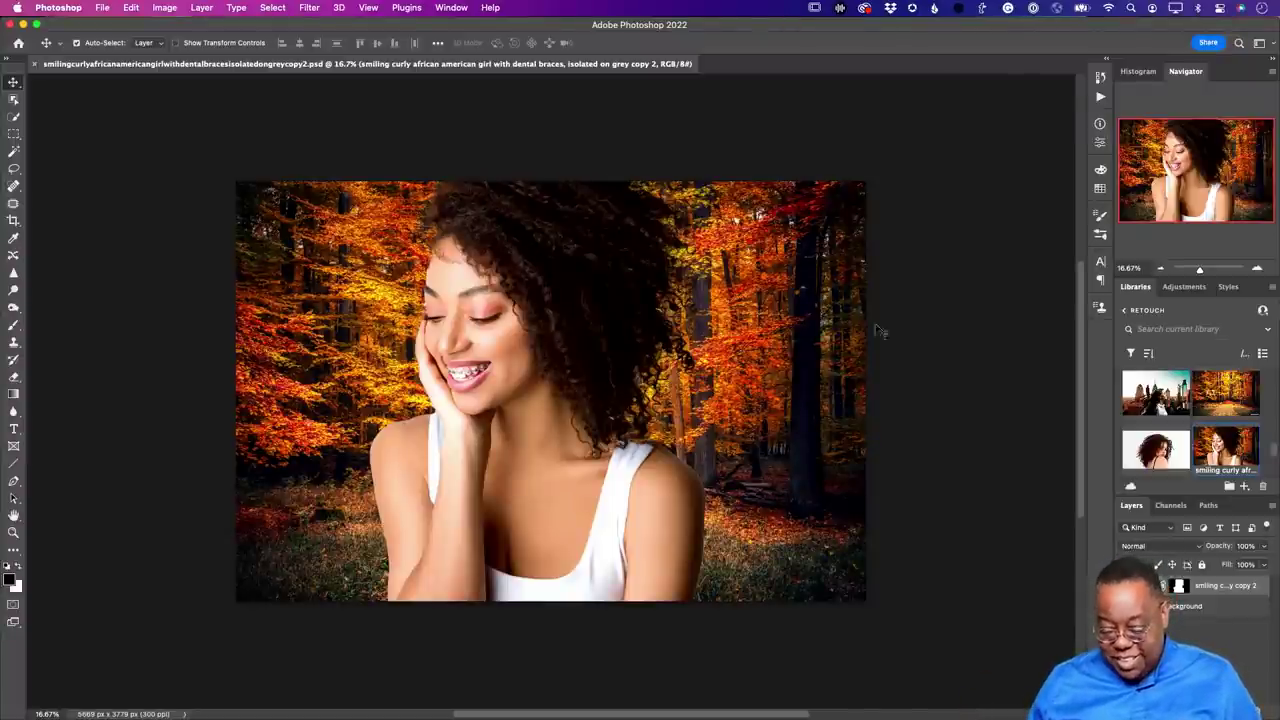
pyautogui.click(1129, 585)
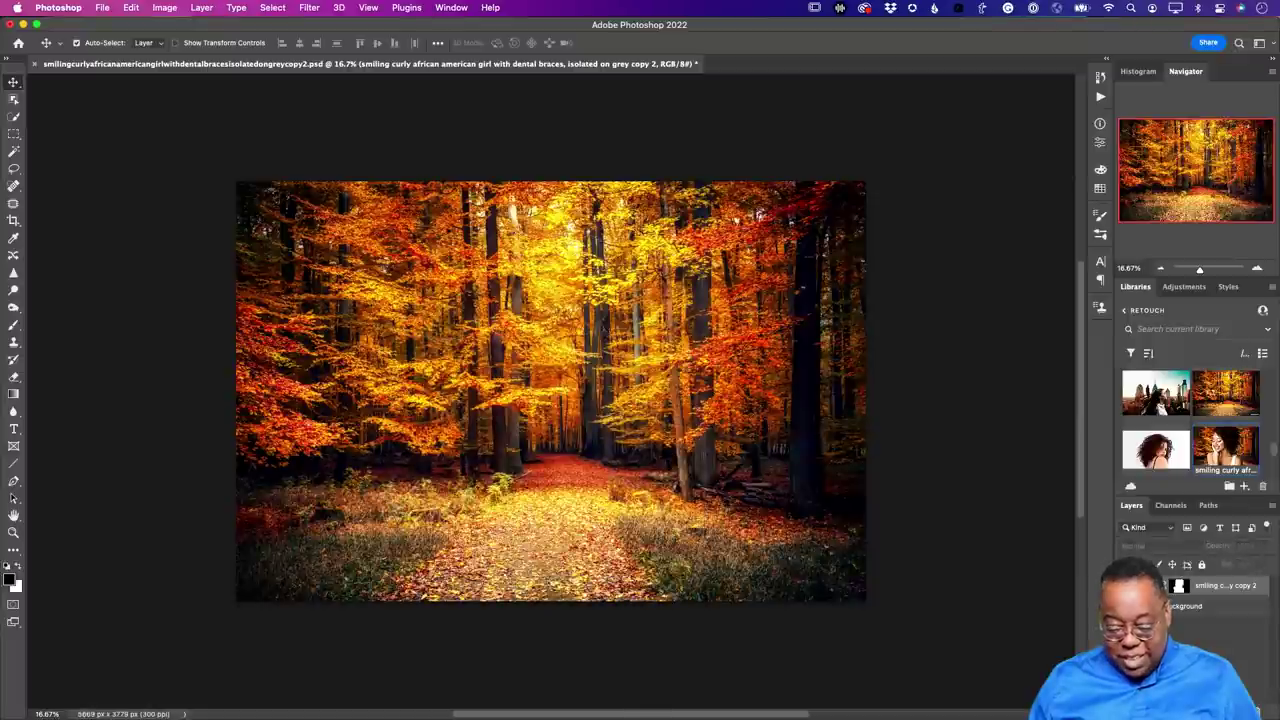
pyautogui.click(1129, 585)
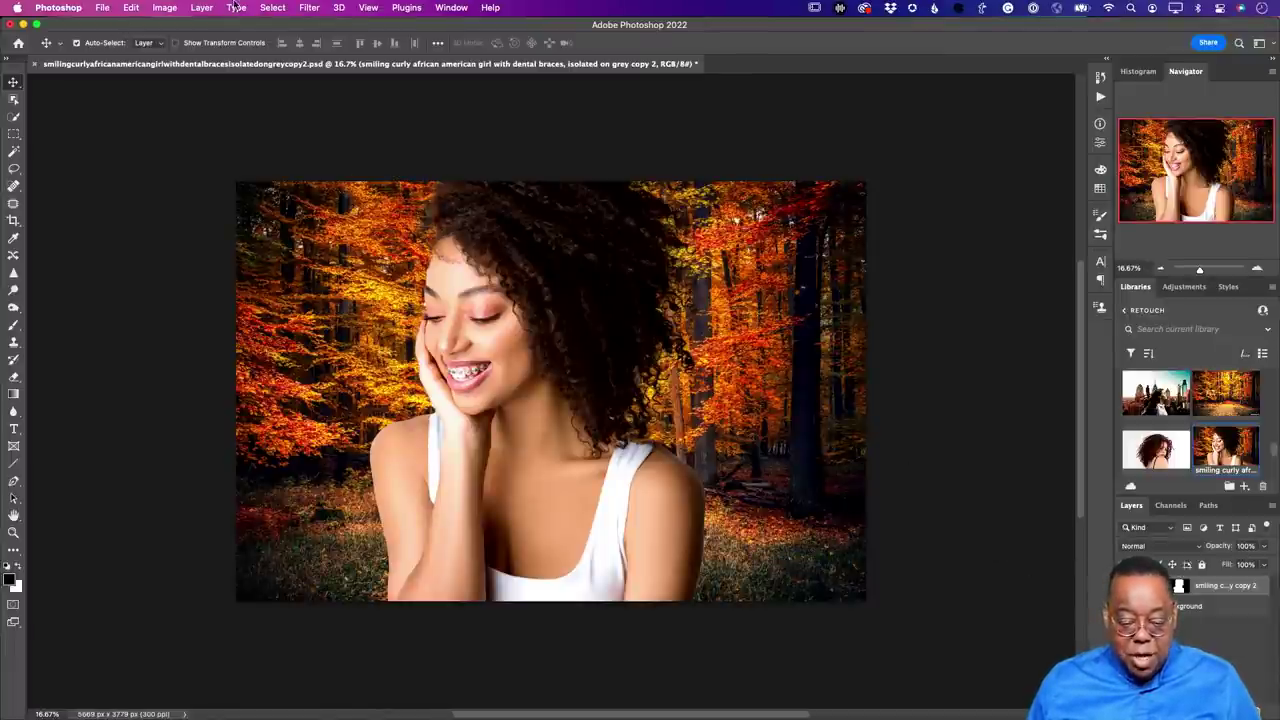
# Turn on the Harmonization neural filter for the woman's layer and choose Background as the reference layer.
pyautogui.click(308, 8)
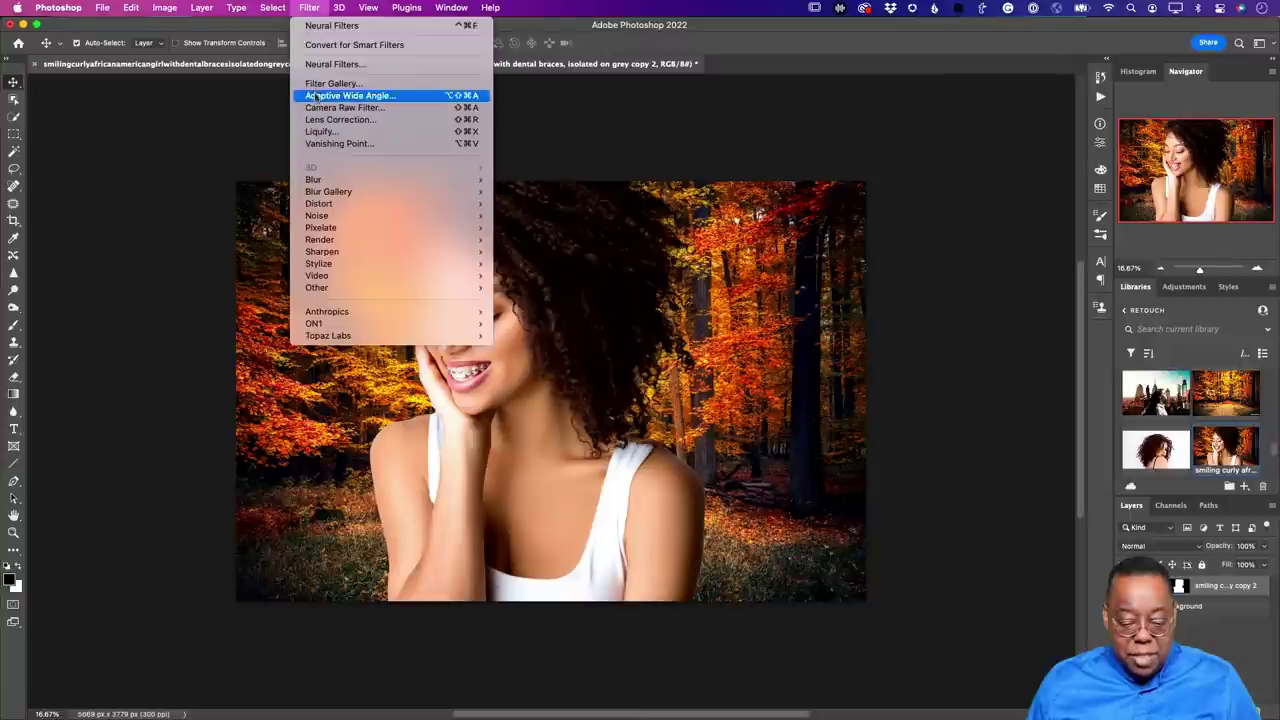
pyautogui.click(335, 64)
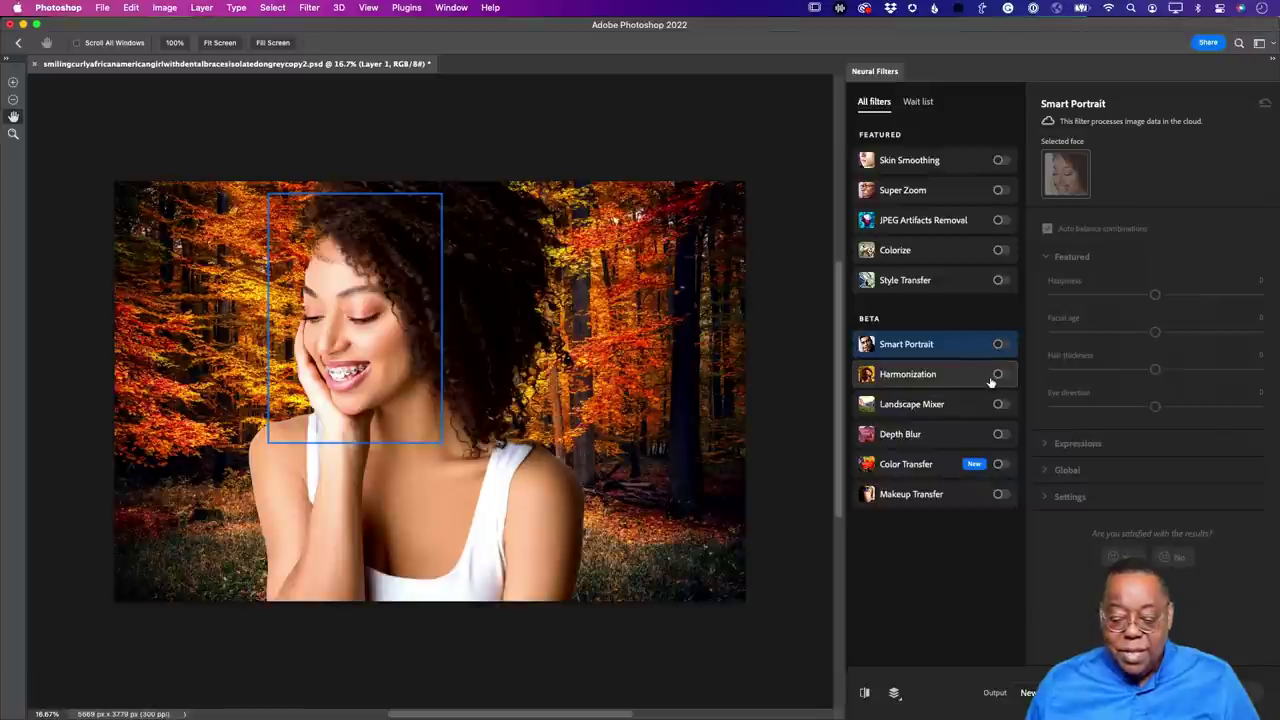
pyautogui.click(998, 374)
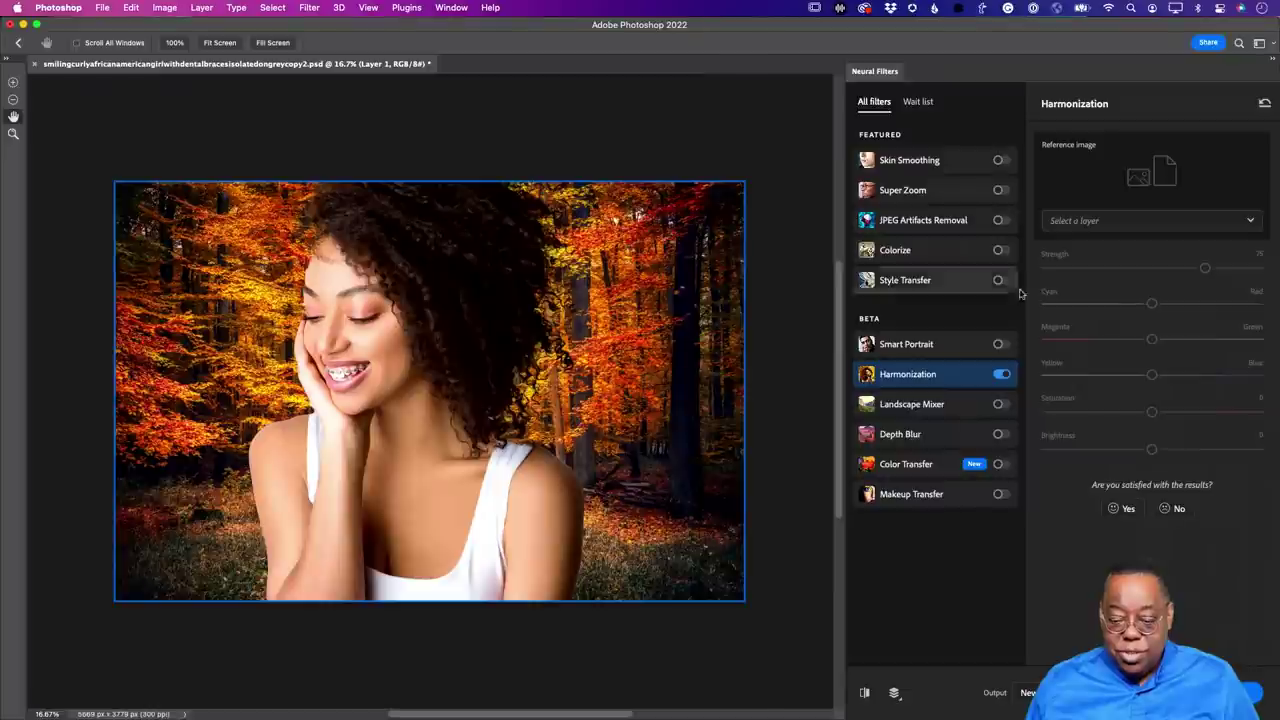
pyautogui.click(1104, 222)
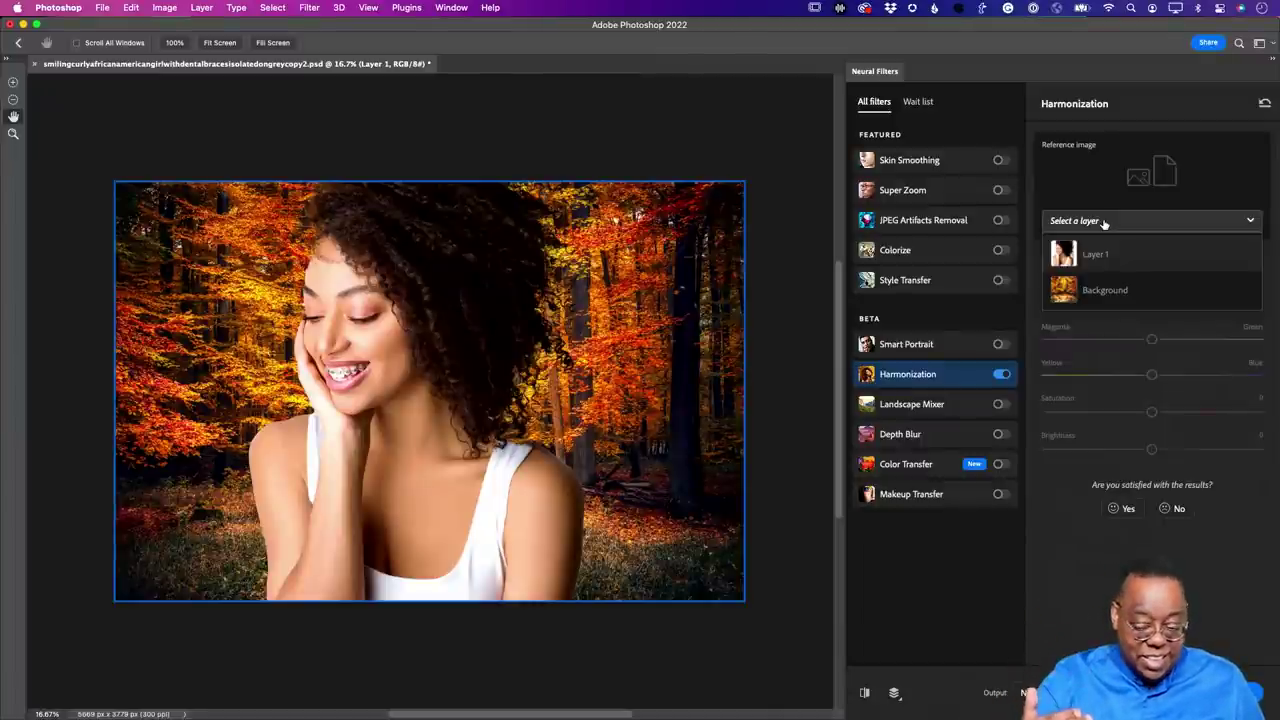
pyautogui.click(1084, 284)
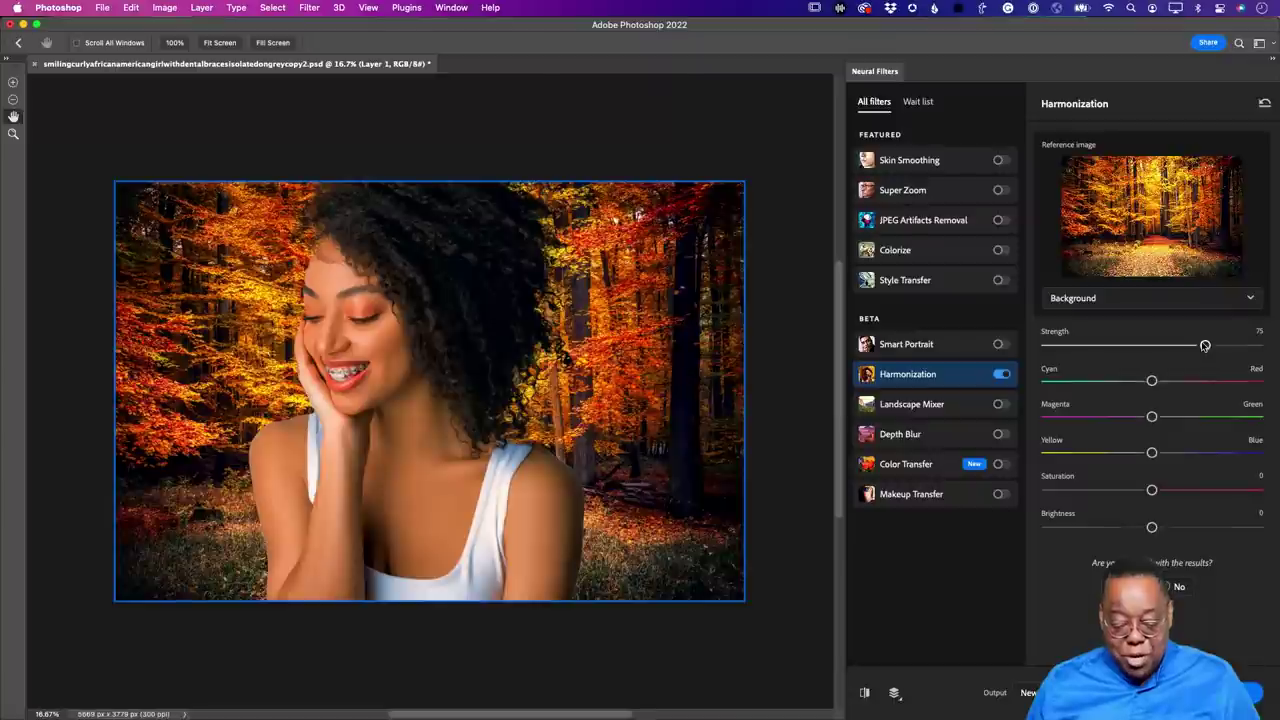
# Try Harmonization strengths of 50 and 56, comparing the preview with the unfiltered original at each.
pyautogui.moveTo(1205, 345); pyautogui.dragTo(1151, 347)
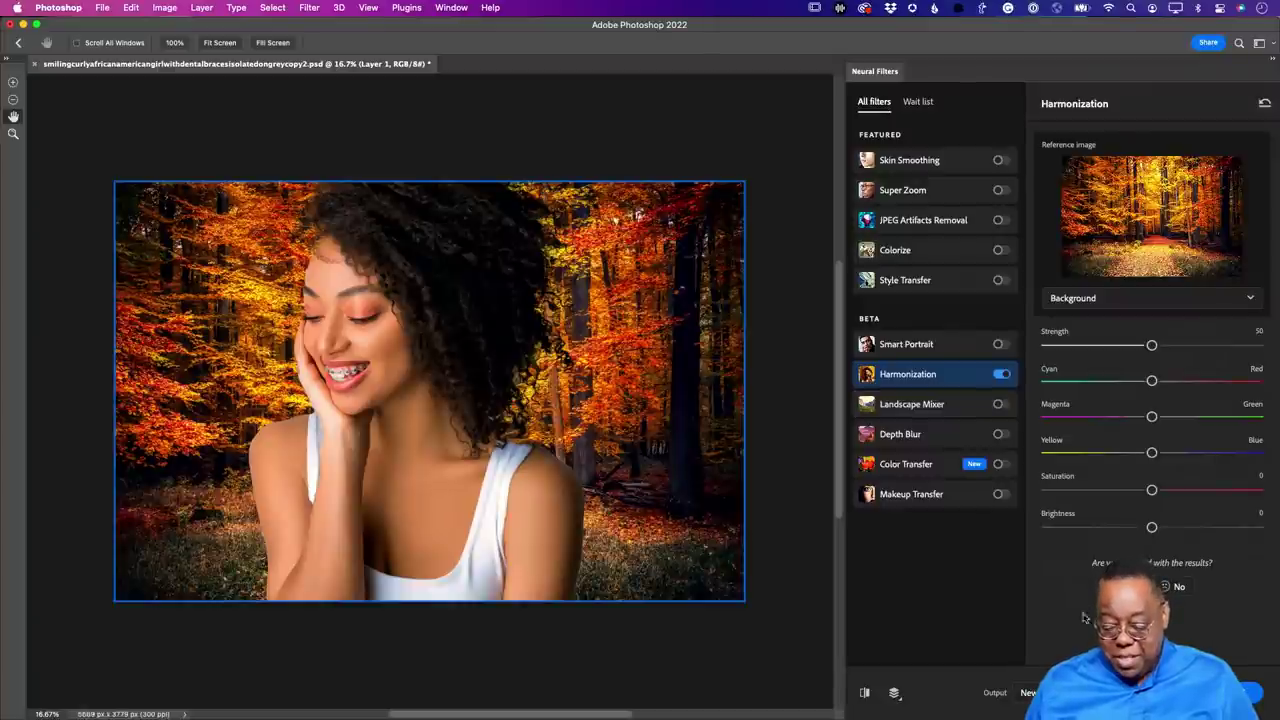
pyautogui.click(865, 693)
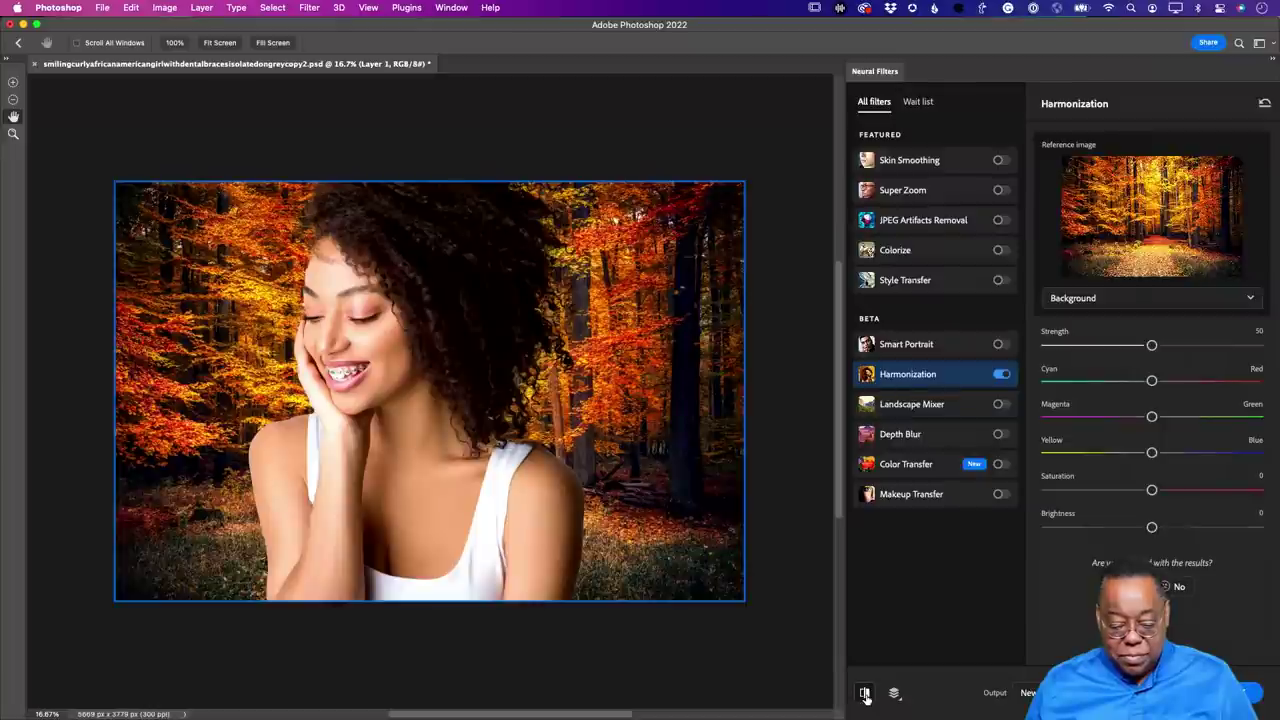
pyautogui.click(865, 693)
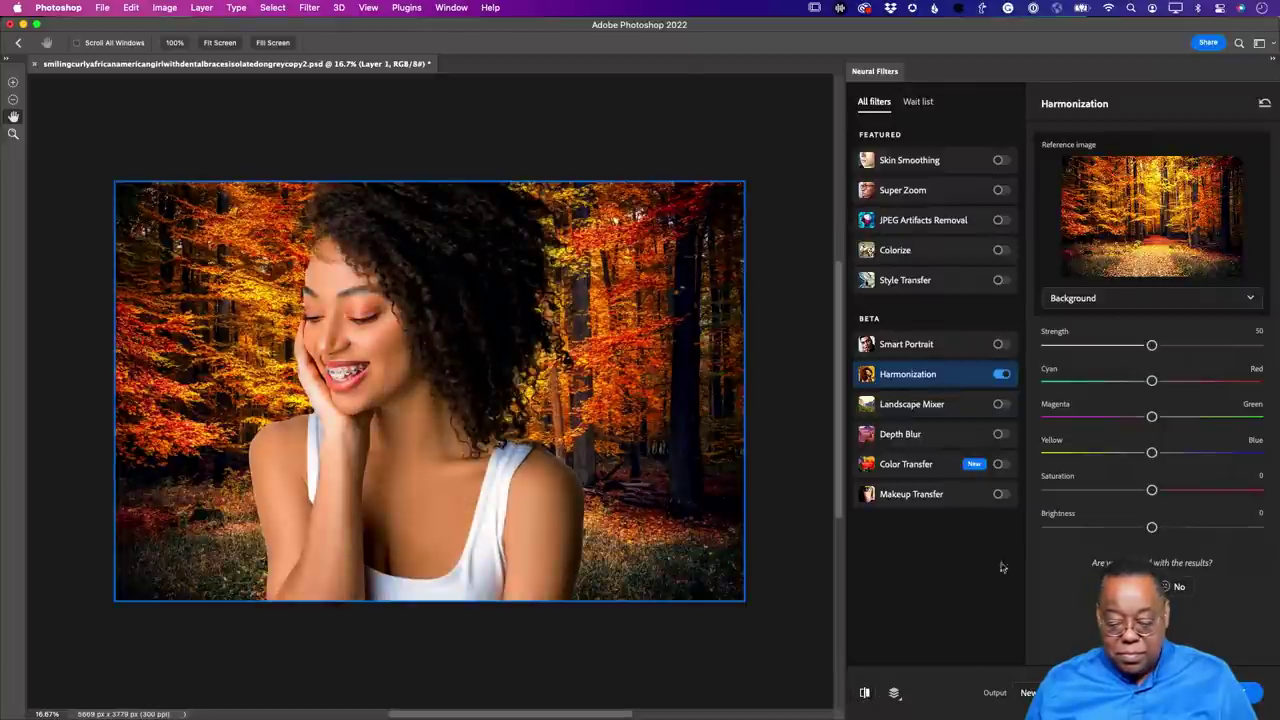
pyautogui.moveTo(1151, 345); pyautogui.dragTo(1165, 346)
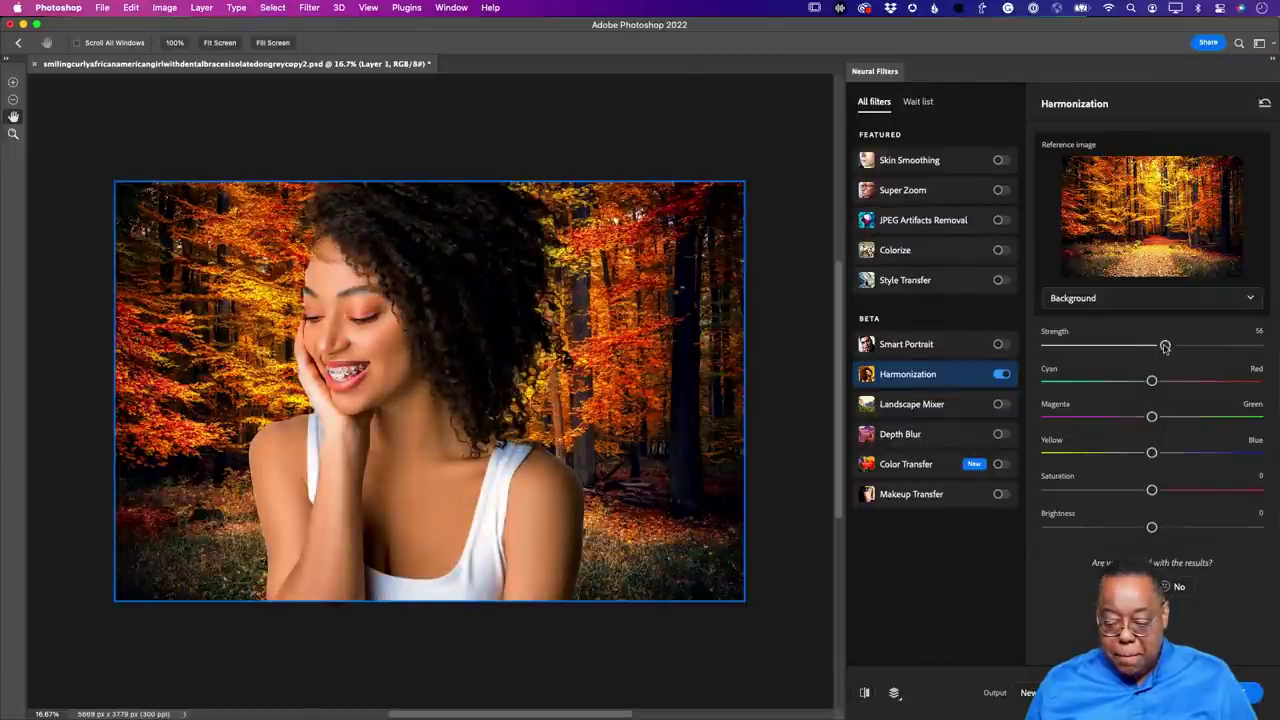
pyautogui.click(865, 693)
pyautogui.click(865, 693)
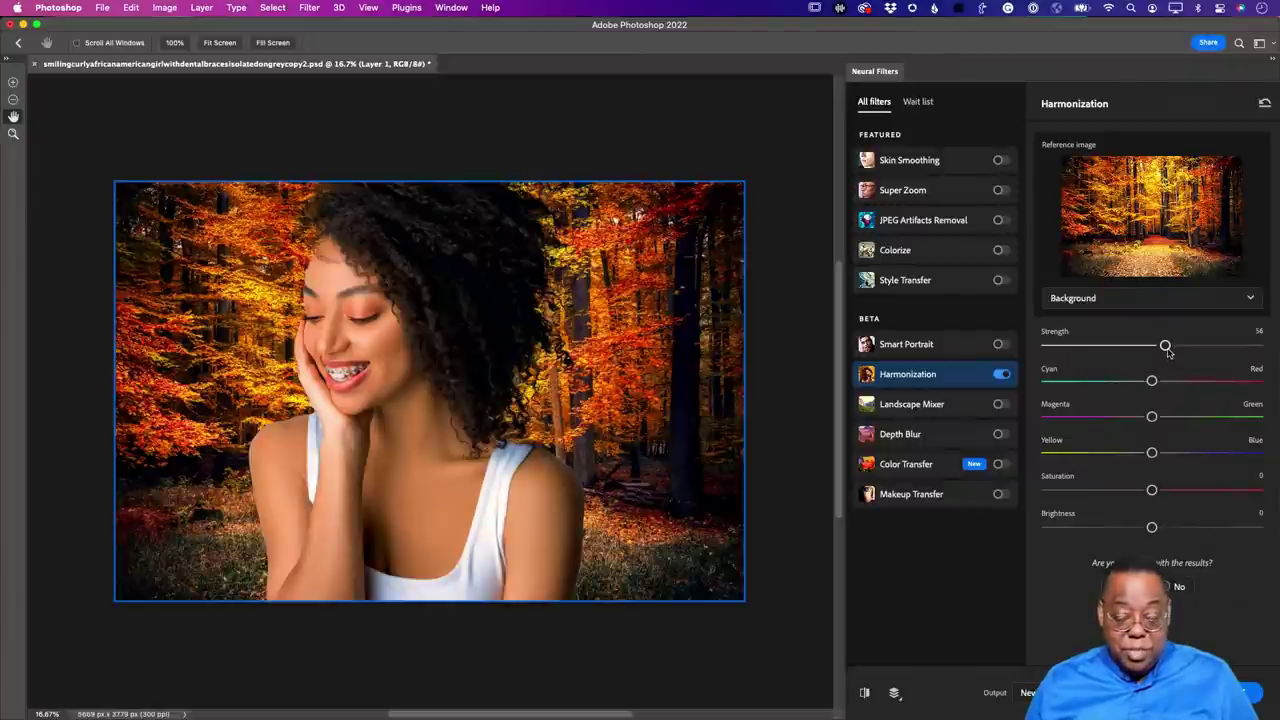
# Try the Harmonization strength at 100, and settle on a strength of 54.
pyautogui.moveTo(1166, 347); pyautogui.dragTo(1257, 346)
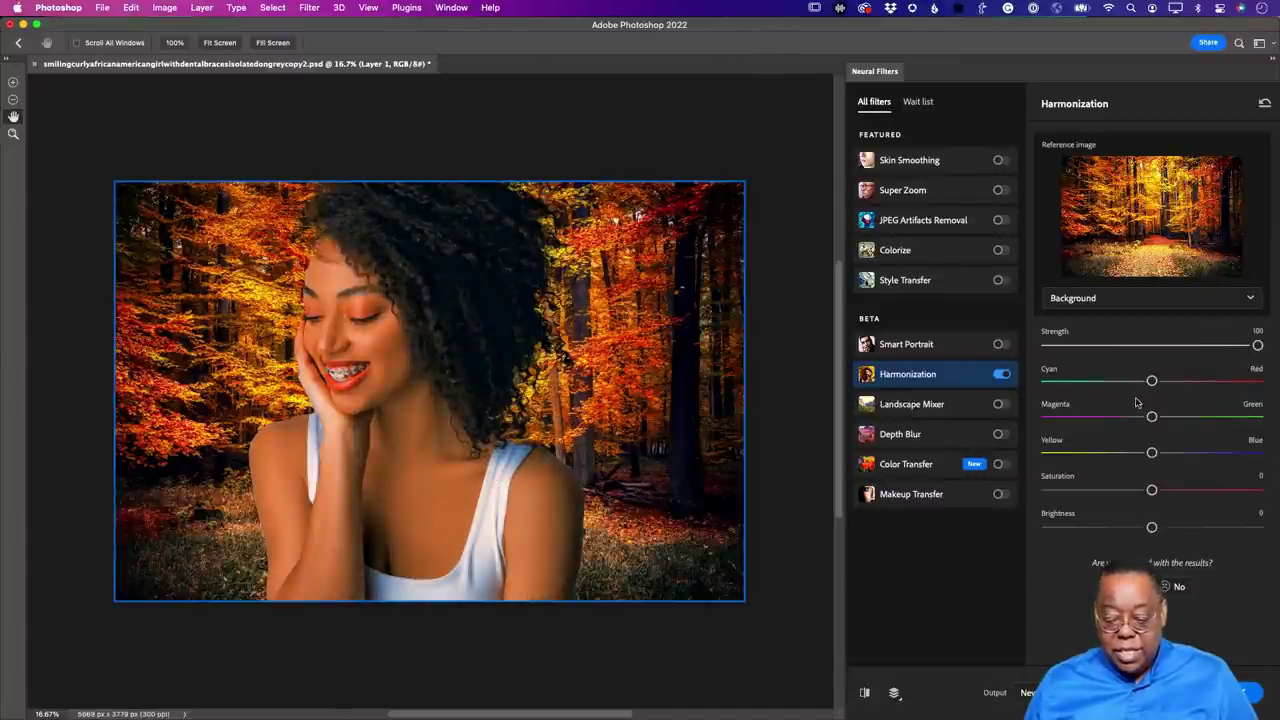
pyautogui.moveTo(1257, 346); pyautogui.dragTo(1156, 347)
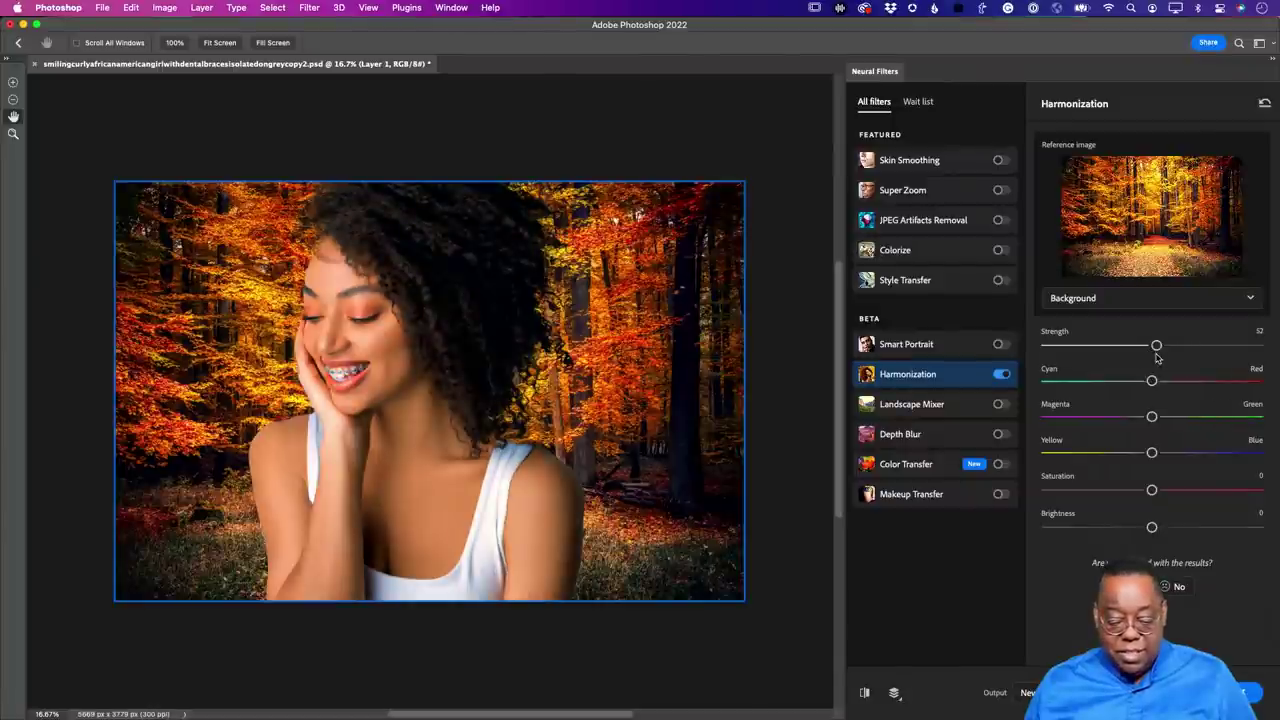
pyautogui.moveTo(1157, 350); pyautogui.dragTo(1160, 347)
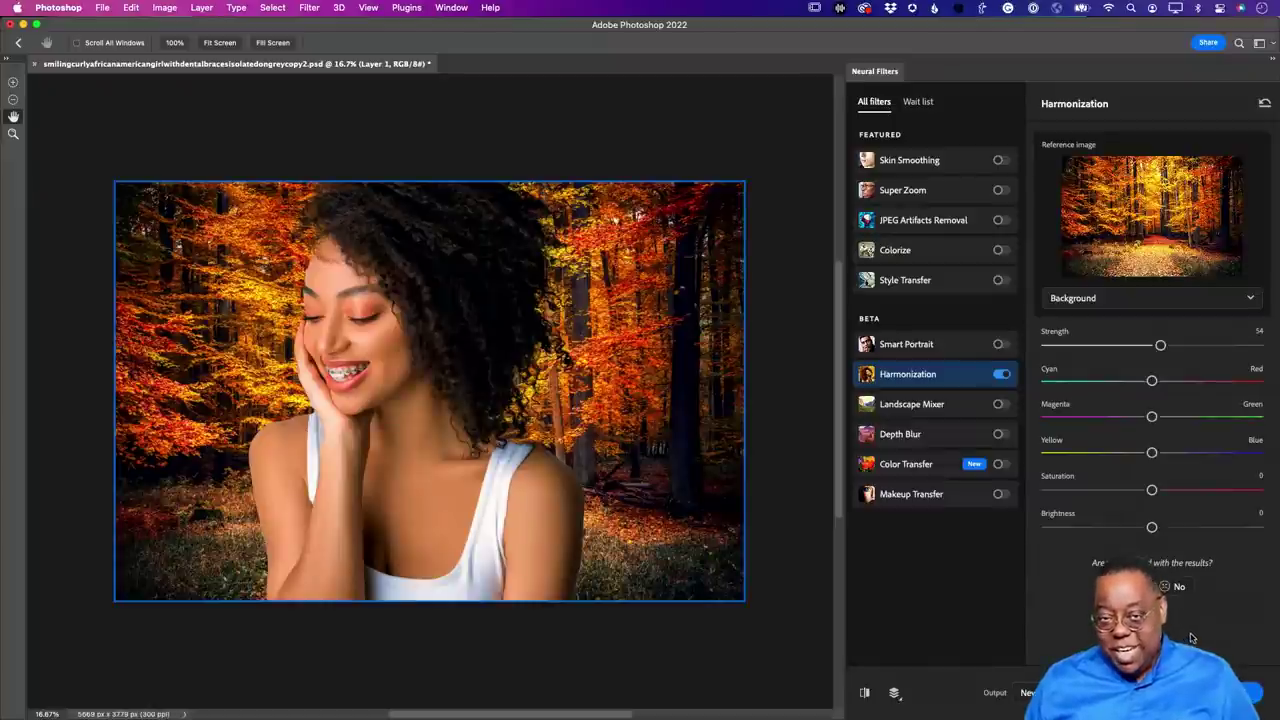
# Skip the filter feedback form and apply the Harmonization result as a new layer.
pyautogui.click(1252, 697)
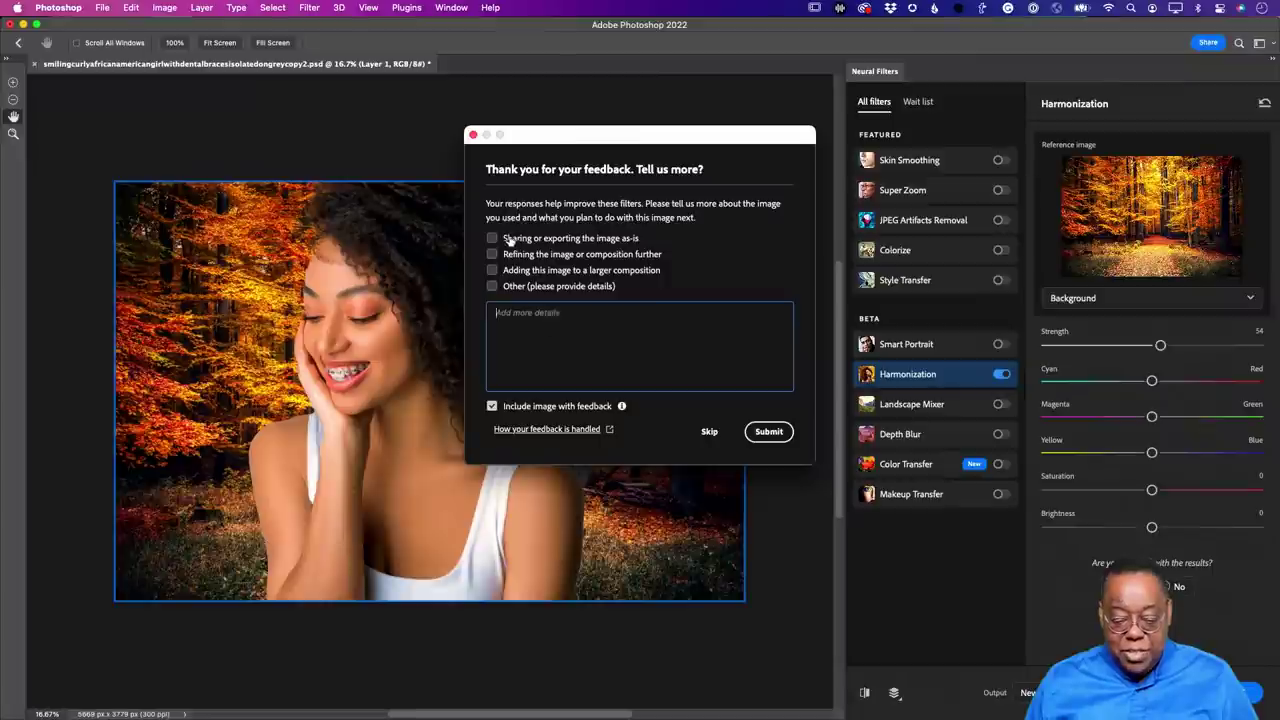
pyautogui.click(533, 320)
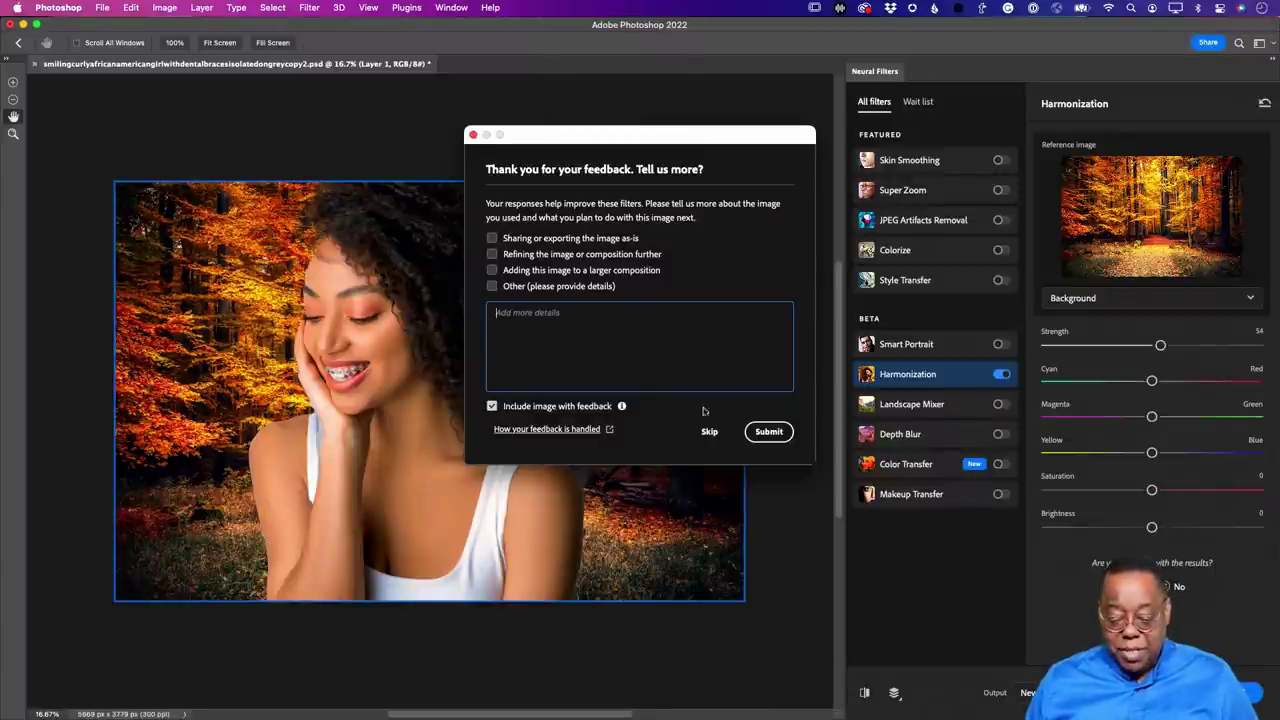
pyautogui.click(709, 431)
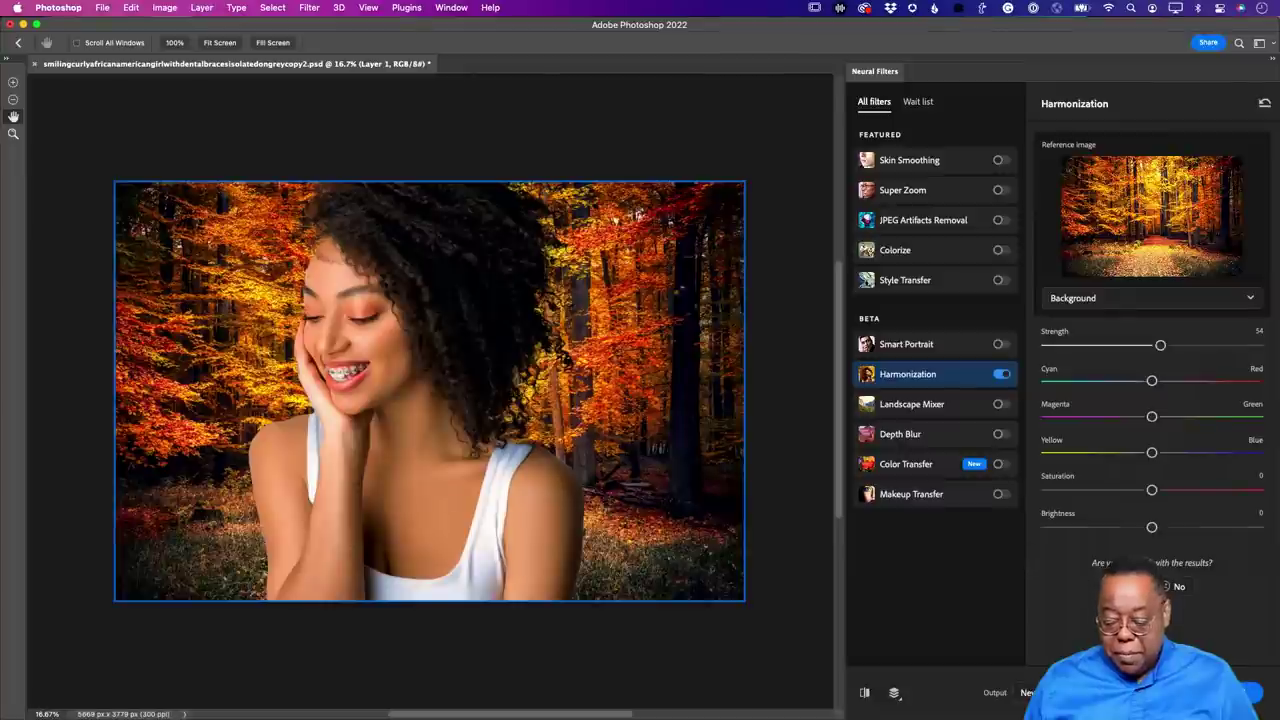
pyautogui.click(1250, 692)
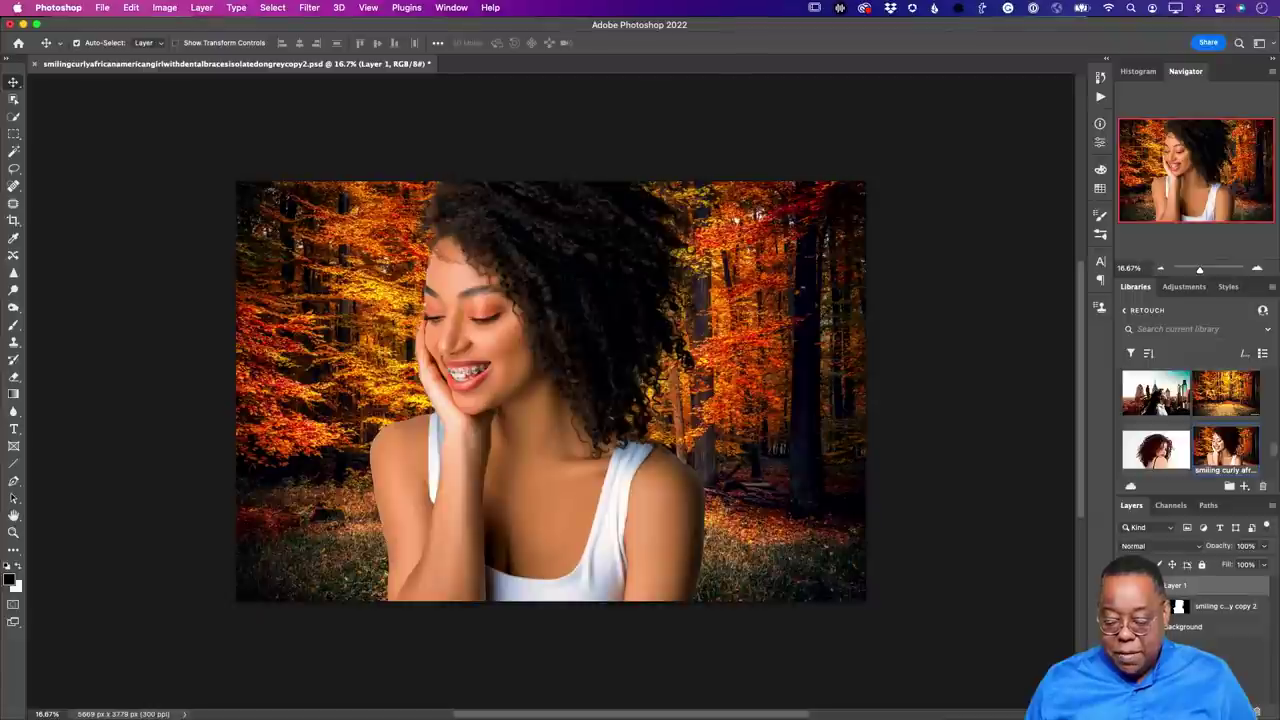
# Compare the composite with and without the harmonization, and select the original masked layer of the woman.
pyautogui.press('super+z')
pyautogui.press('super+shift+z')
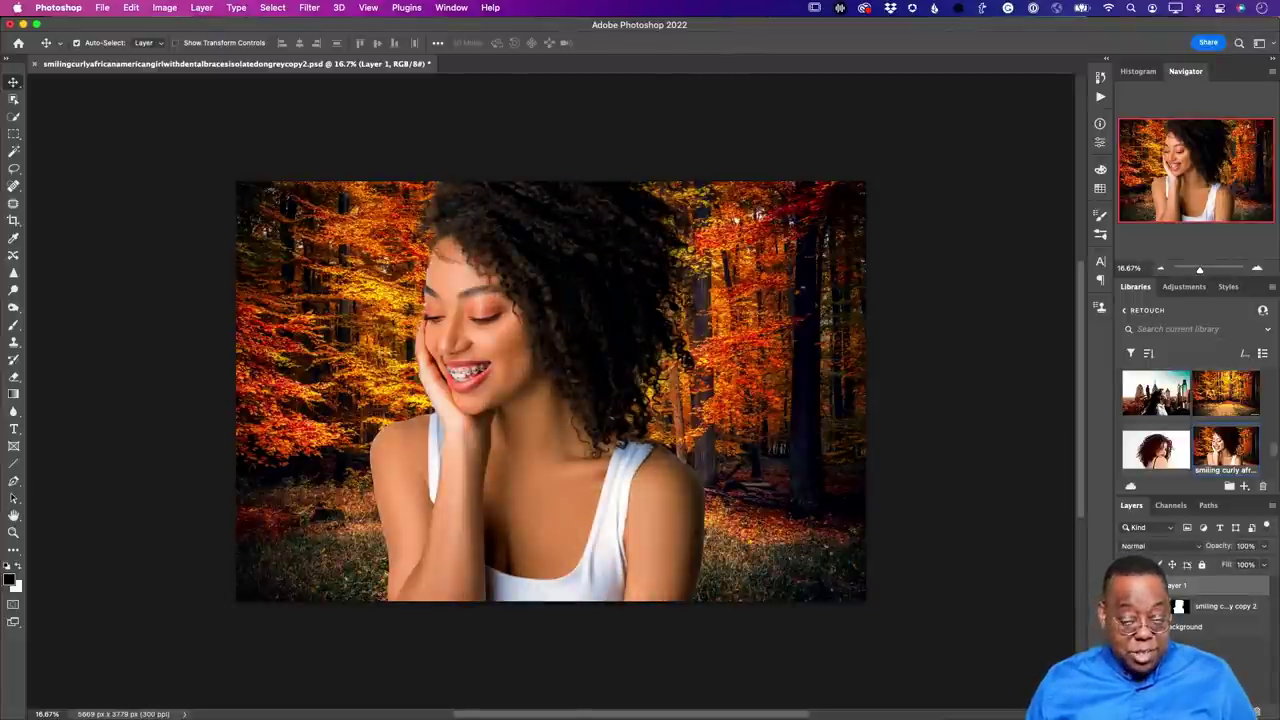
pyautogui.click(1220, 606)
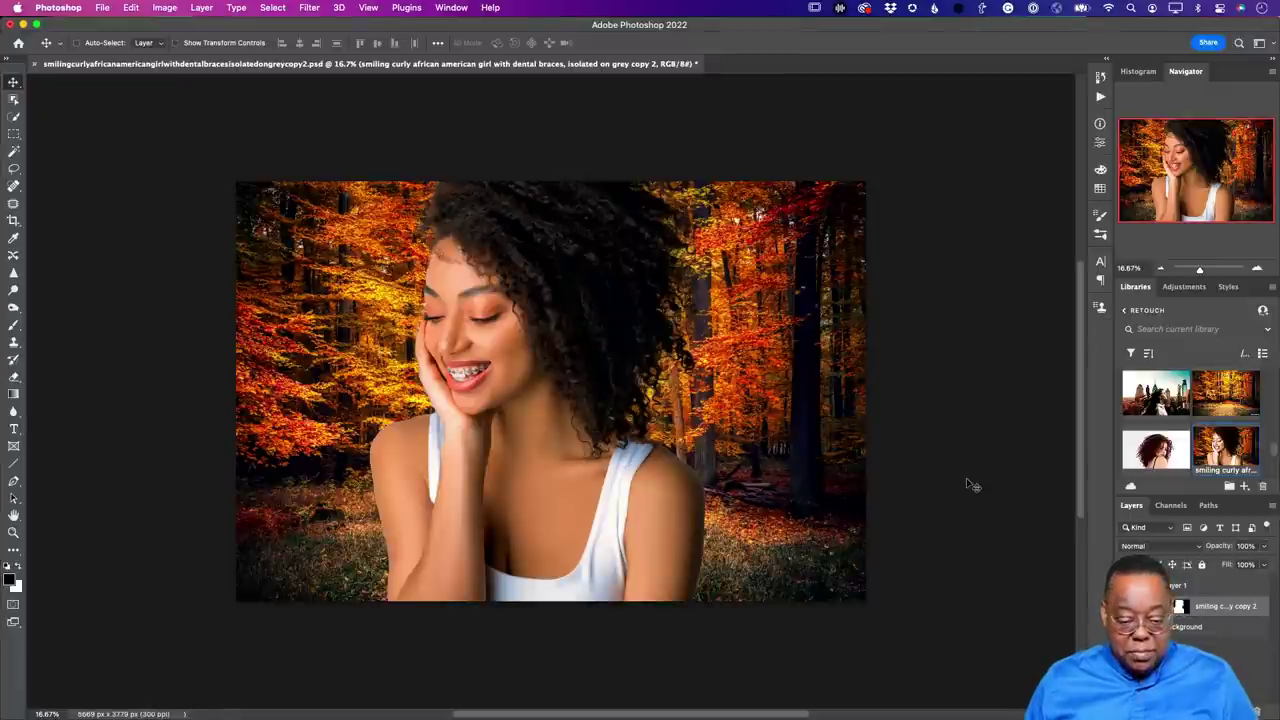
# Close the harmonized composite without saving and switch to Lightroom Classic.
pyautogui.press('super+w')
pyautogui.click(610, 304)
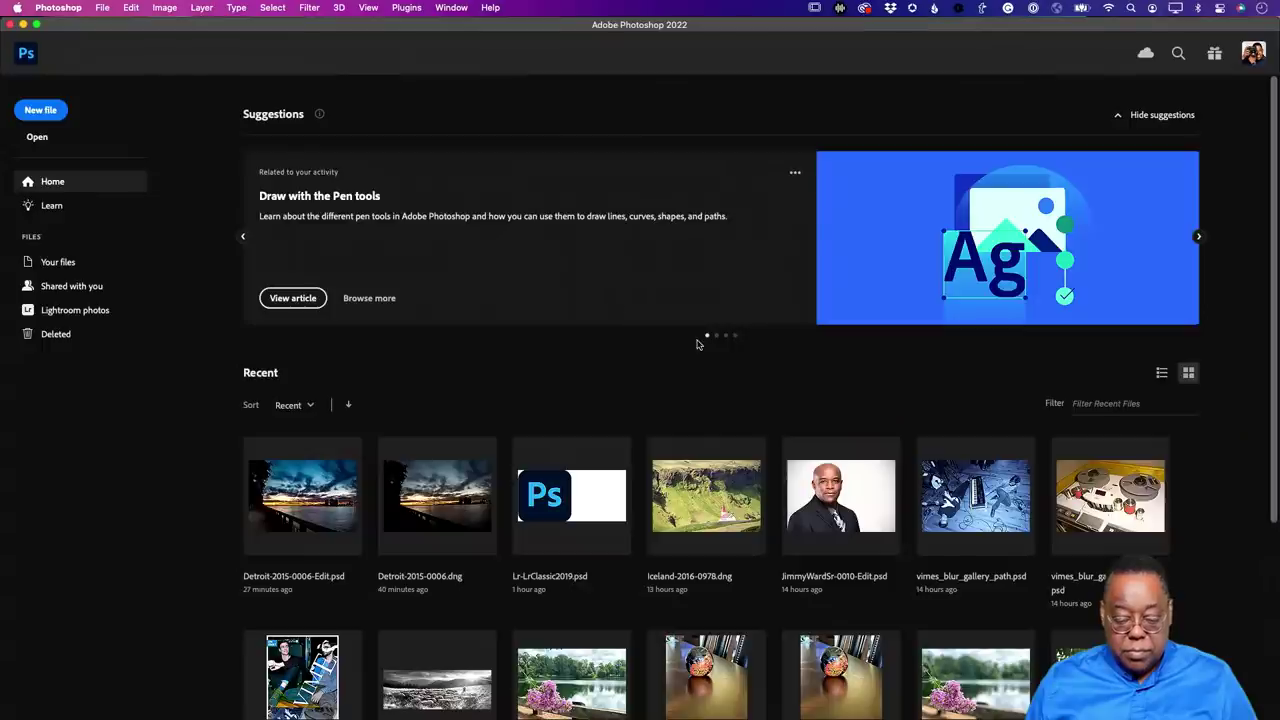
pyautogui.press('super+Tab')
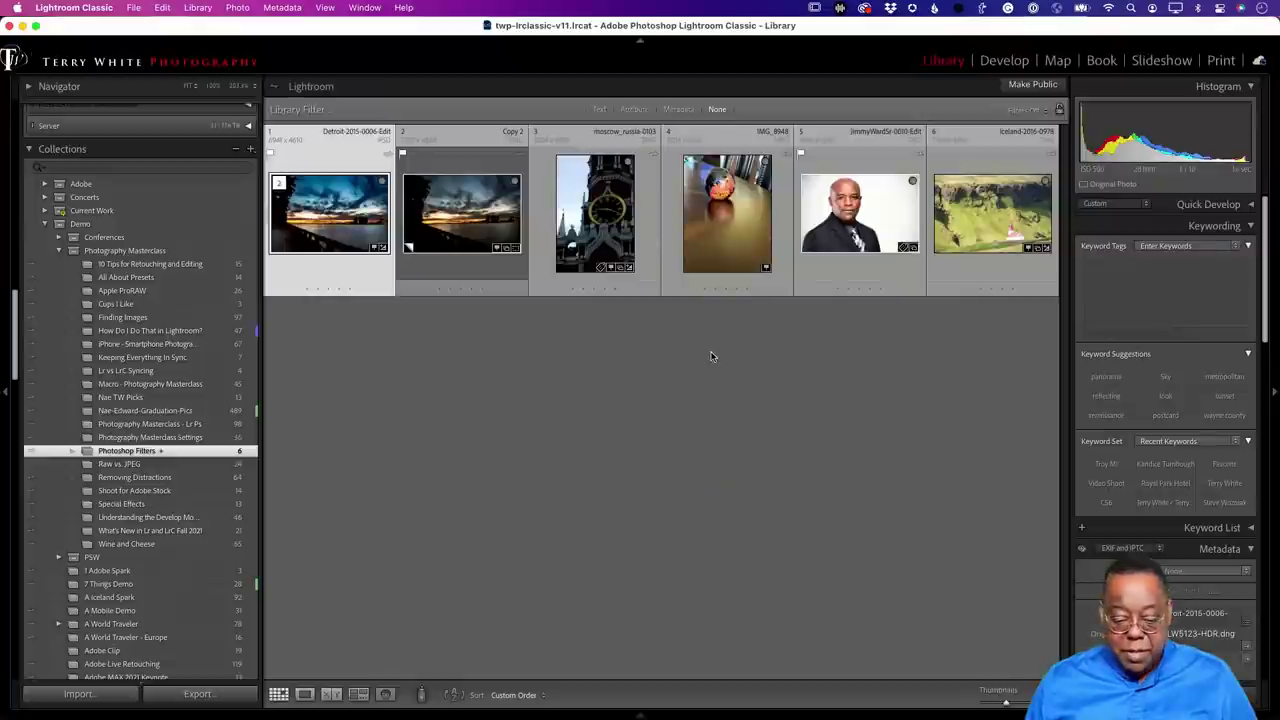
# Move the glass ball photo IMG_8948 ahead of the clock tower in the Photoshop Filters collection and preview it enlarged.
pyautogui.click(745, 245)
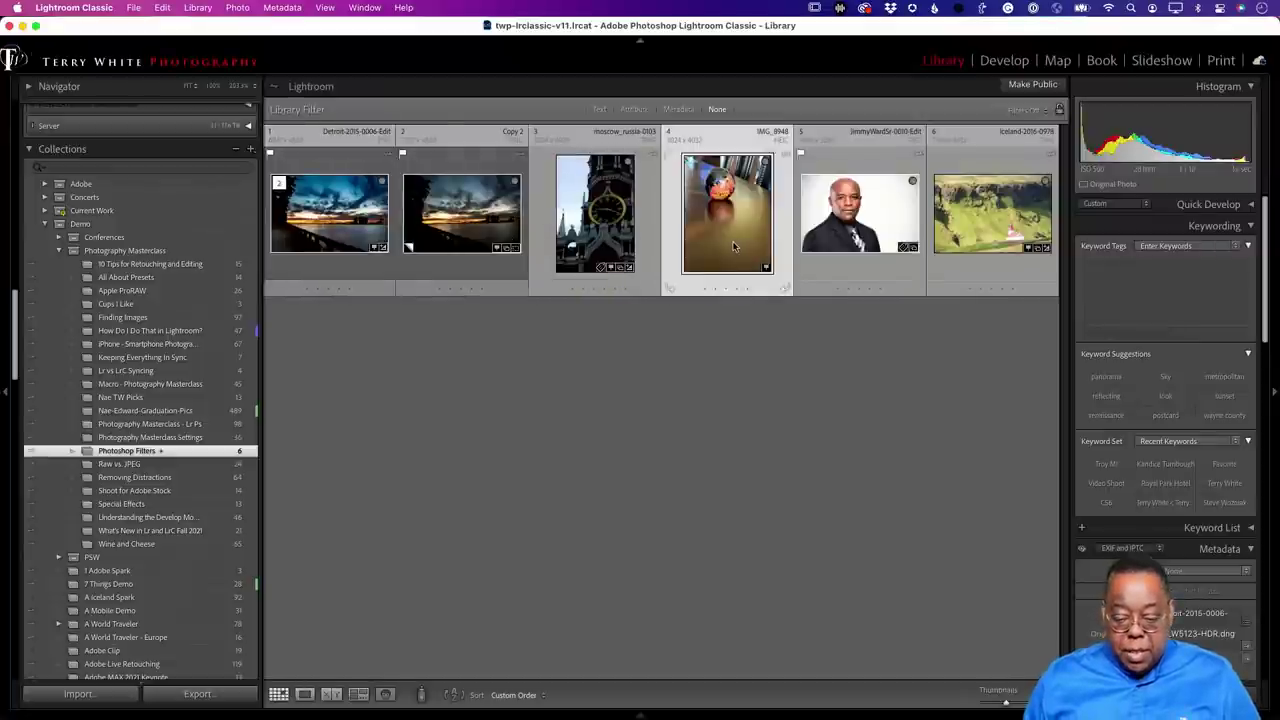
pyautogui.moveTo(733, 242); pyautogui.dragTo(572, 250)
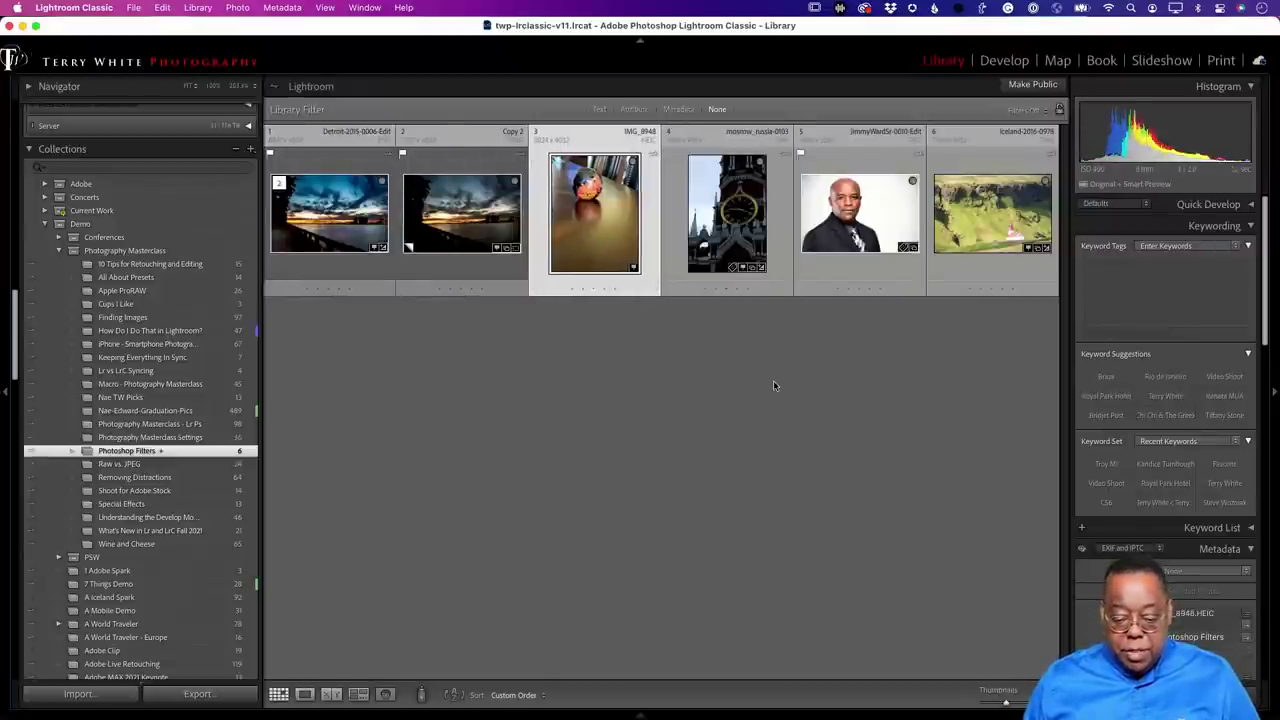
pyautogui.doubleClick(600, 229)
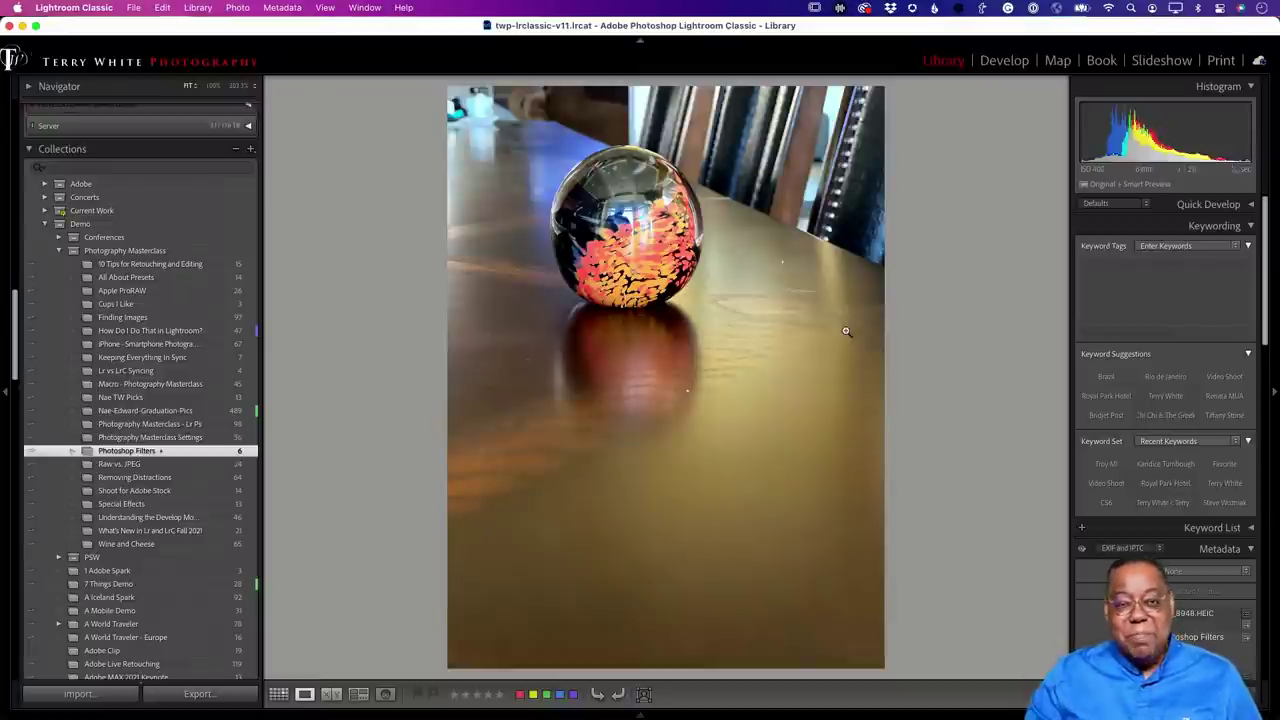
pyautogui.press('g')
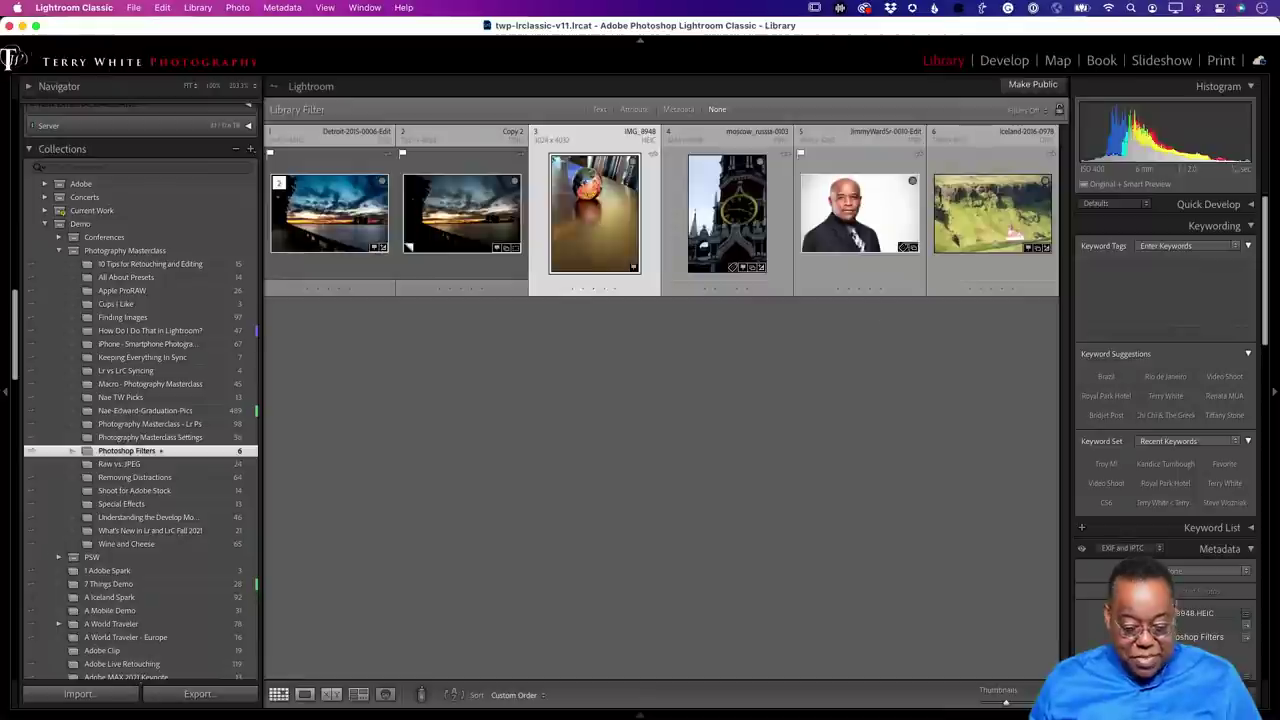
# Open the glass ball photo IMG_8948 from Lightroom Classic in Photoshop for editing.
pyautogui.rightClick(607, 221)
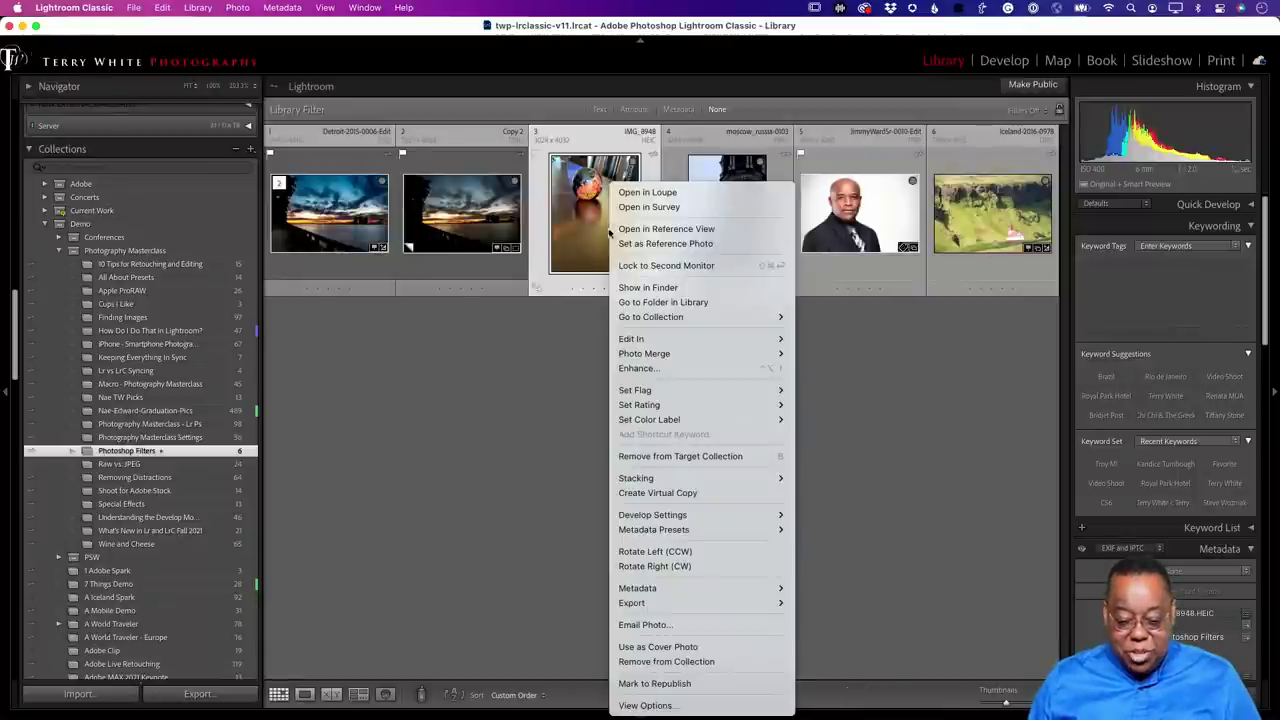
pyautogui.click(625, 289)
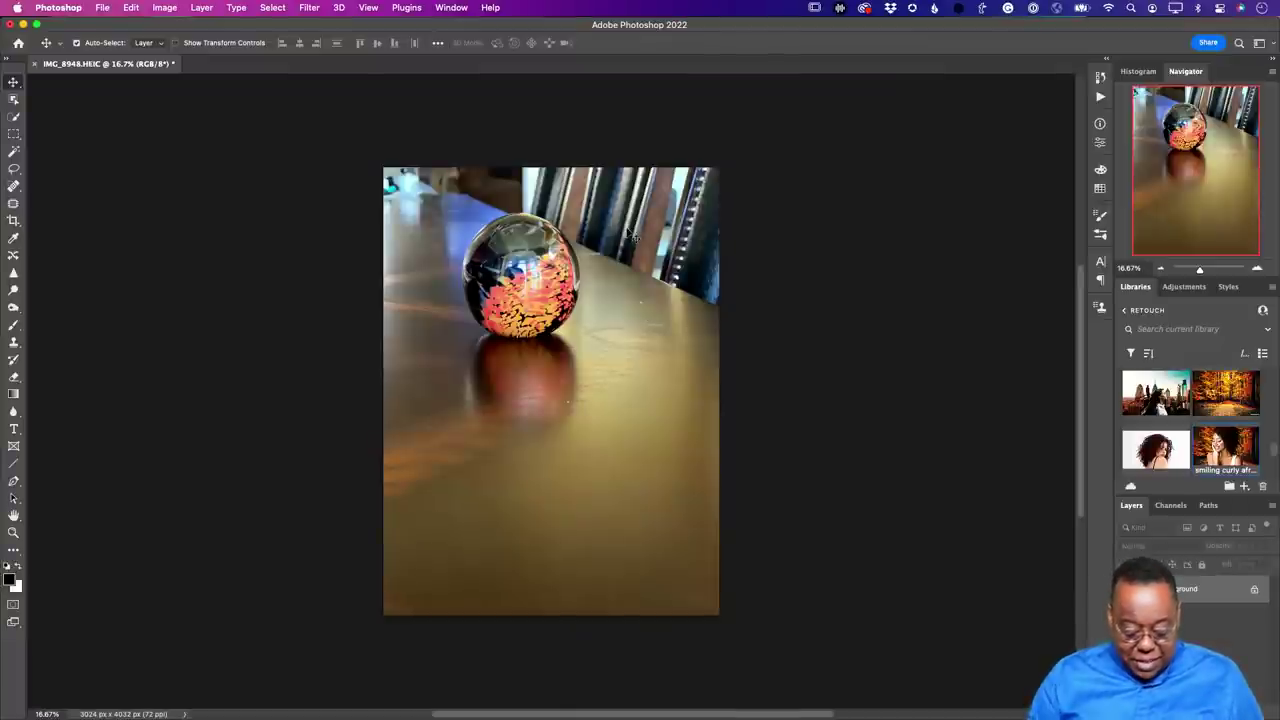
pyautogui.scroll(2, 630, 232)
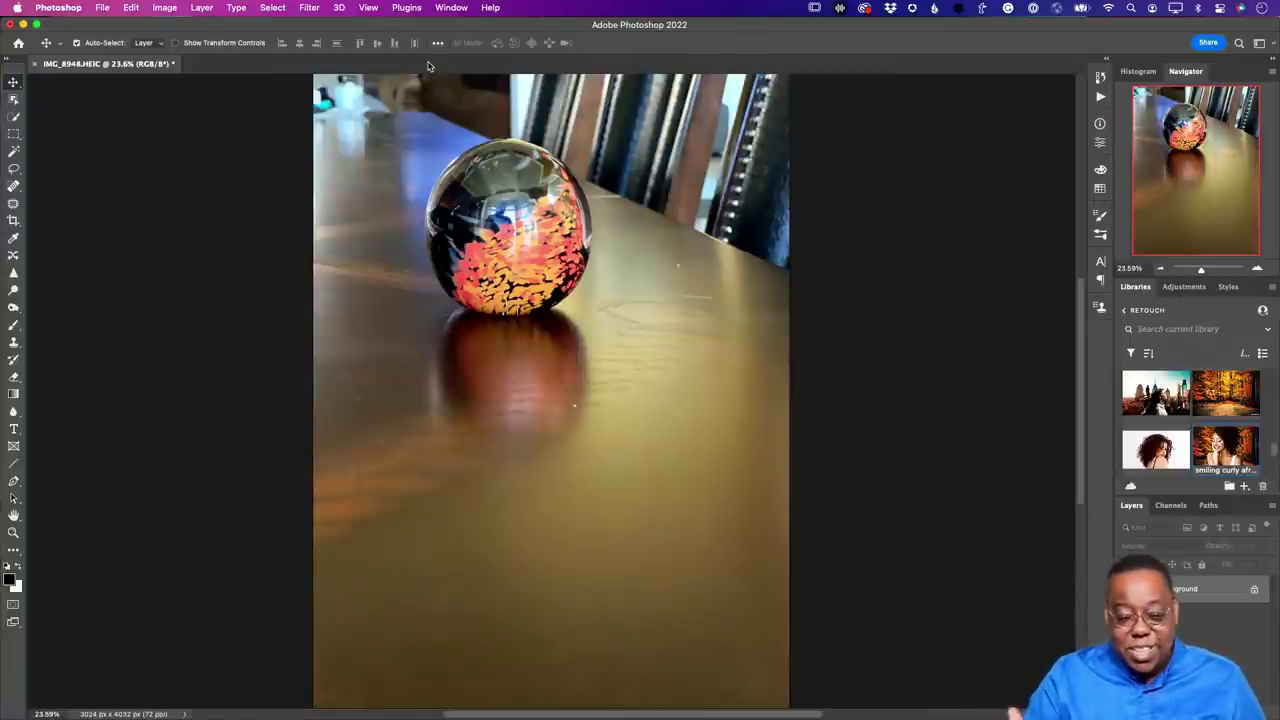
# Start a Lens Blur on the glass ball photo with Depth Map as source, blur focal distance 255 and radius 100.
pyautogui.click(309, 8)
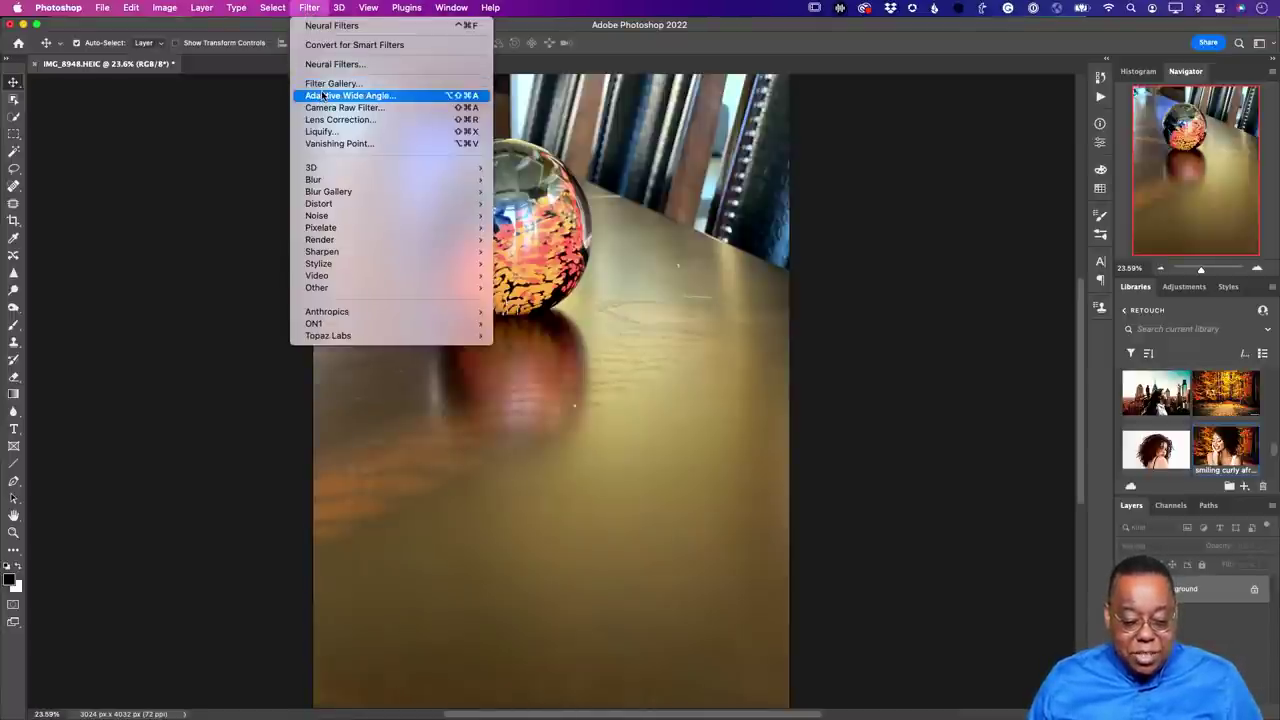
pyautogui.moveTo(330, 180)
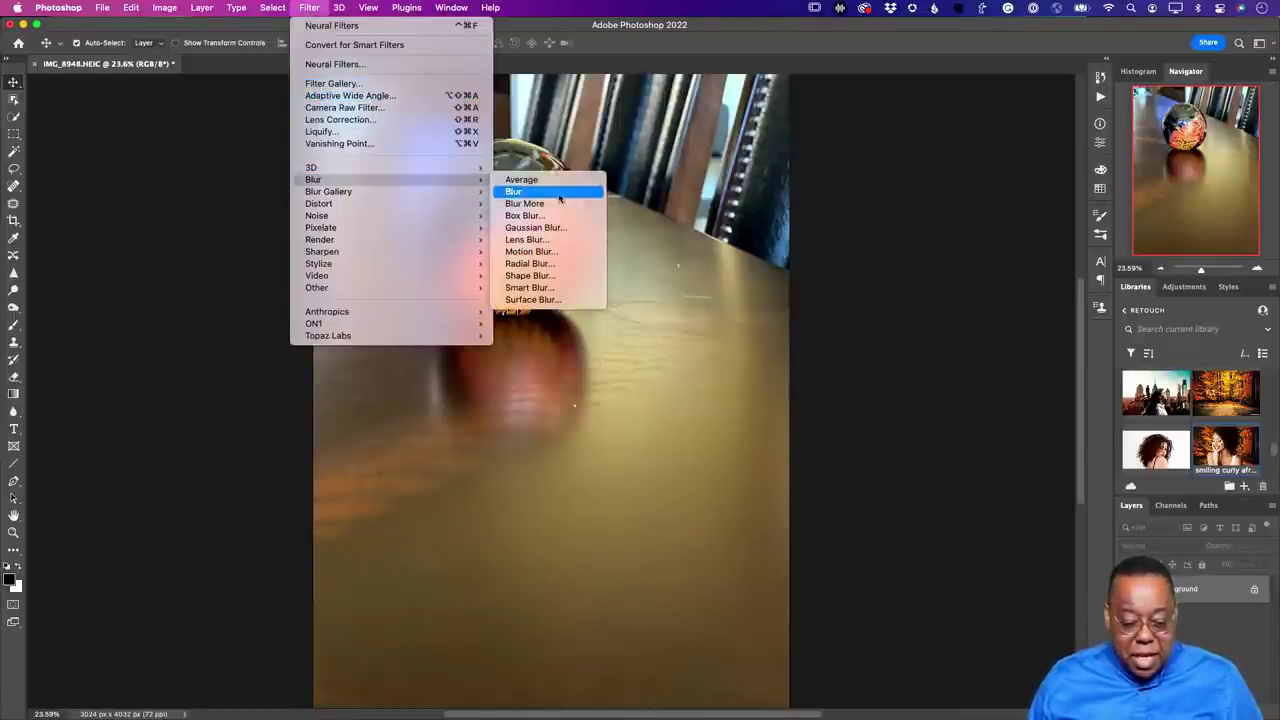
pyautogui.click(556, 240)
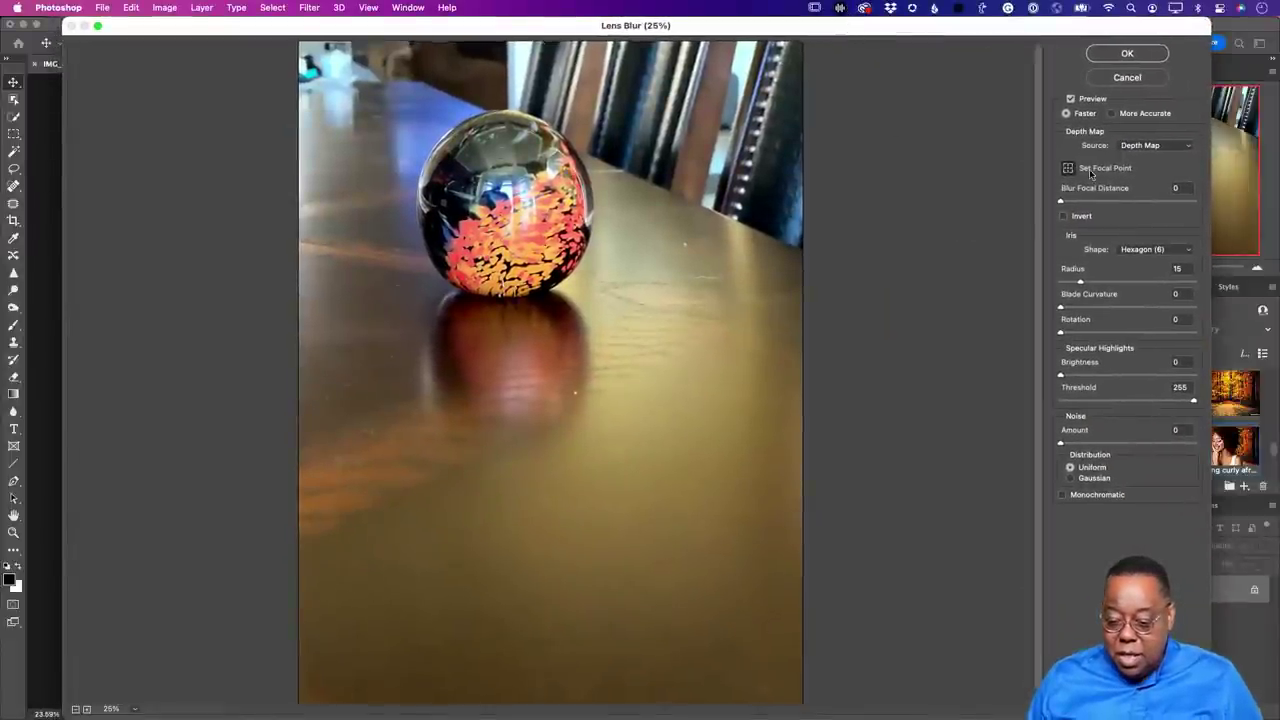
pyautogui.click(1143, 150)
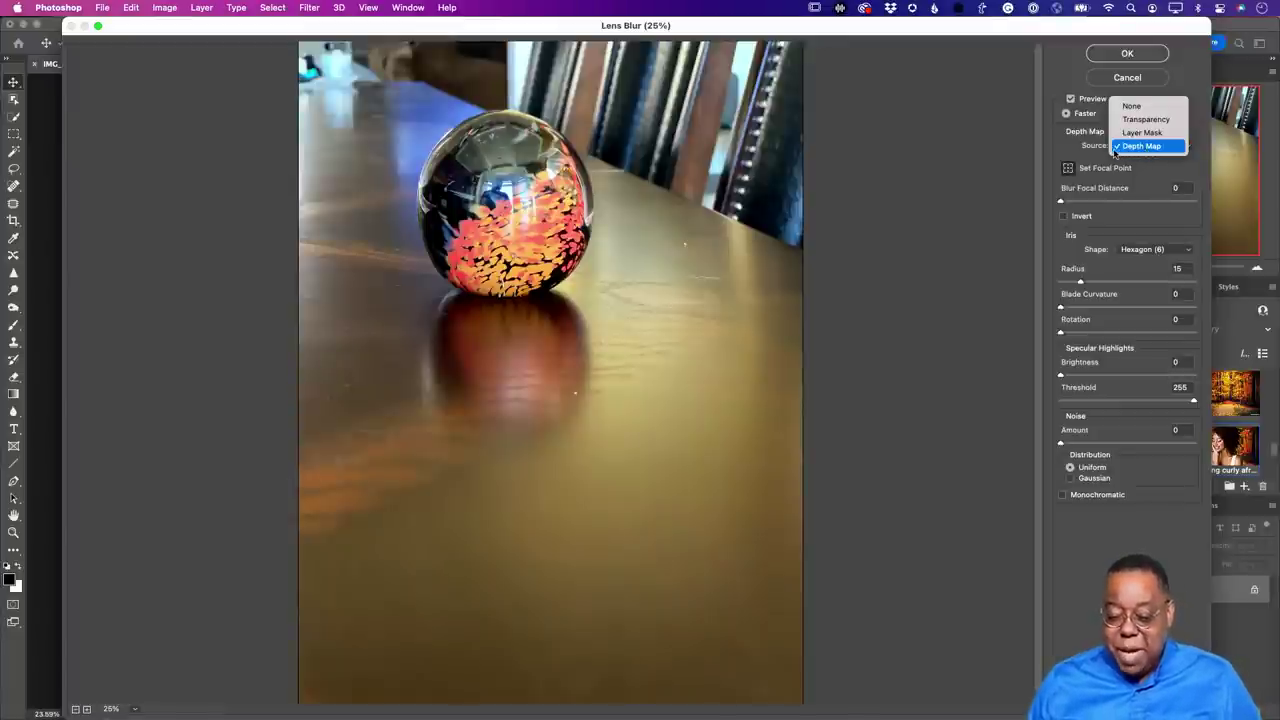
pyautogui.click(1053, 154)
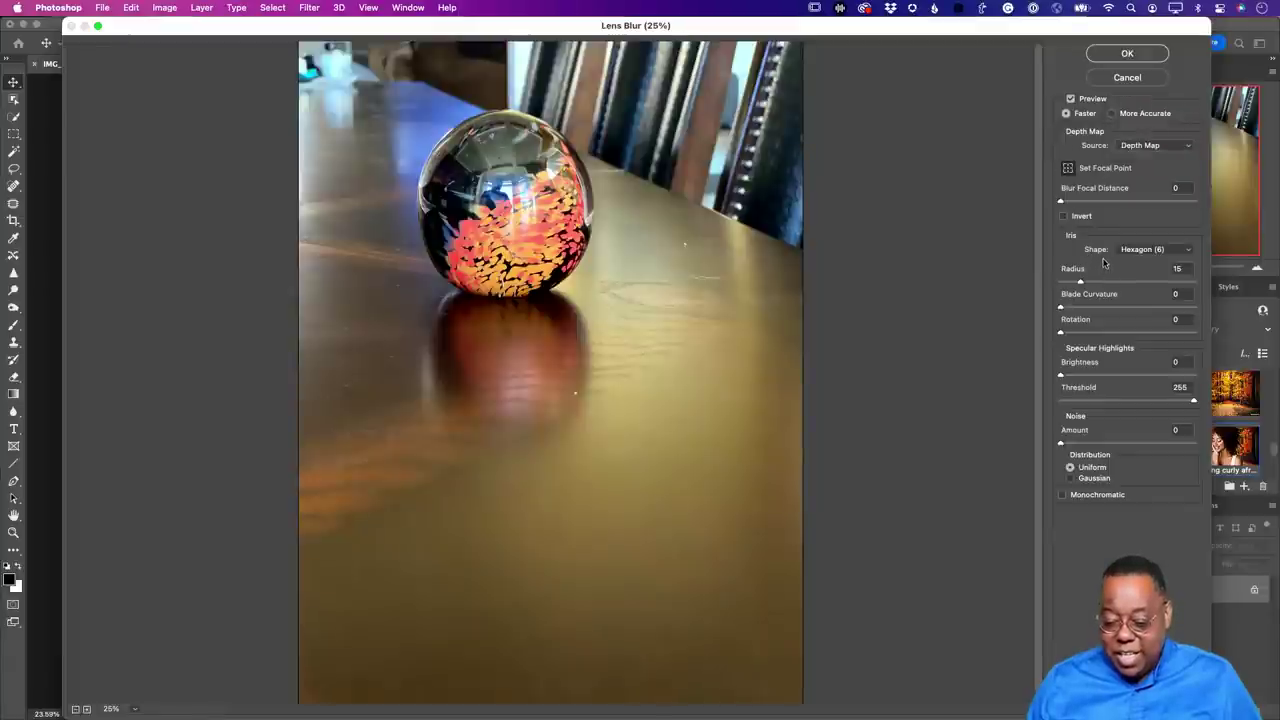
pyautogui.moveTo(1062, 202); pyautogui.dragTo(1215, 208)
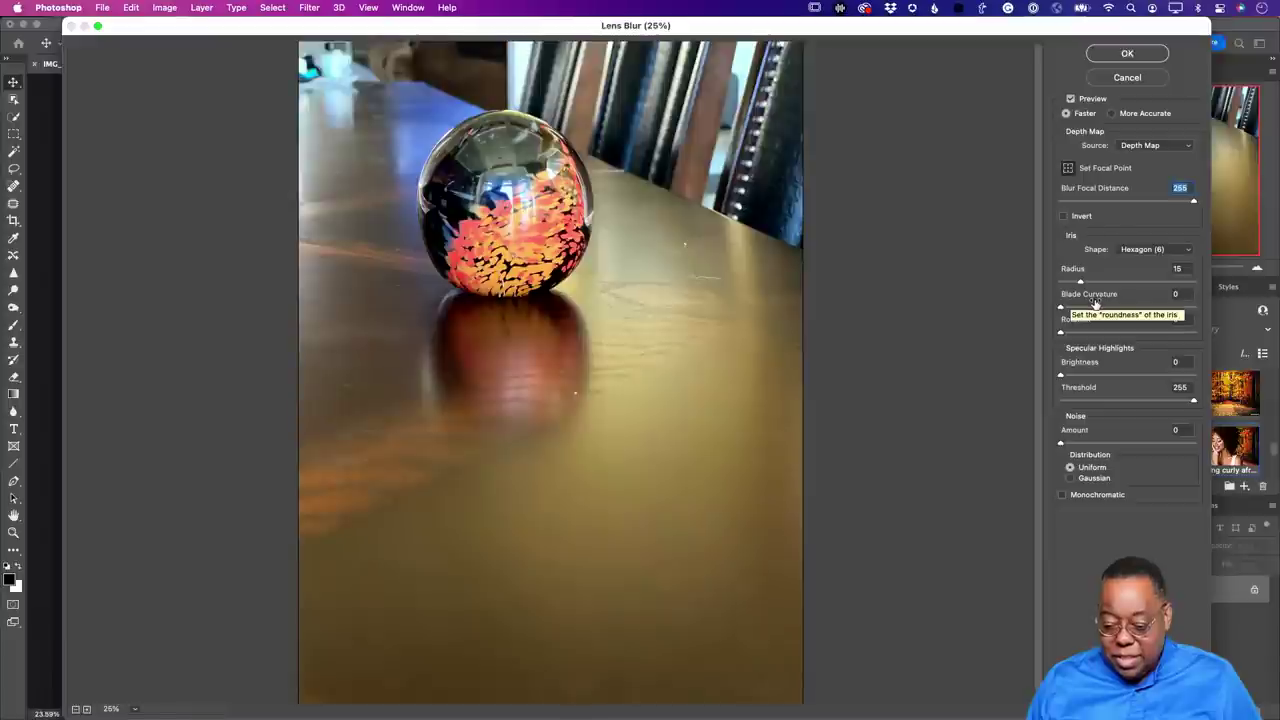
pyautogui.moveTo(1080, 282); pyautogui.dragTo(1193, 282)
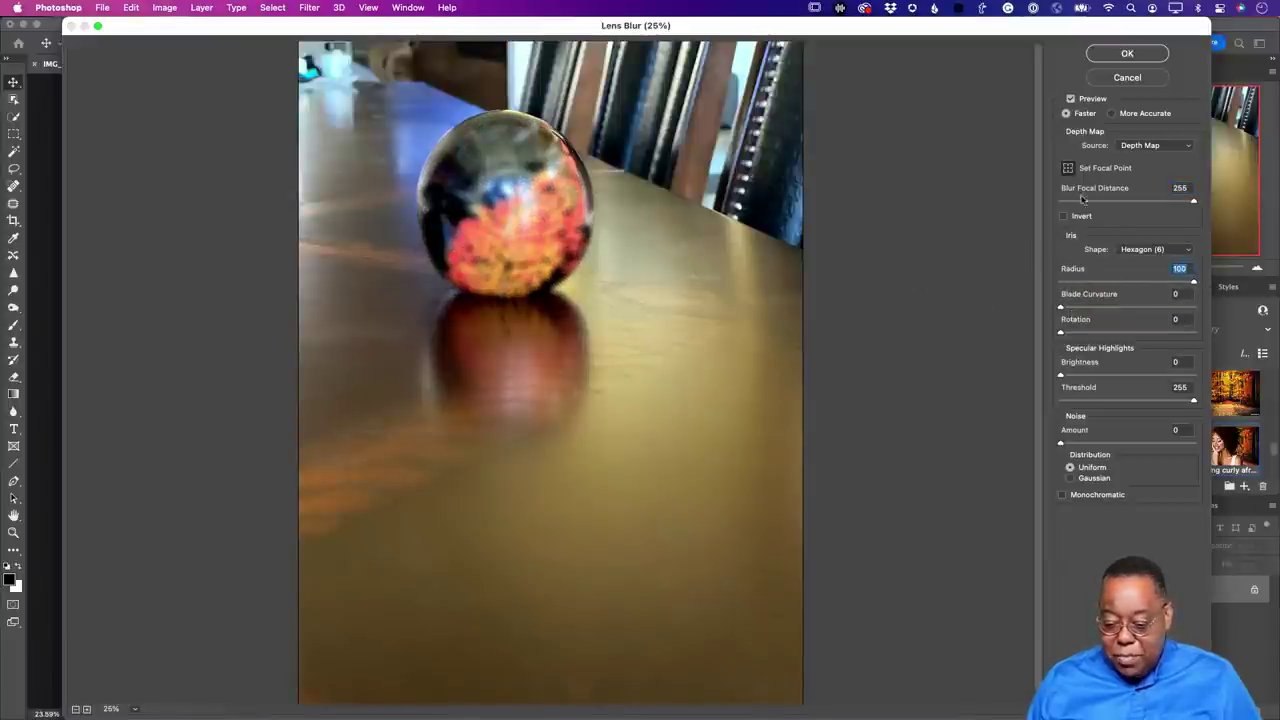
# Try Lens Blur focal points on the ball, chairs and table, settle the focus on the glass ball and apply the blur.
pyautogui.click(1068, 170)
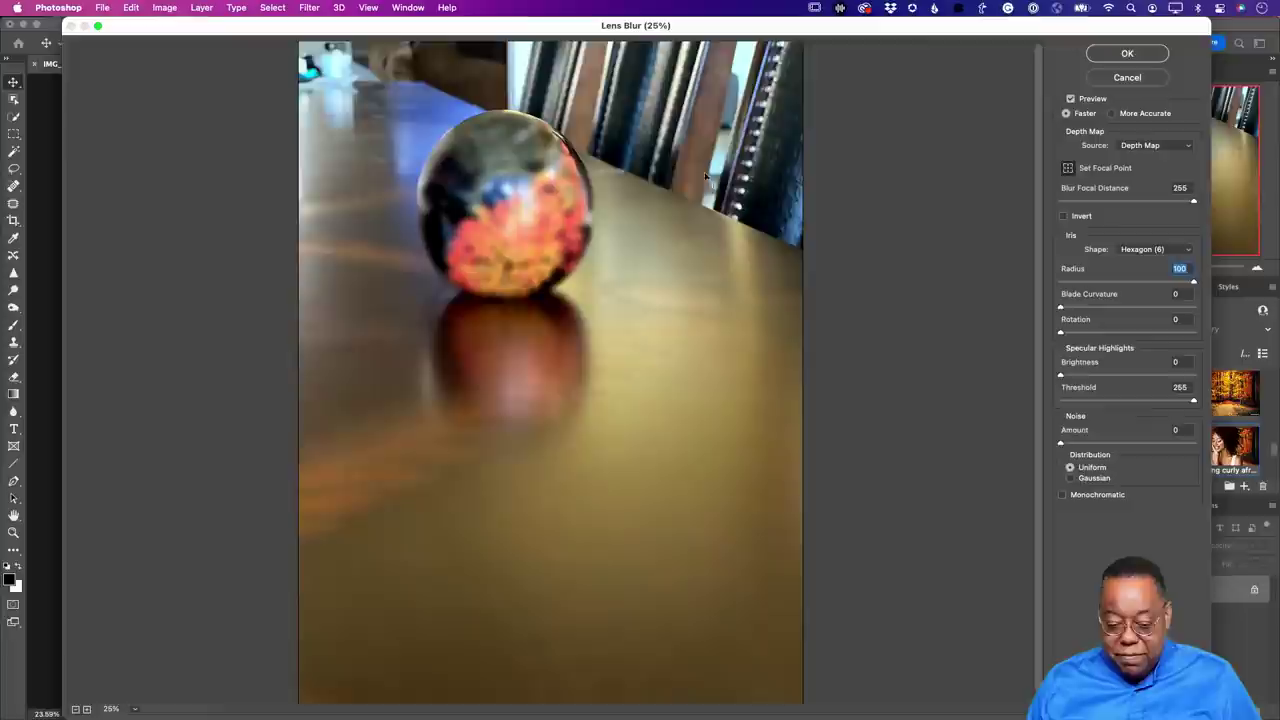
pyautogui.click(528, 192)
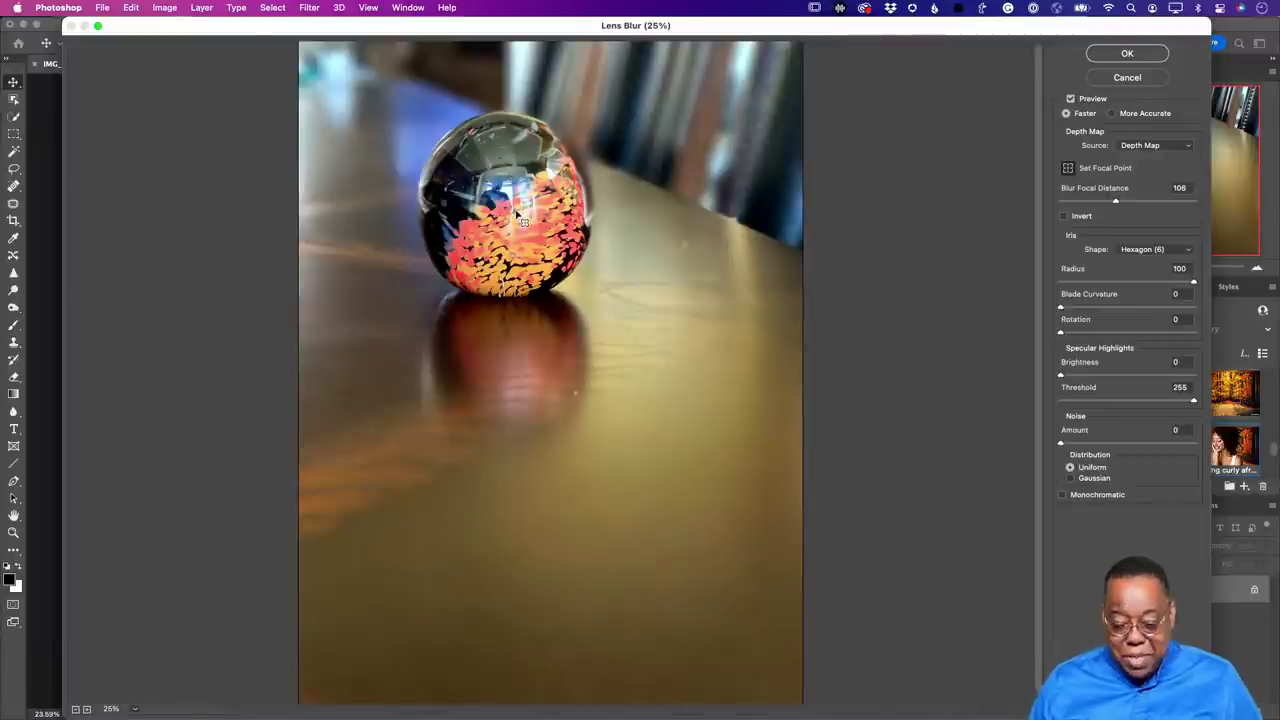
pyautogui.click(662, 88)
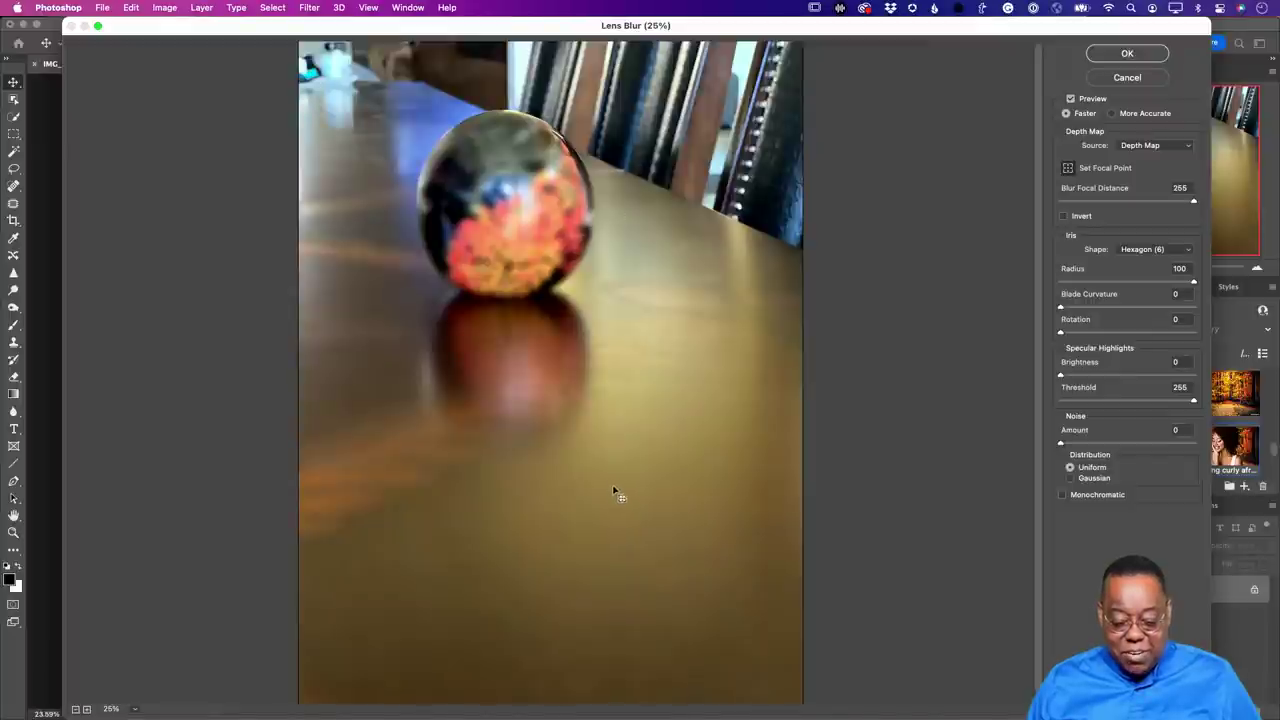
pyautogui.click(577, 438)
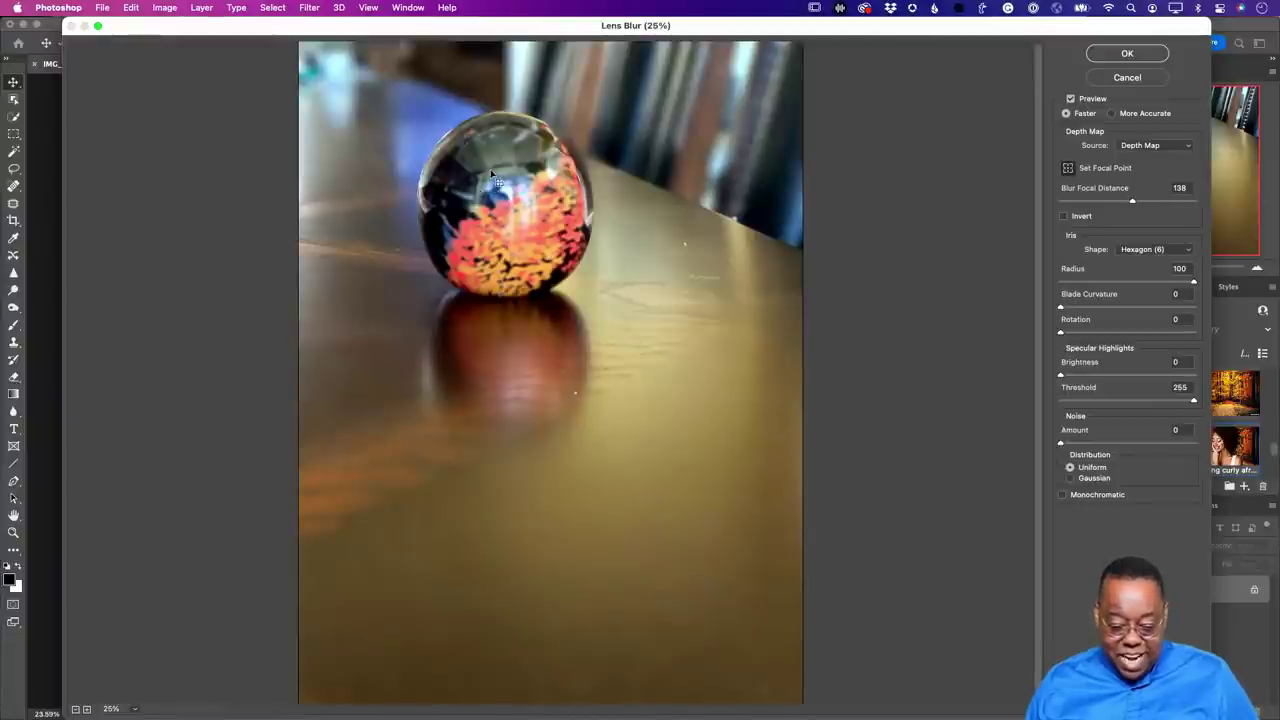
pyautogui.click(520, 240)
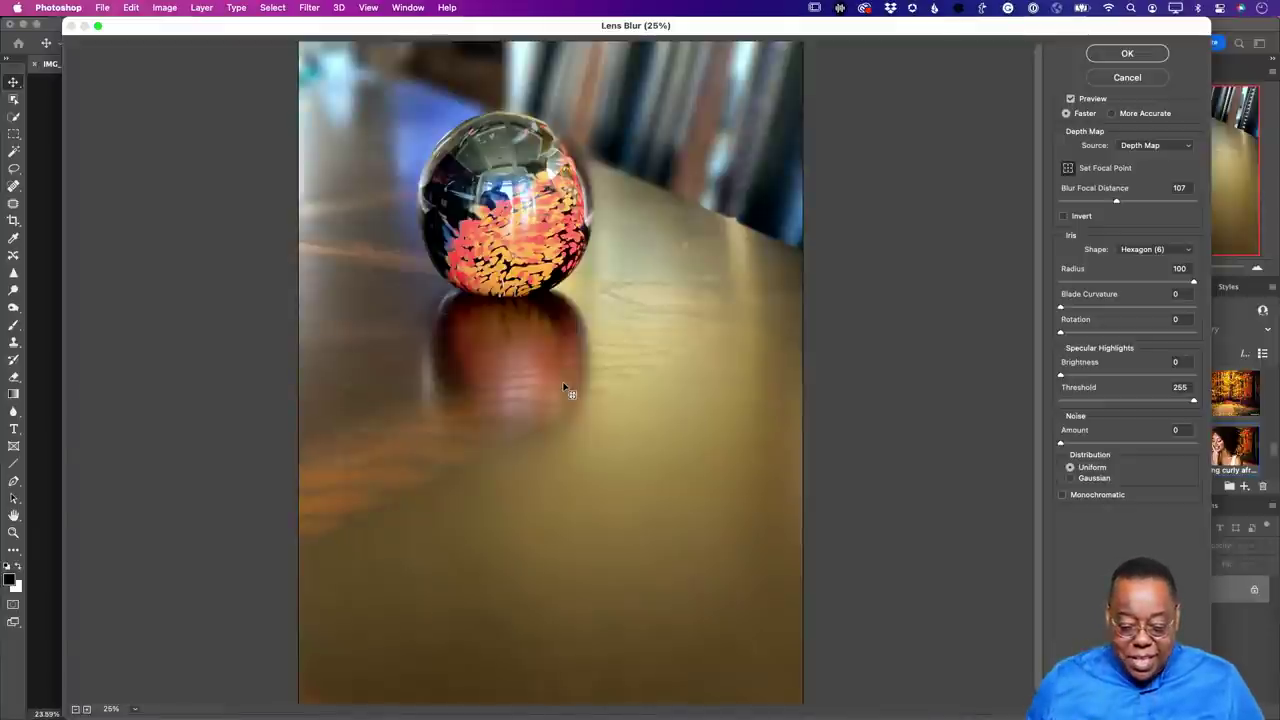
pyautogui.click(686, 250)
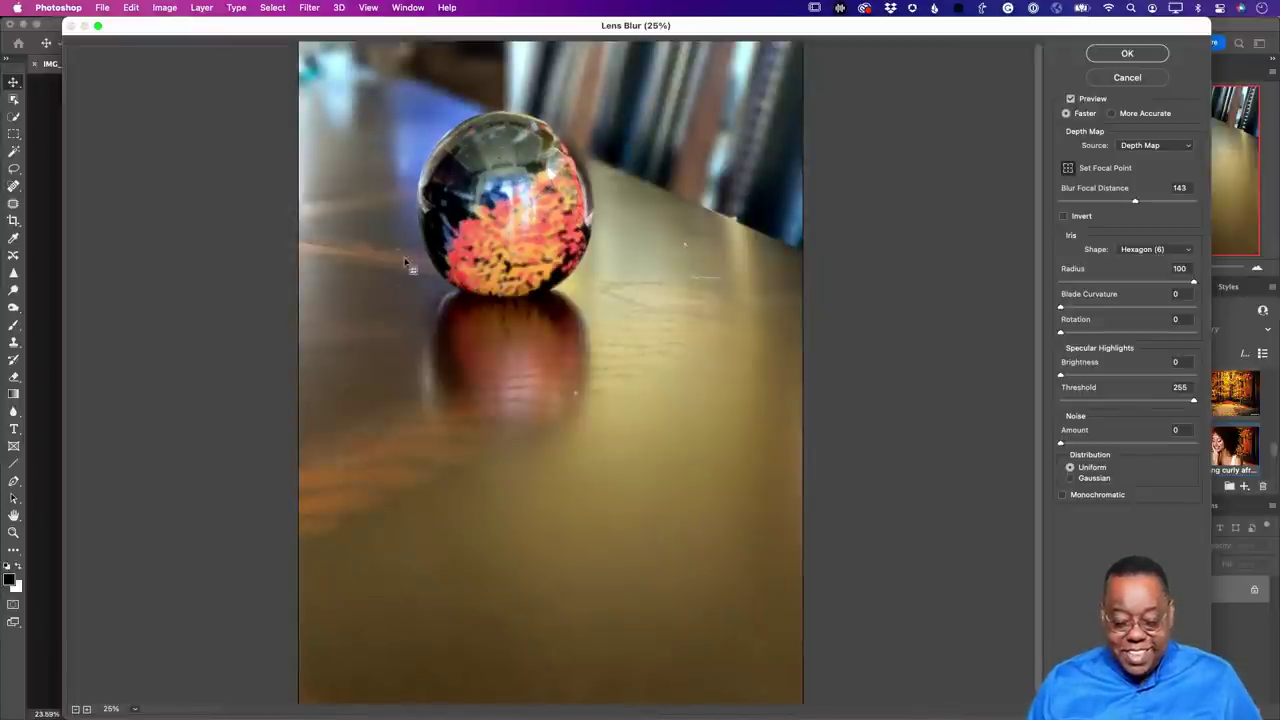
pyautogui.click(505, 265)
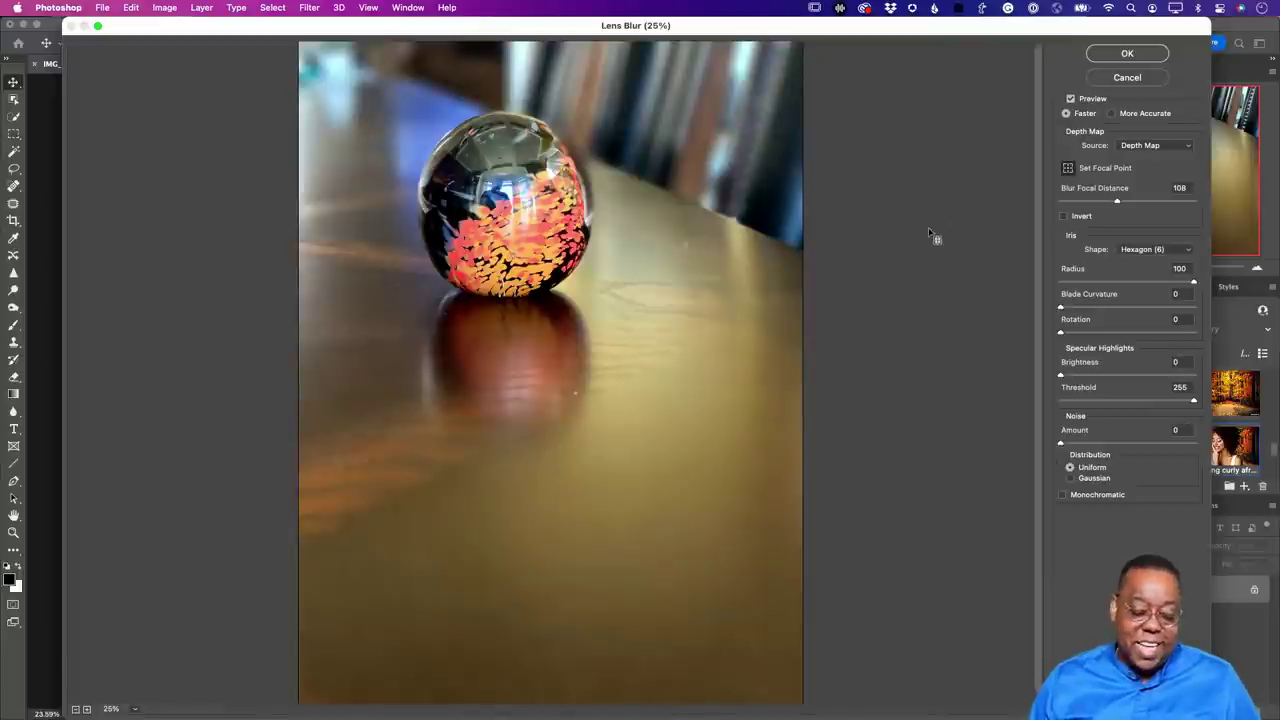
pyautogui.click(1127, 54)
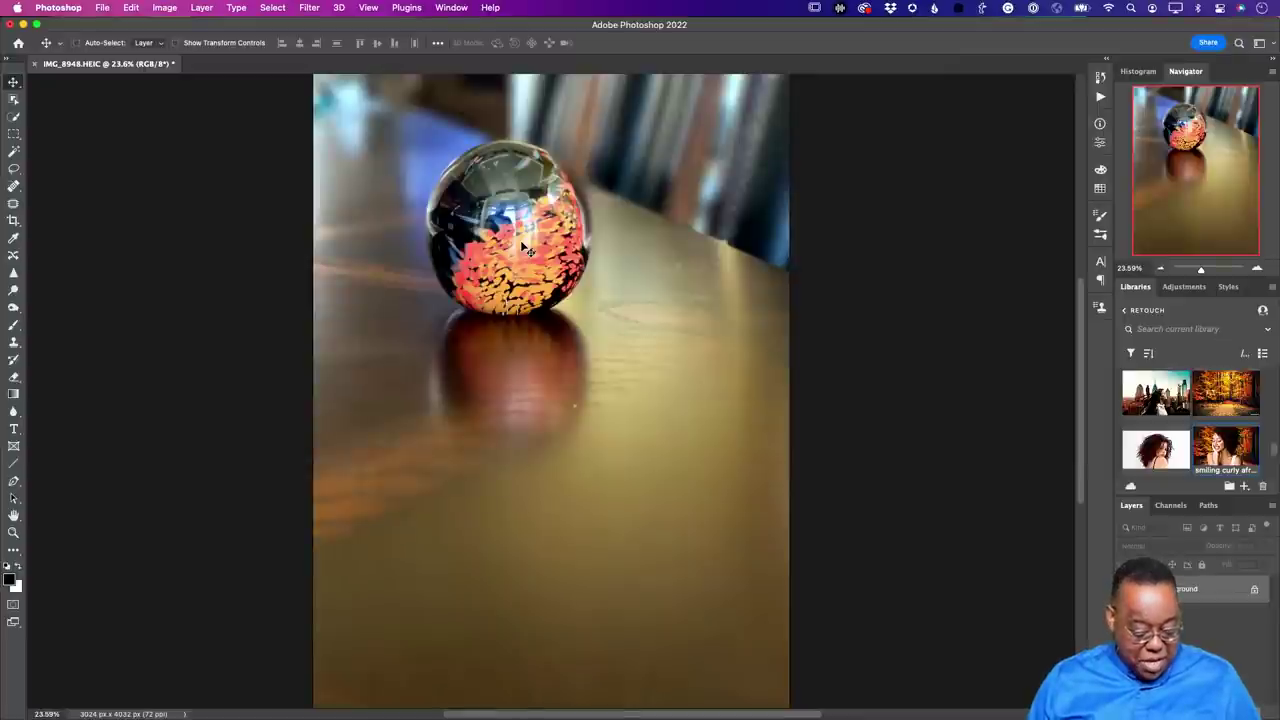
# Close the blurred glass ball photo without saving and return from the Home screen to the empty workspace.
pyautogui.press('super+w')
pyautogui.press('super+d')
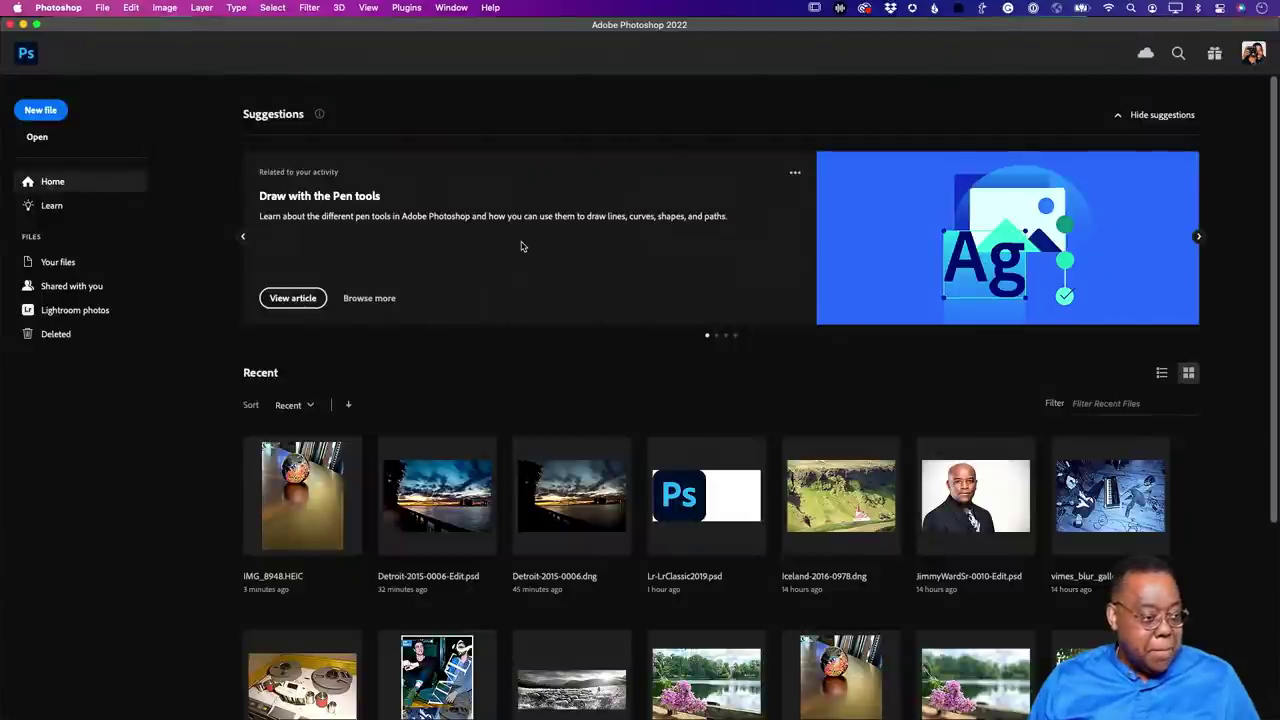
pyautogui.click(25, 53)
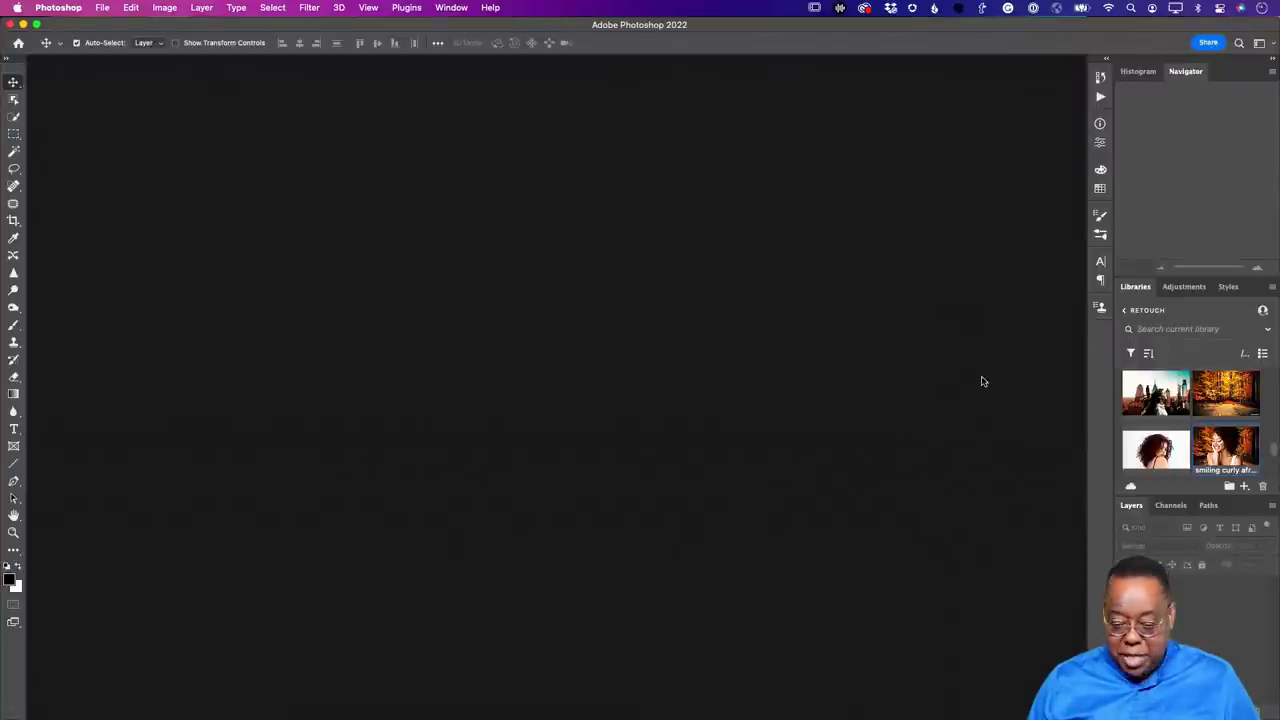
# Find the "pores on the face" image in the Retouch library and open it.
pyautogui.scroll(-5, 1207, 453)
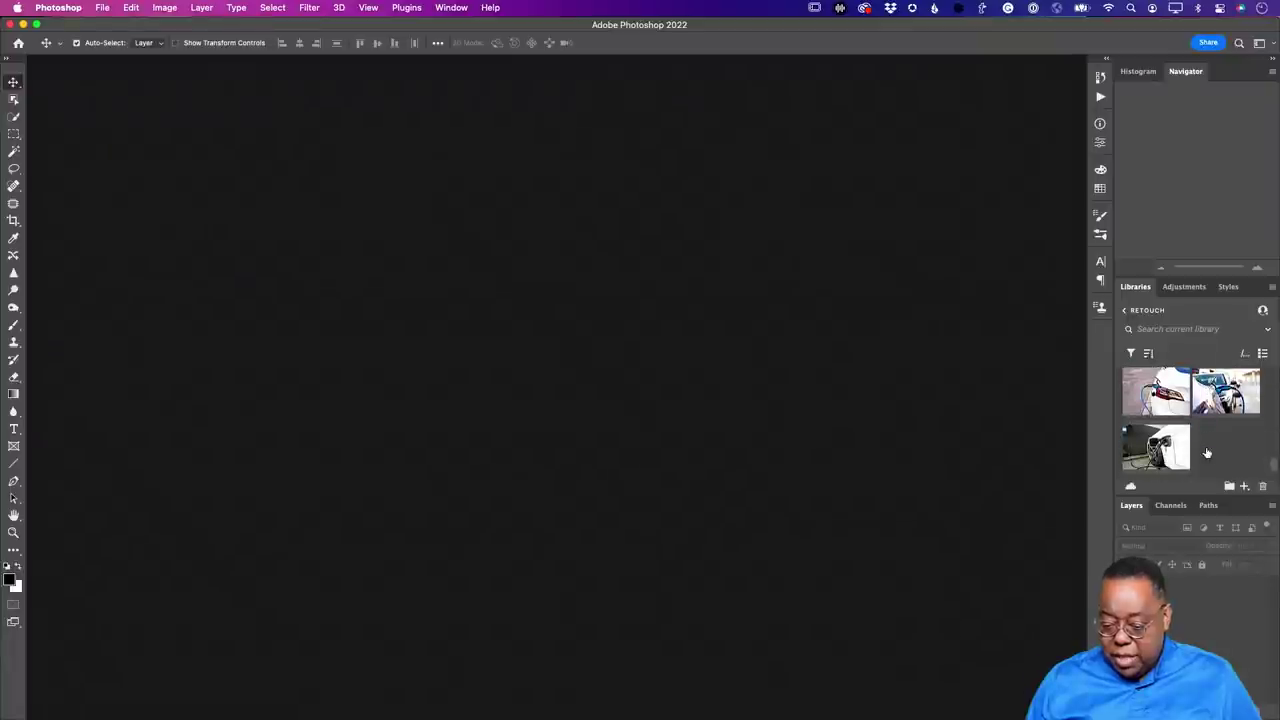
pyautogui.scroll(10, 1207, 453)
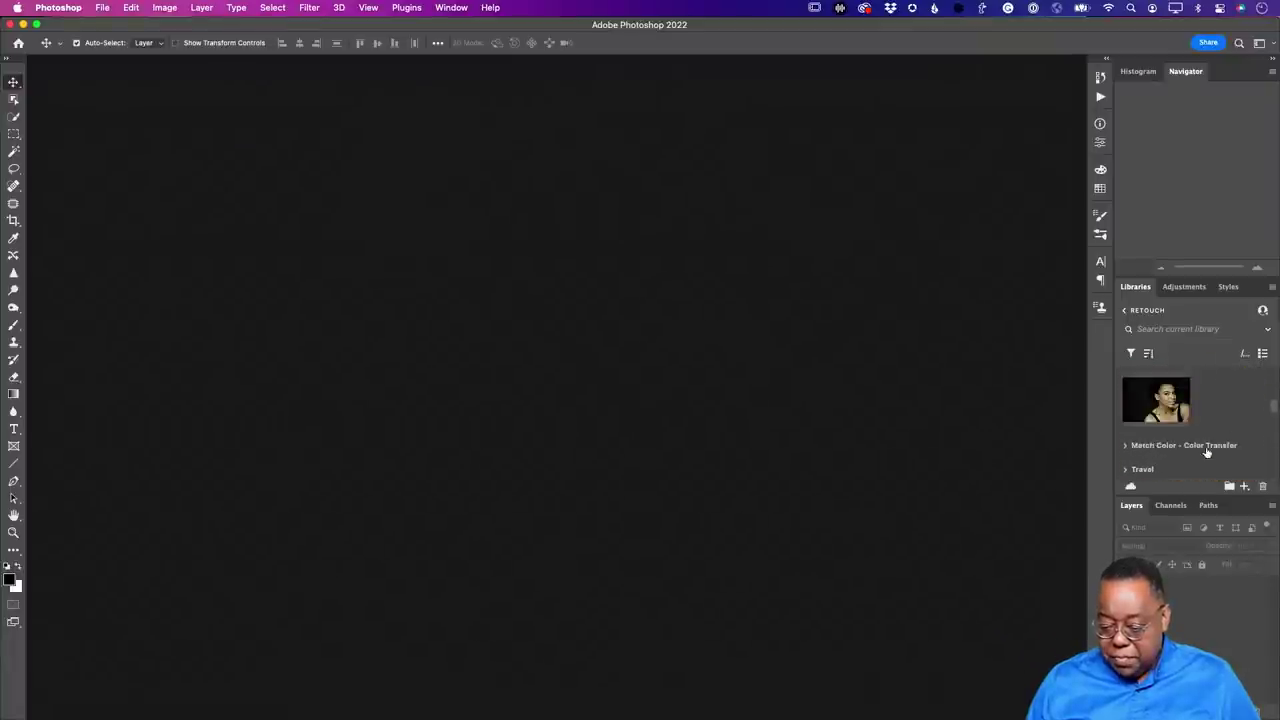
pyautogui.scroll(2, 1207, 453)
pyautogui.scroll(1, 1206, 453)
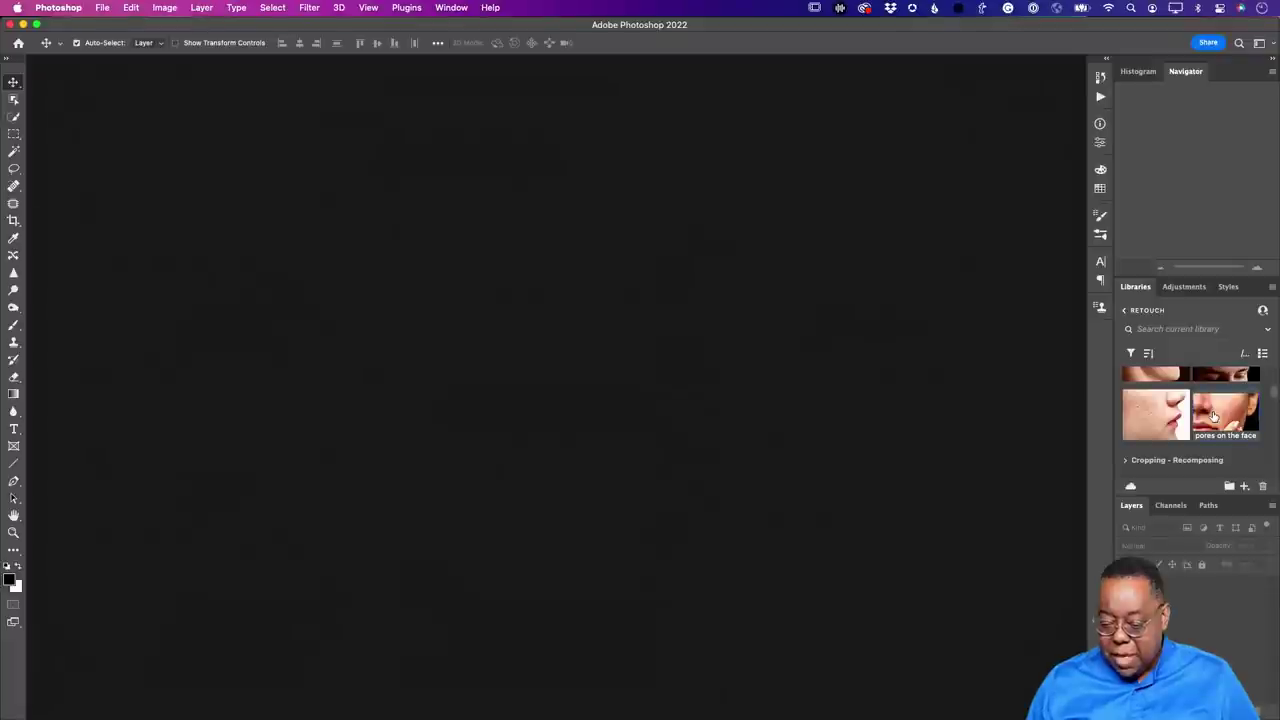
pyautogui.doubleClick(1213, 415)
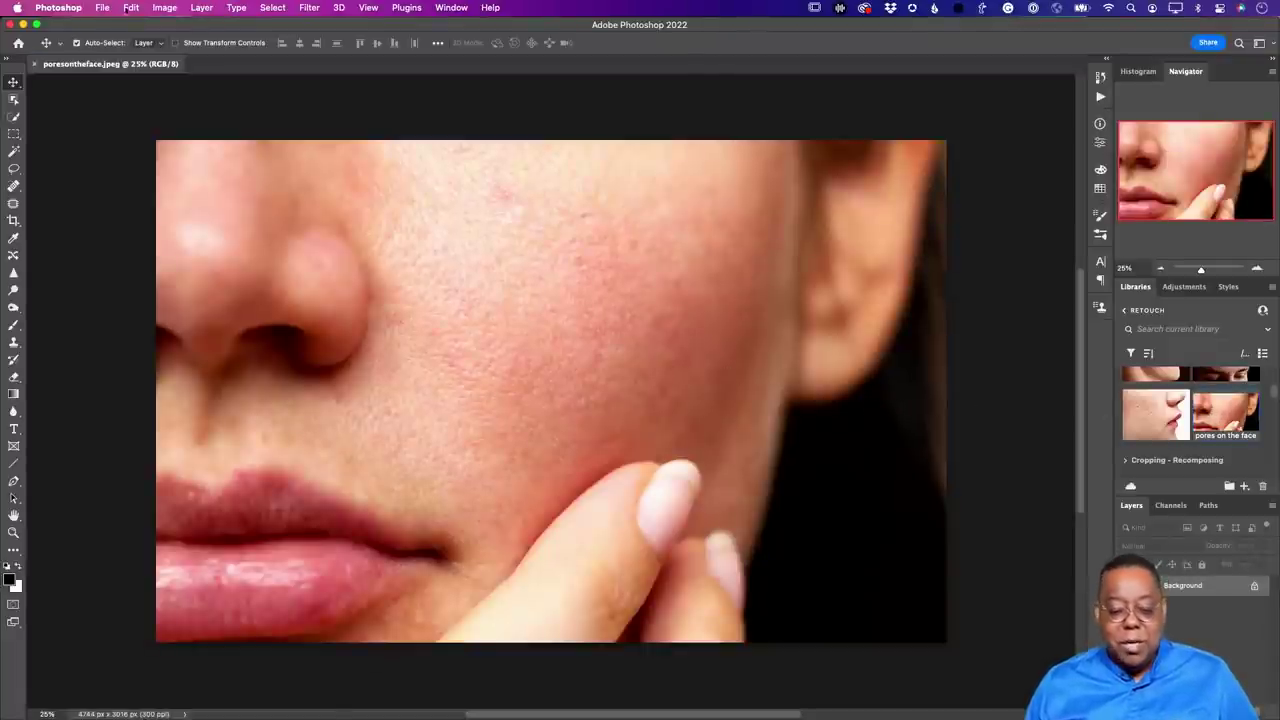
pyautogui.click(309, 8)
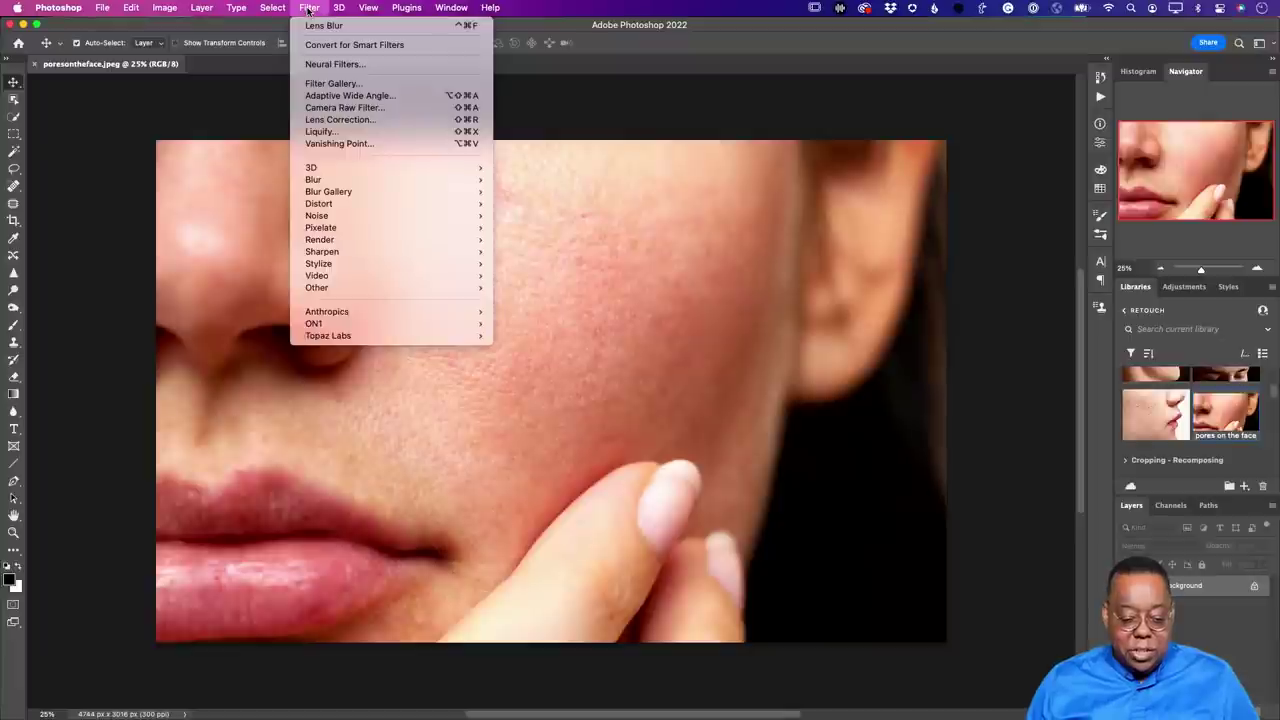
pyautogui.moveTo(349, 195)
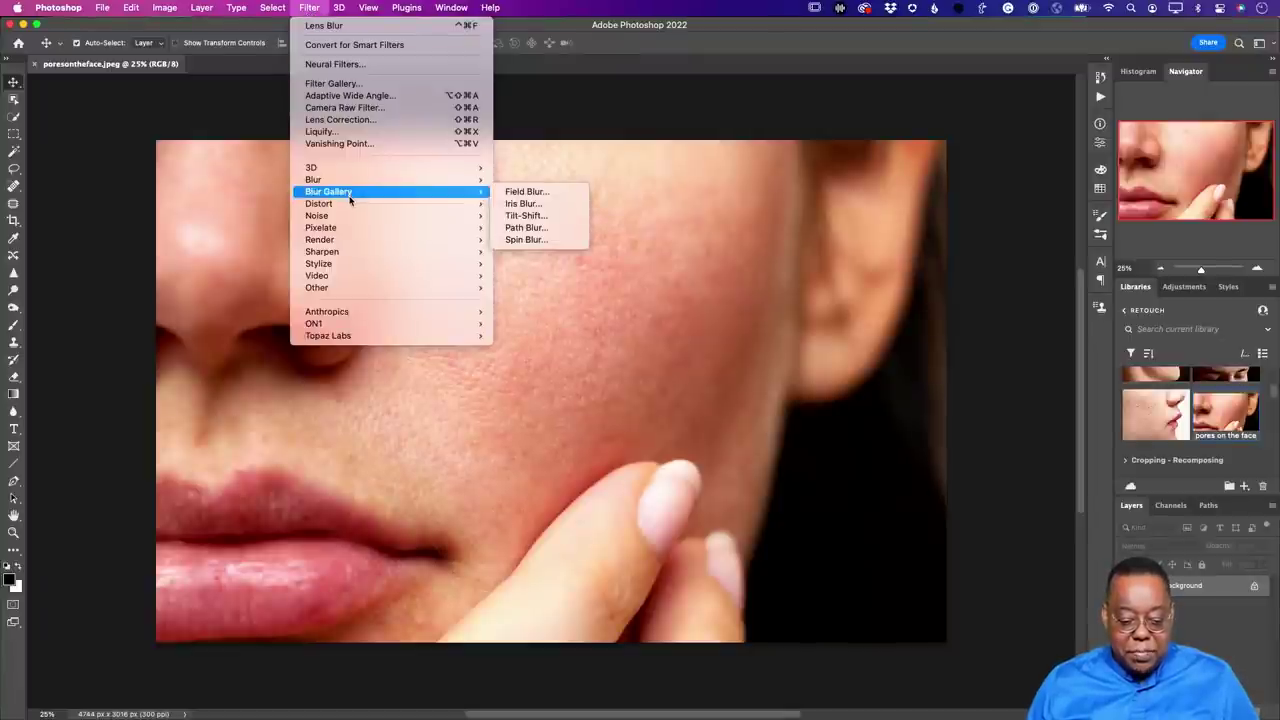
pyautogui.click(828, 287)
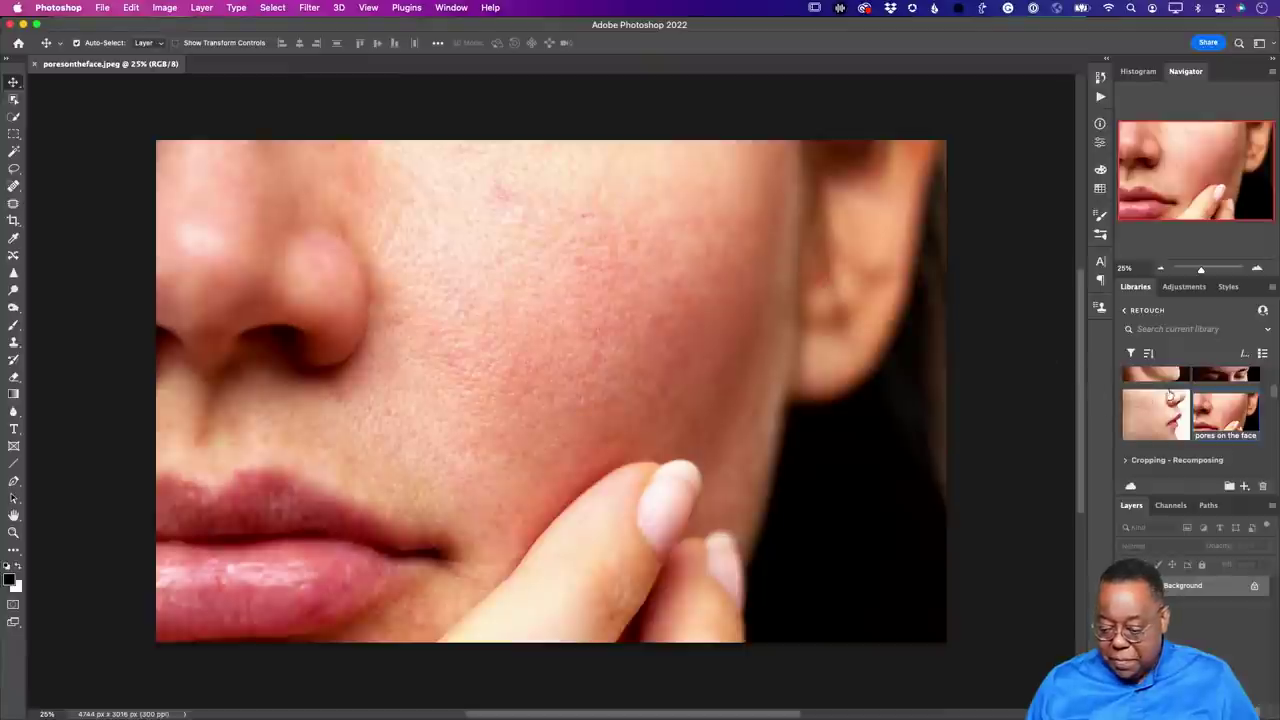
# Find the portrait of the smiling red-haired man in the Retouch library's Glare in Glasses group and open it, fitted to view.
pyautogui.scroll(3, 1170, 397)
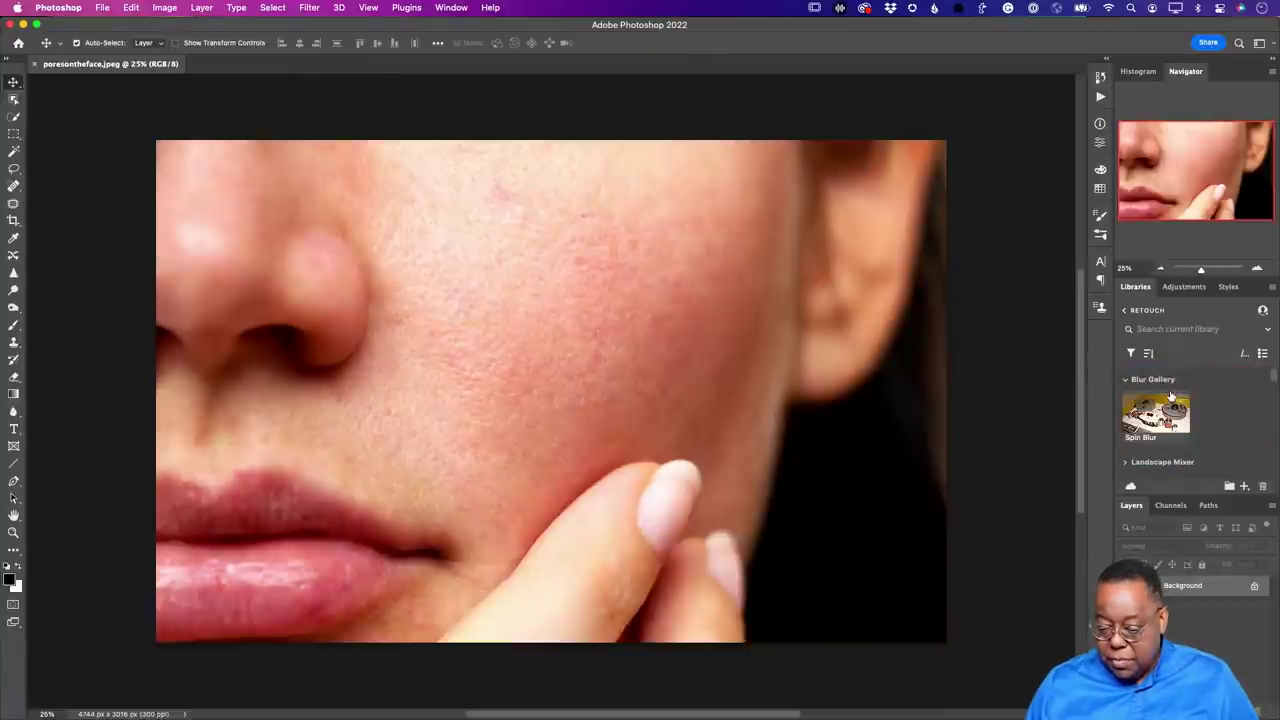
pyautogui.scroll(-10, 1172, 396)
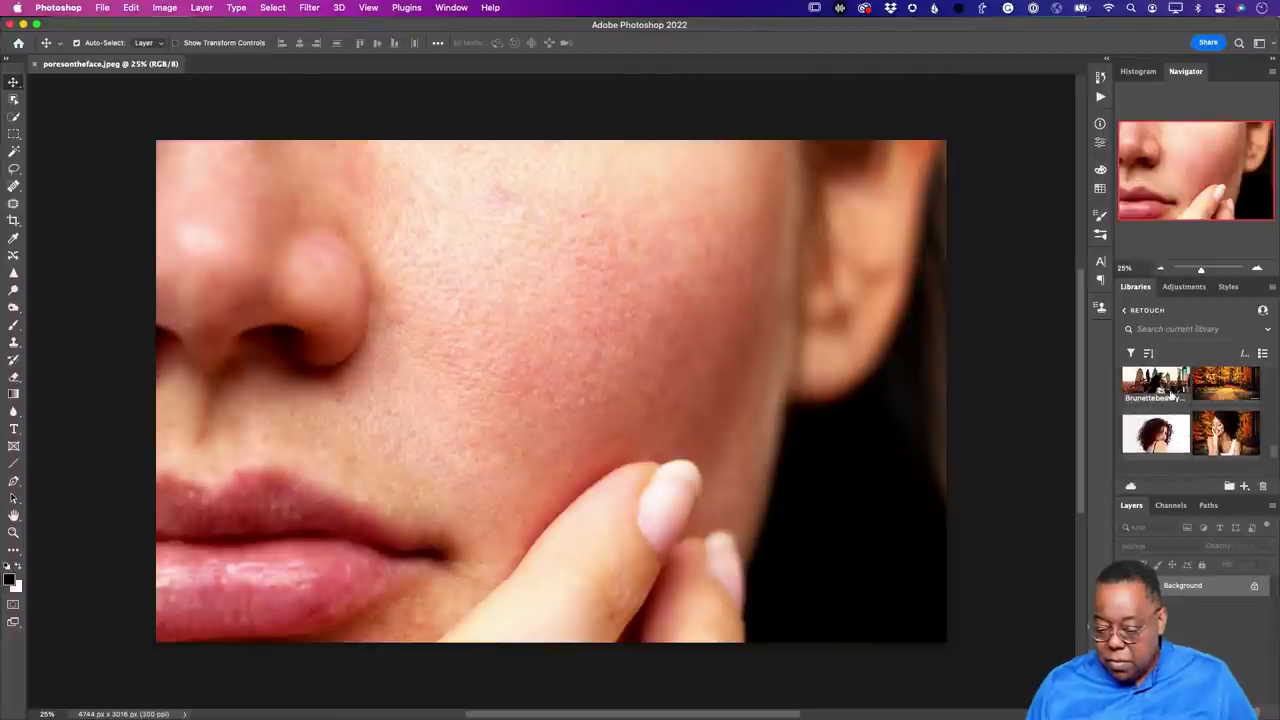
pyautogui.scroll(-5, 1172, 396)
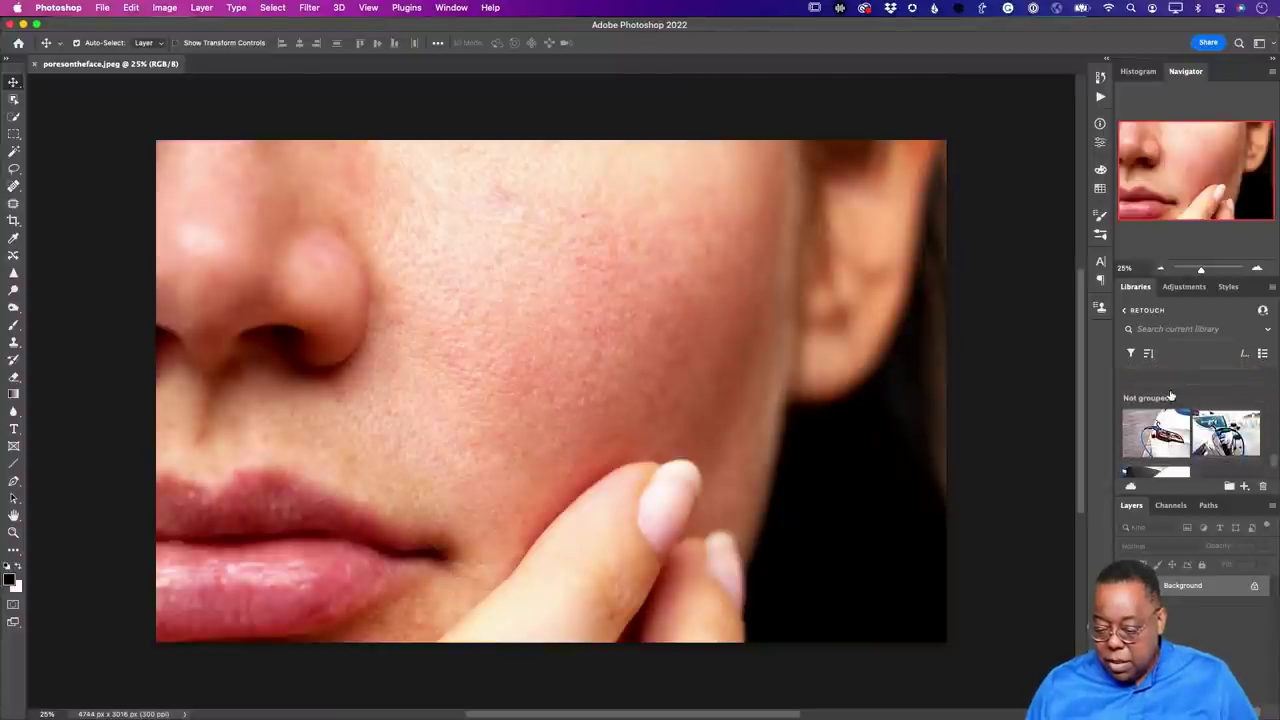
pyautogui.scroll(-3, 1172, 396)
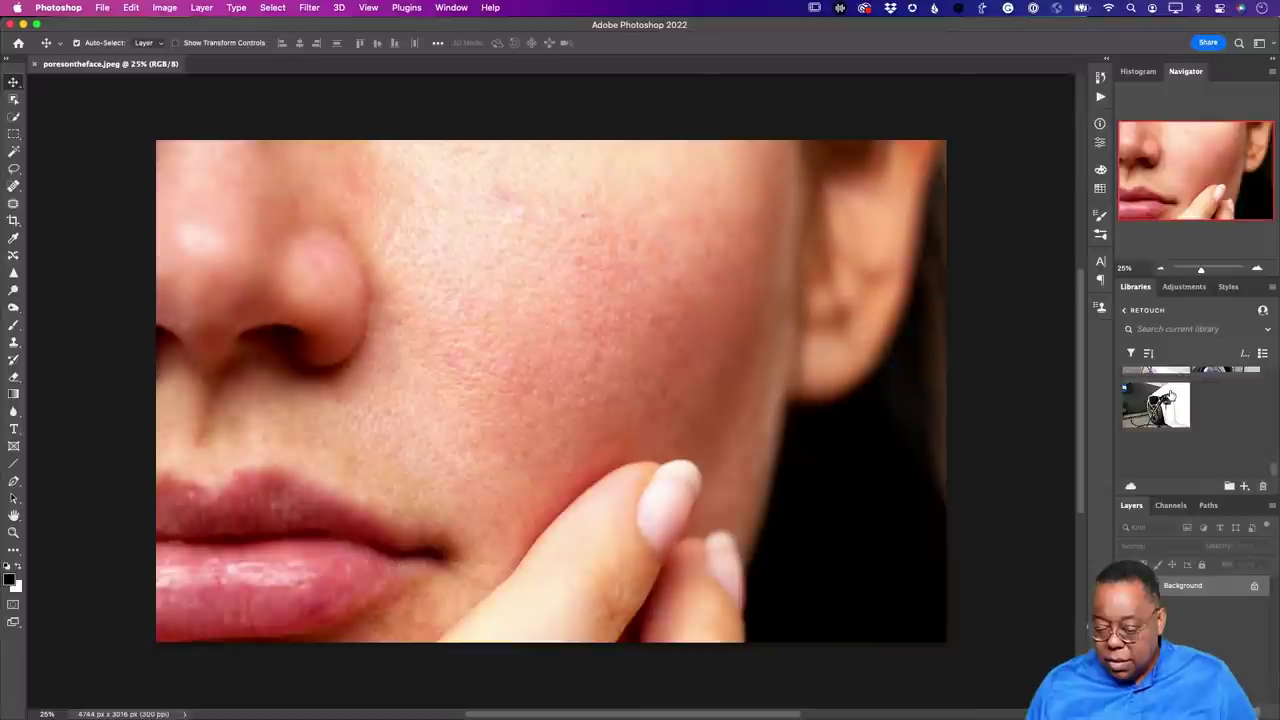
pyautogui.scroll(5, 1172, 398)
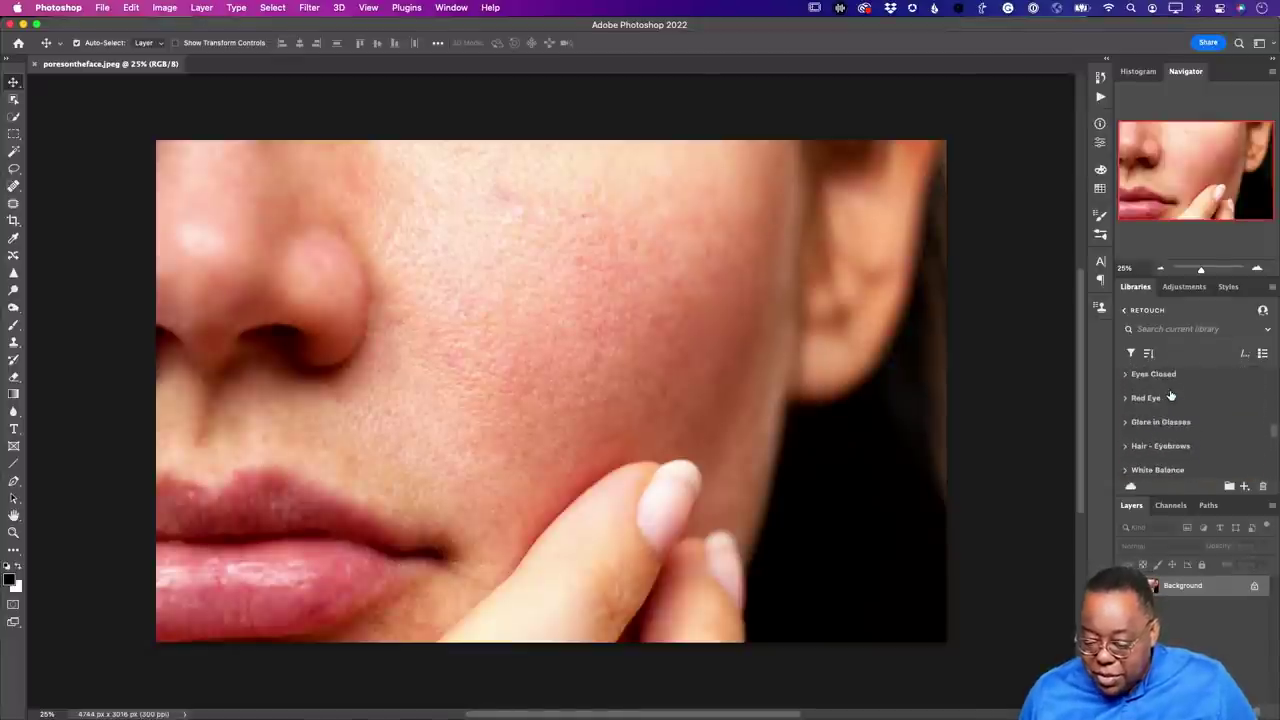
pyautogui.click(1126, 424)
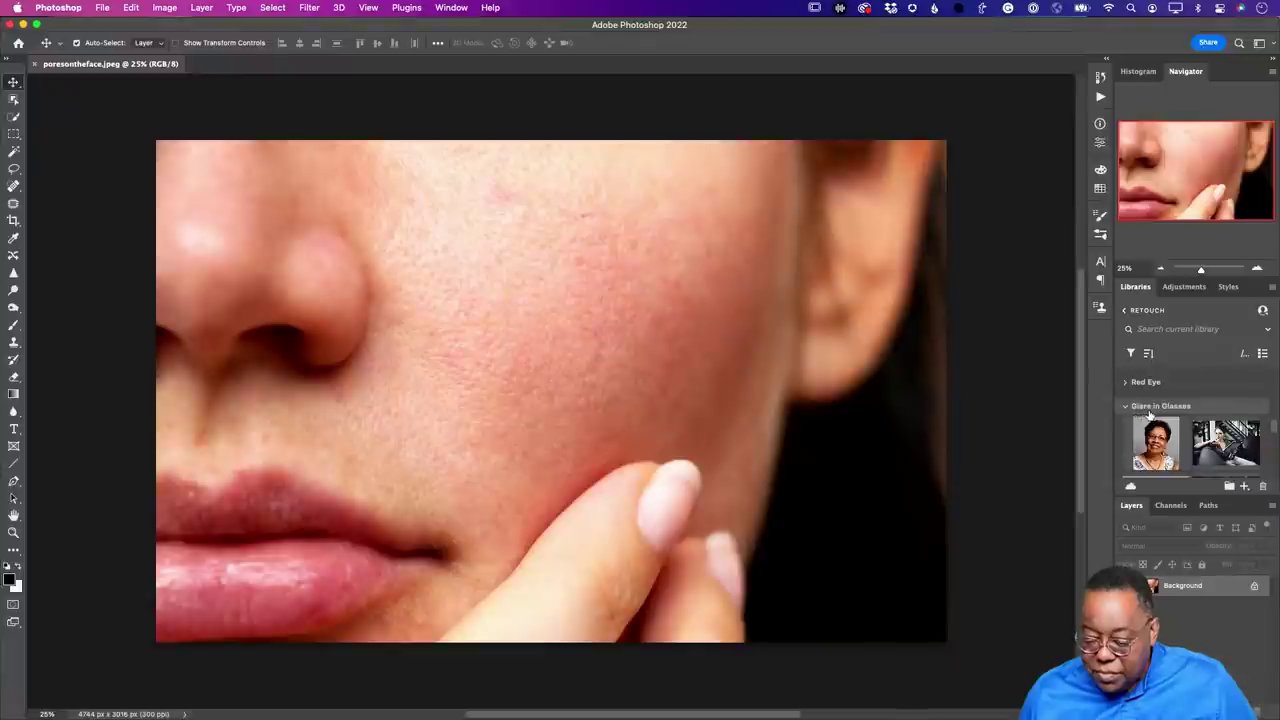
pyautogui.scroll(-3, 1138, 415)
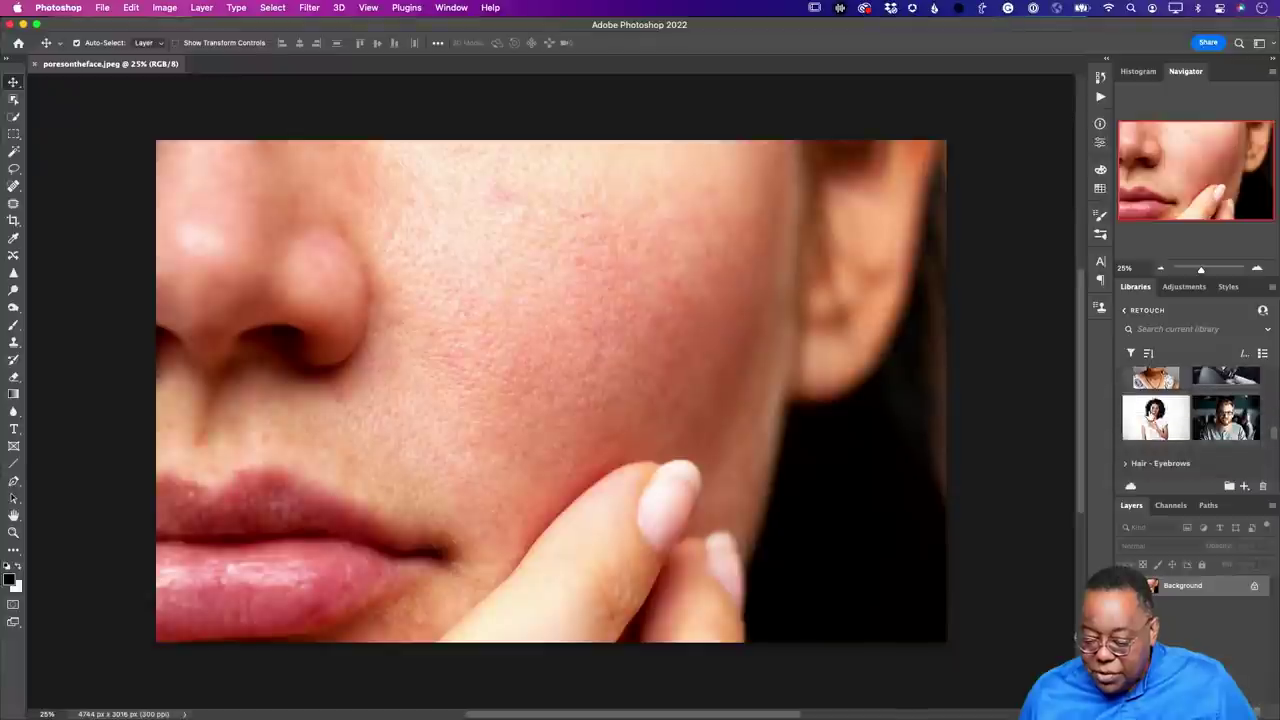
pyautogui.doubleClick(1213, 407)
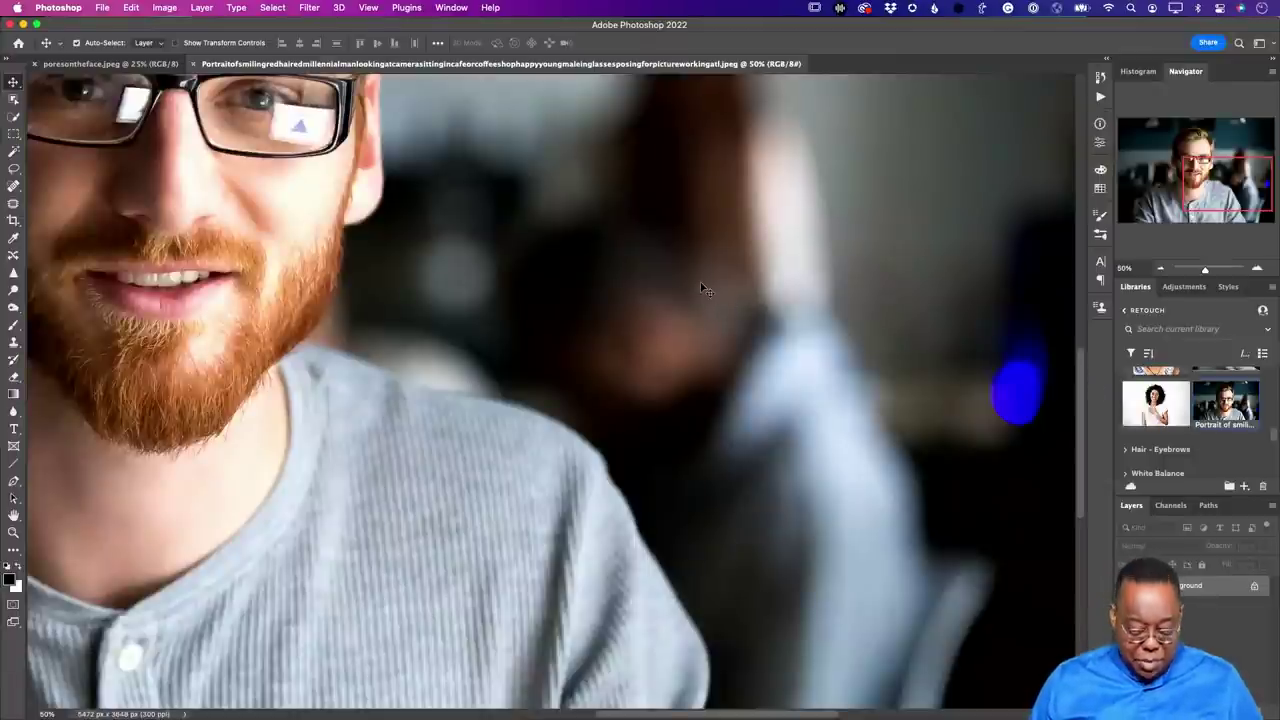
pyautogui.press('super+0')
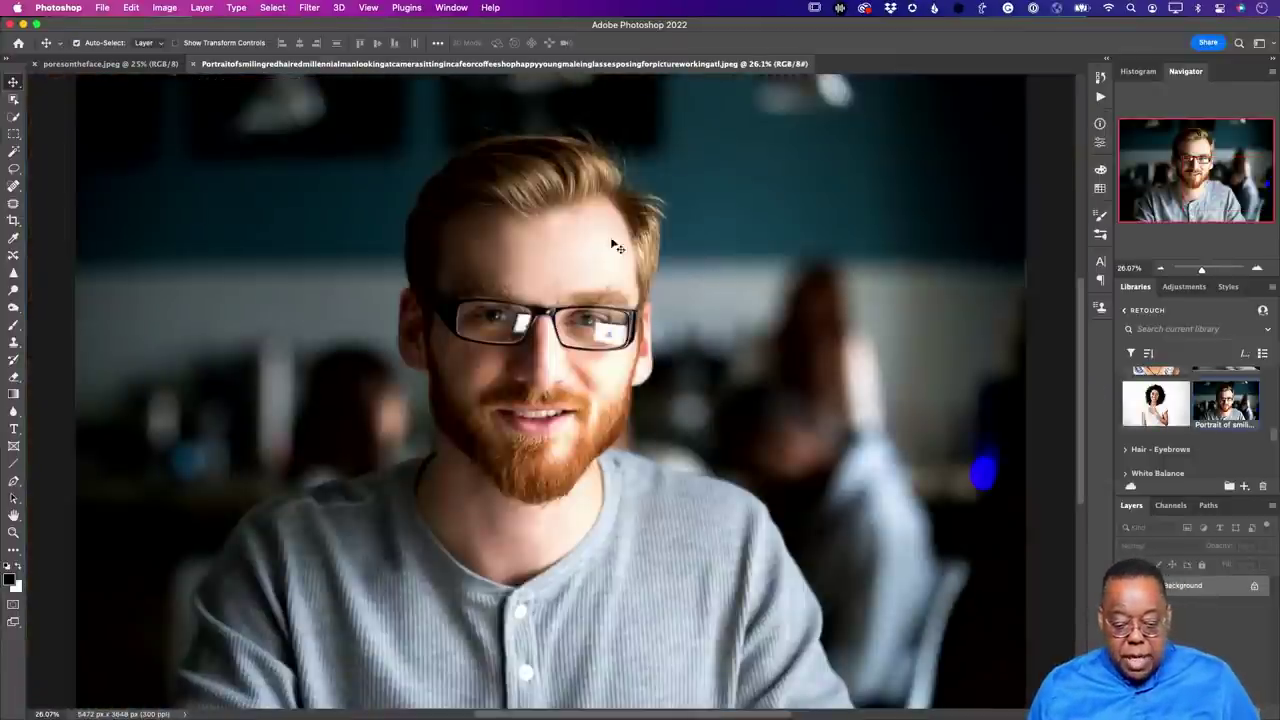
# Select the man as the subject and invert the selection to target the background.
pyautogui.click(270, 8)
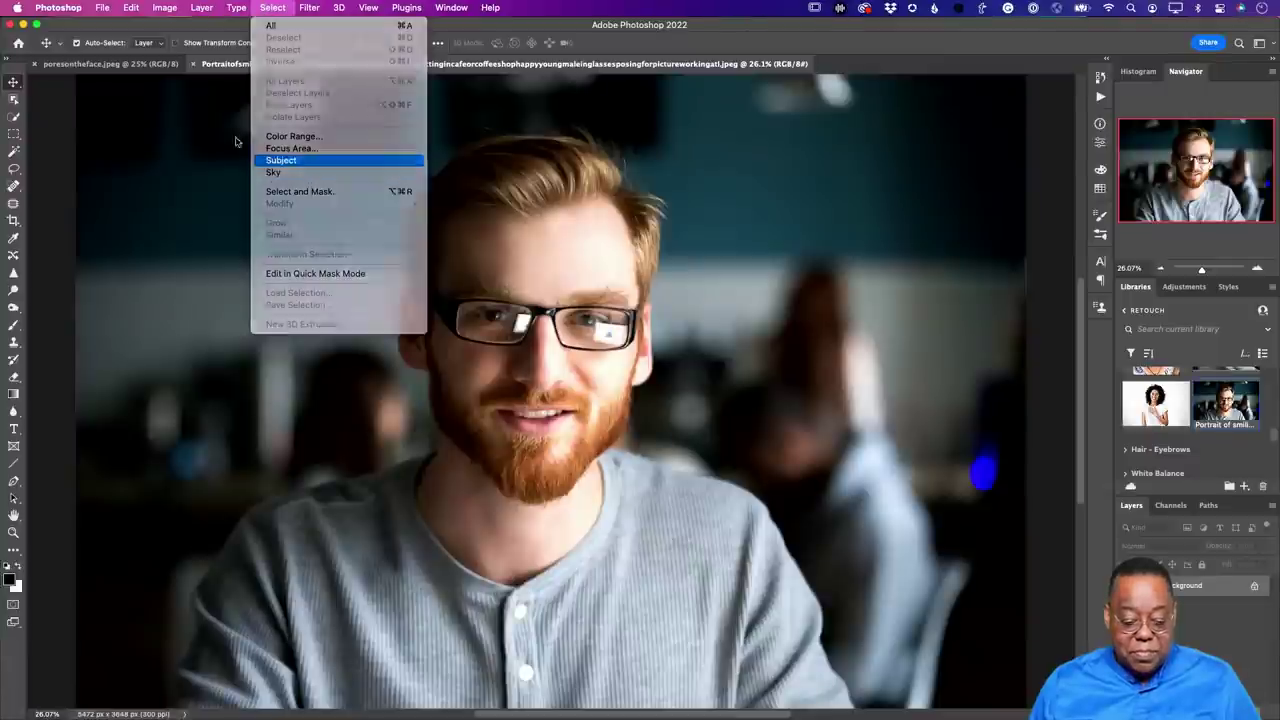
pyautogui.press('Return')
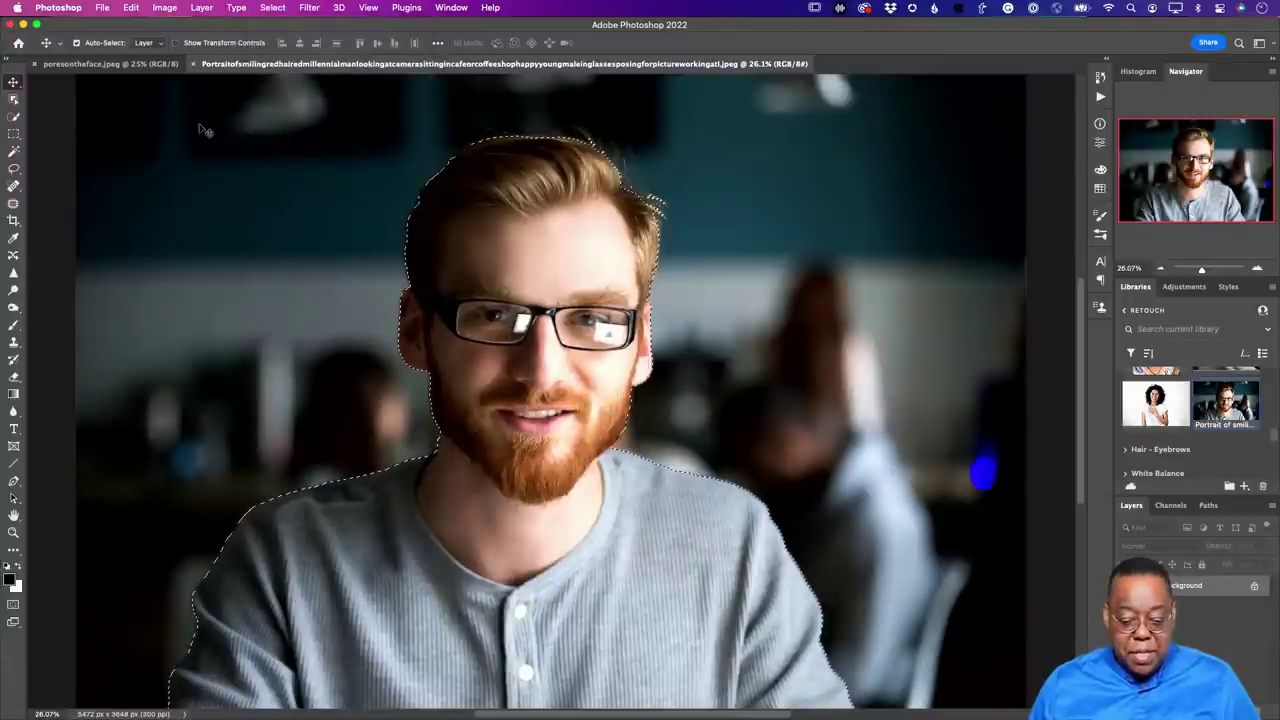
pyautogui.click(275, 7)
pyautogui.click(278, 62)
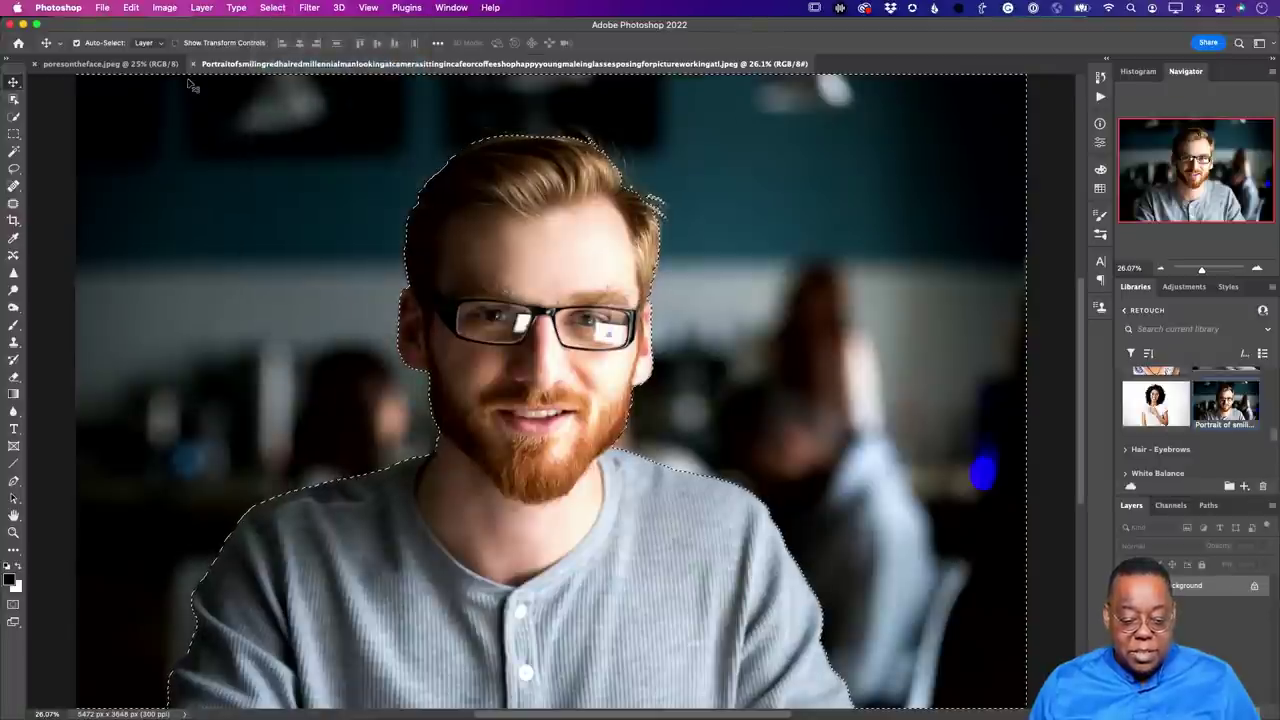
# Try a Gaussian Blur on the selected background at several radii up to about 91 pixels, cancel it and close the portrait.
pyautogui.click(310, 8)
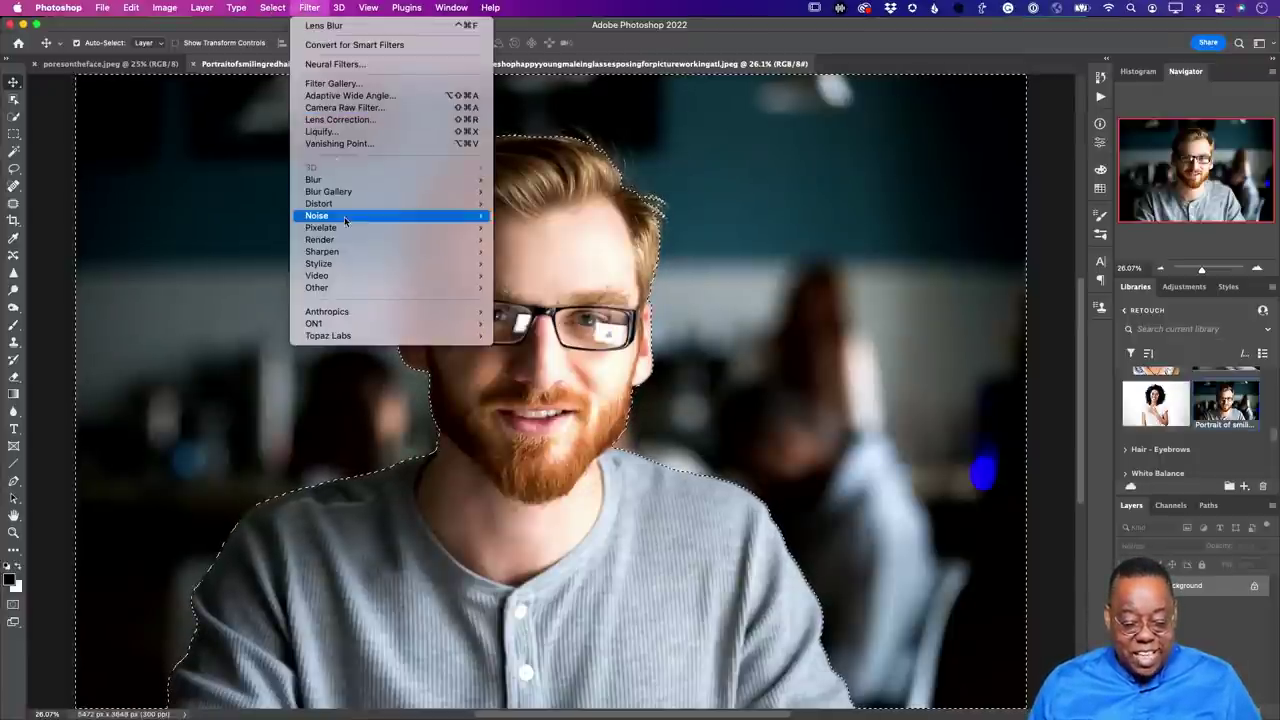
pyautogui.moveTo(350, 181)
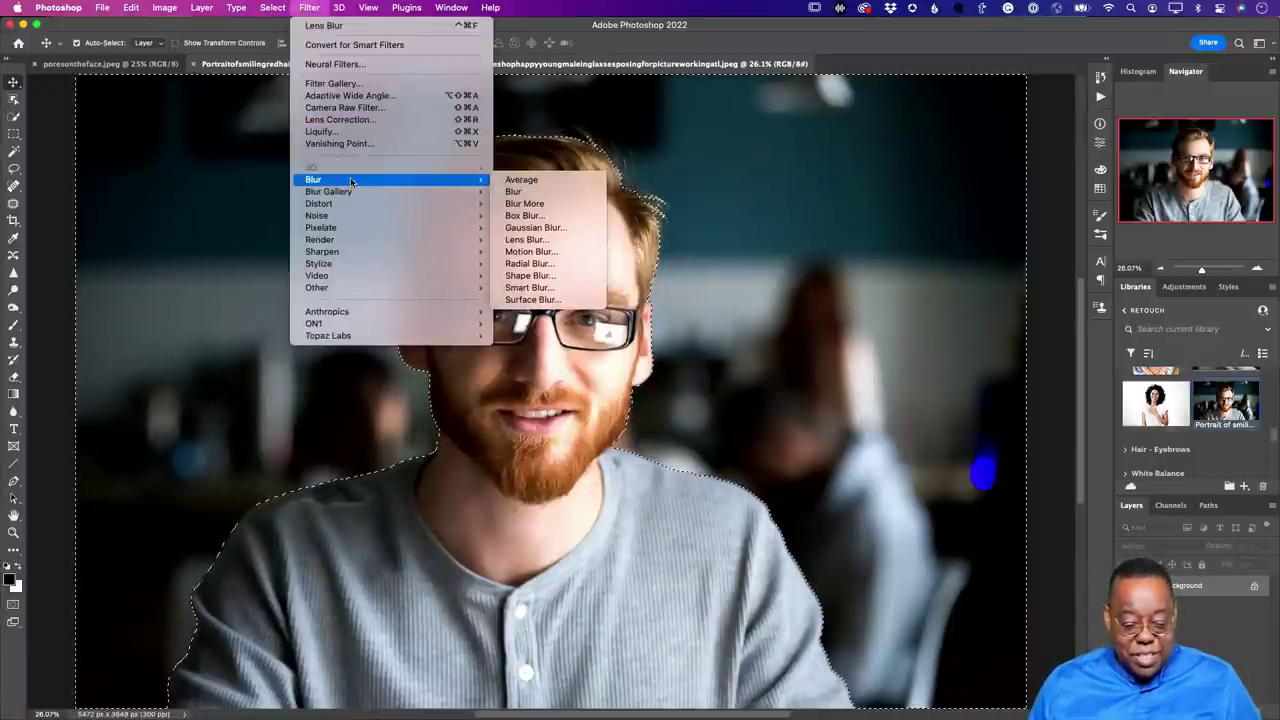
pyautogui.click(533, 228)
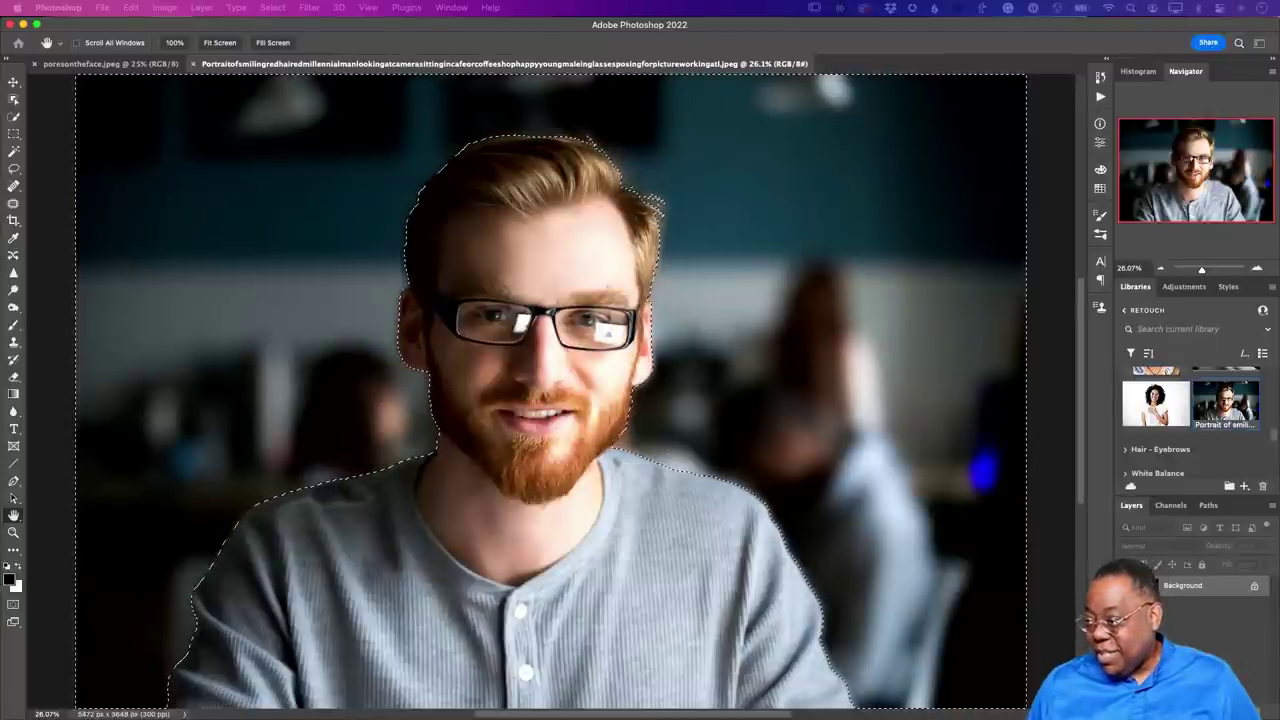
pyautogui.moveTo(648, 393); pyautogui.dragTo(931, 224)
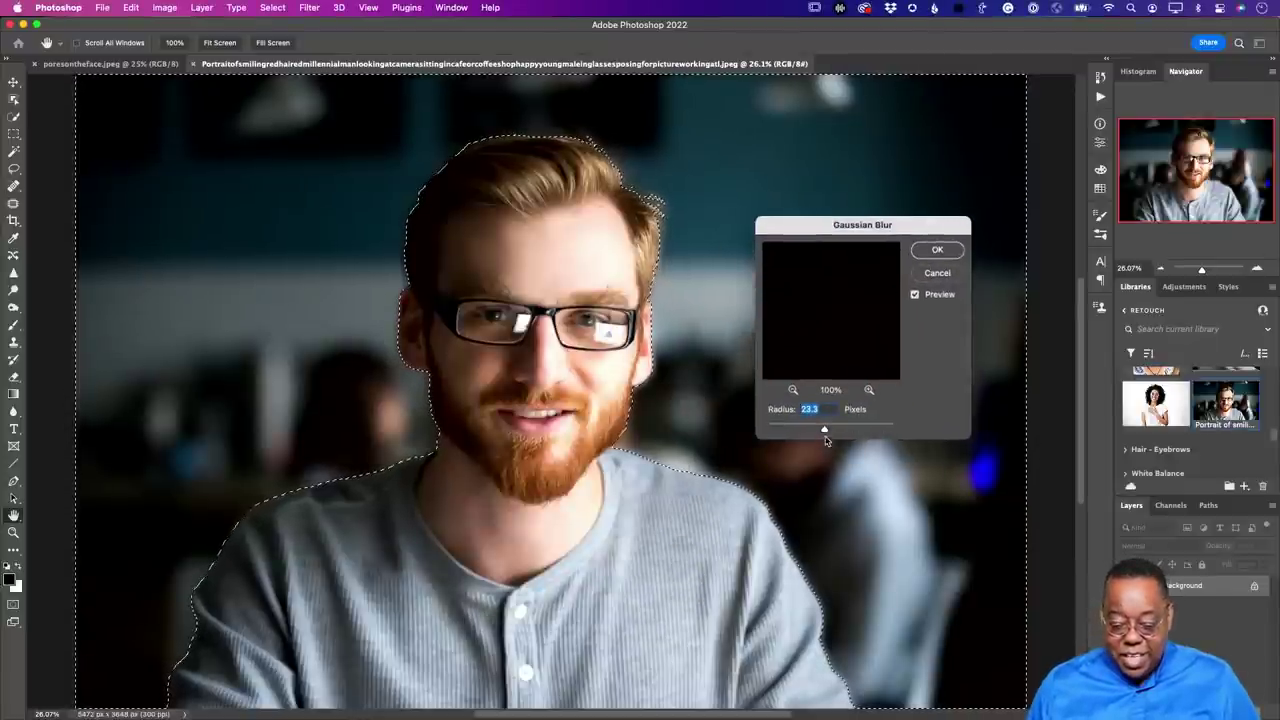
pyautogui.moveTo(825, 431); pyautogui.dragTo(858, 432)
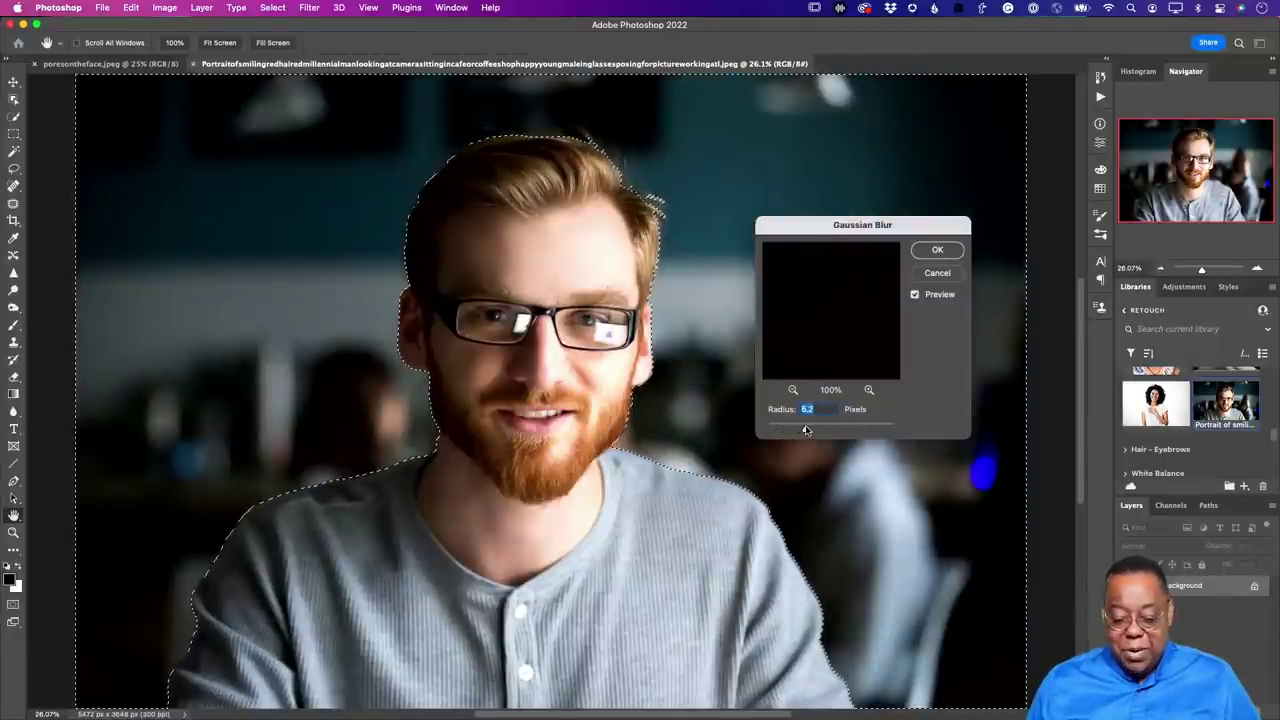
pyautogui.moveTo(820, 431); pyautogui.dragTo(846, 432)
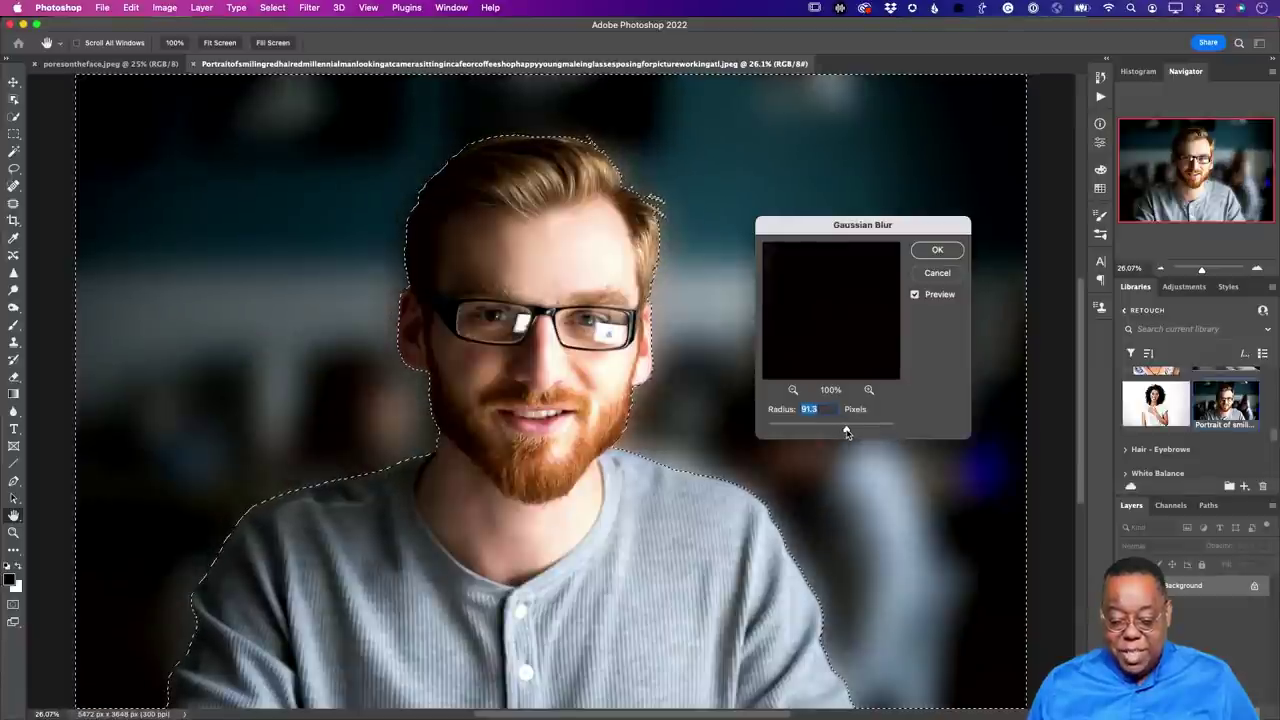
pyautogui.click(937, 272)
pyautogui.press('super+w')
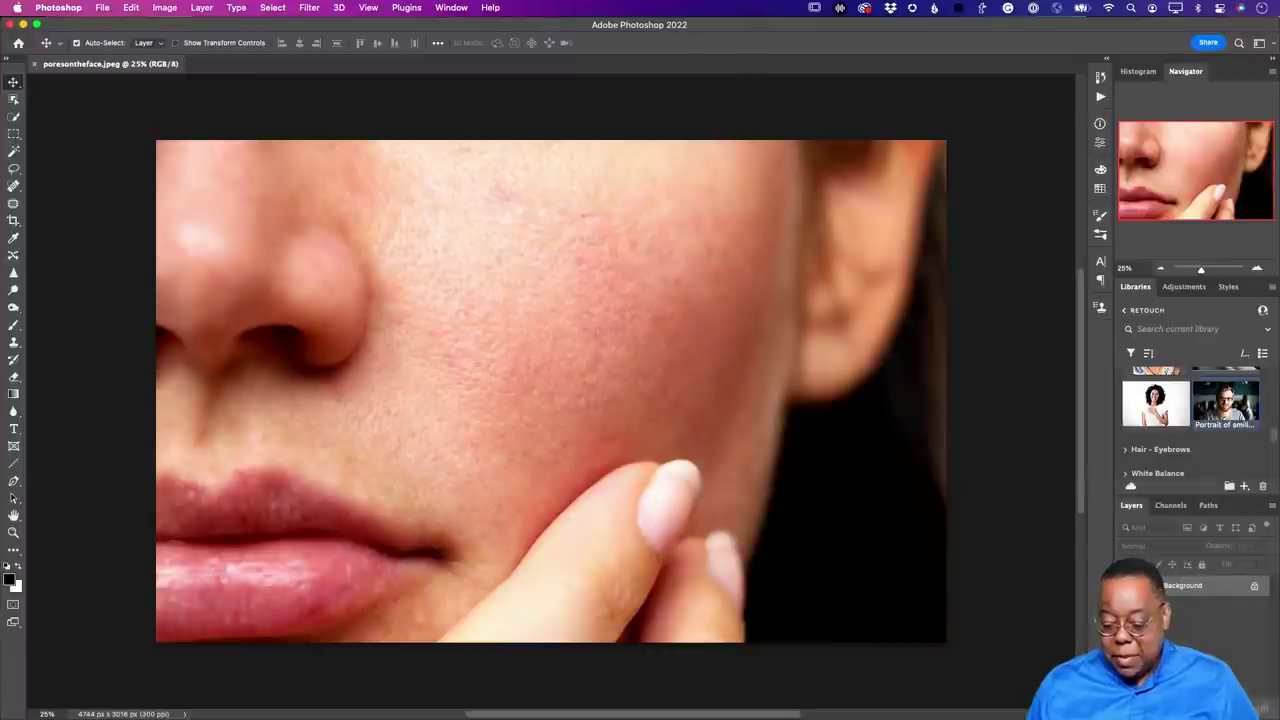
# Duplicate the Background layer of the pores image and apply a Gaussian Blur of 17.6 pixels to the copy.
pyautogui.press('super+j')
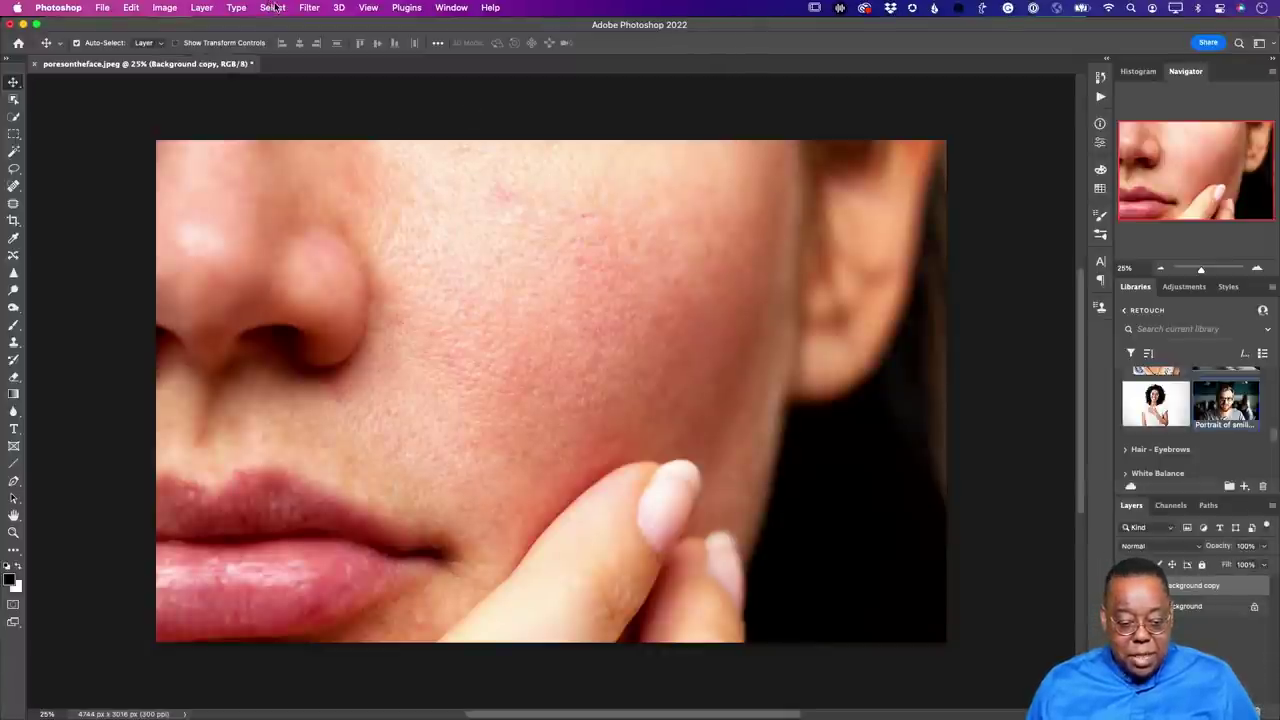
pyautogui.click(309, 8)
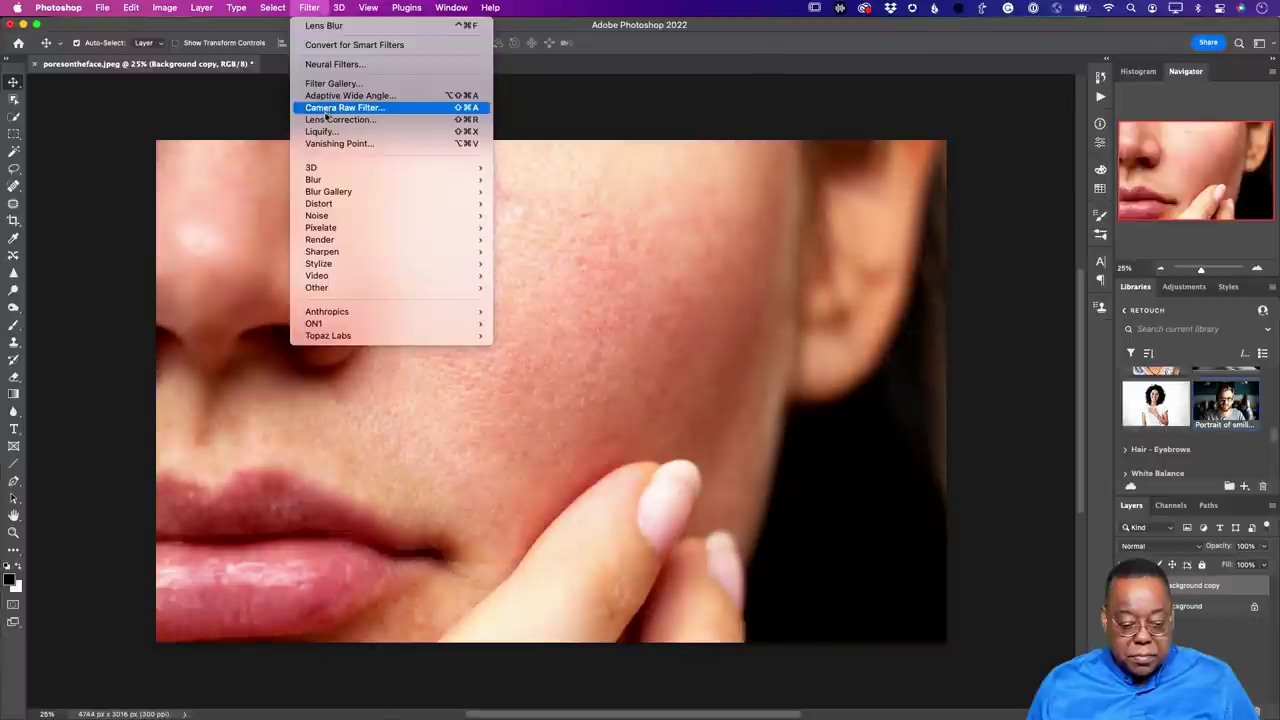
pyautogui.moveTo(335, 170)
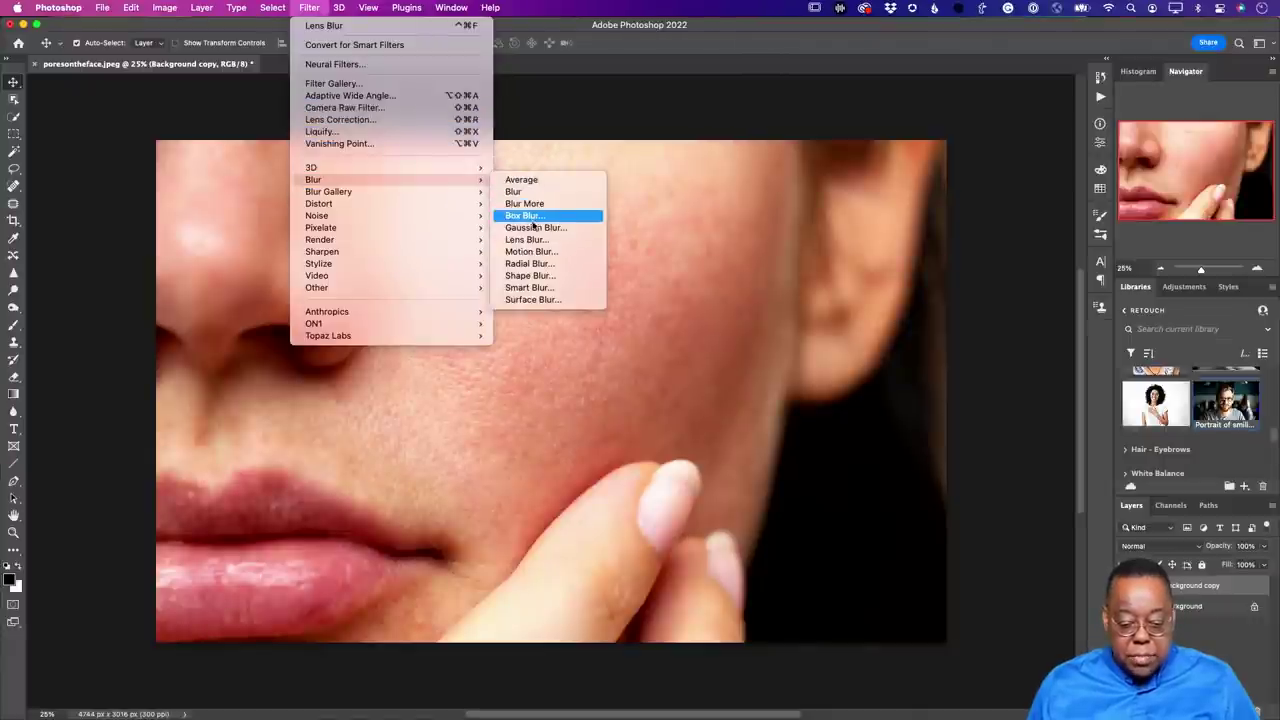
pyautogui.click(534, 228)
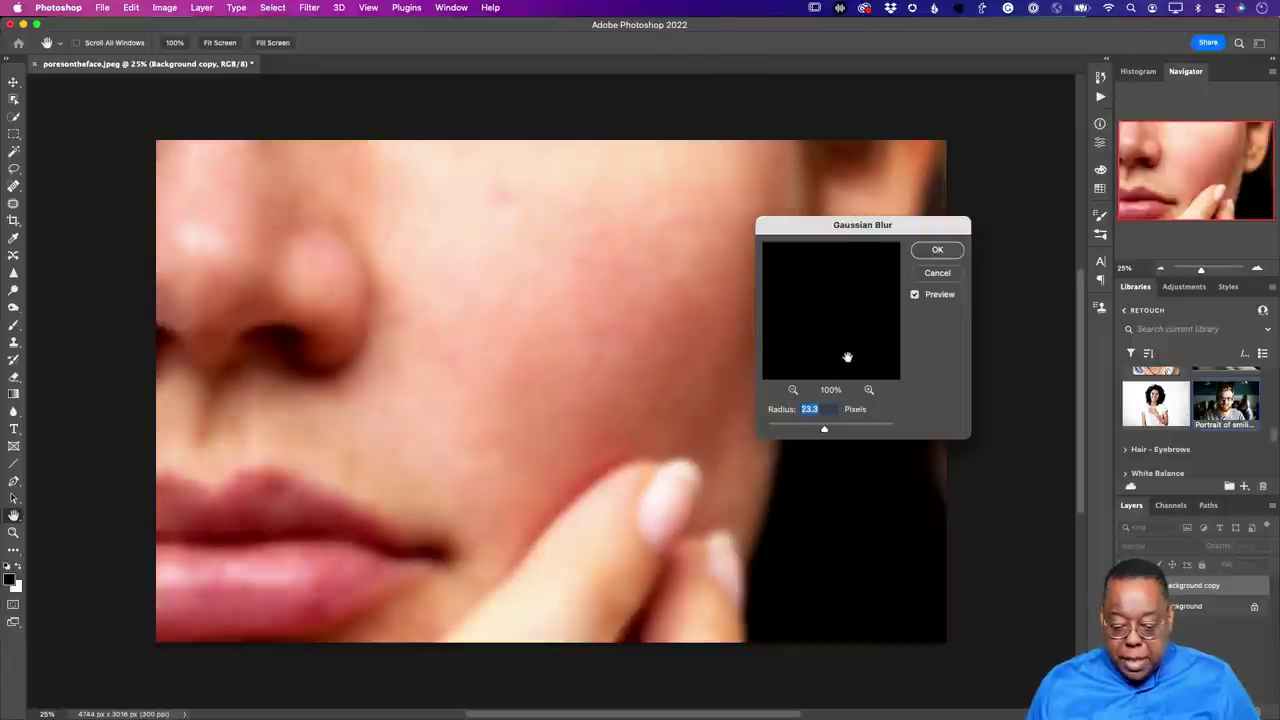
pyautogui.moveTo(825, 428); pyautogui.dragTo(822, 432)
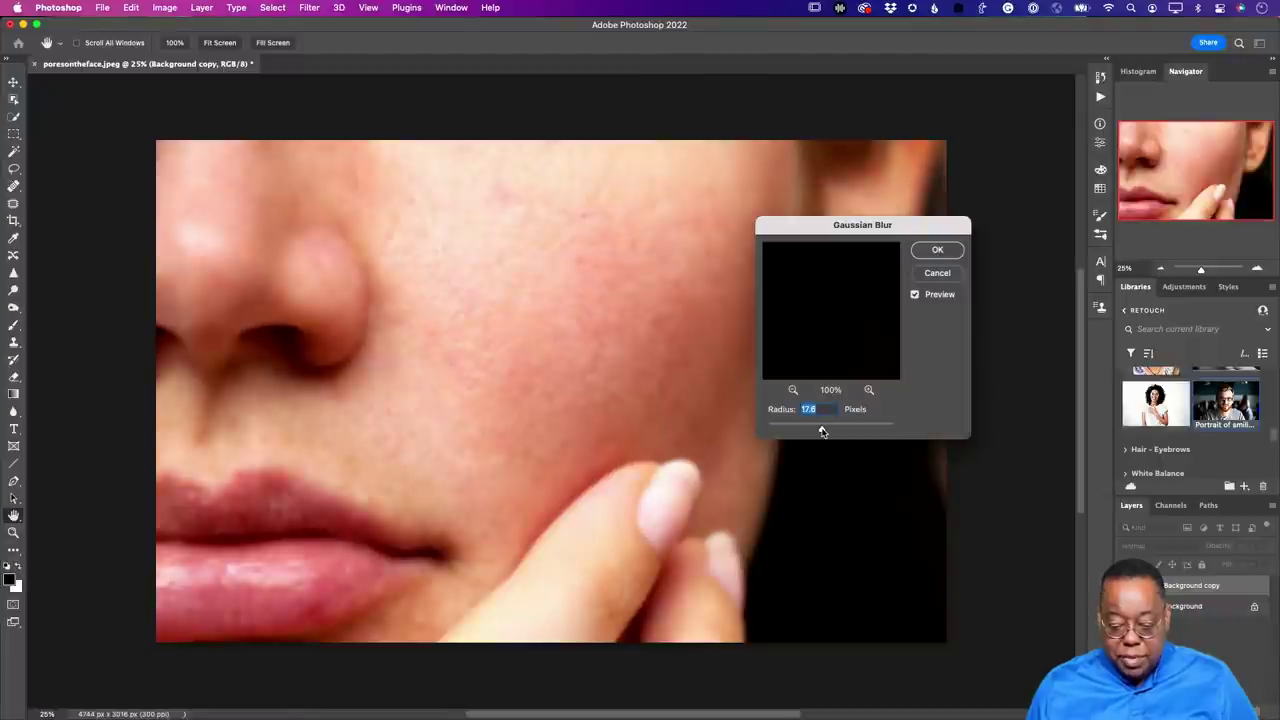
pyautogui.click(925, 250)
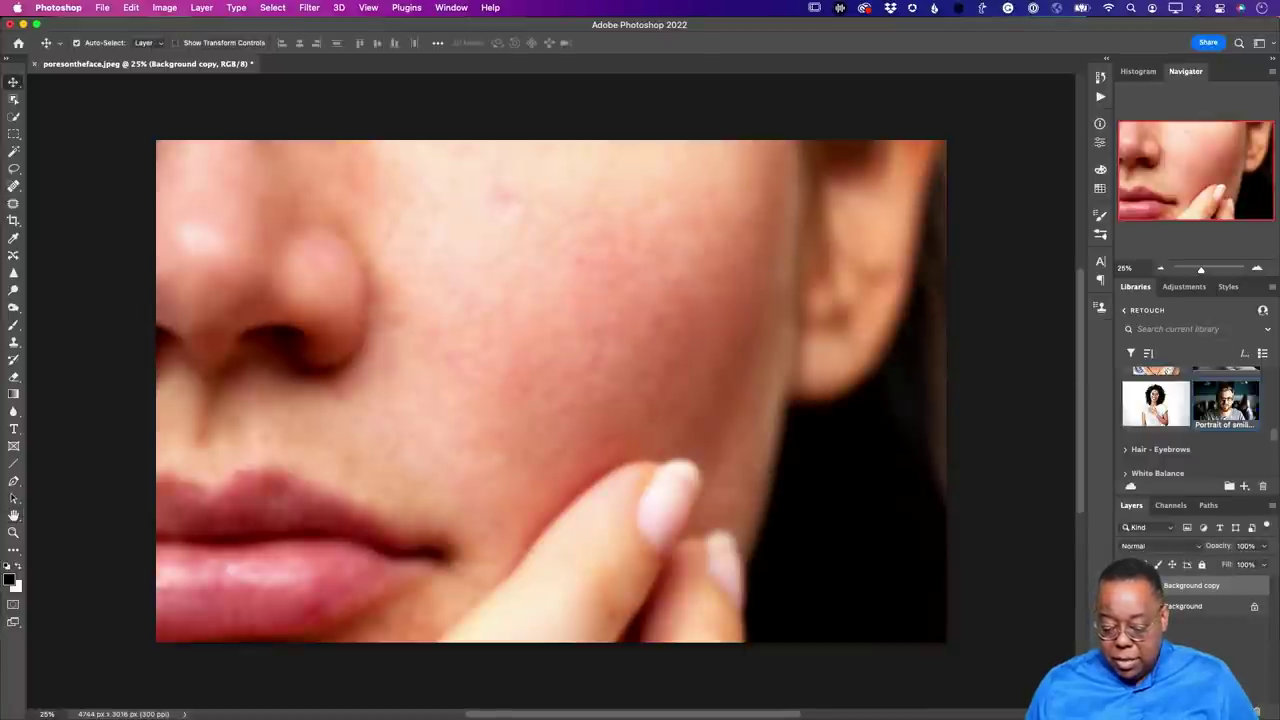
# Hide the blurred copy behind a black layer mask and paint the mask white over the cheek with a size 500 brush.
pyautogui.keyDown('alt'); pyautogui.click(1170, 705); pyautogui.keyUp('alt')
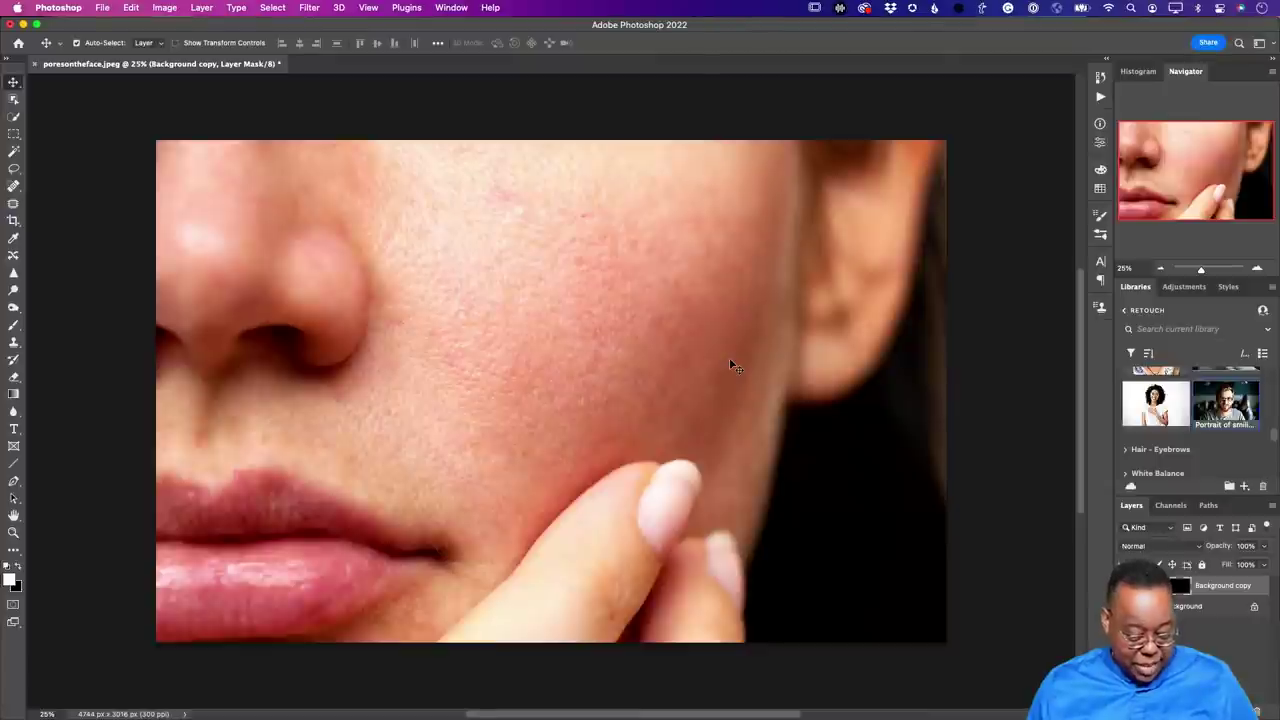
pyautogui.press('b')
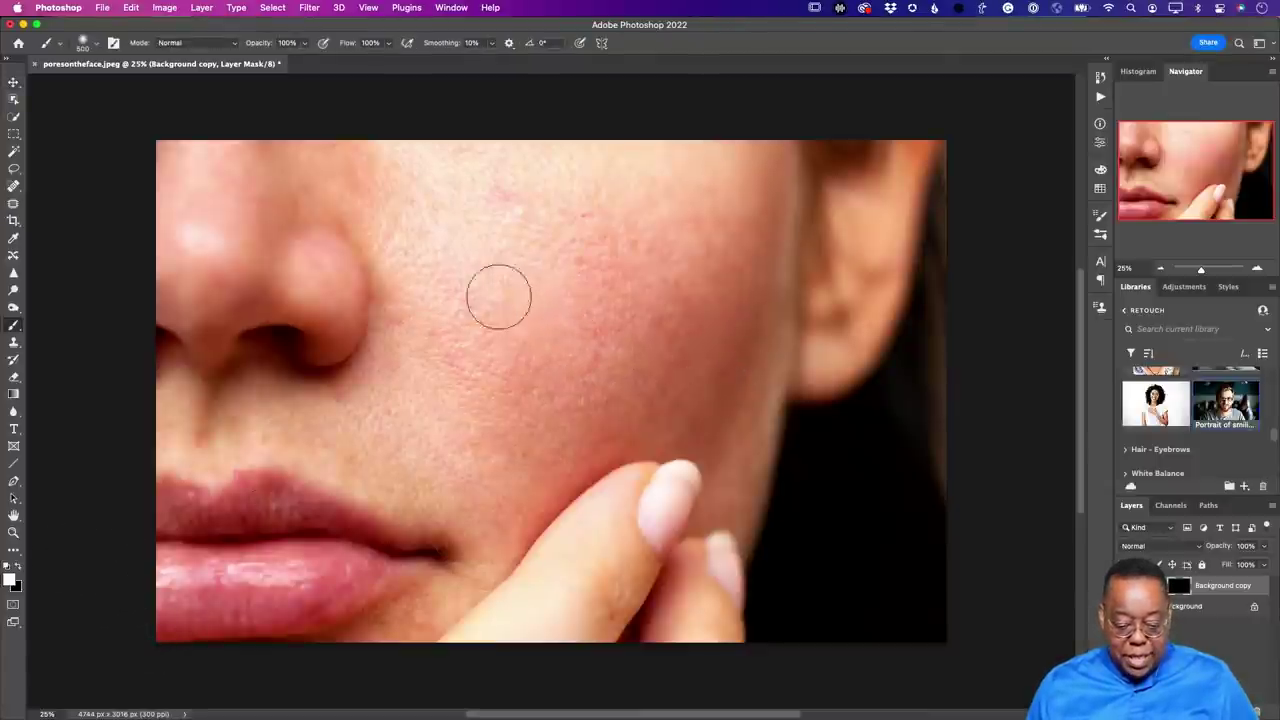
pyautogui.moveTo(566, 248)
pyautogui.mouseDown()
pyautogui.moveTo(591, 249)
pyautogui.moveTo(629, 314)
pyautogui.moveTo(607, 350)
pyautogui.mouseUp()
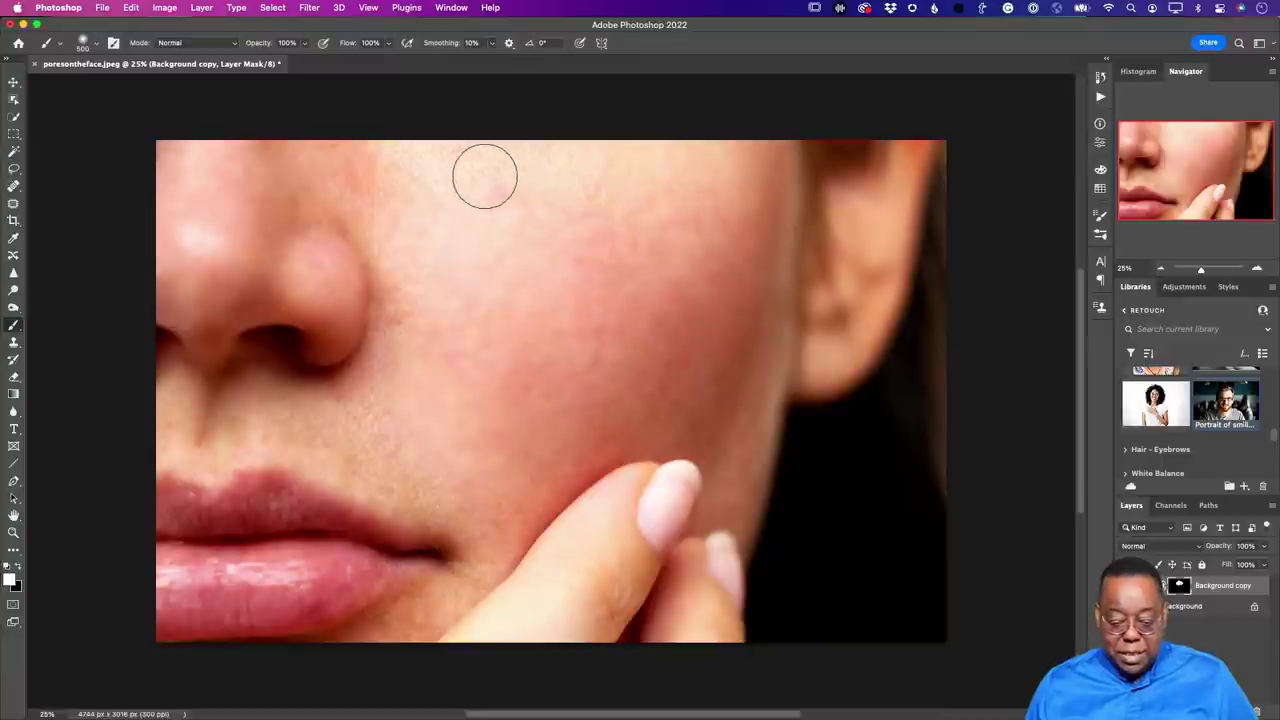
# Reduce the blurred layer's opacity to 77% and close the pores image without saving.
pyautogui.moveTo(1228, 549); pyautogui.dragTo(1207, 549)
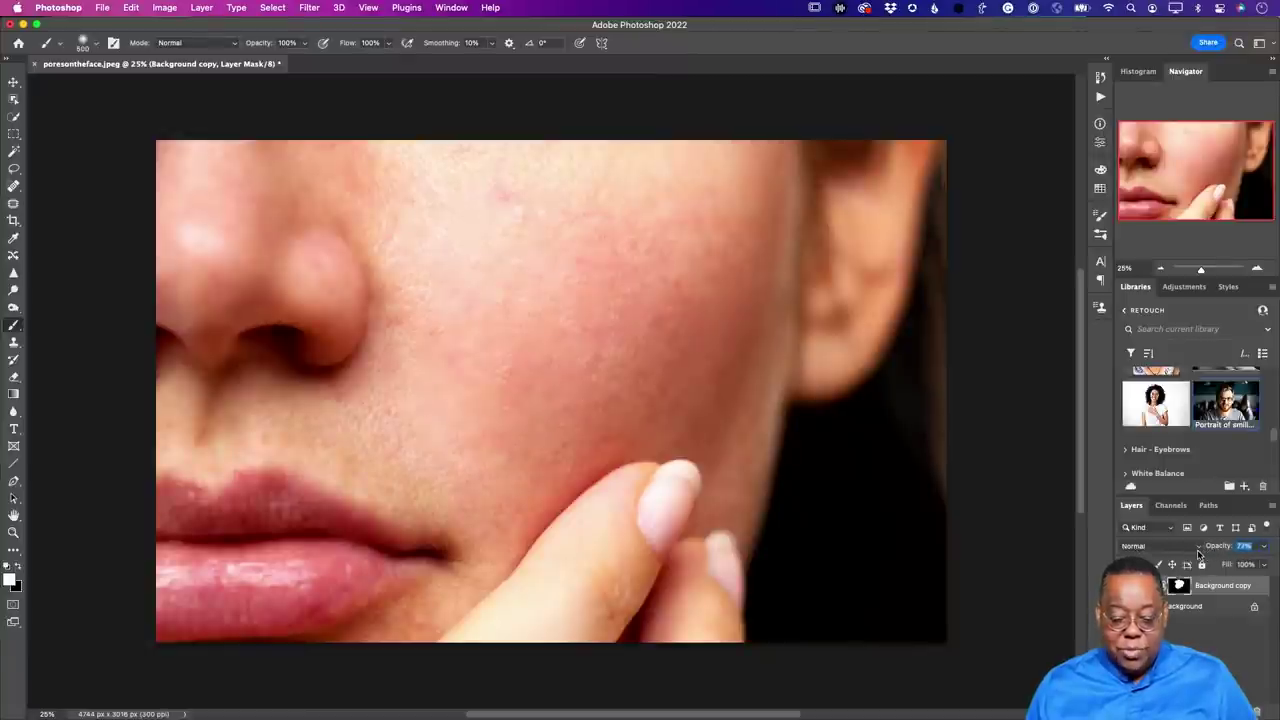
pyautogui.press('Return')
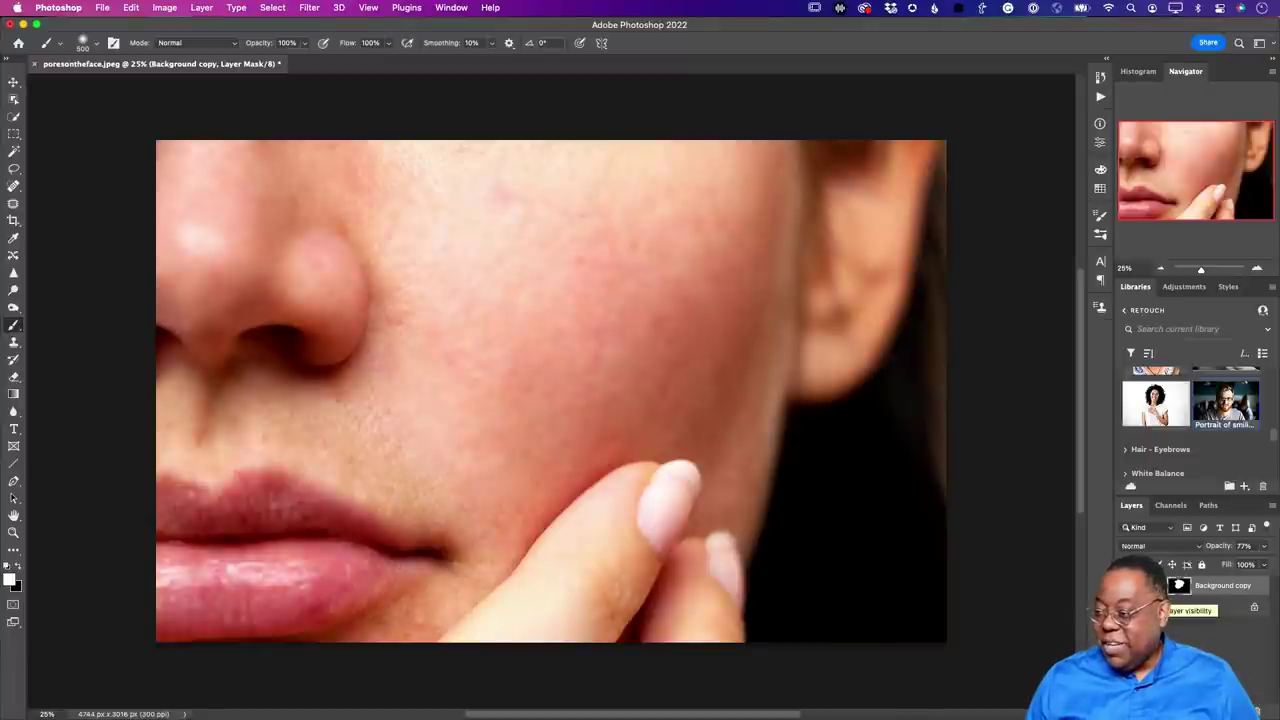
pyautogui.press('super+w')
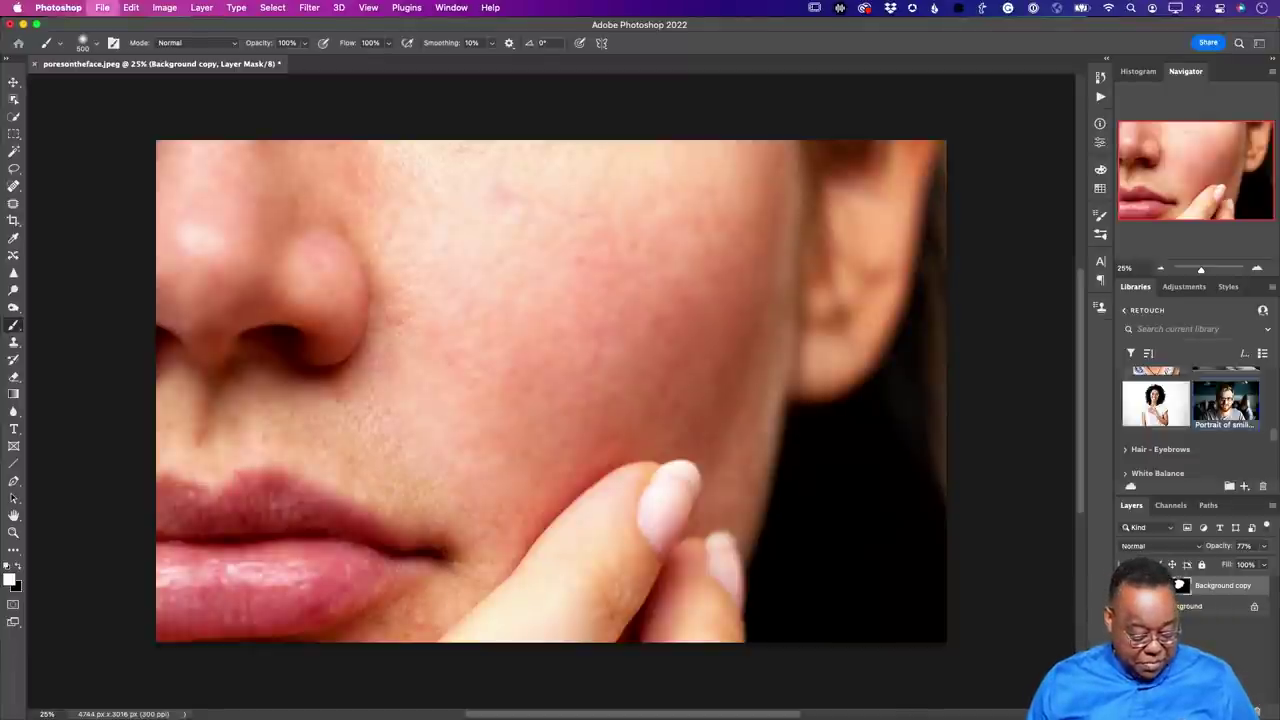
pyautogui.press('super+d')
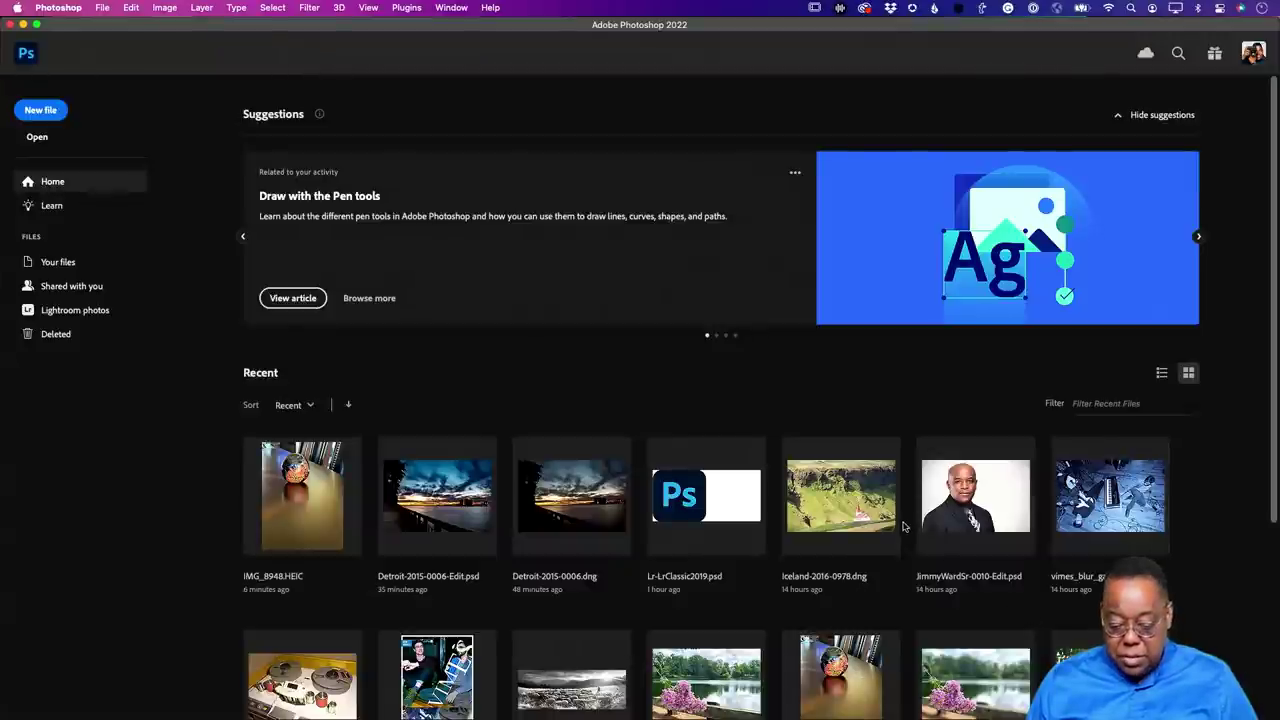
# In Lightroom Classic, select the moscow_russia-0103, portrait and Iceland-2016-0978 photos together and try to send them to Photoshop.
pyautogui.press('super+Tab')
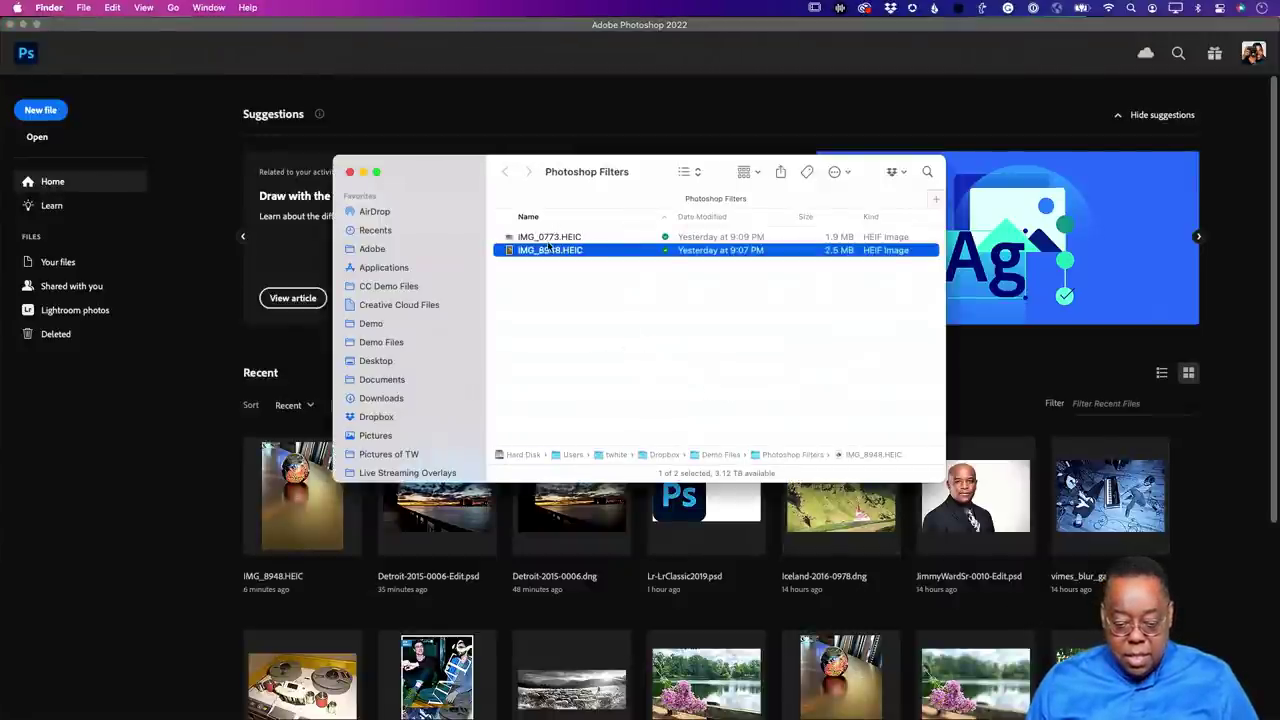
pyautogui.press('super+Tab')
pyautogui.press('super+Tab')
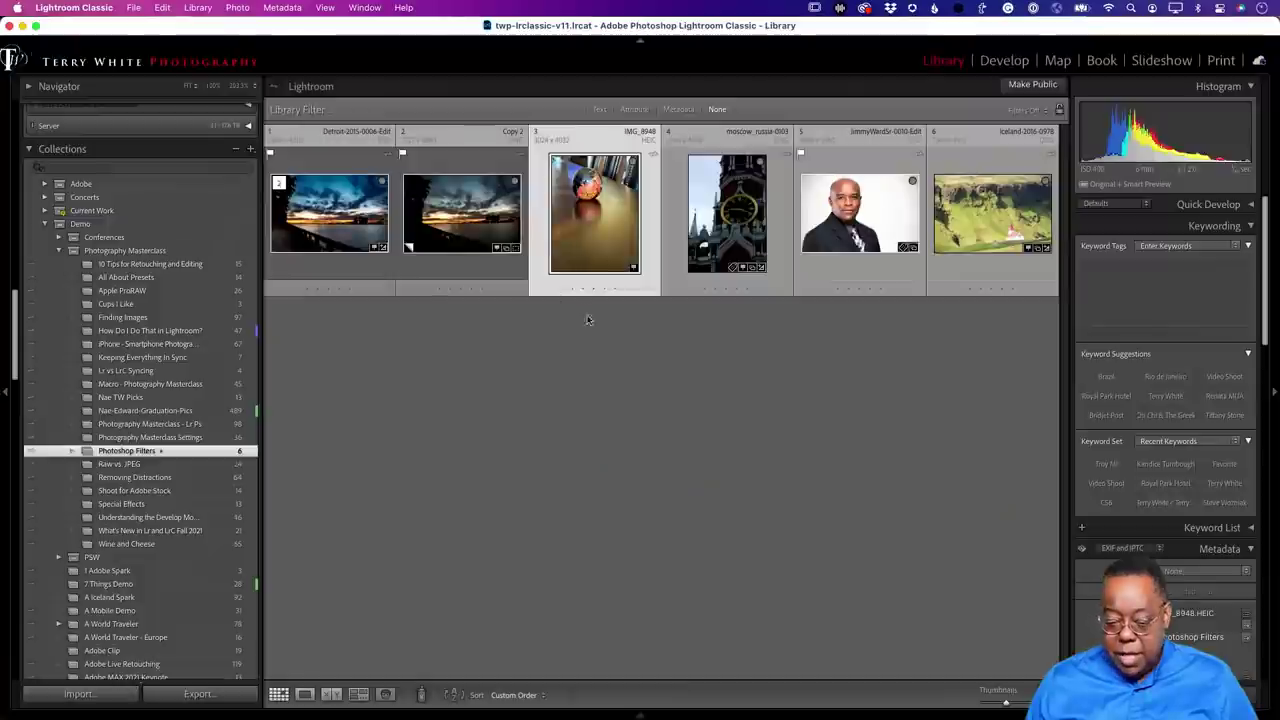
pyautogui.click(735, 253)
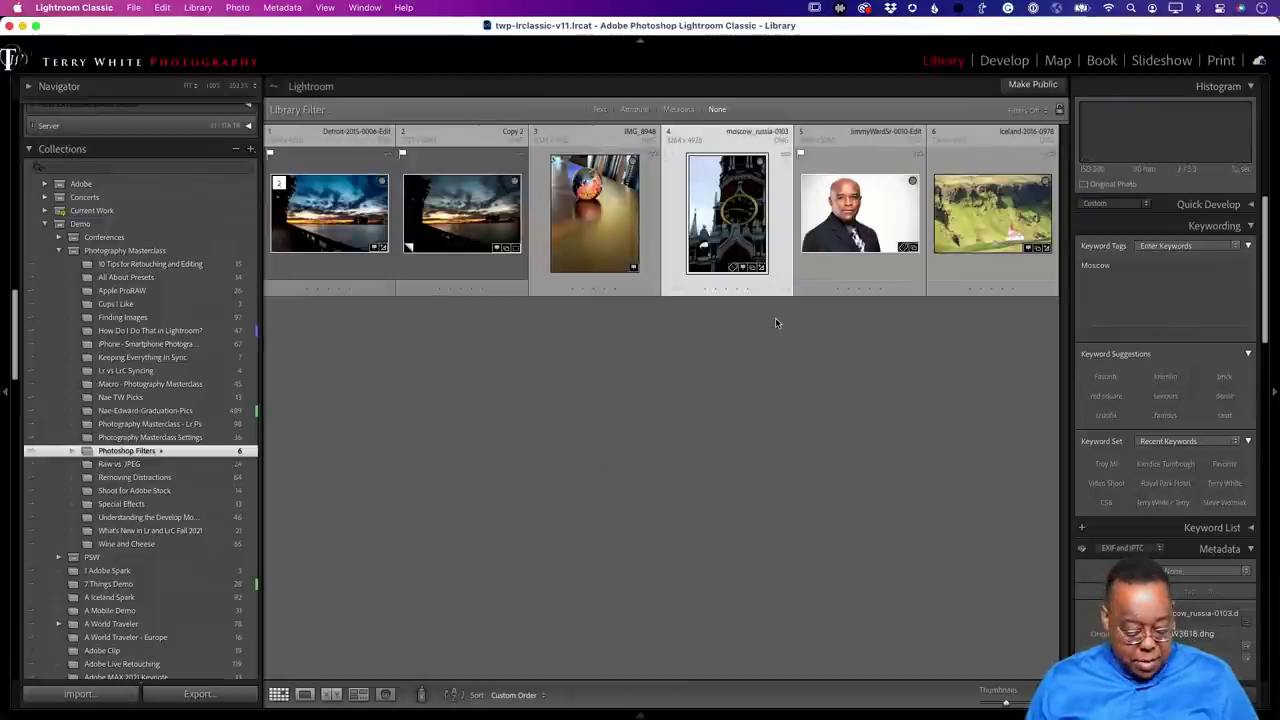
pyautogui.keyDown('super'); pyautogui.click(882, 242); pyautogui.keyUp('super')
pyautogui.keyDown('super'); pyautogui.click(985, 225); pyautogui.keyUp('super')
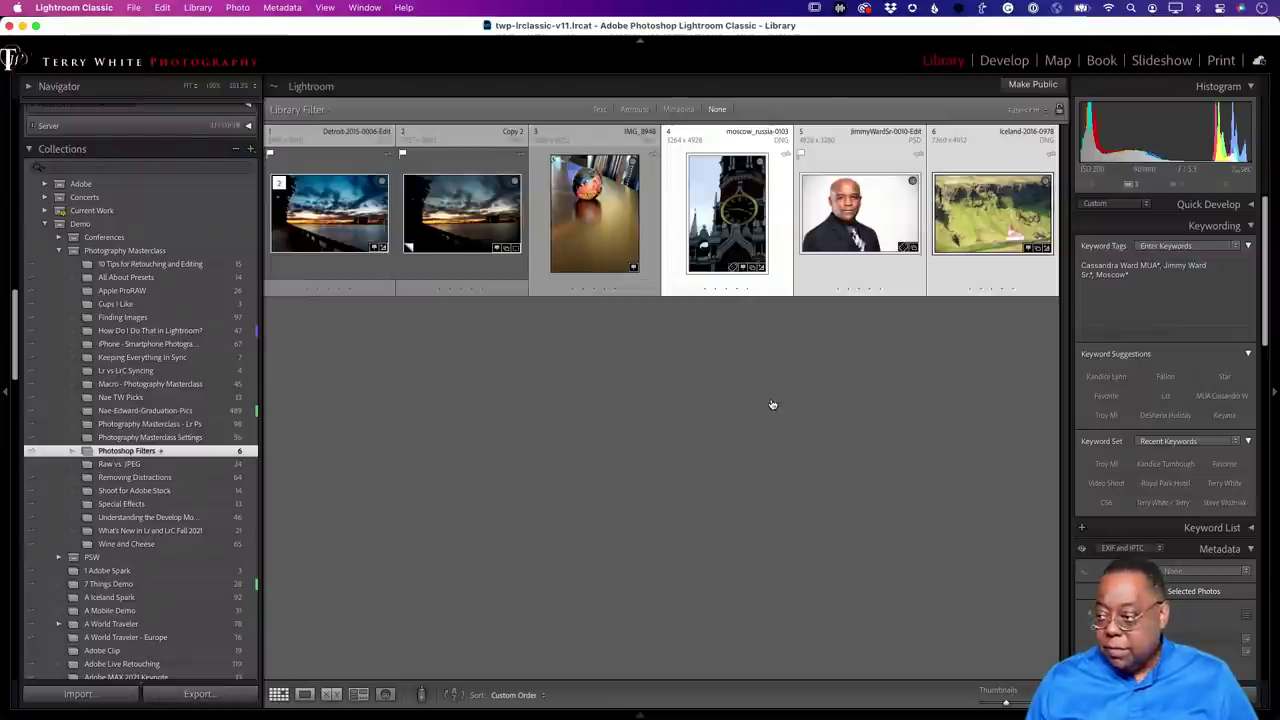
pyautogui.press('super+Tab')
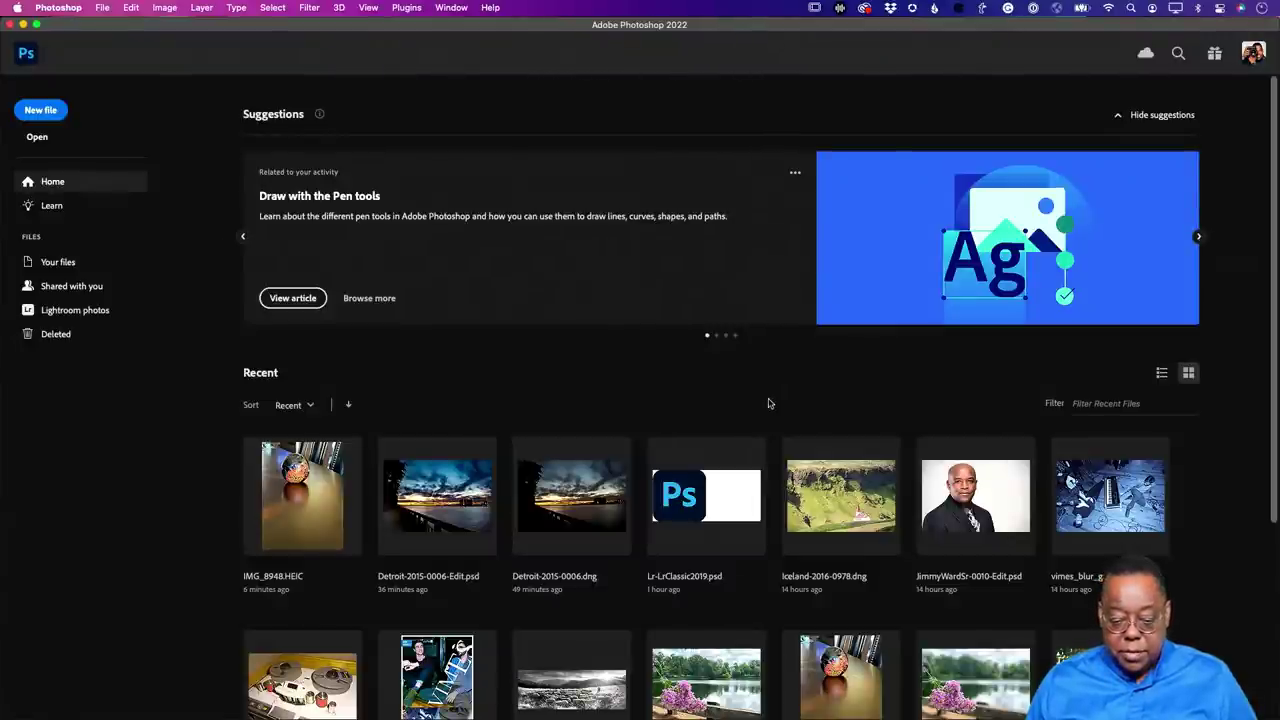
pyautogui.press('super+Tab')
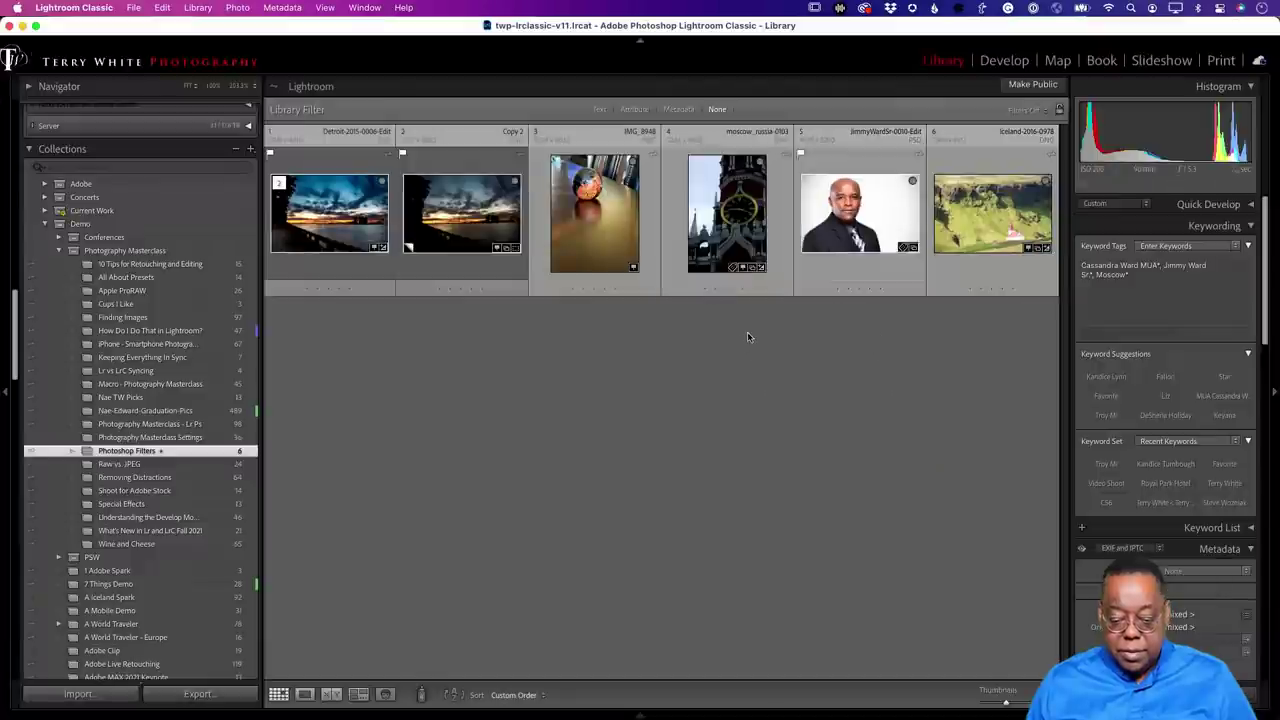
# Select only the moscow_russia-0103 photo in Lightroom Classic and try to open it in Photoshop.
pyautogui.click(738, 231)
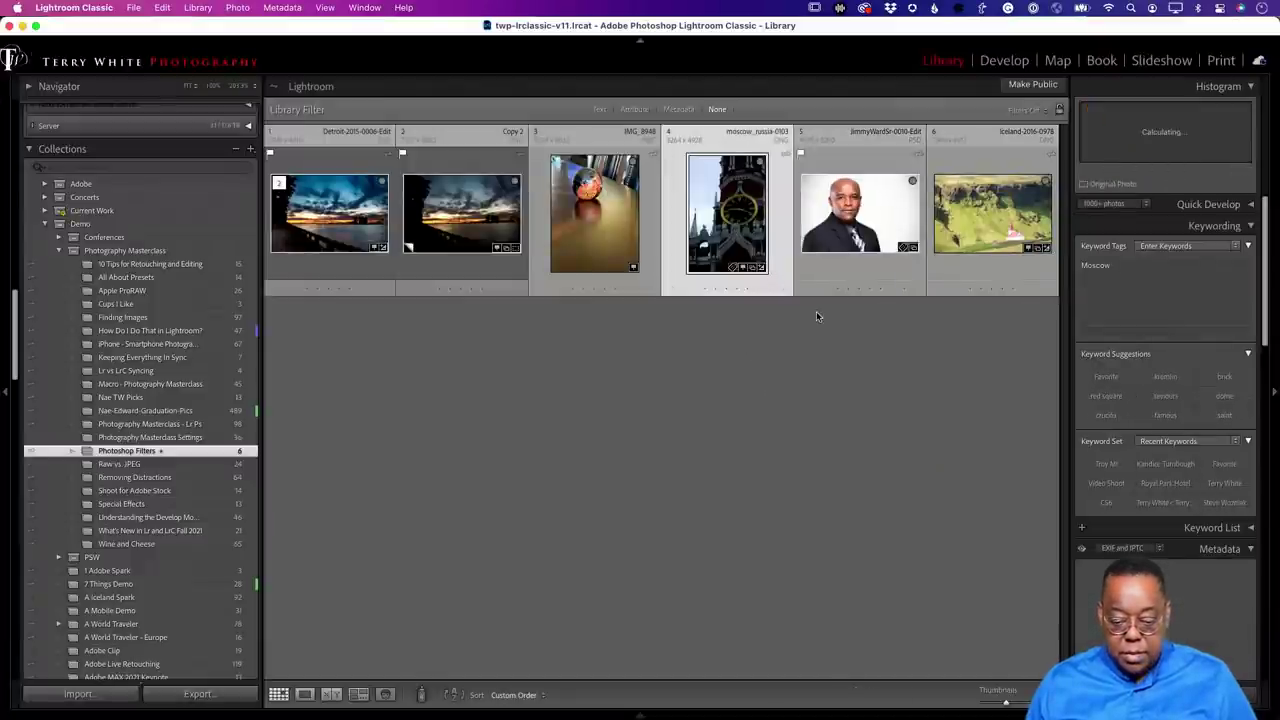
pyautogui.press('super+Tab')
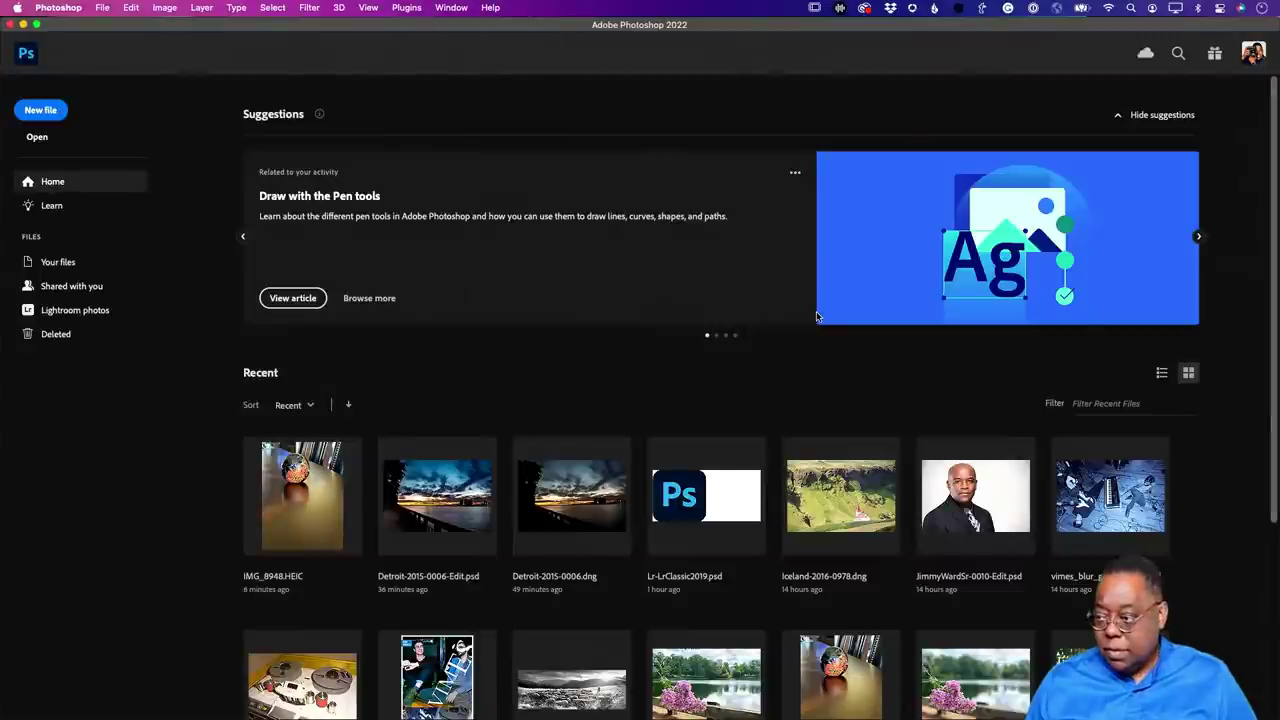
pyautogui.press('super+Tab')
pyautogui.rightClick(759, 279)
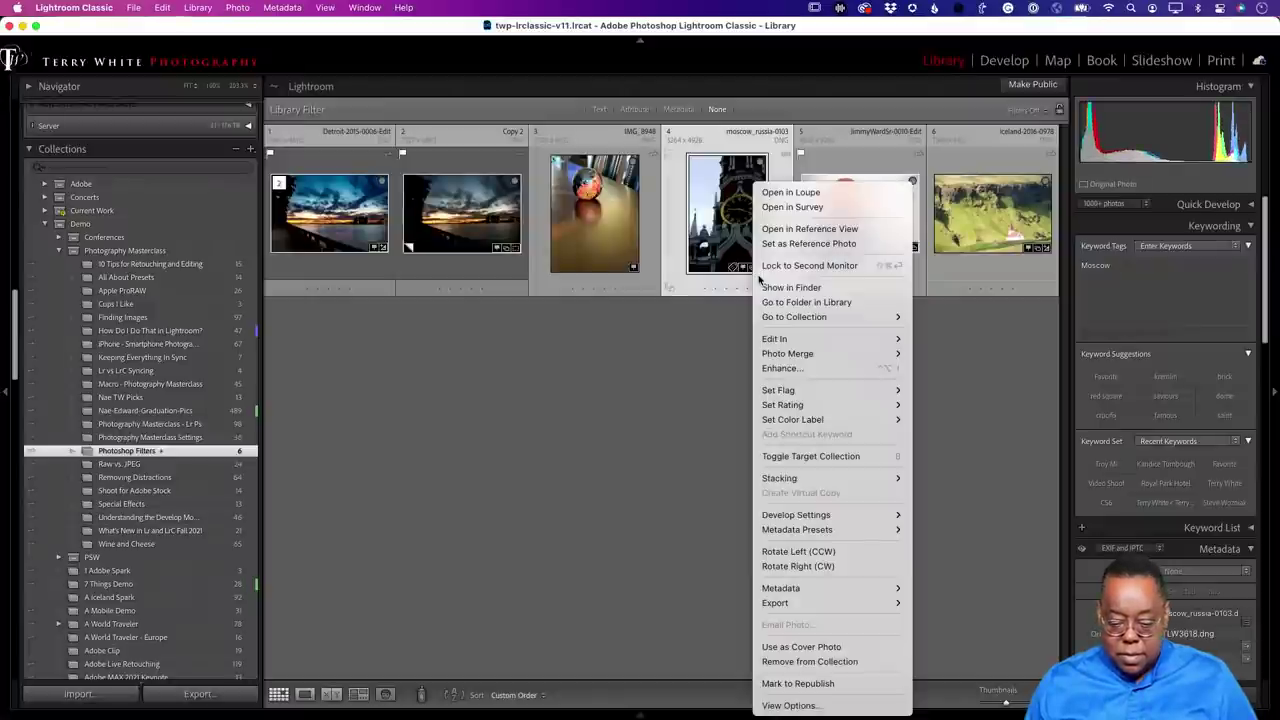
pyautogui.moveTo(823, 340)
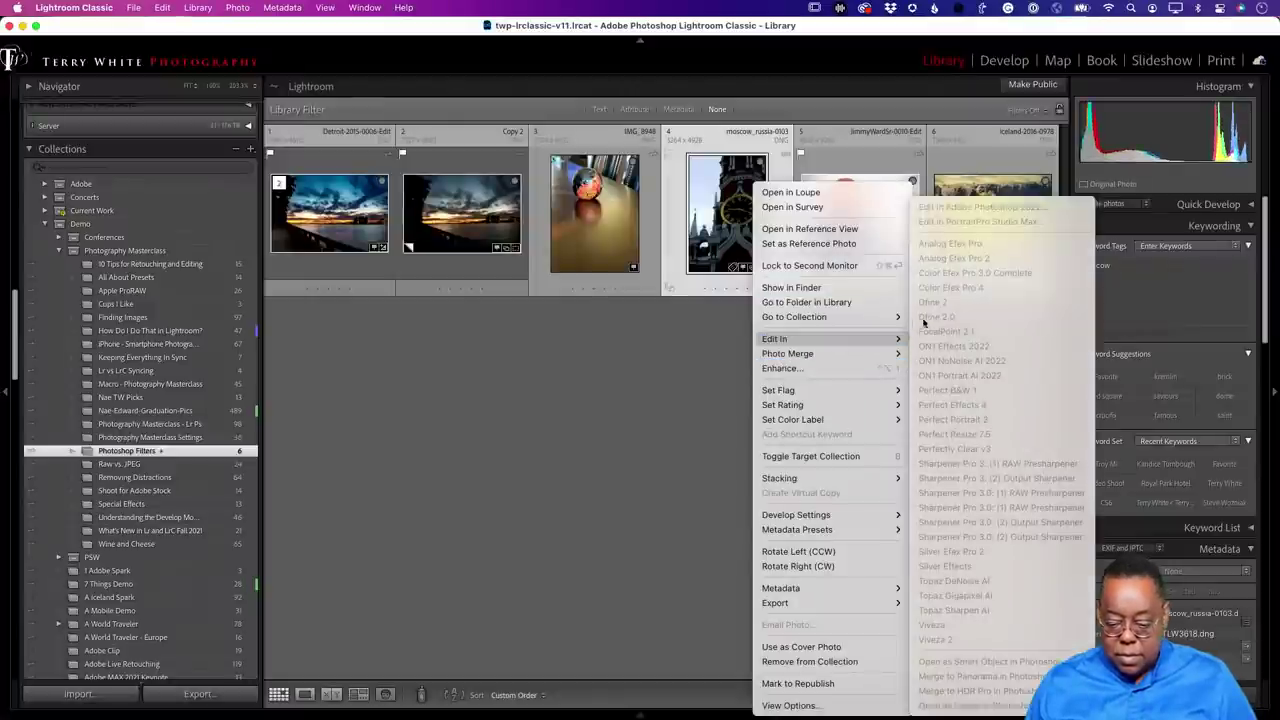
pyautogui.click(676, 321)
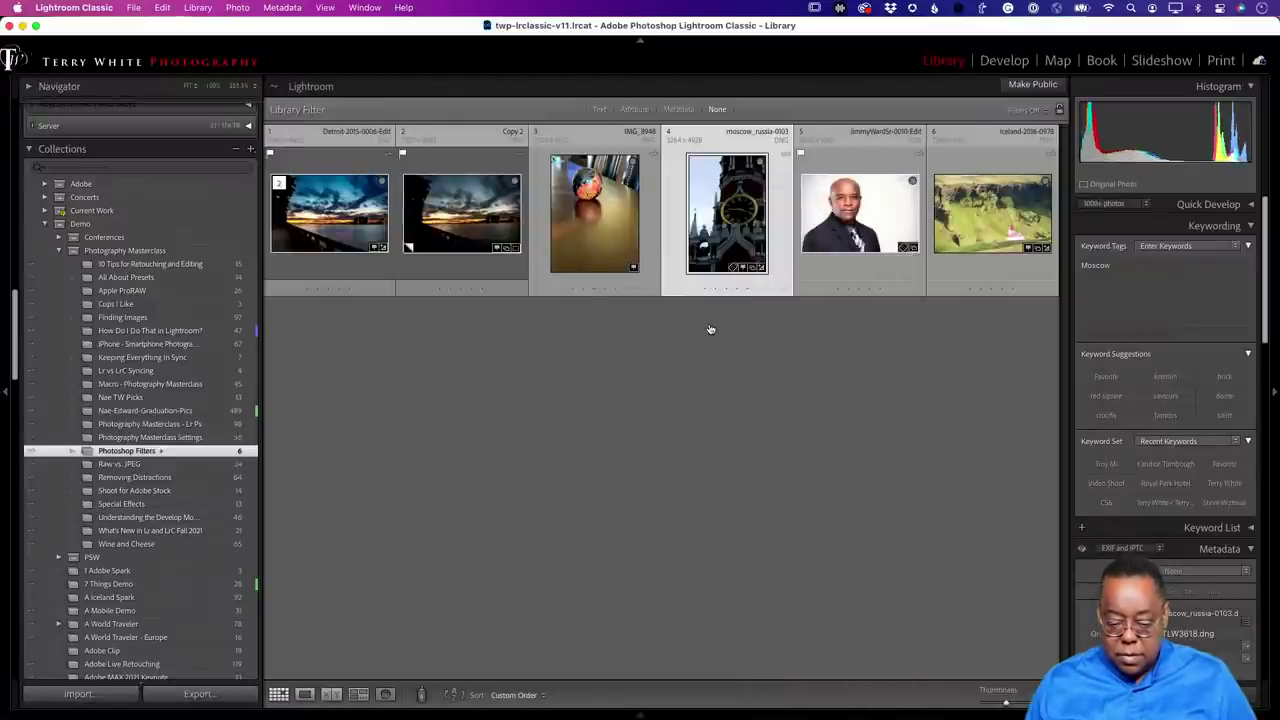
# Try to open moscow_russia-0103 in Photoshop 2022 as a copy with Lightroom adjustments, and cancel the request.
pyautogui.press('super+Tab')
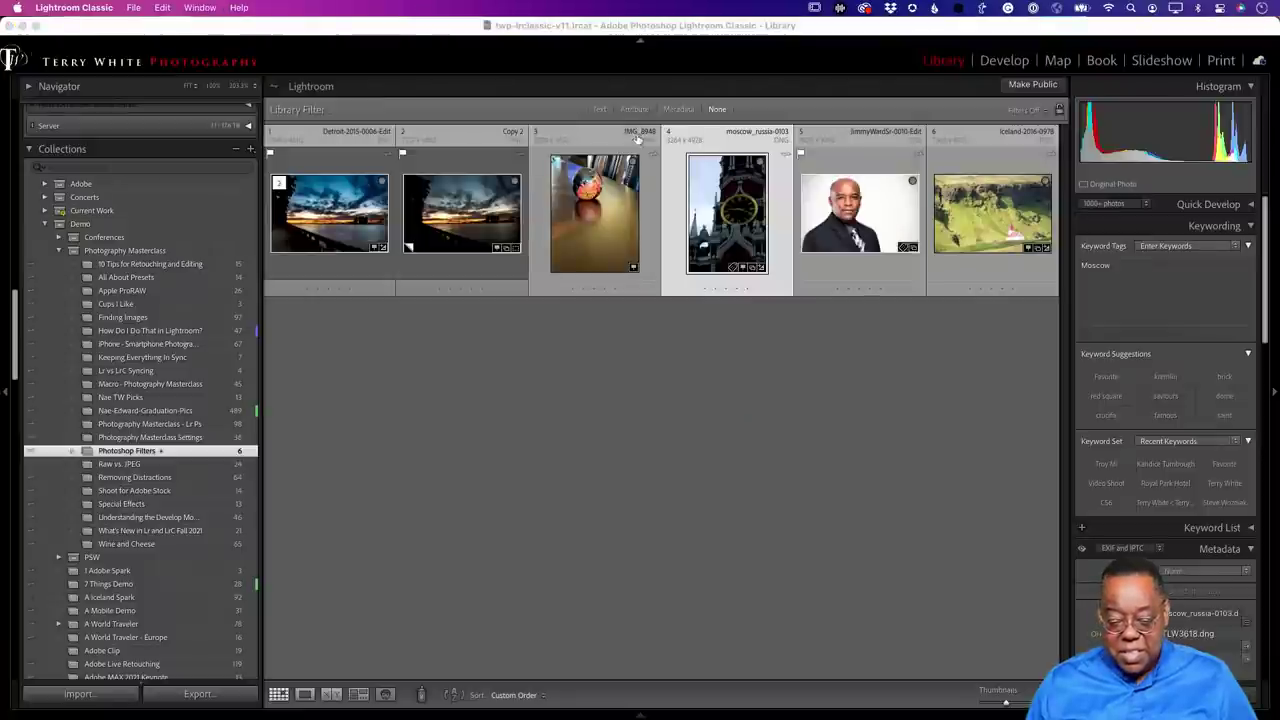
pyautogui.moveTo(280, 712)
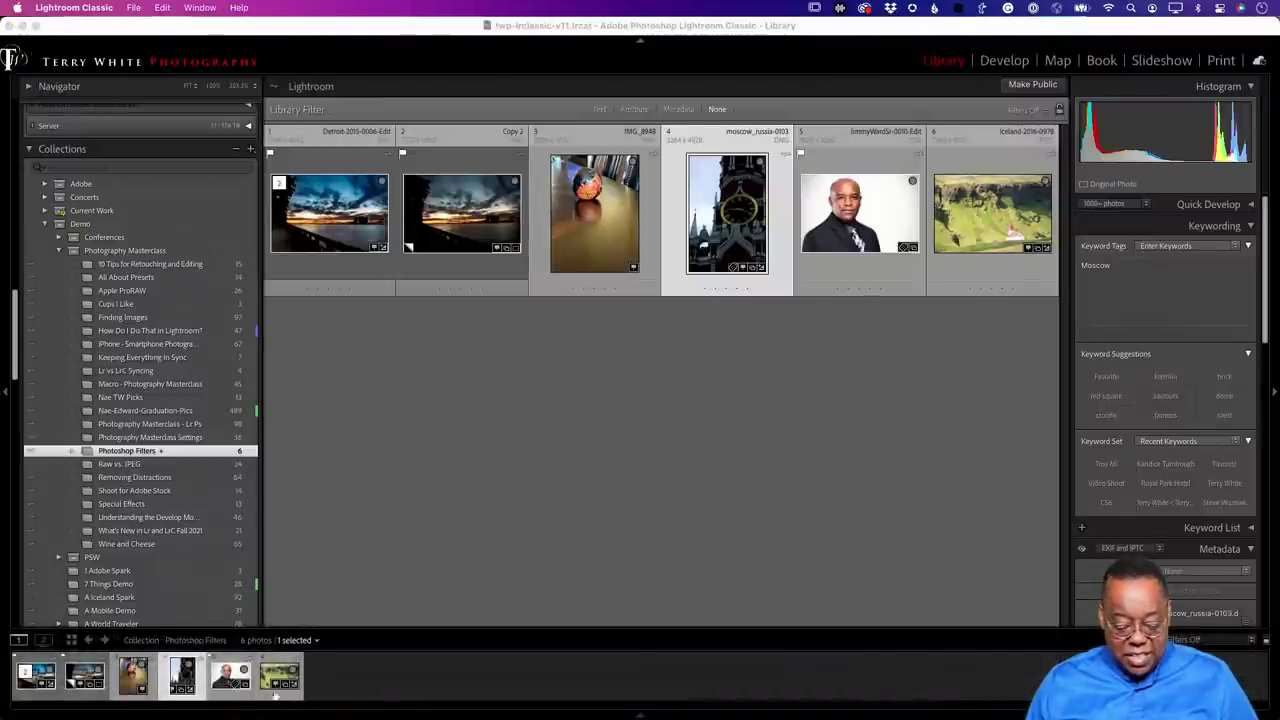
pyautogui.moveTo(124, 716)
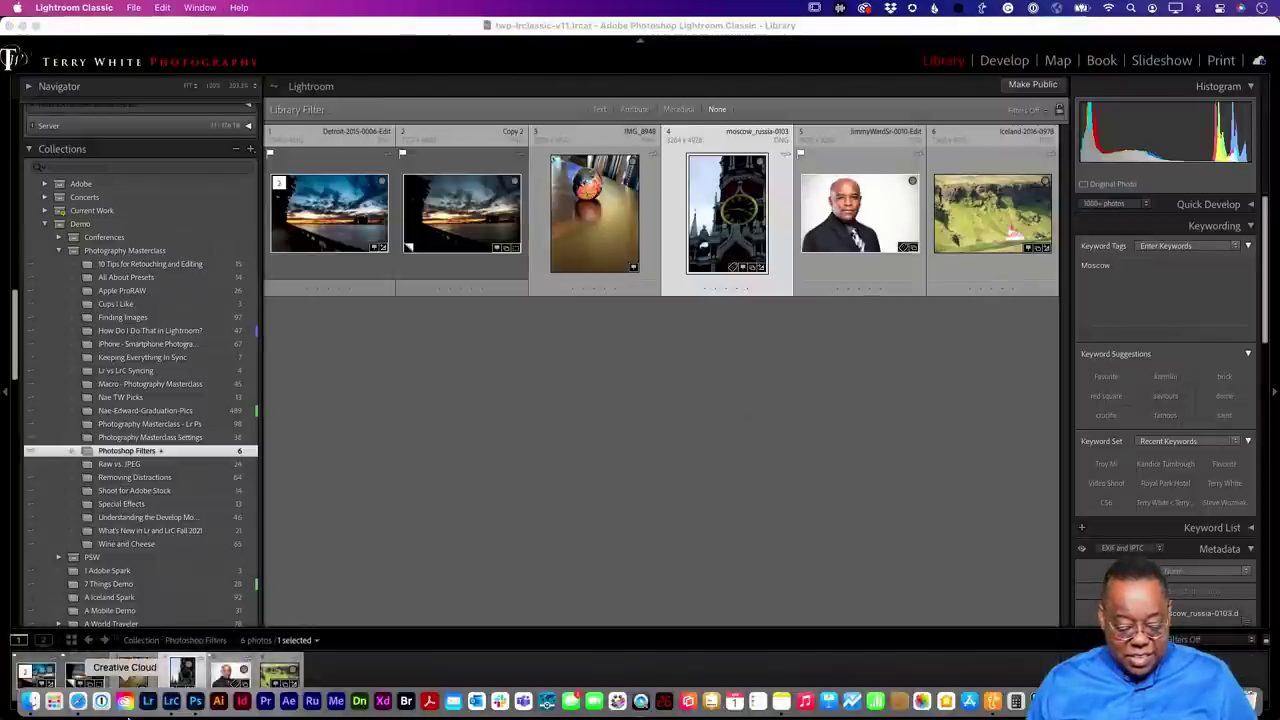
pyautogui.rightClick(194, 703)
pyautogui.click(208, 663)
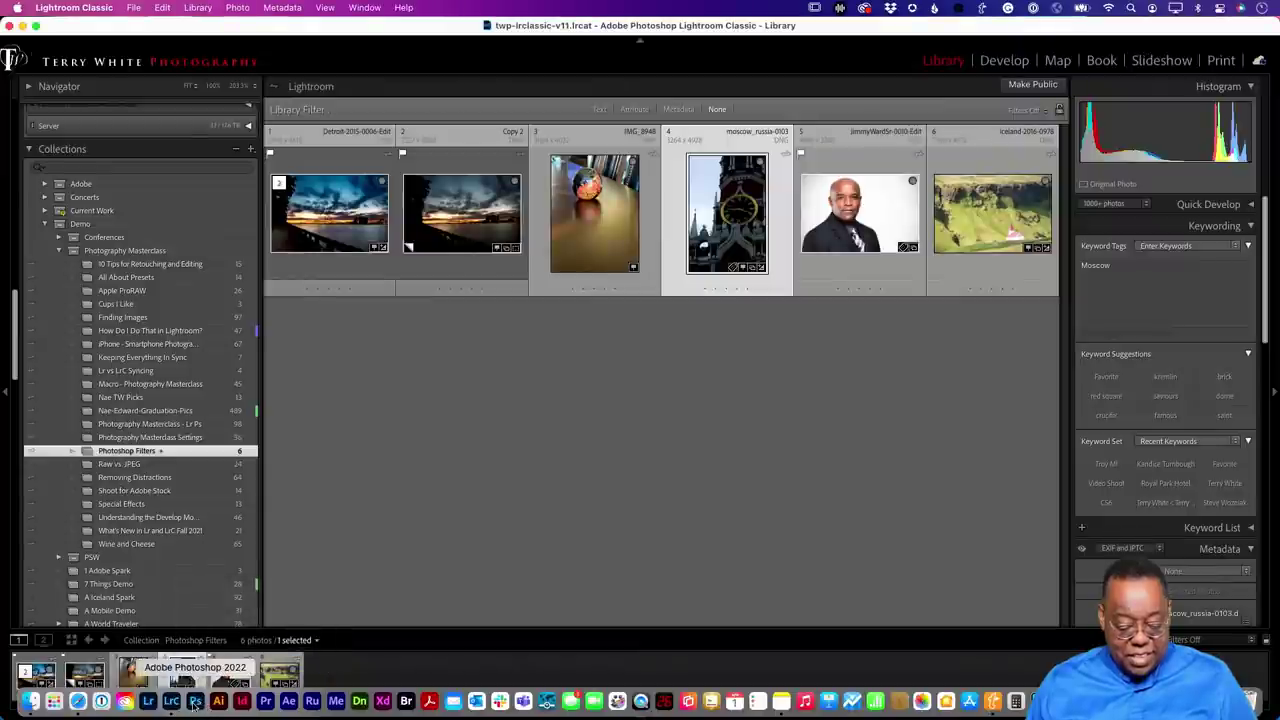
pyautogui.press('super+e')
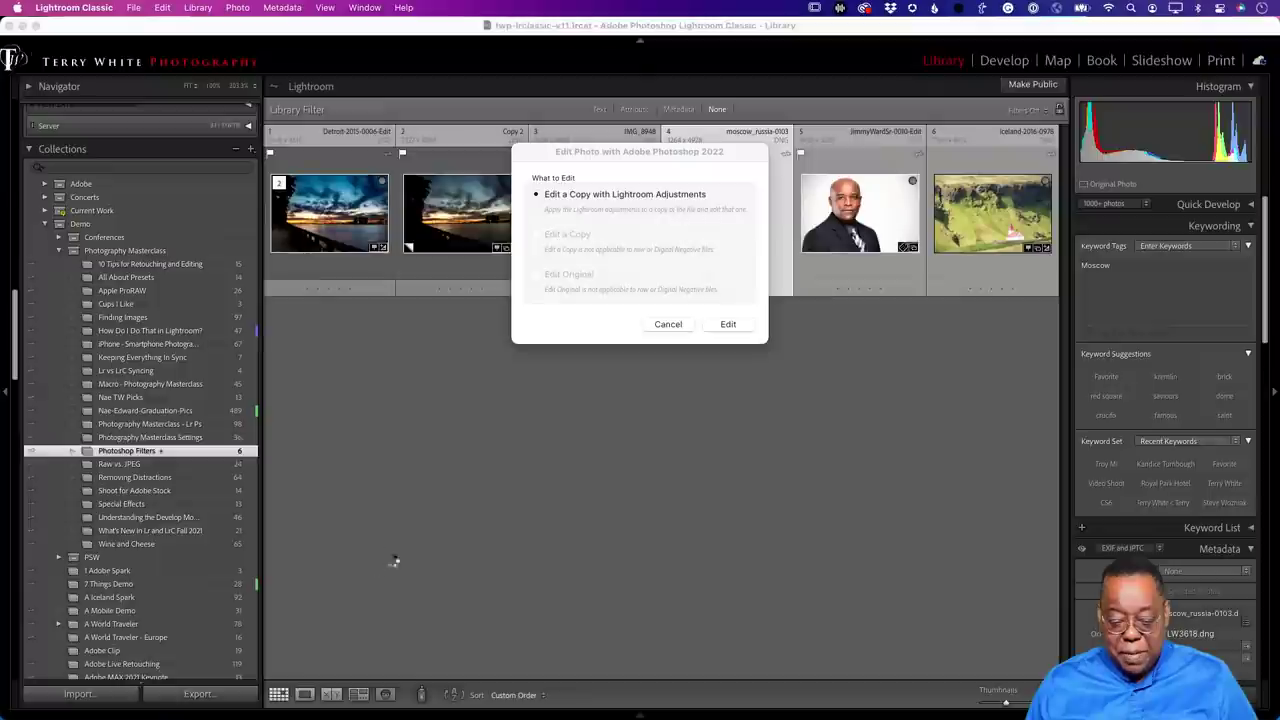
pyautogui.click(668, 324)
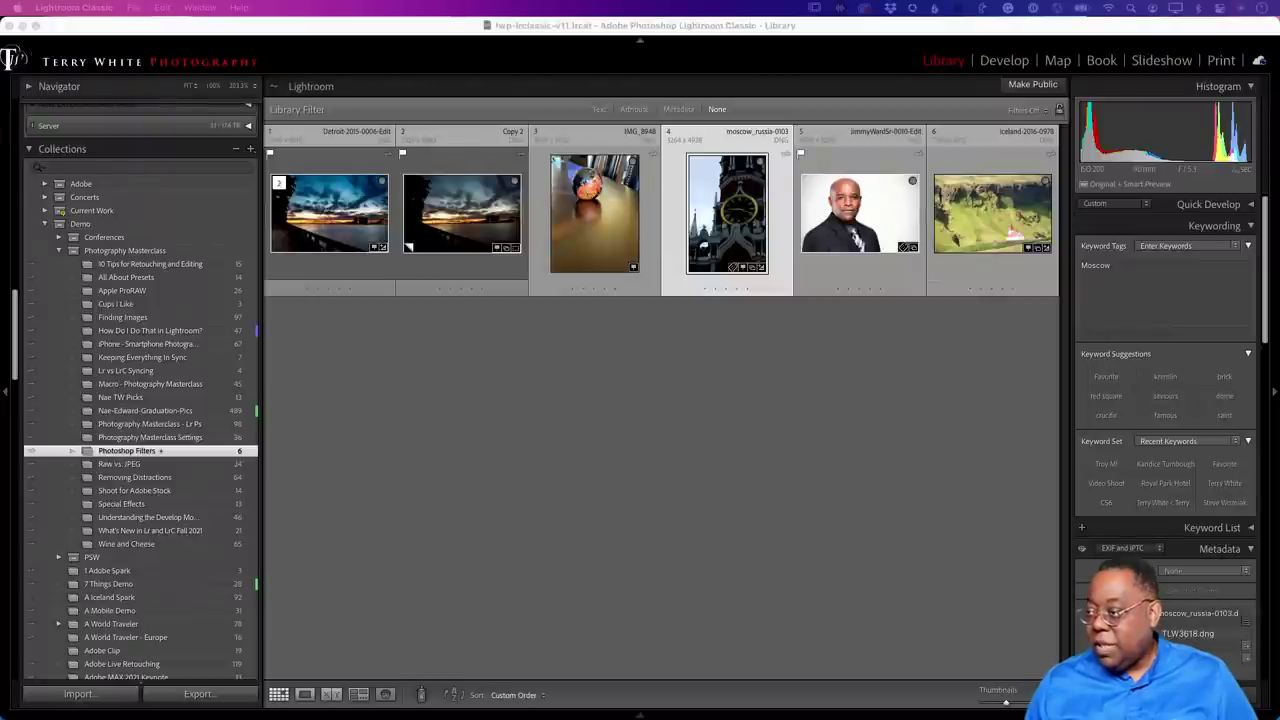
# Open moscow_russia-0103 from Lightroom Classic in Photoshop and enlarge the Photoshop window to fill the screen.
pyautogui.press('super+e')
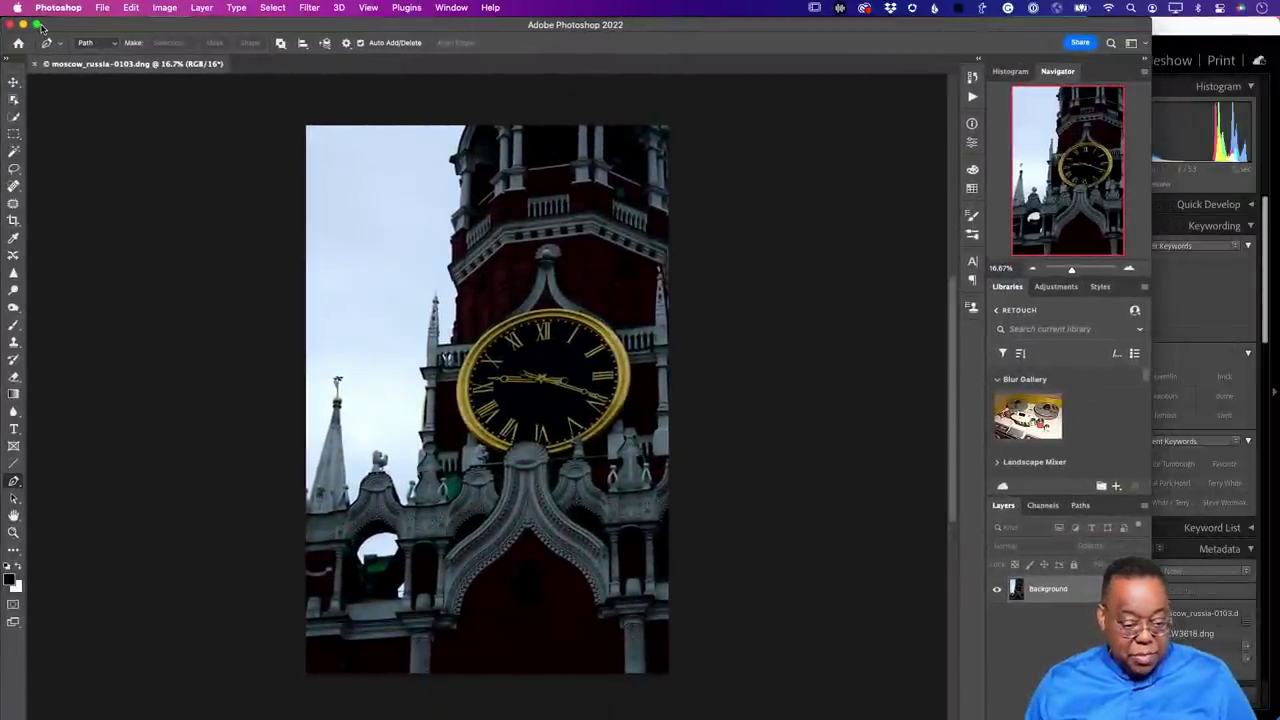
pyautogui.click(35, 25)
# Return to Lightroom Classic and open the original portrait of the man in the suit in Photoshop.
pyautogui.press('super+Tab')
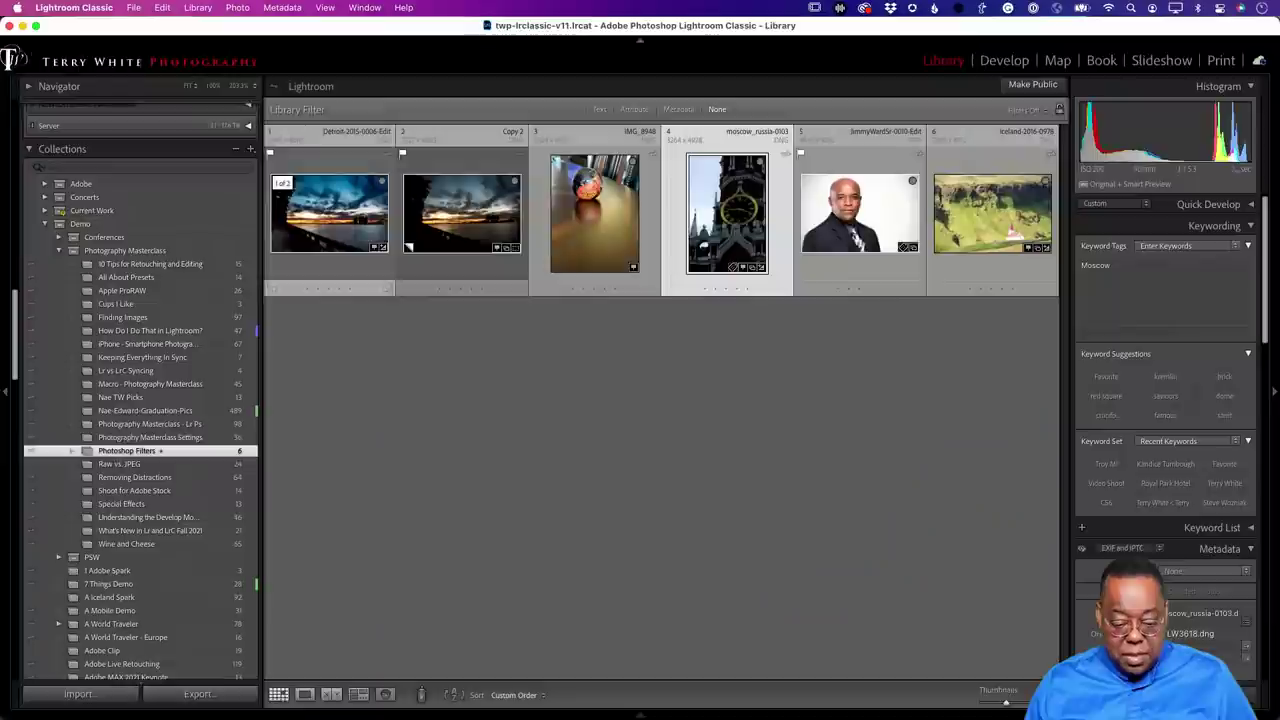
pyautogui.click(848, 222)
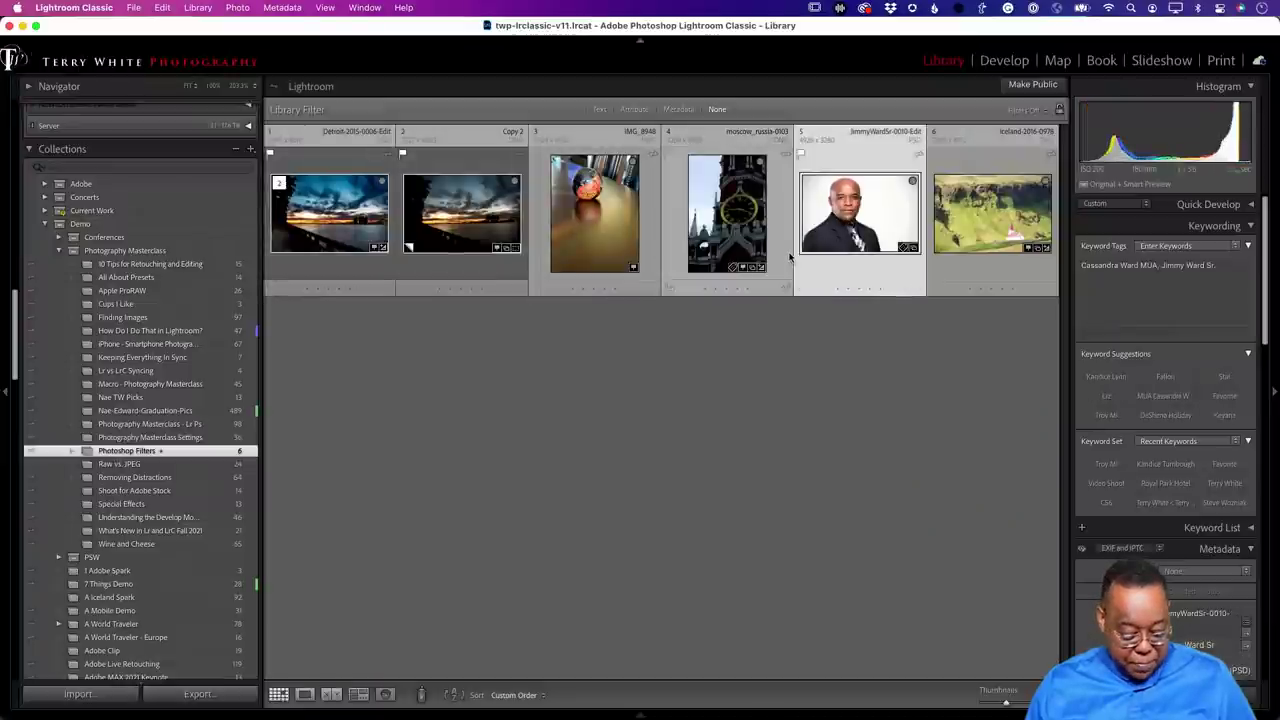
pyautogui.press('super+e')
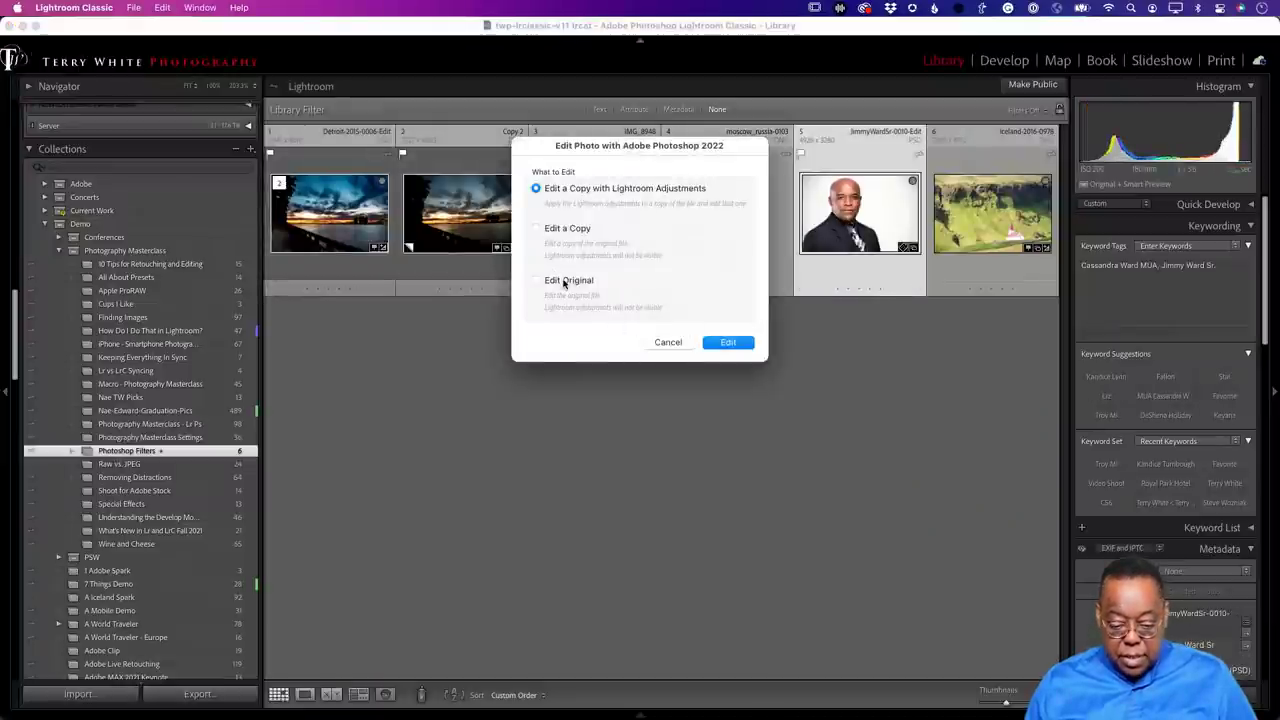
pyautogui.click(728, 342)
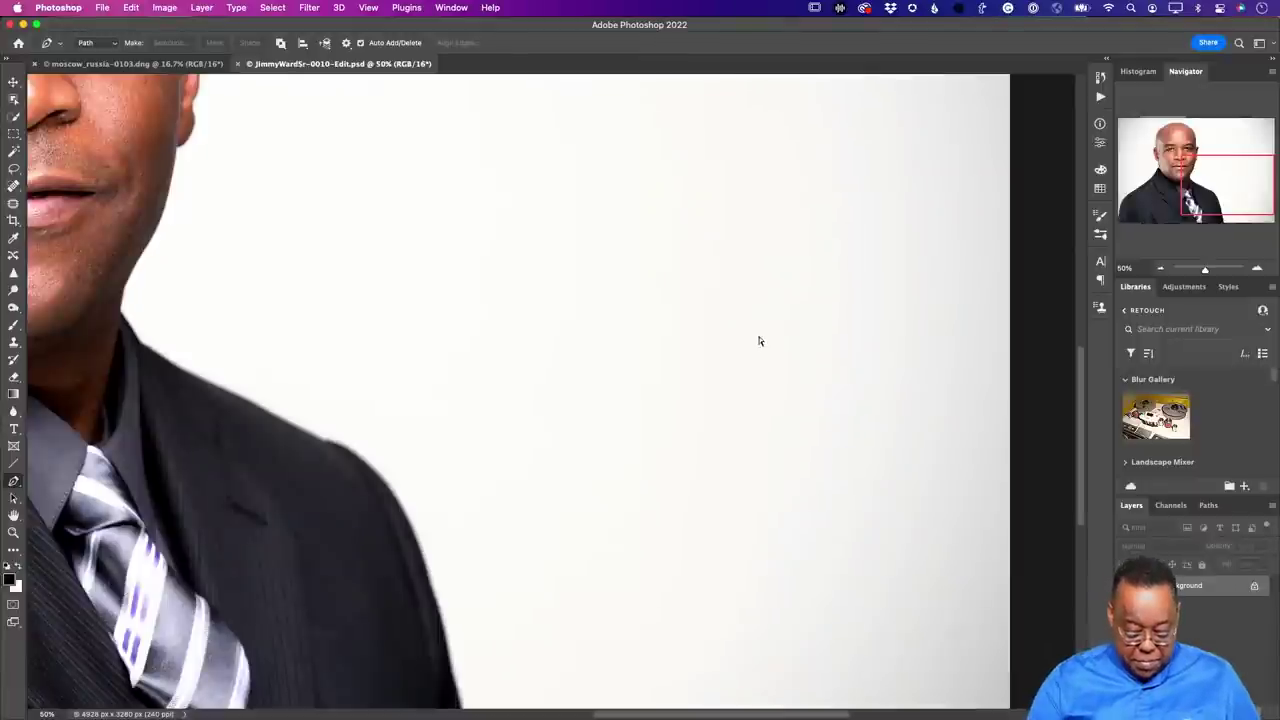
pyautogui.press('super+0')
# Open the Iceland-2016-0978 photo from Lightroom Classic in Photoshop and activate the Move tool.
pyautogui.press('super+Tab')
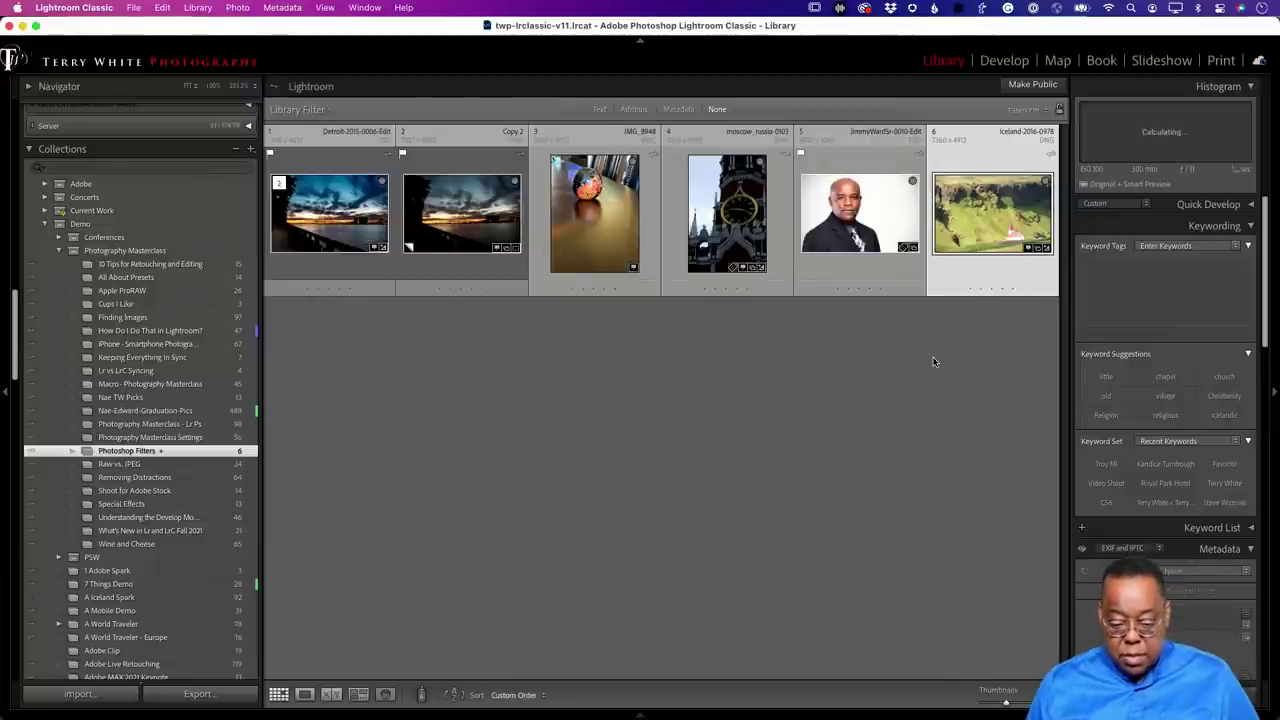
pyautogui.press('super+Tab')
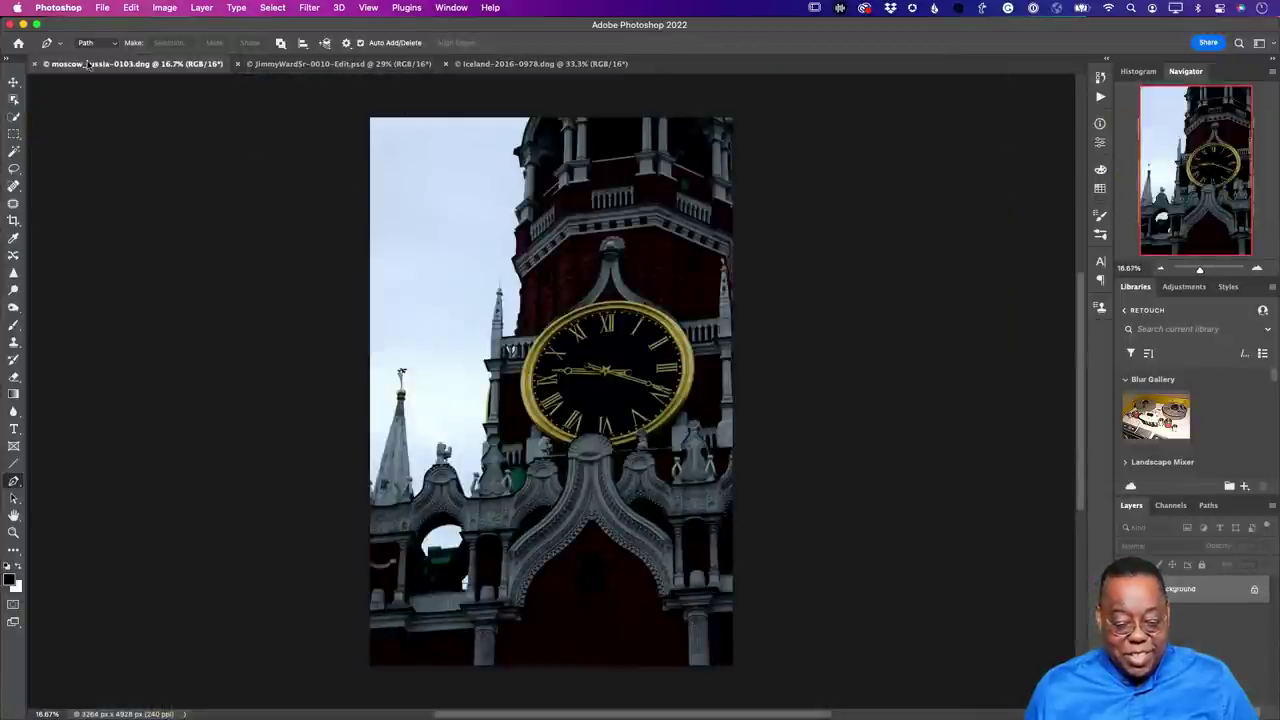
pyautogui.click(13, 81)
# Add a new blank layer above the Background in the portrait document.
pyautogui.click(313, 66)
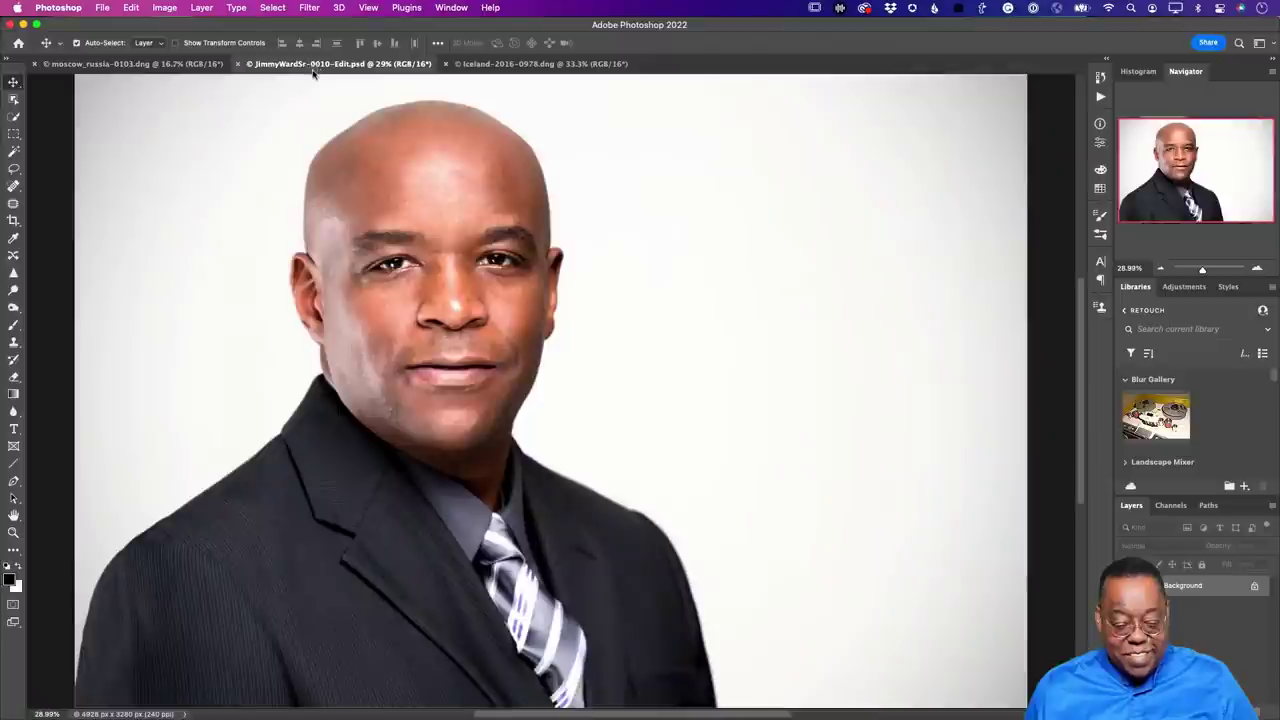
pyautogui.hscroll(-5, 343, 128)
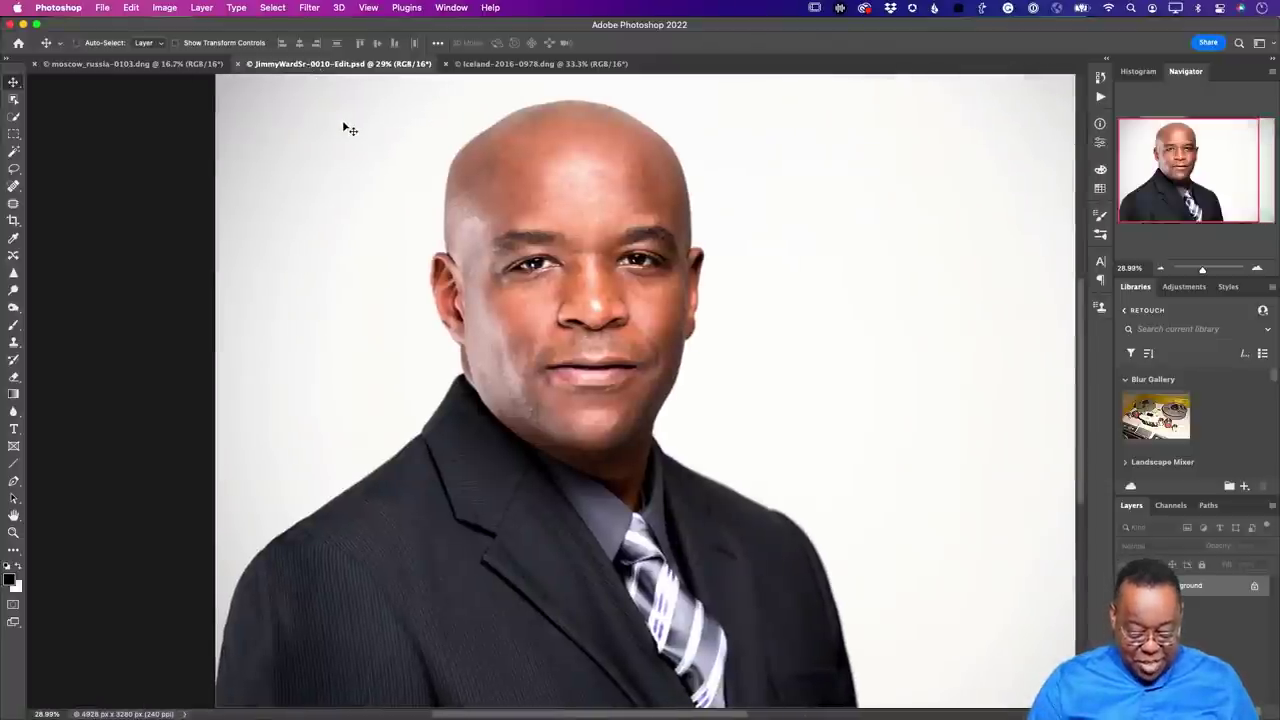
pyautogui.hscroll(5, 343, 128)
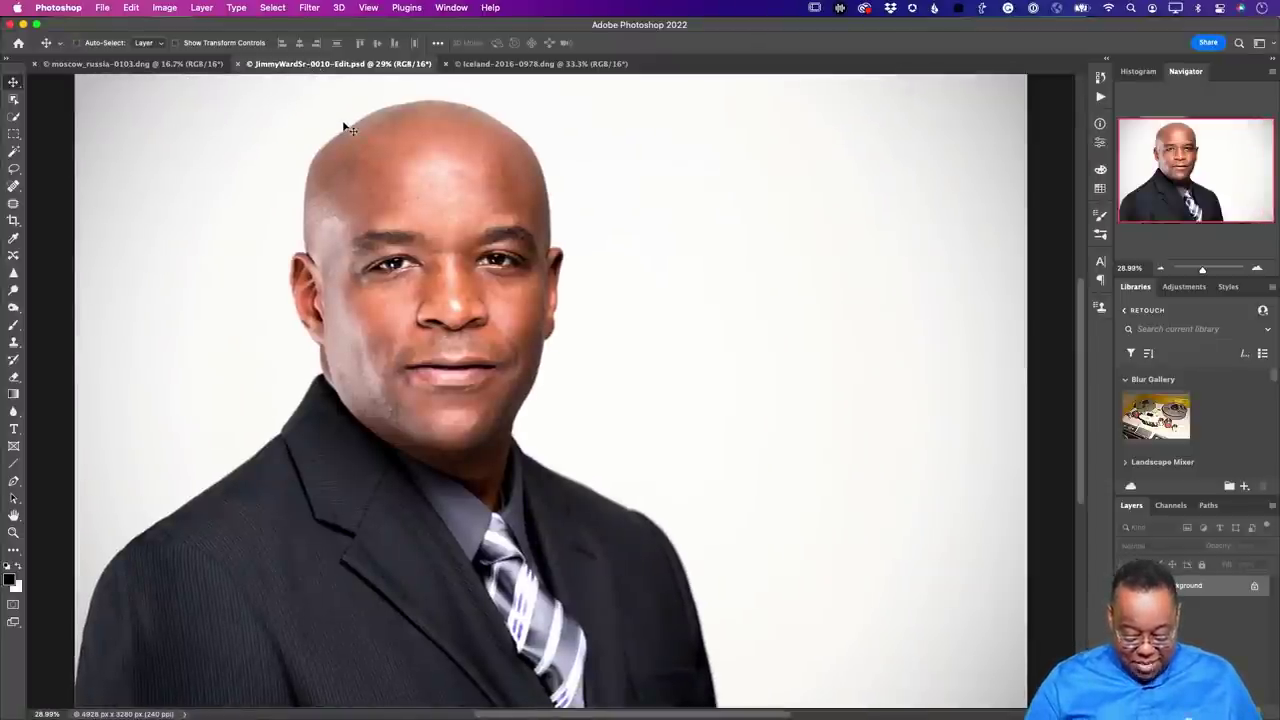
pyautogui.press('super+0')
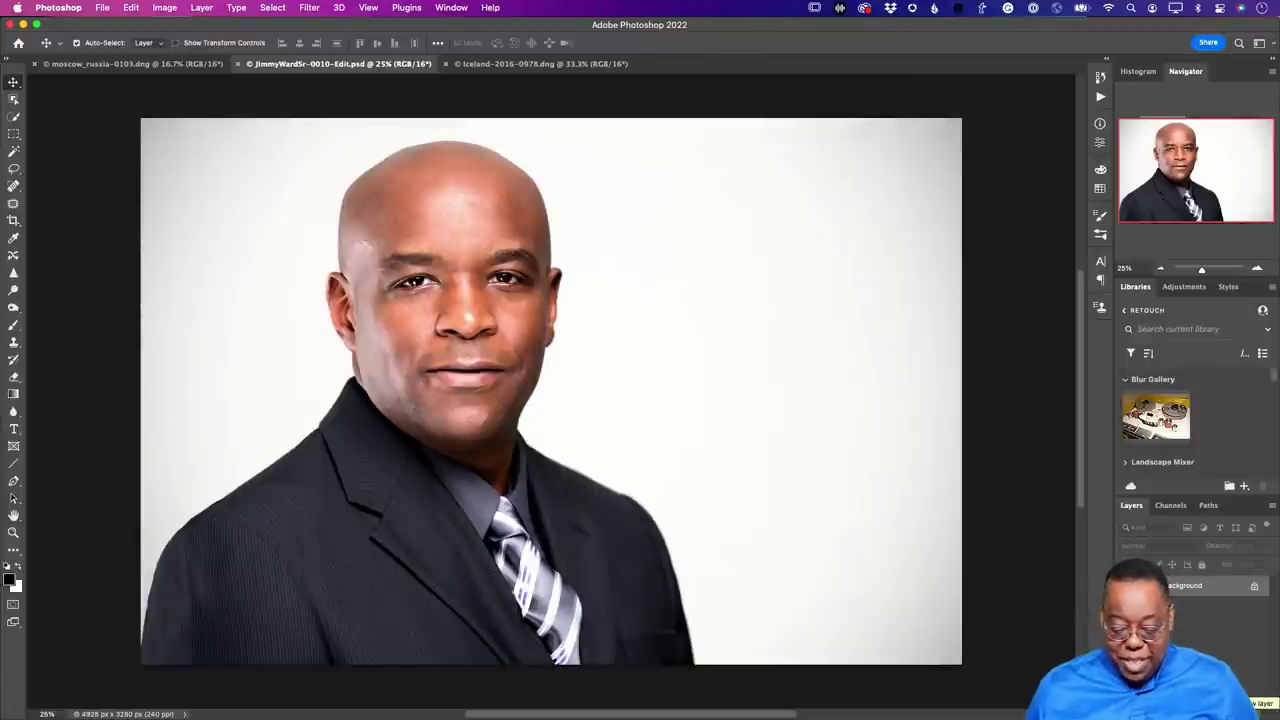
pyautogui.click(1256, 704)
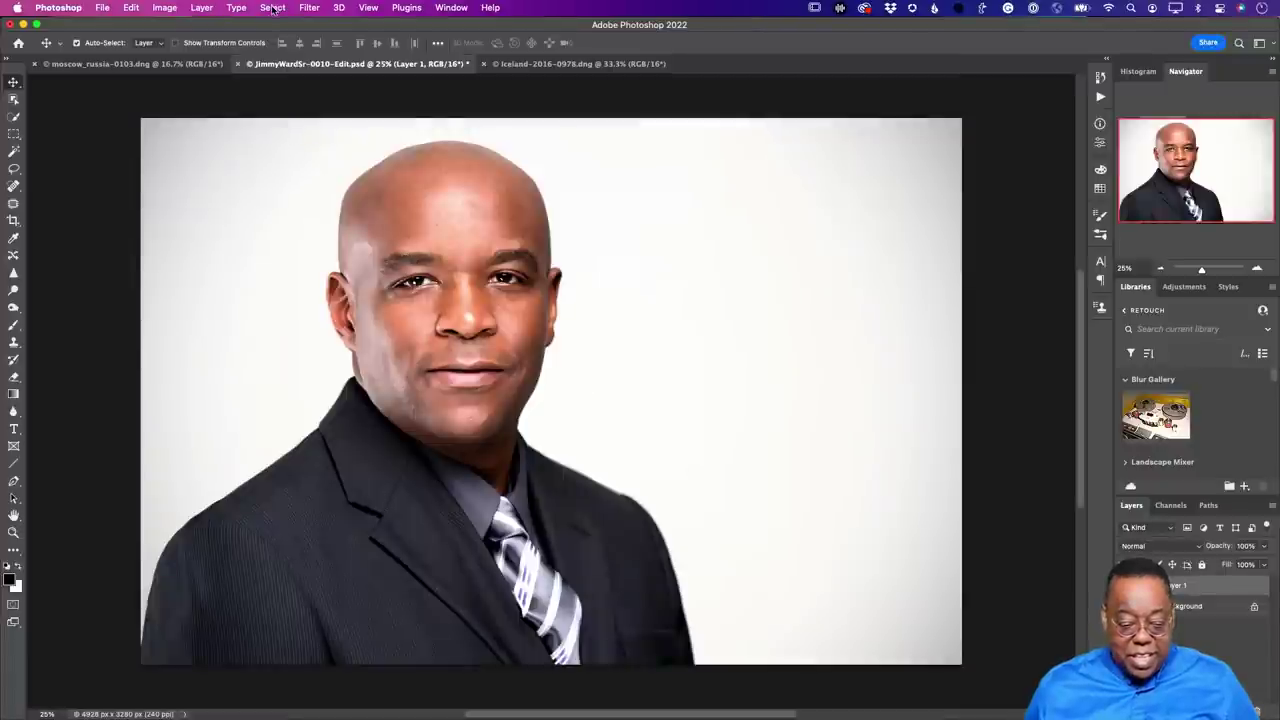
# Render a black 42: Art Frame picture frame with margin 14 and size 28 on the new layer.
pyautogui.click(306, 8)
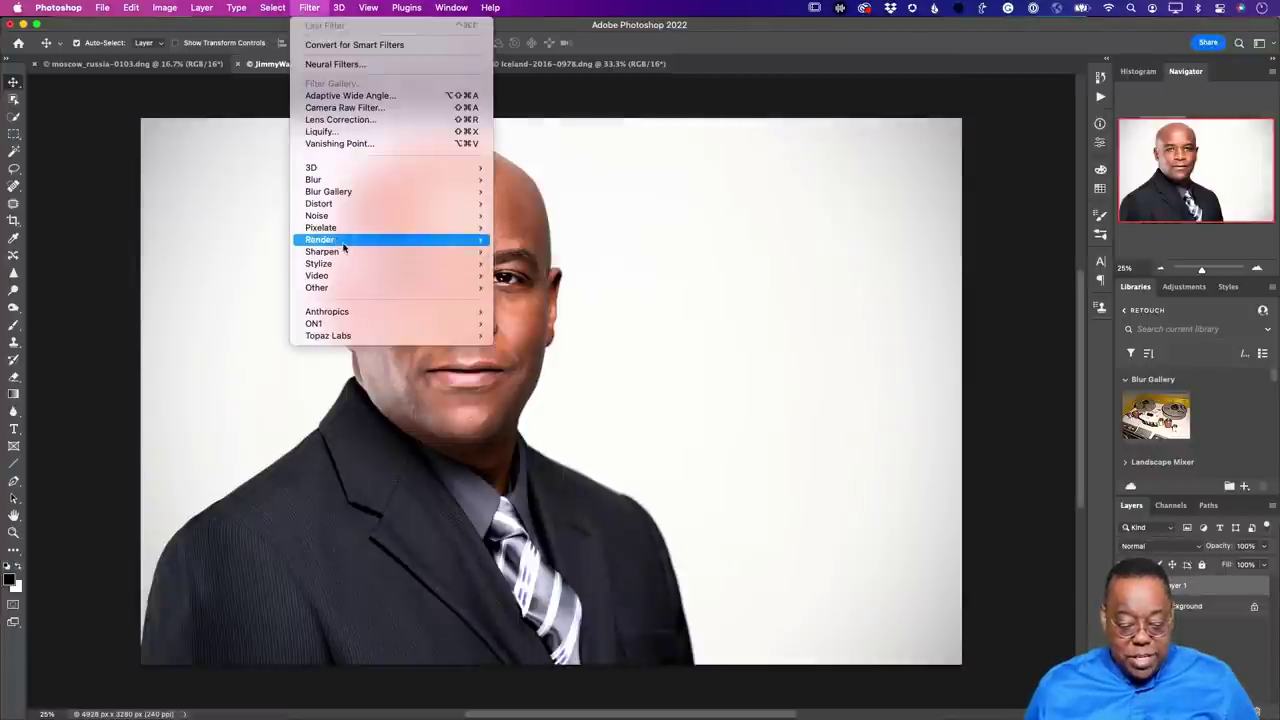
pyautogui.moveTo(345, 245)
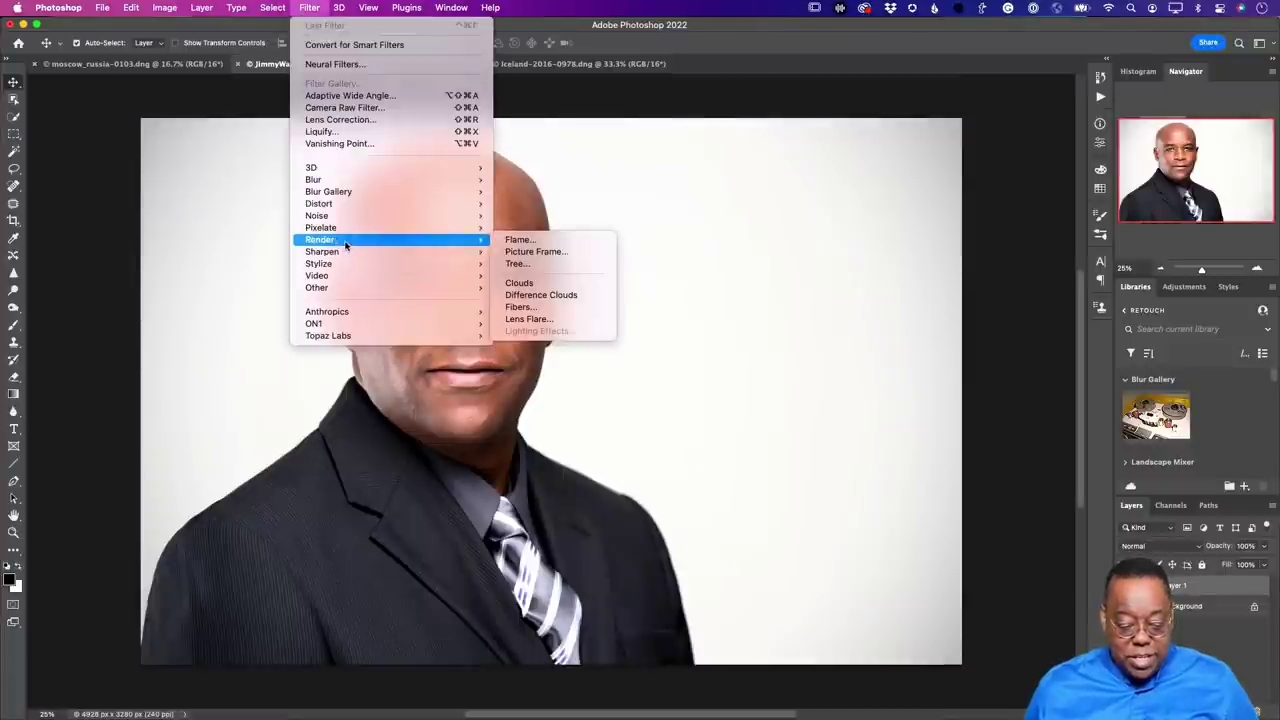
pyautogui.click(563, 253)
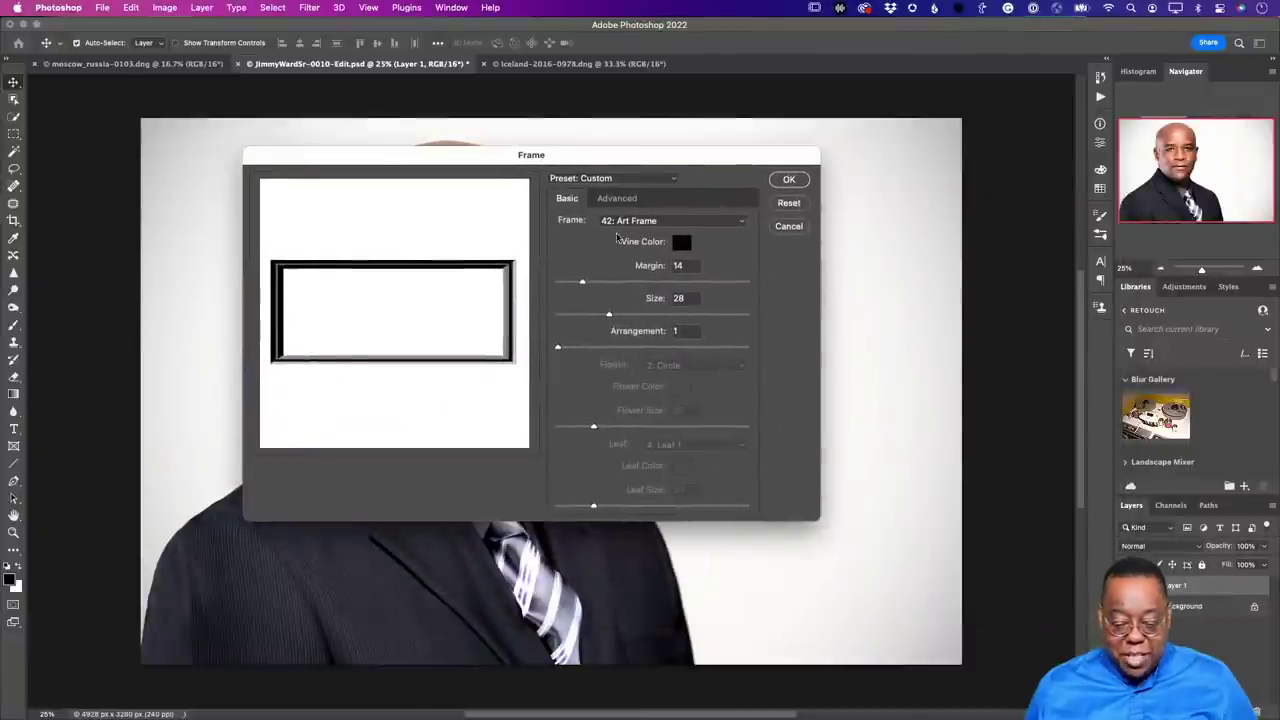
pyautogui.click(789, 180)
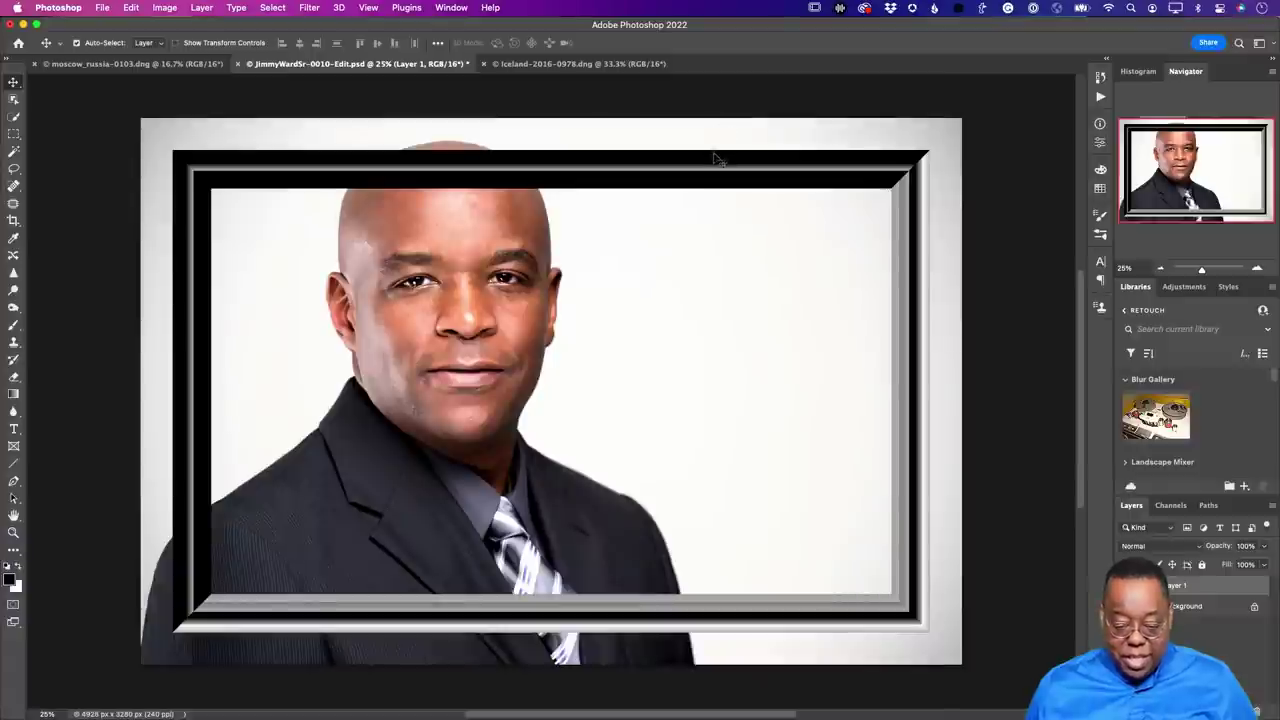
# Scale the picture frame layer outward so it reaches the edges of the portrait's canvas.
pyautogui.press('super+t')
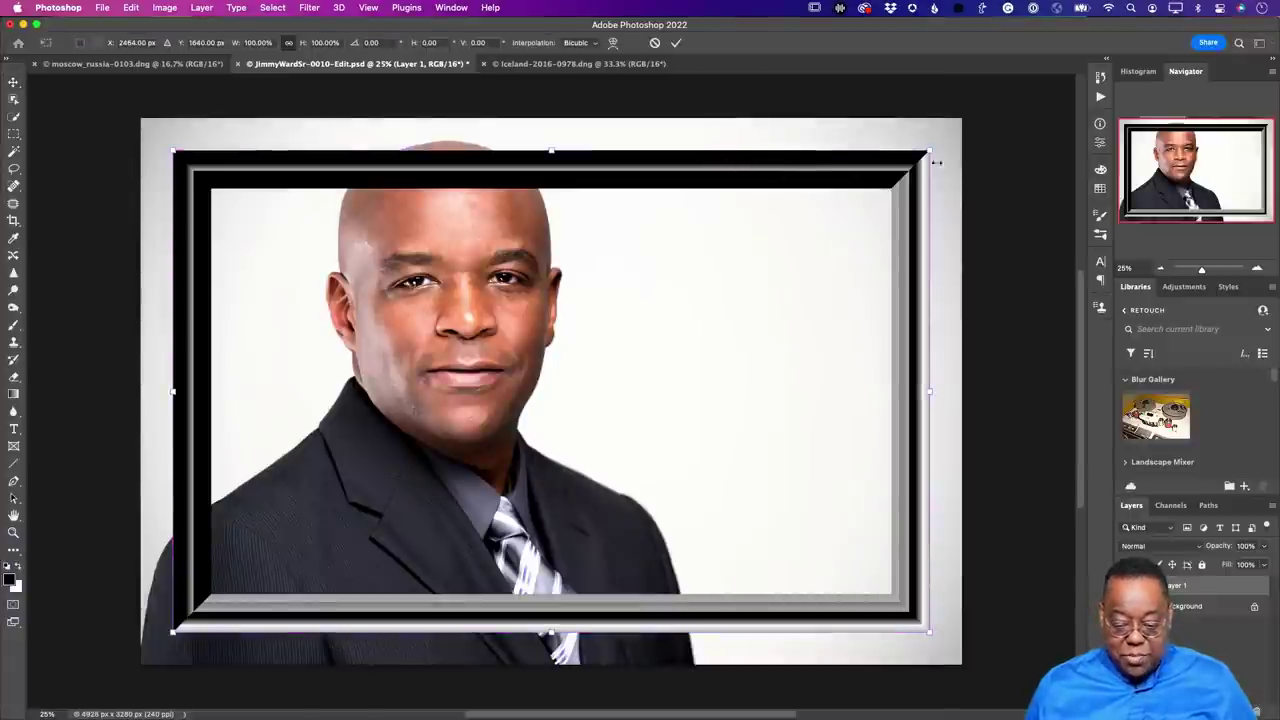
pyautogui.moveTo(929, 153); pyautogui.dragTo(961, 119)
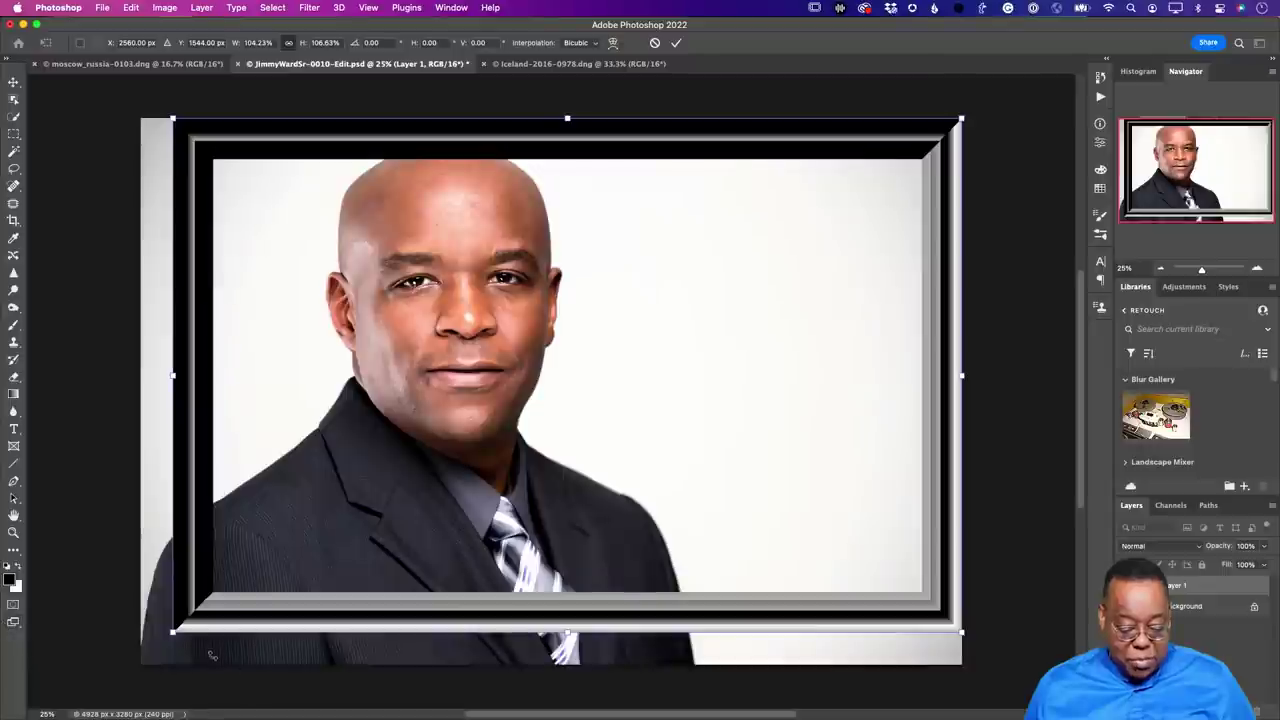
pyautogui.moveTo(174, 634); pyautogui.dragTo(140, 664)
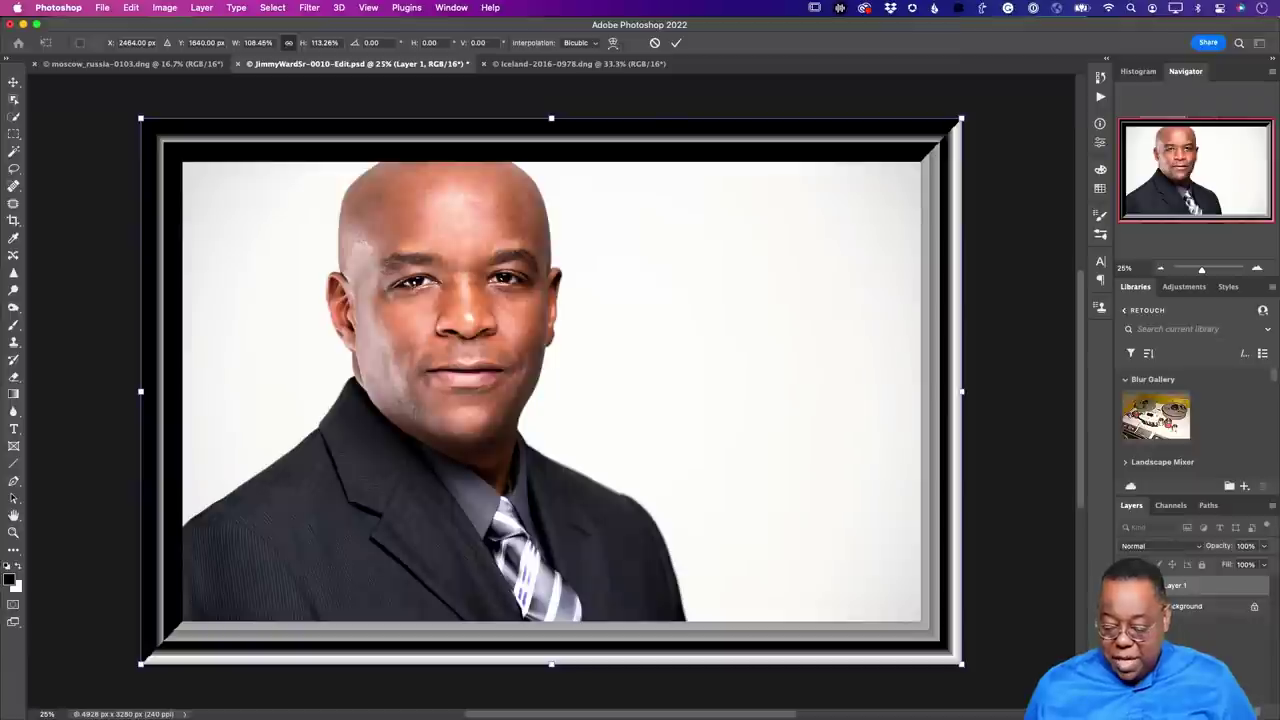
# Unlock the portrait's Background layer and scale the photo down to about 90.5% so it fits inside the frame.
pyautogui.click(1252, 610)
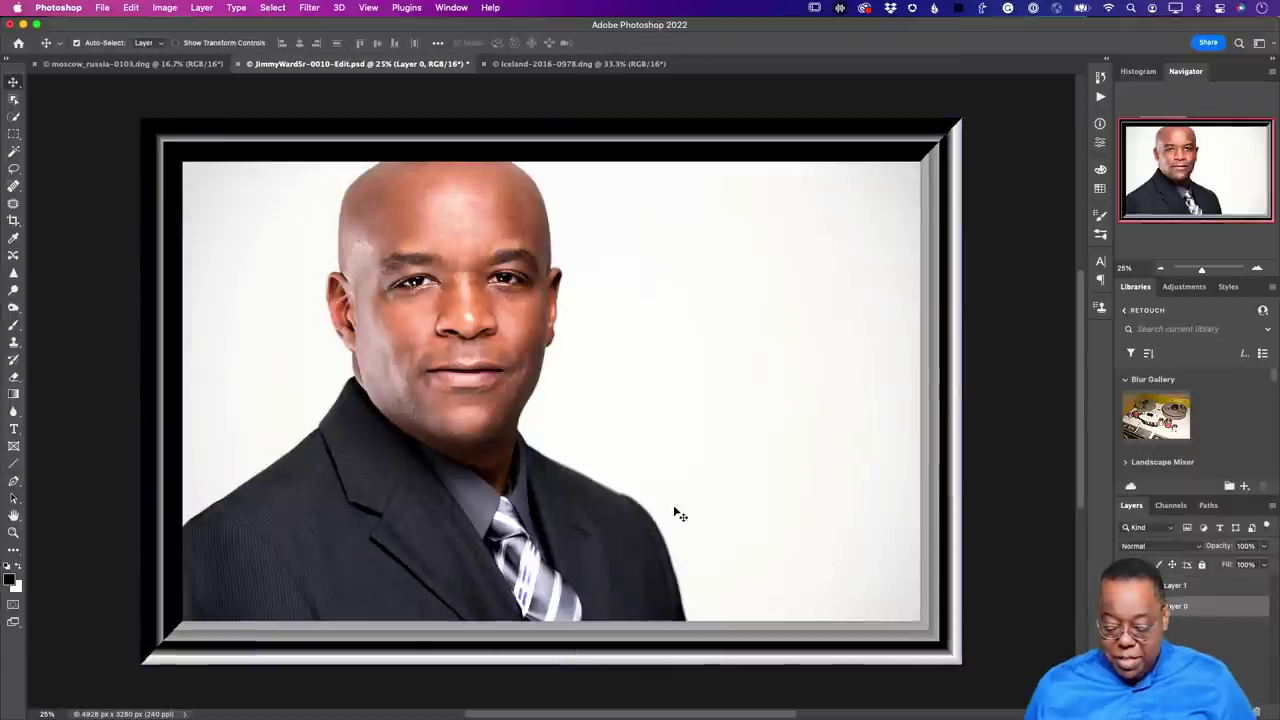
pyautogui.press('super+t')
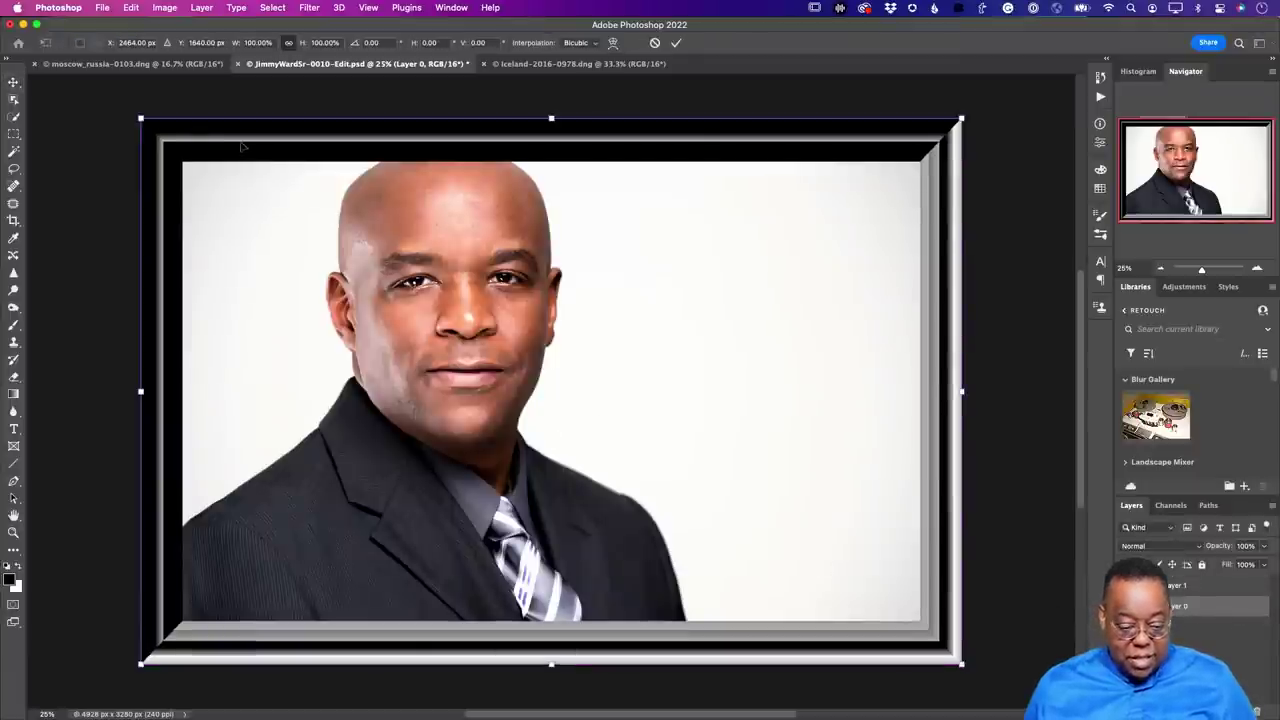
pyautogui.moveTo(141, 118); pyautogui.dragTo(176, 164)
pyautogui.moveTo(960, 664); pyautogui.dragTo(925, 643)
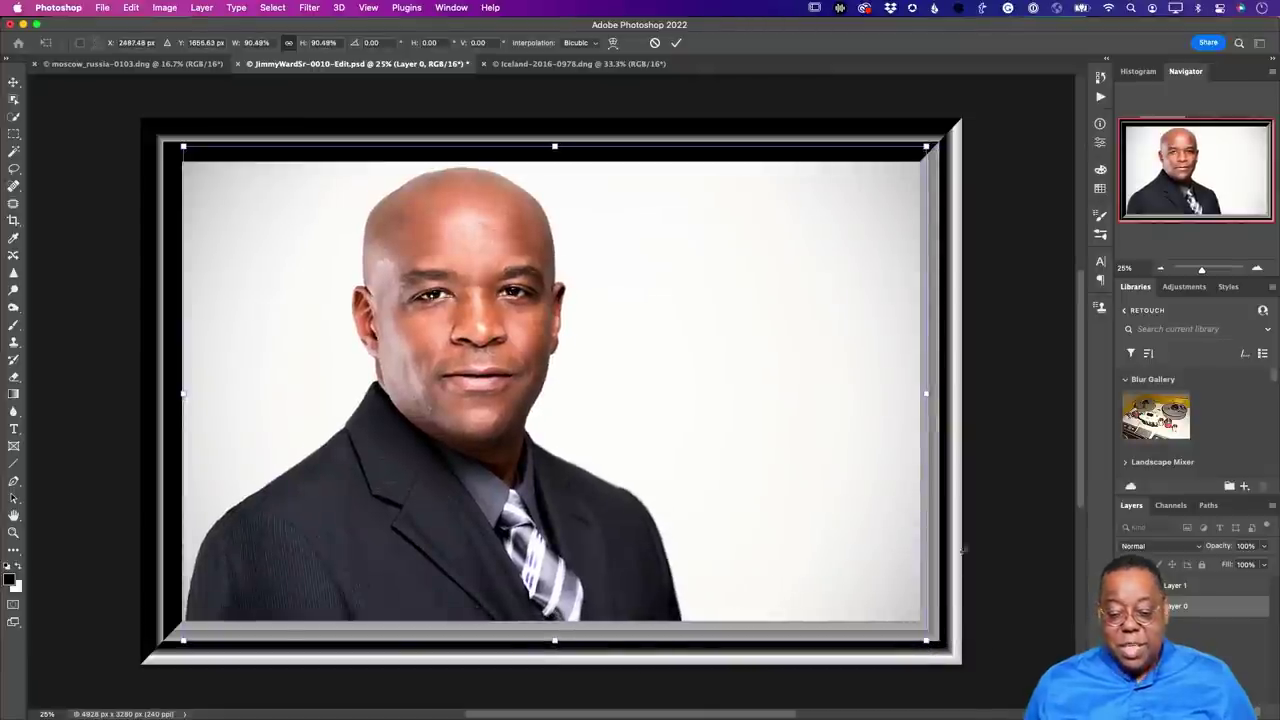
pyautogui.press('Return')
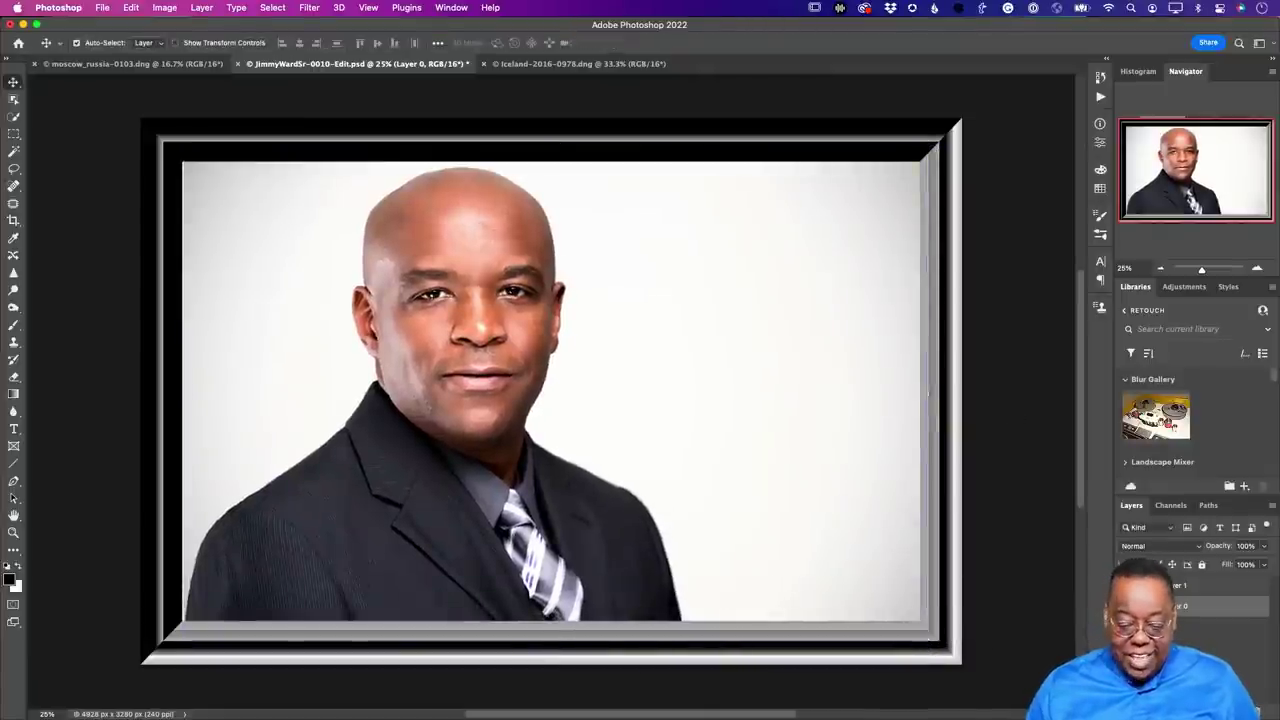
# Render a 6: Spruce Tree with light direction 180 on the Background of the Iceland-2016-0978 photo.
pyautogui.click(545, 66)
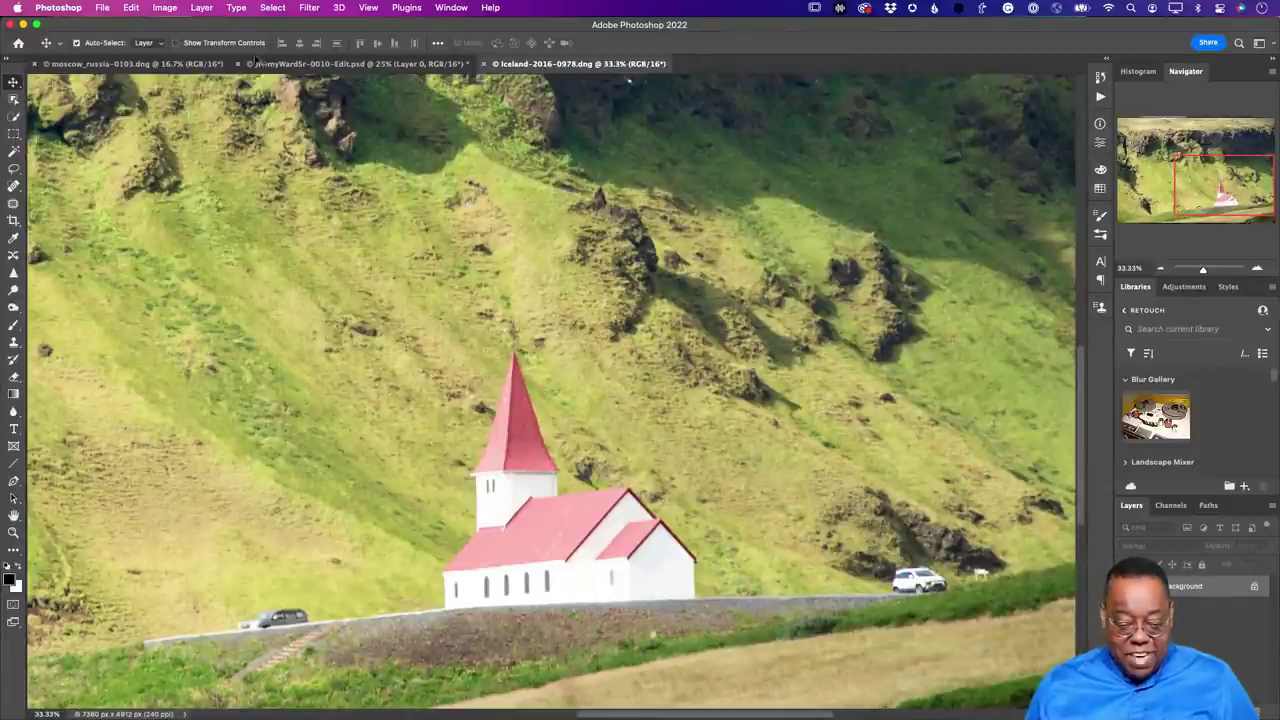
pyautogui.click(305, 9)
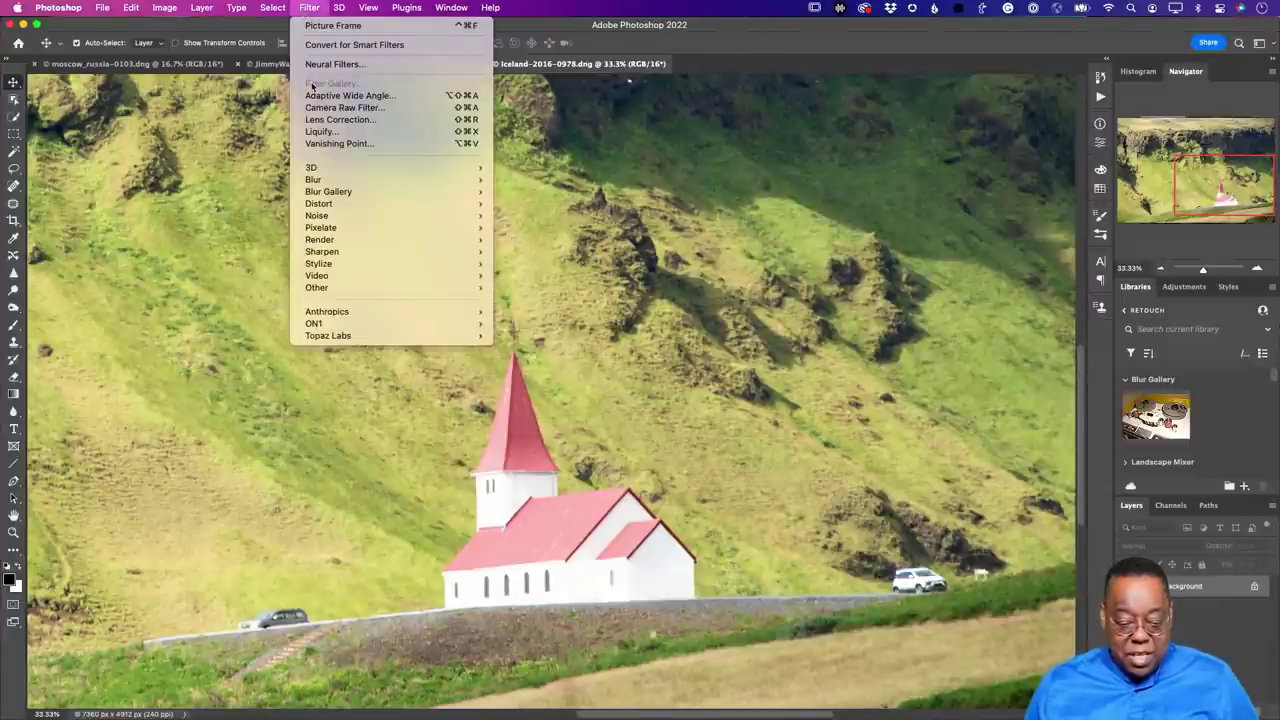
pyautogui.moveTo(334, 171)
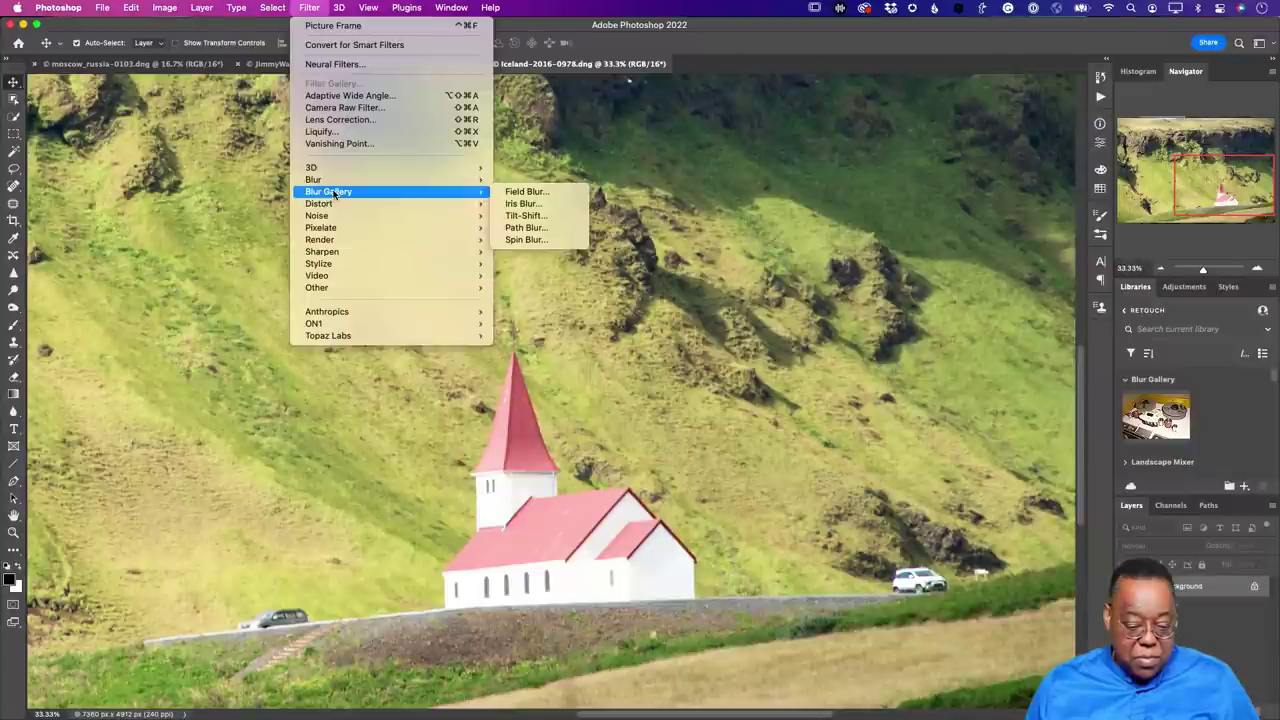
pyautogui.moveTo(347, 241)
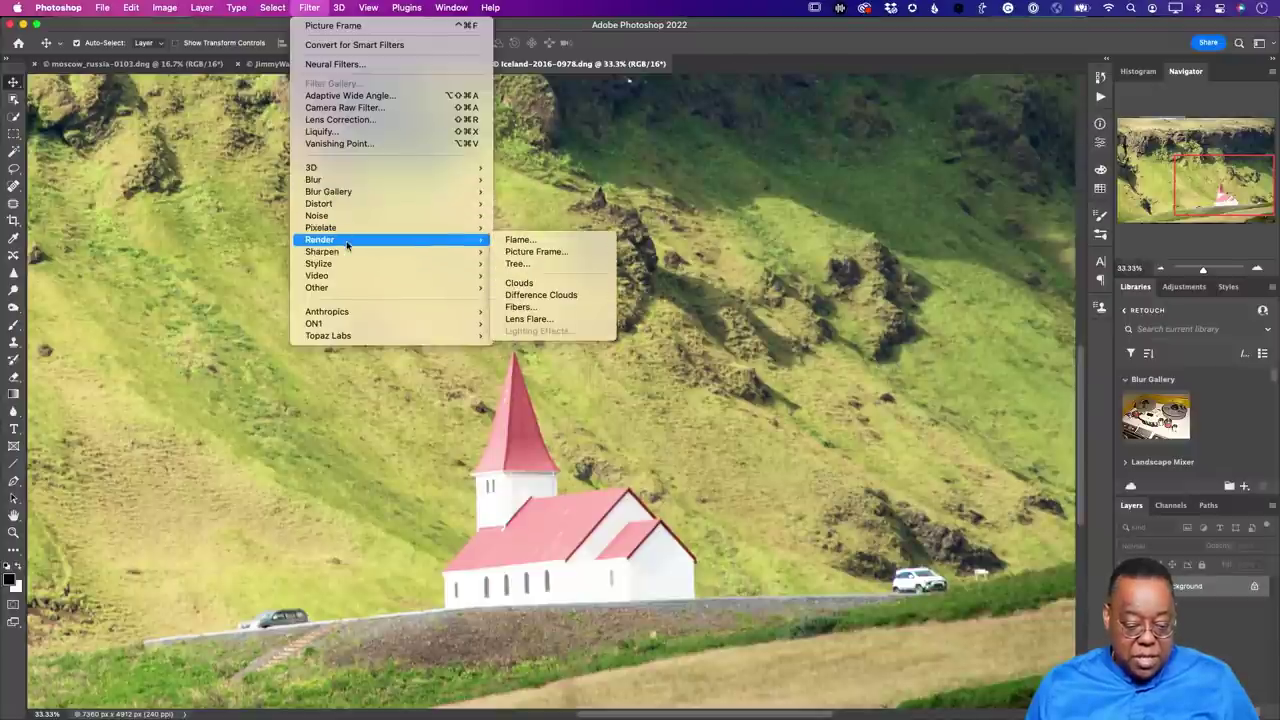
pyautogui.click(521, 264)
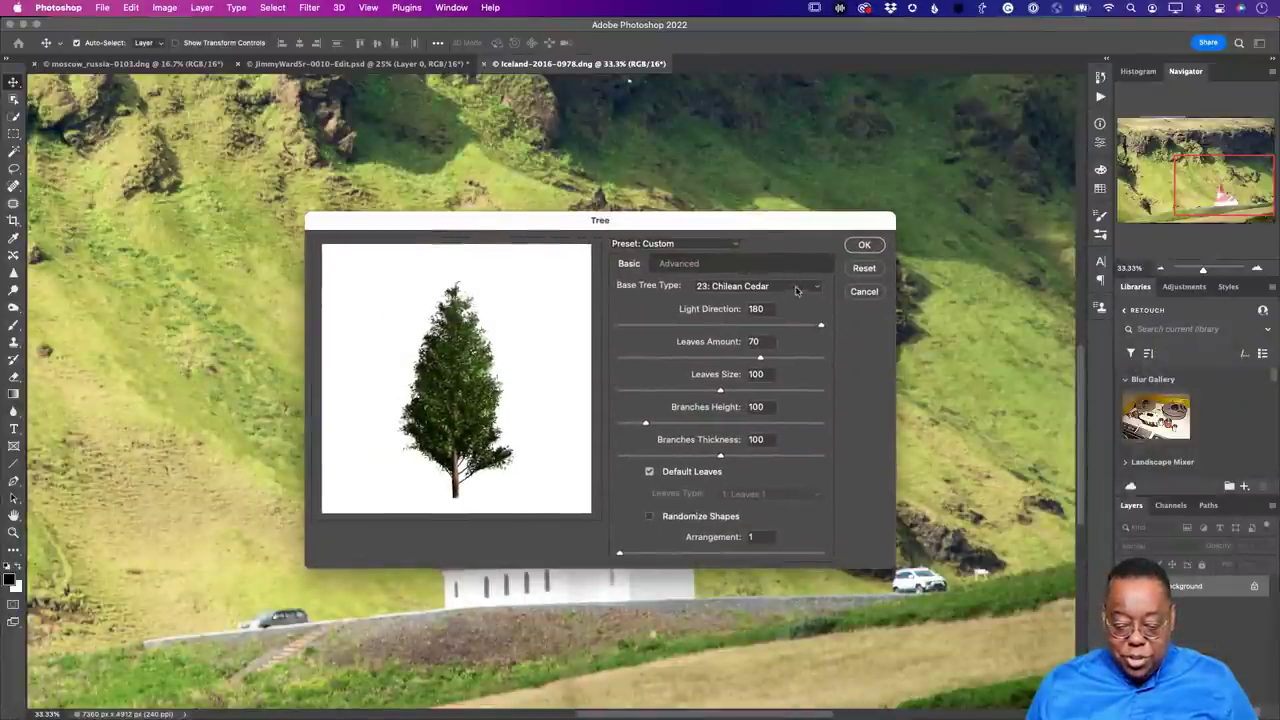
pyautogui.click(816, 287)
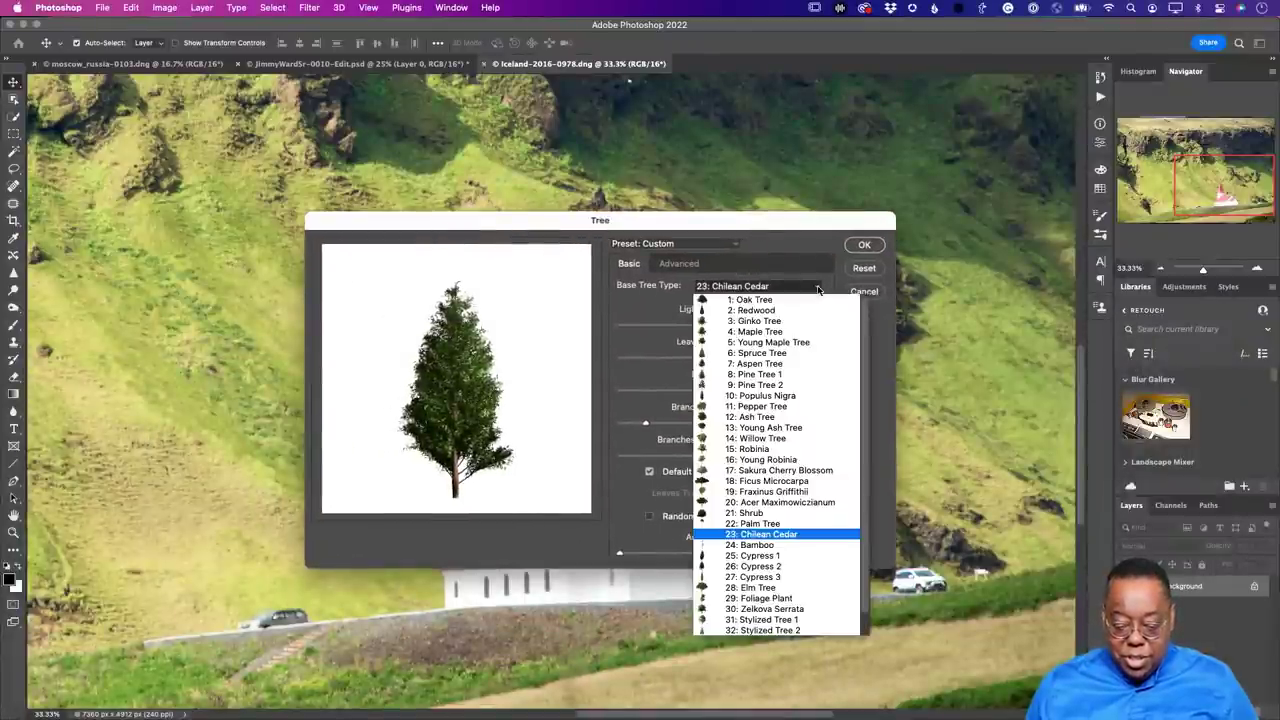
pyautogui.click(760, 353)
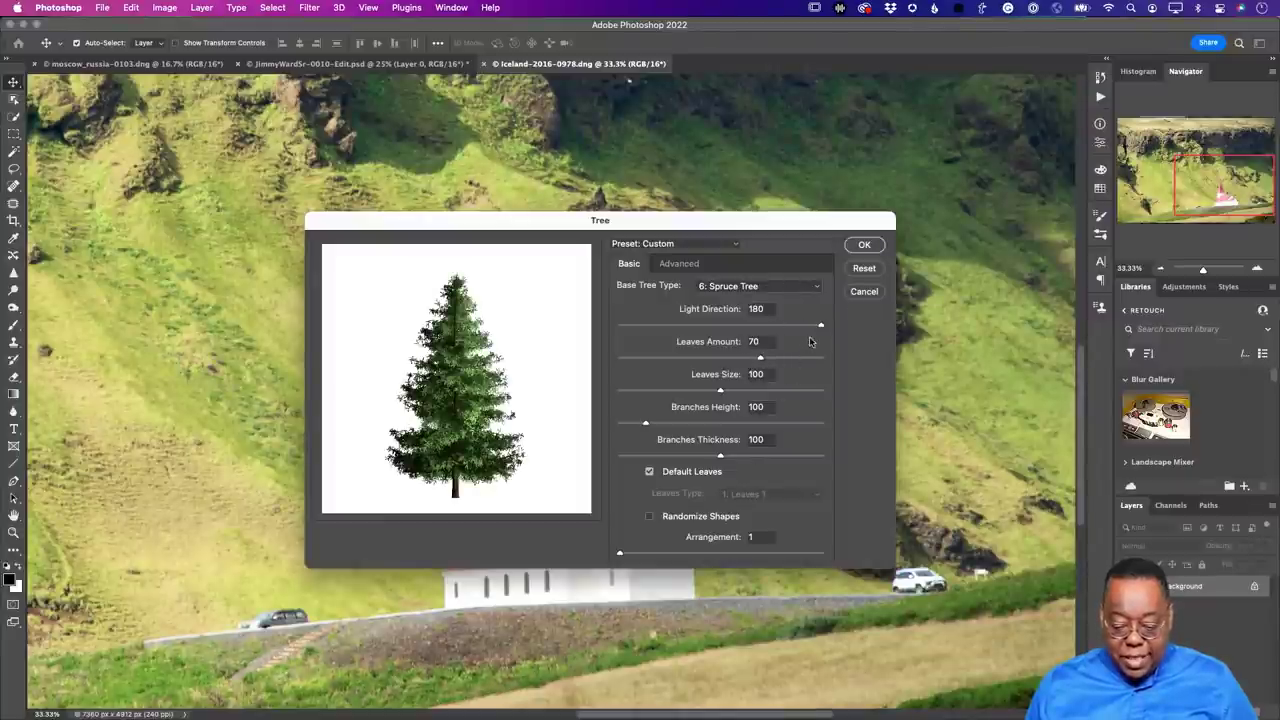
pyautogui.moveTo(818, 326); pyautogui.dragTo(710, 331)
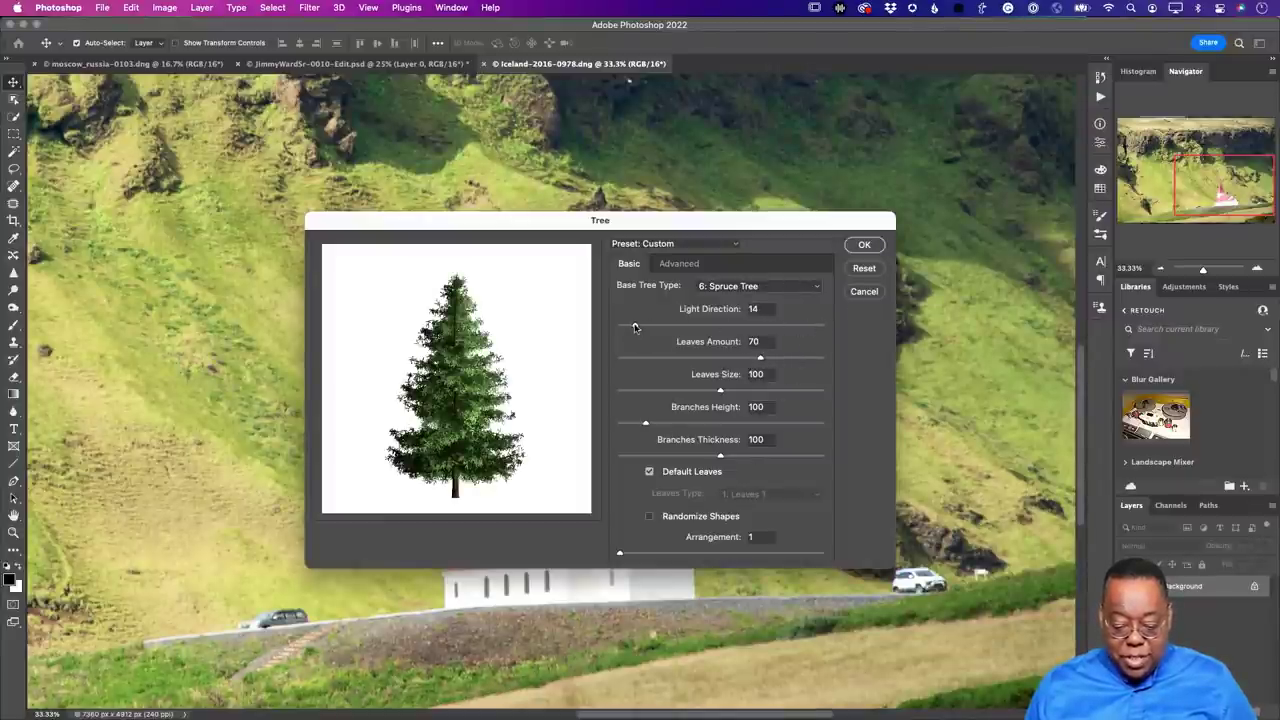
pyautogui.moveTo(633, 328); pyautogui.dragTo(836, 330)
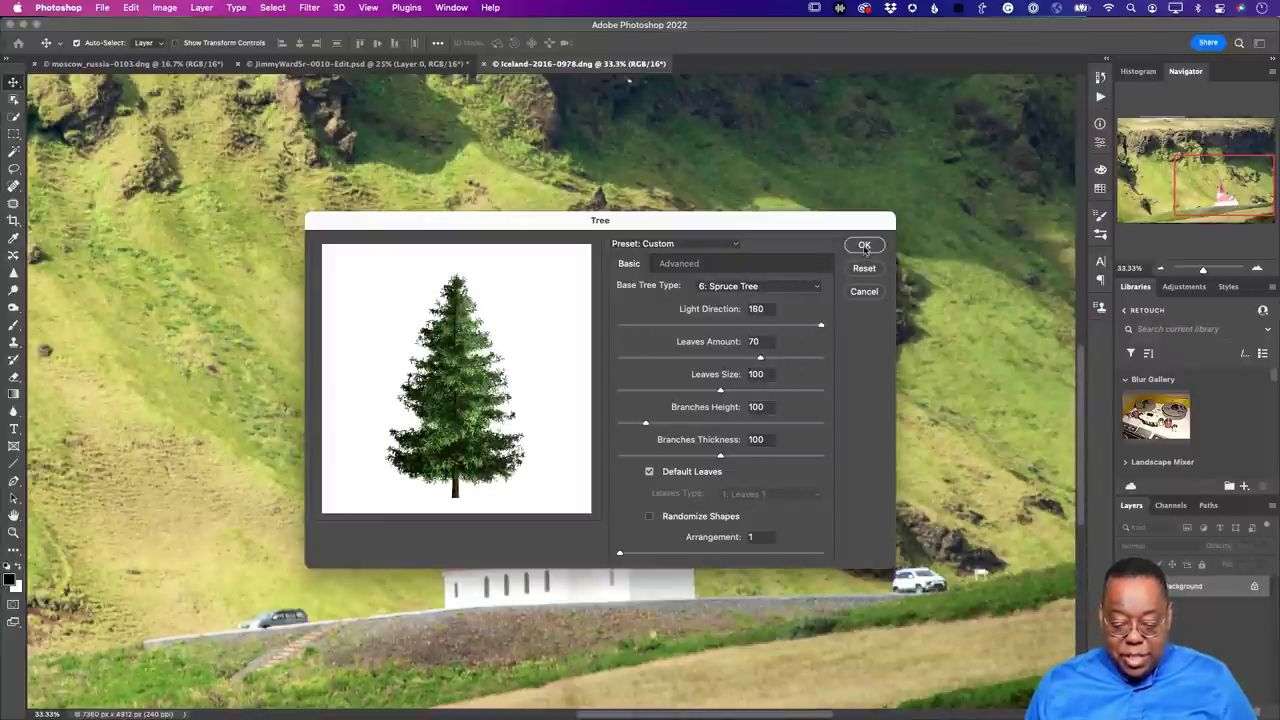
pyautogui.click(864, 246)
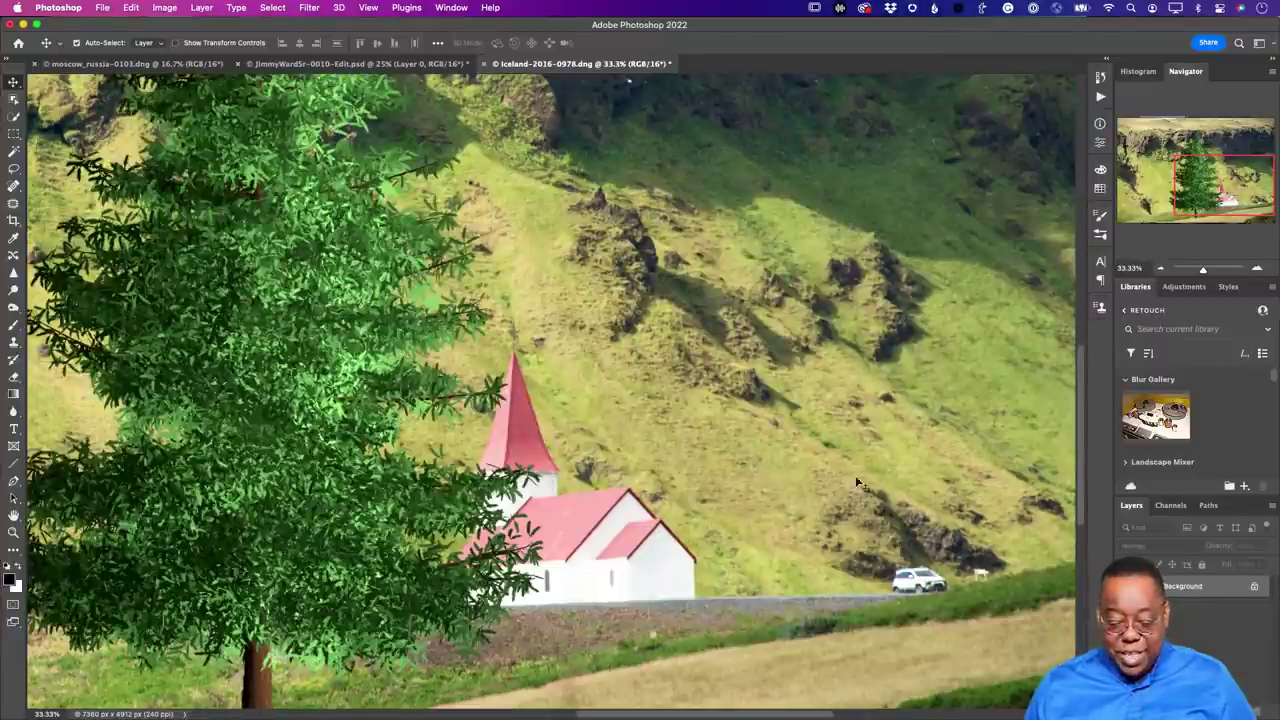
# Undo the tree and render it again on a new blank layer above the Background.
pyautogui.press('super+z')
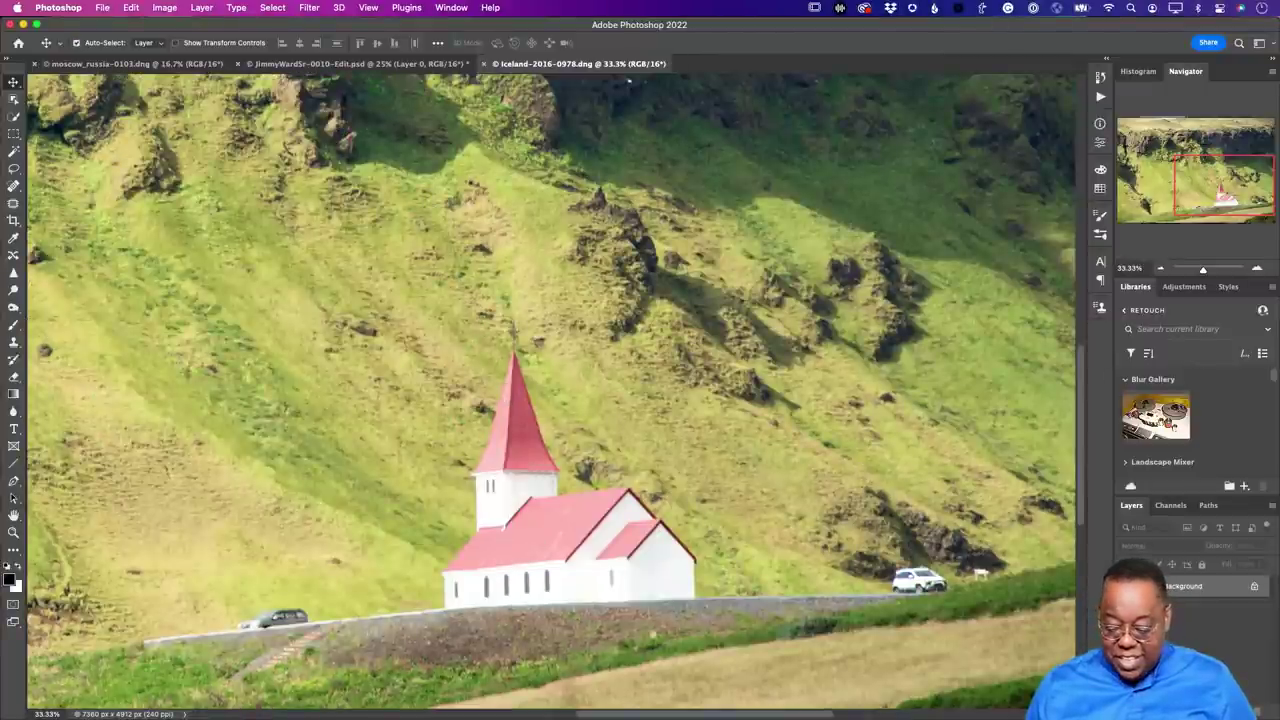
pyautogui.press('super+shift+alt+n')
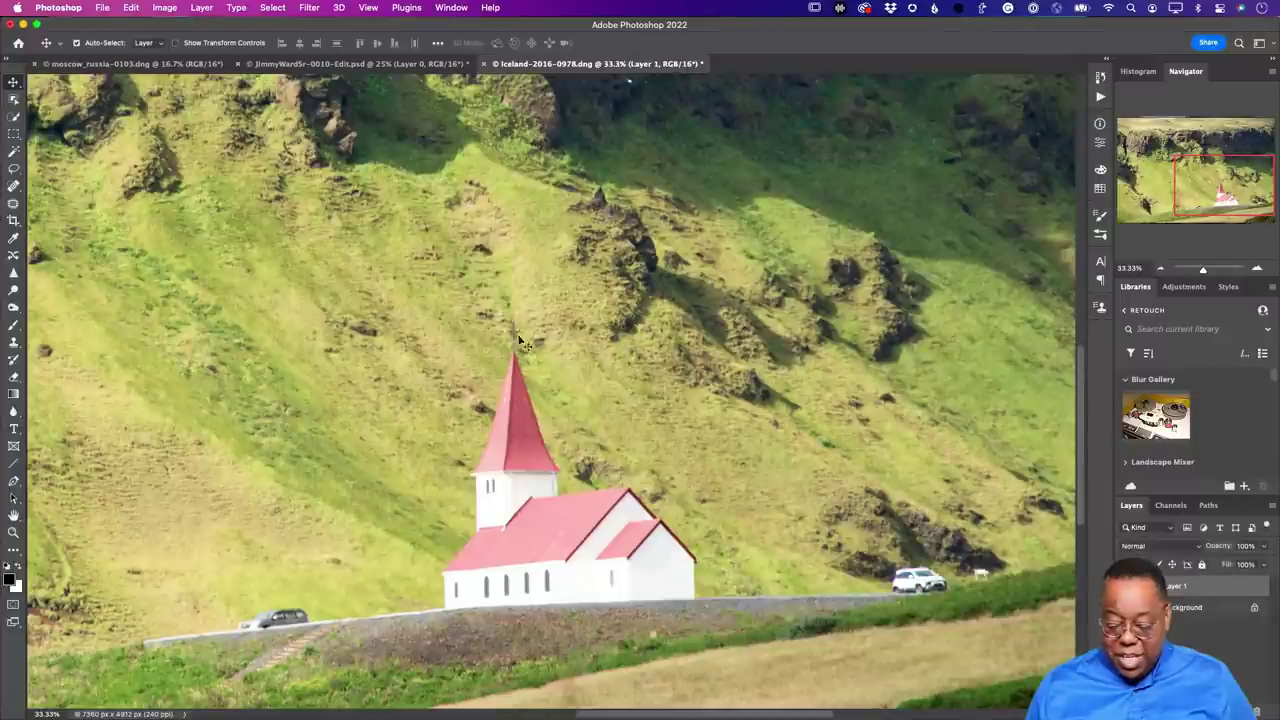
pyautogui.click(304, 8)
pyautogui.click(308, 26)
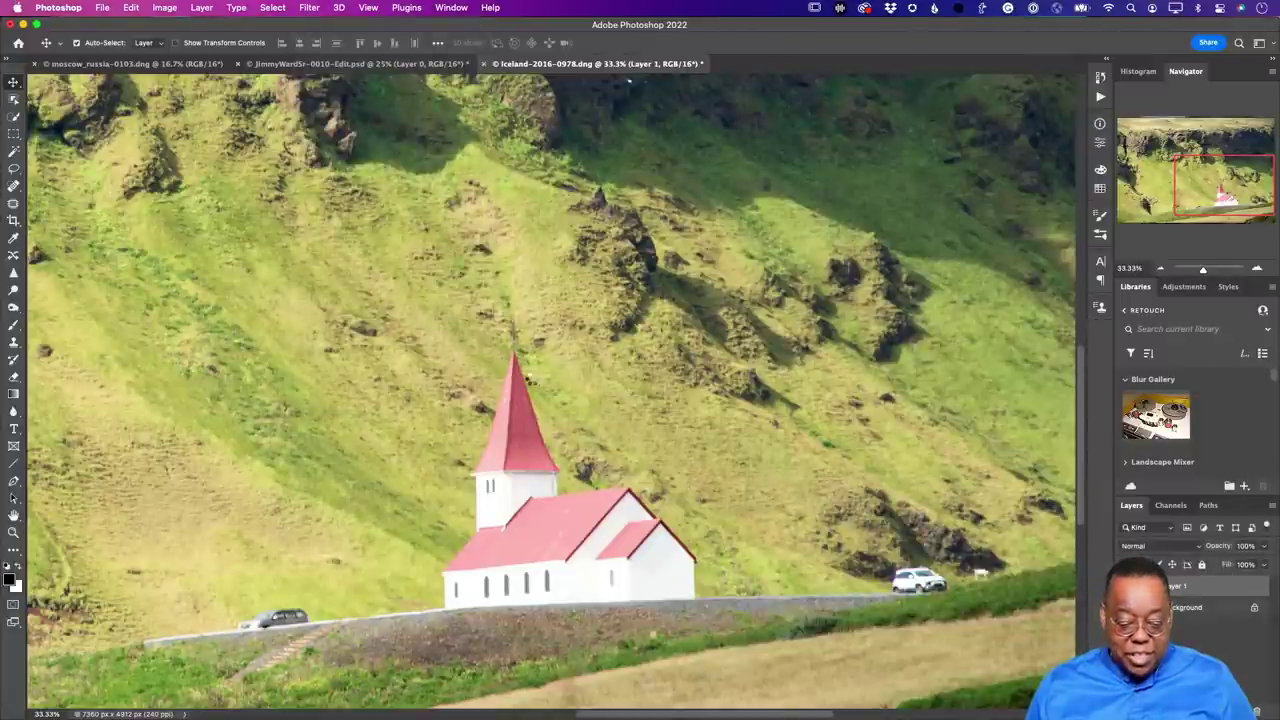
# Scale the spruce tree down to about 21.5% and place it on the road between the church and the white car.
pyautogui.scroll(-3, 532, 382)
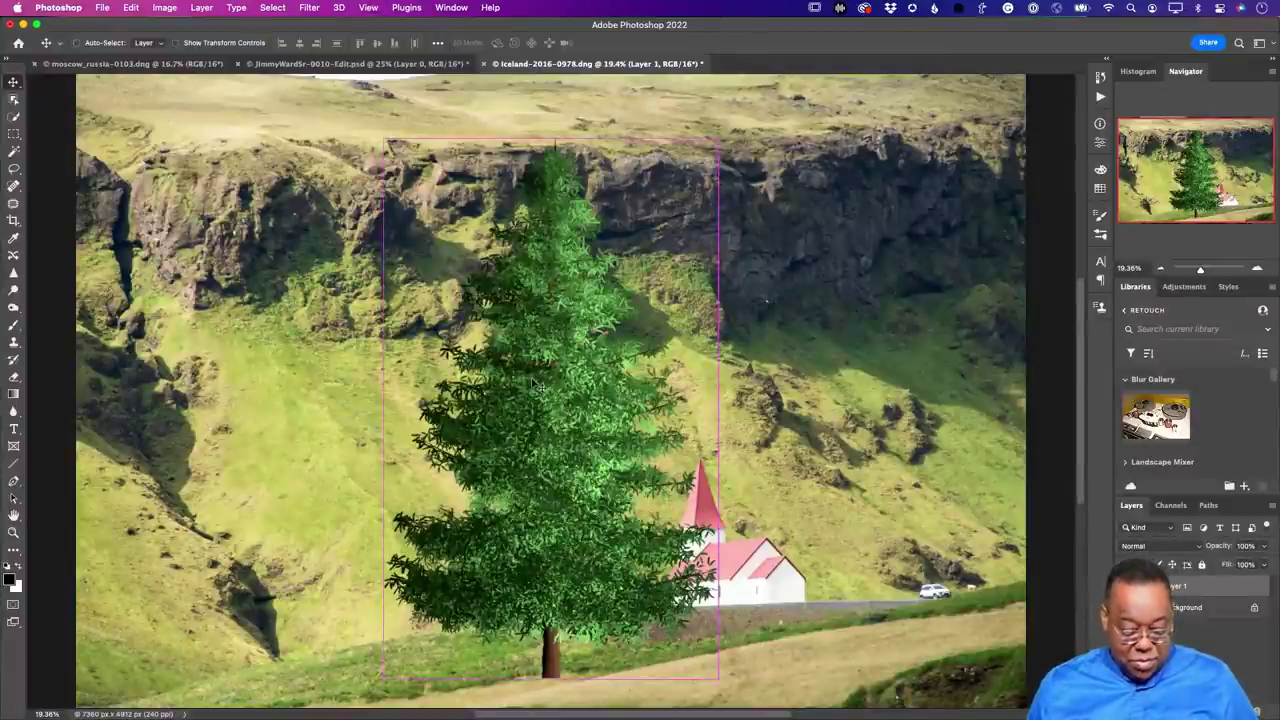
pyautogui.press('super+t')
pyautogui.moveTo(718, 134); pyautogui.dragTo(403, 530)
pyautogui.moveTo(413, 632); pyautogui.dragTo(866, 562)
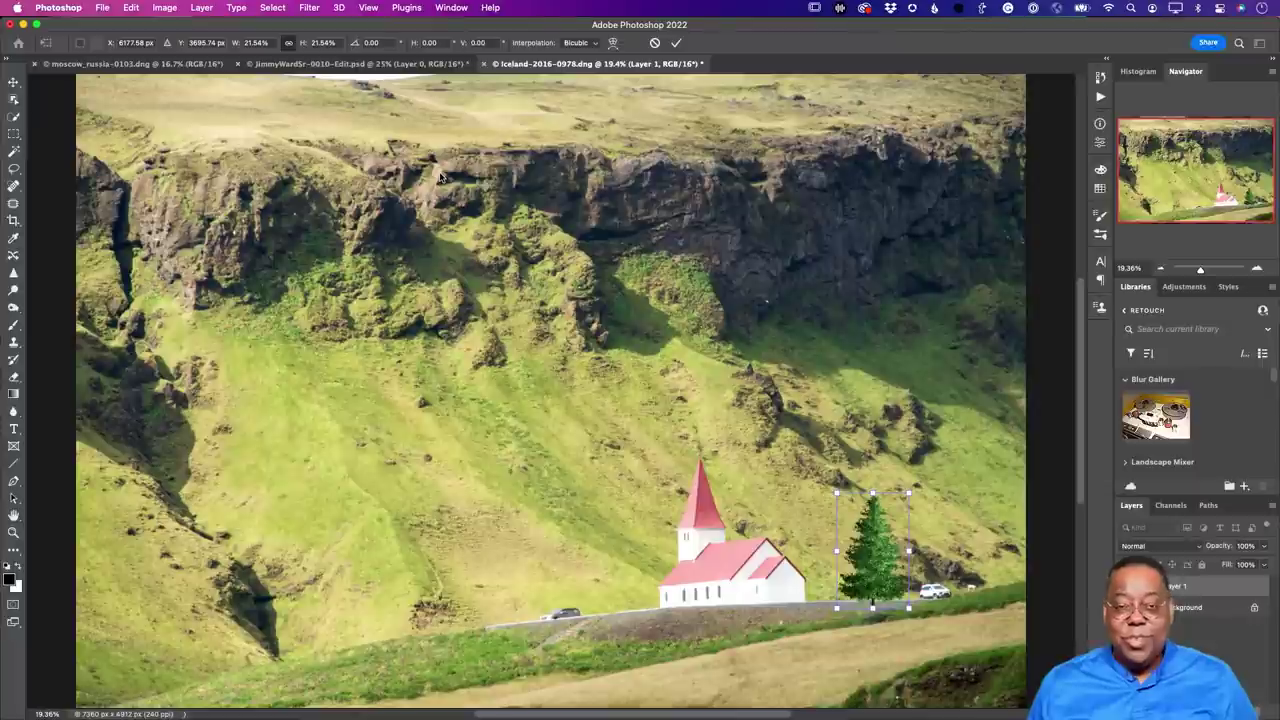
pyautogui.press('Return')
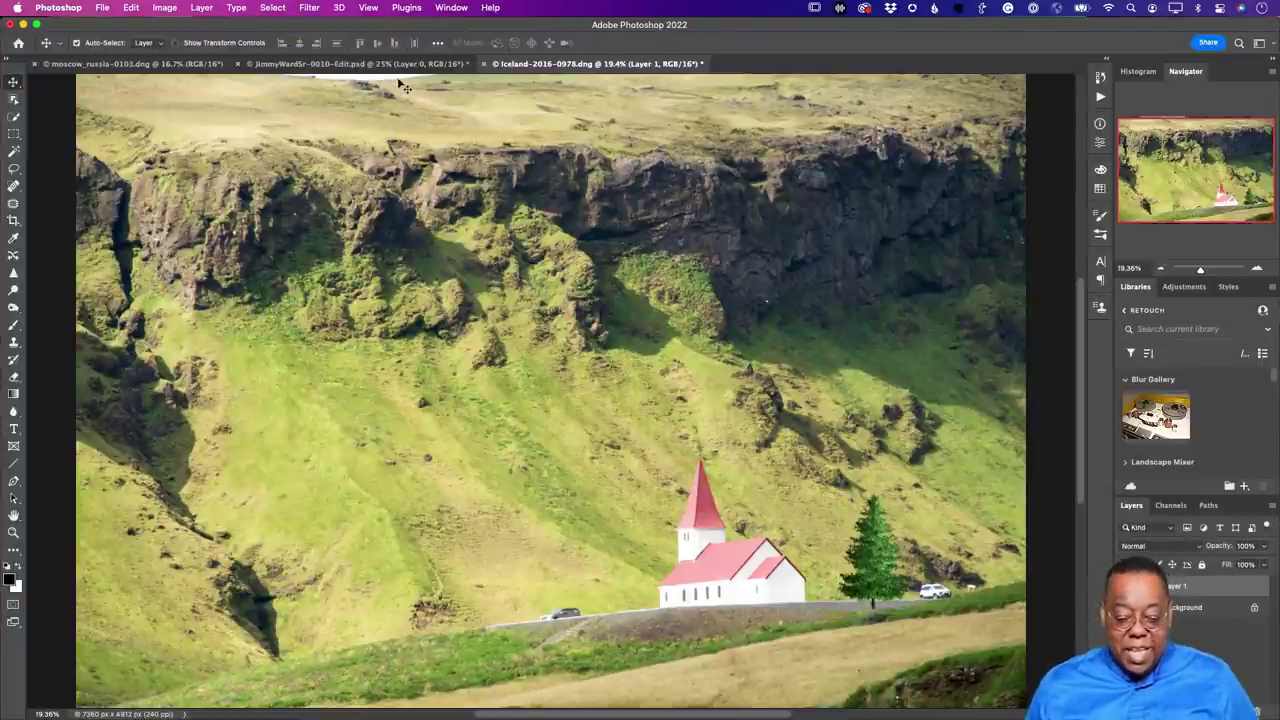
# Apply Smart Sharpen with an amount of 411% to the moscow_russia-0103 clock tower photo.
pyautogui.click(185, 65)
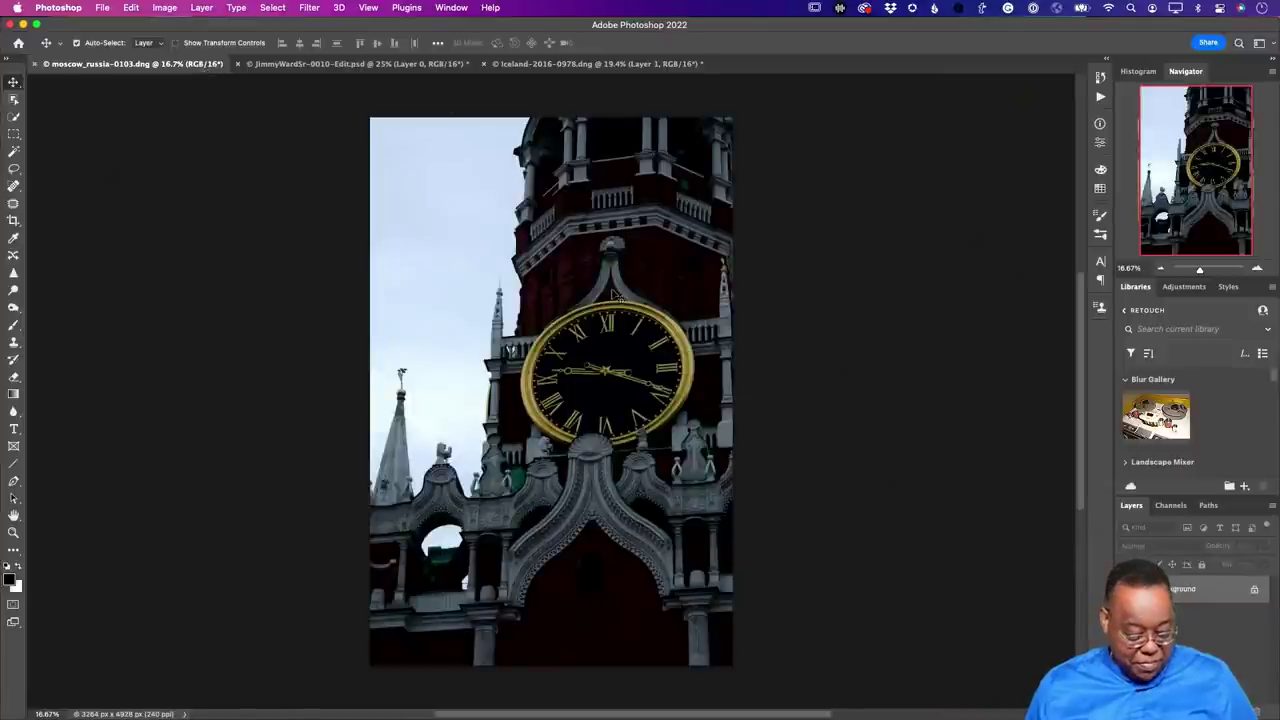
pyautogui.press('z')
pyautogui.moveTo(540, 310); pyautogui.dragTo(616, 350)
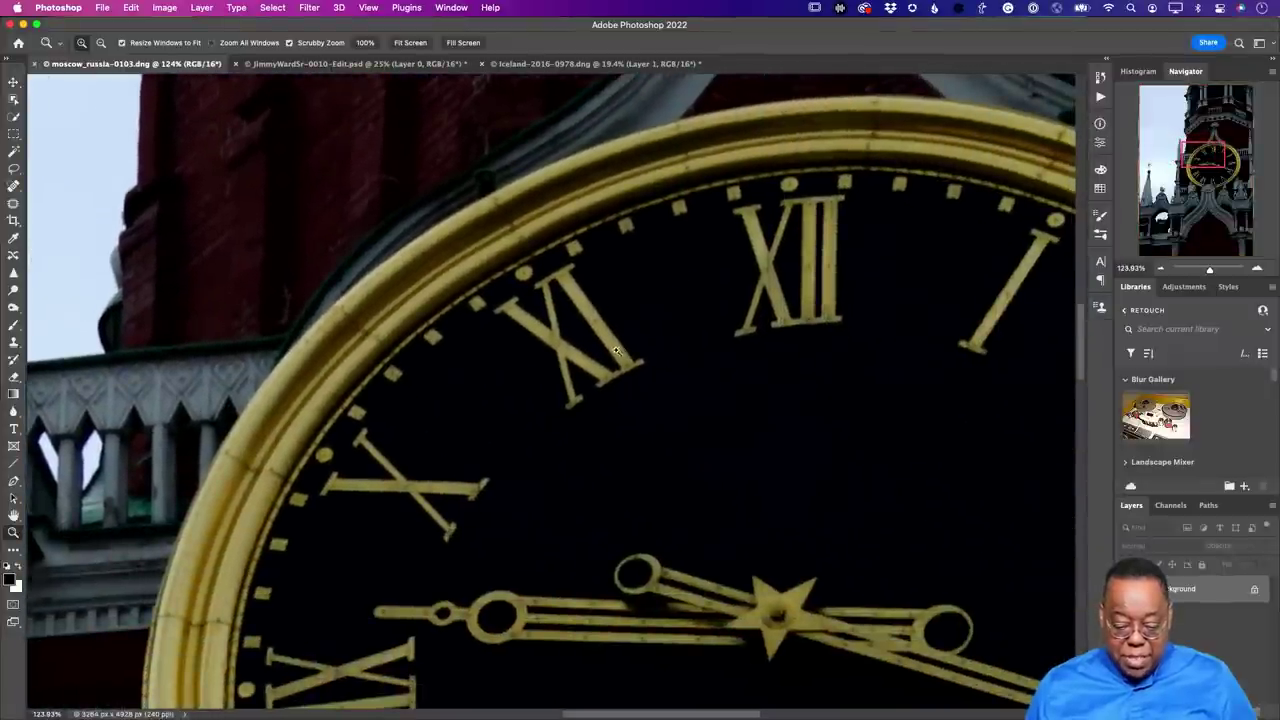
pyautogui.click(310, 7)
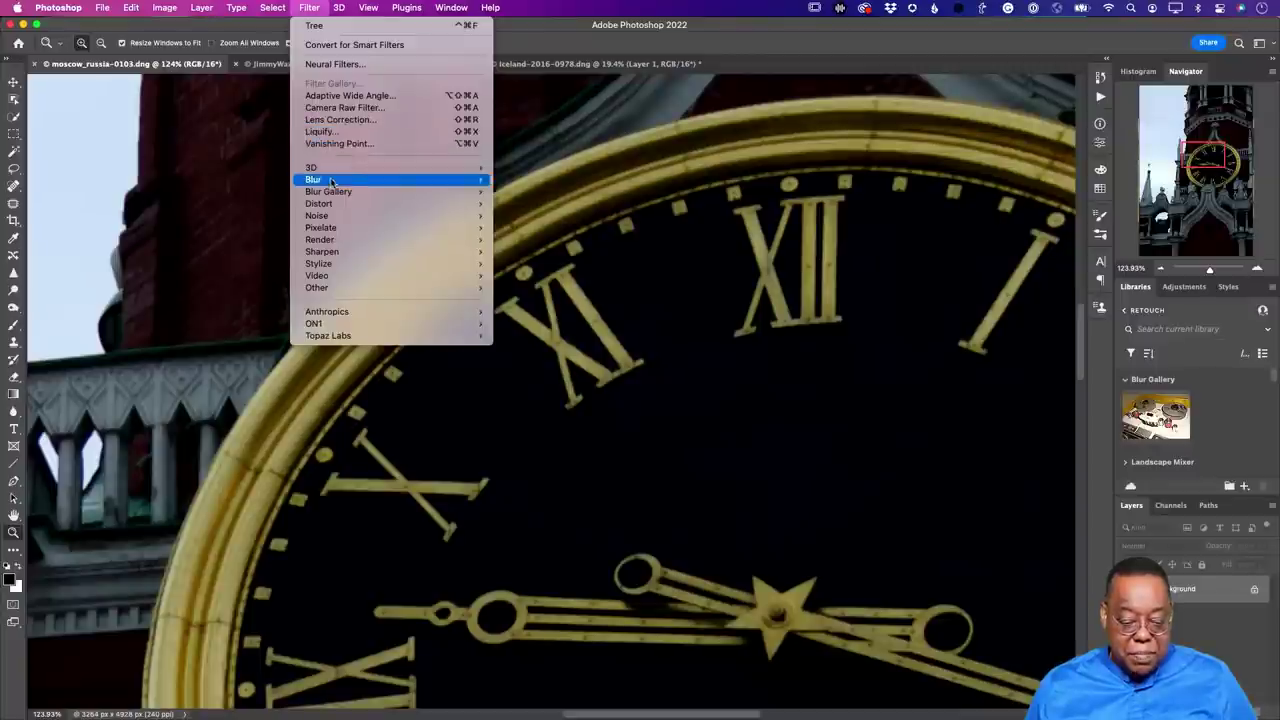
pyautogui.moveTo(338, 193)
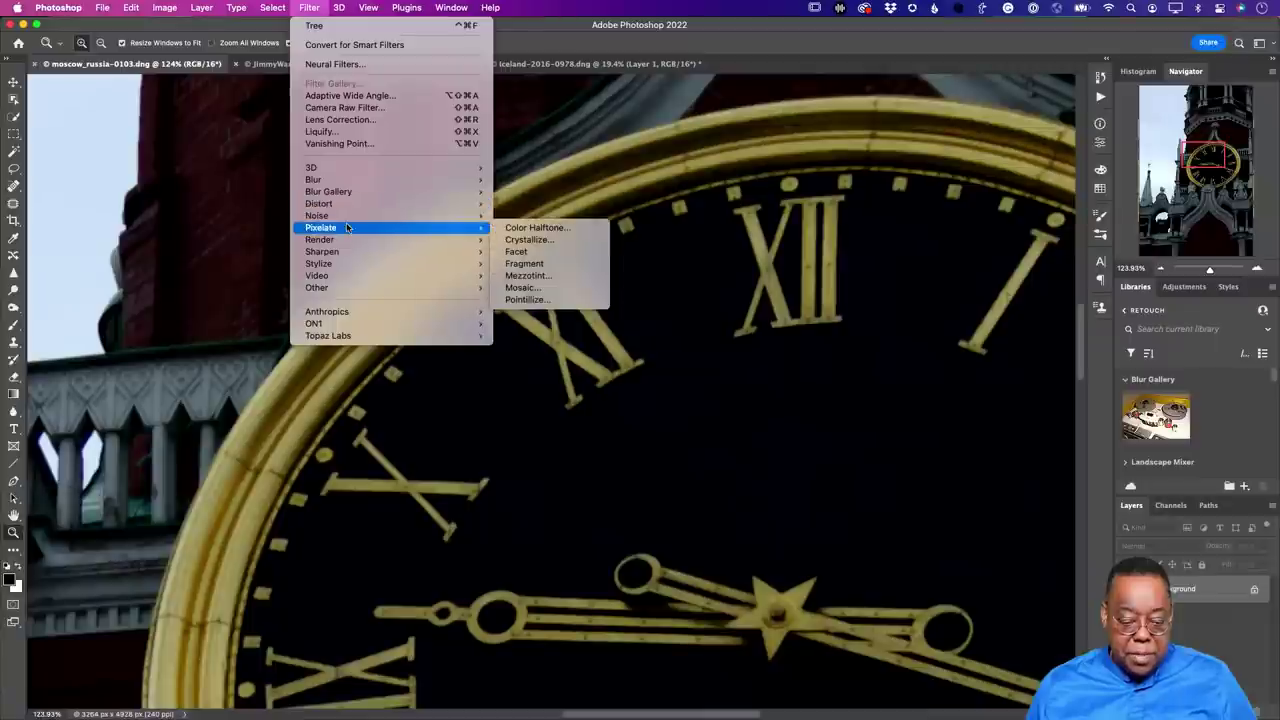
pyautogui.moveTo(342, 254)
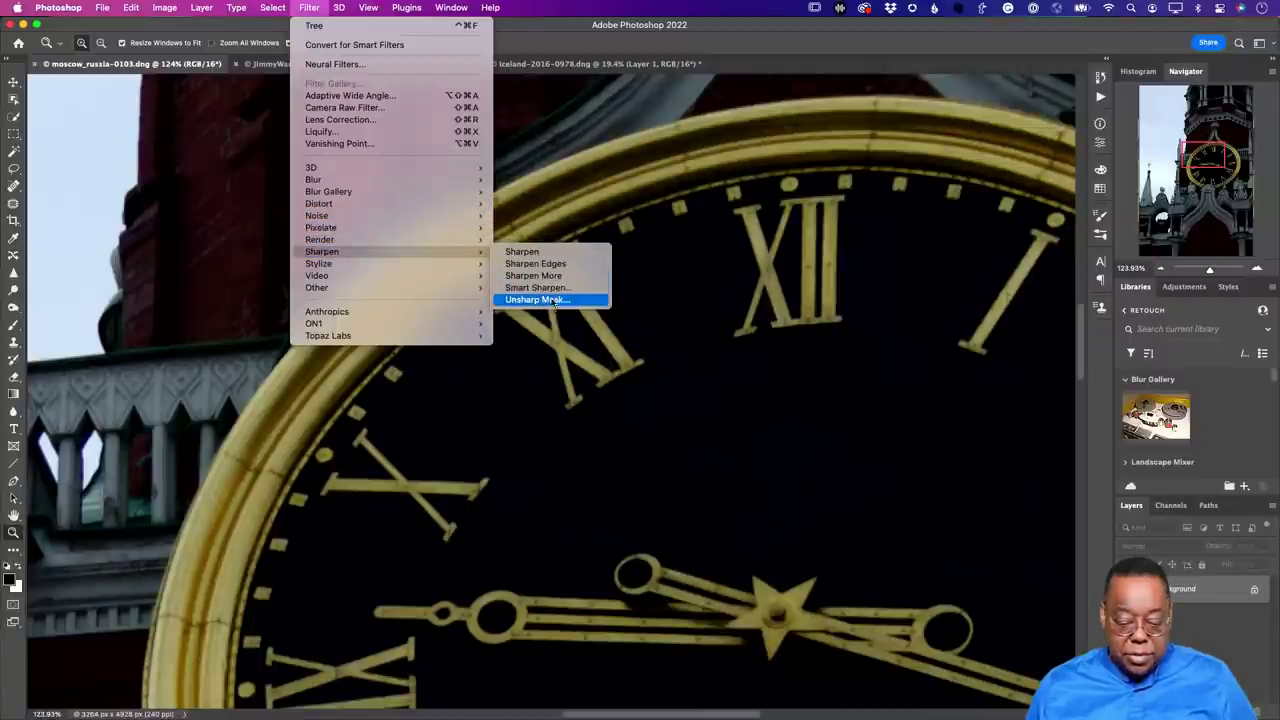
pyautogui.press('Escape')
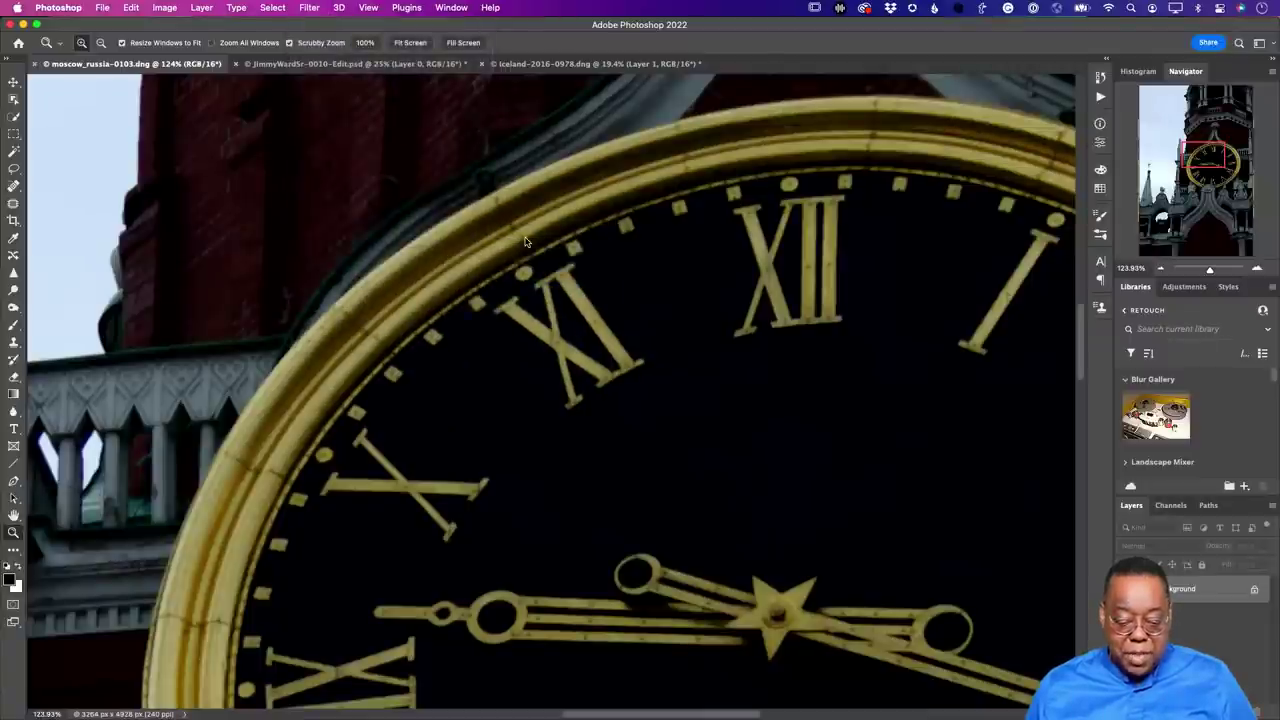
pyautogui.press('h')
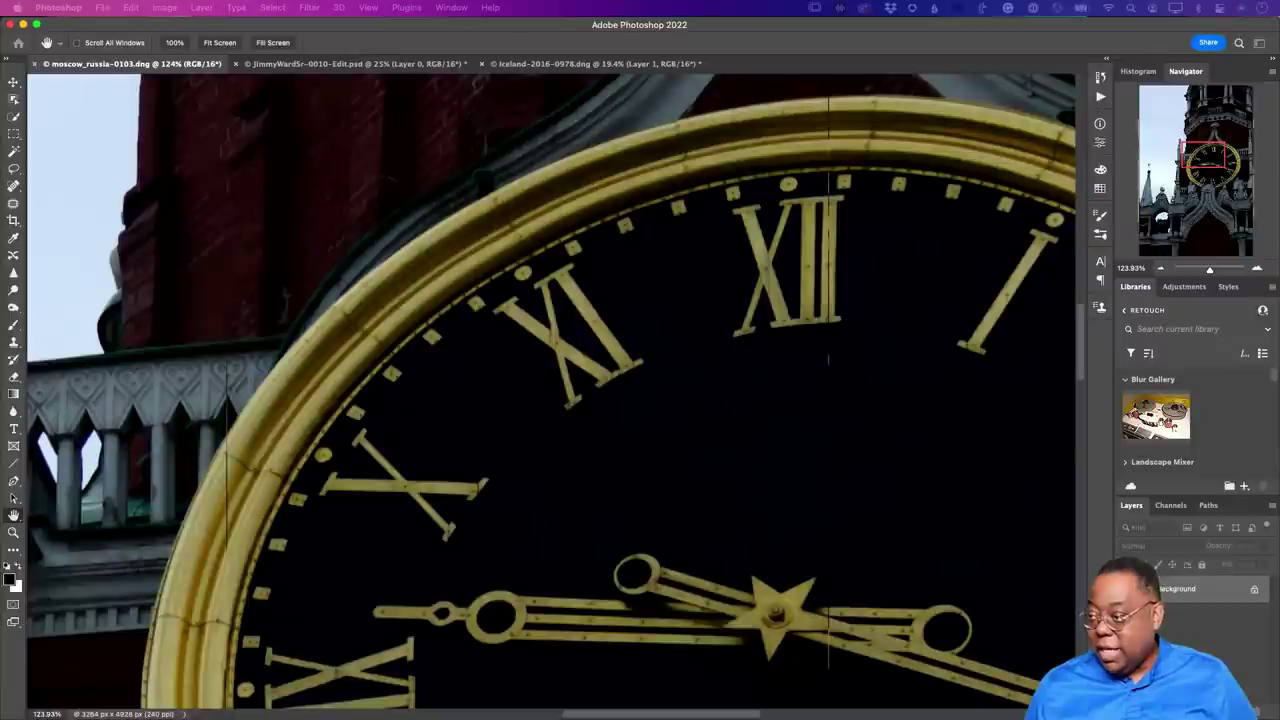
pyautogui.moveTo(1143, 268); pyautogui.dragTo(599, 422)
pyautogui.moveTo(681, 496); pyautogui.dragTo(705, 496)
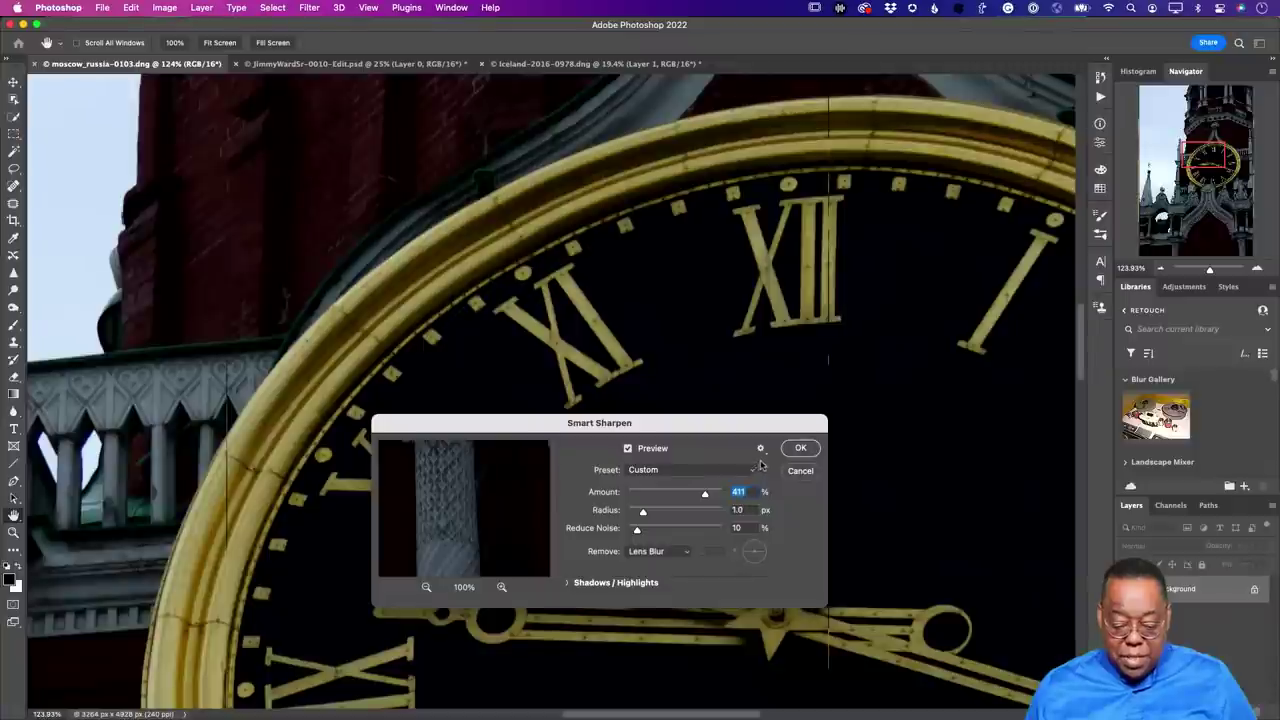
pyautogui.click(800, 449)
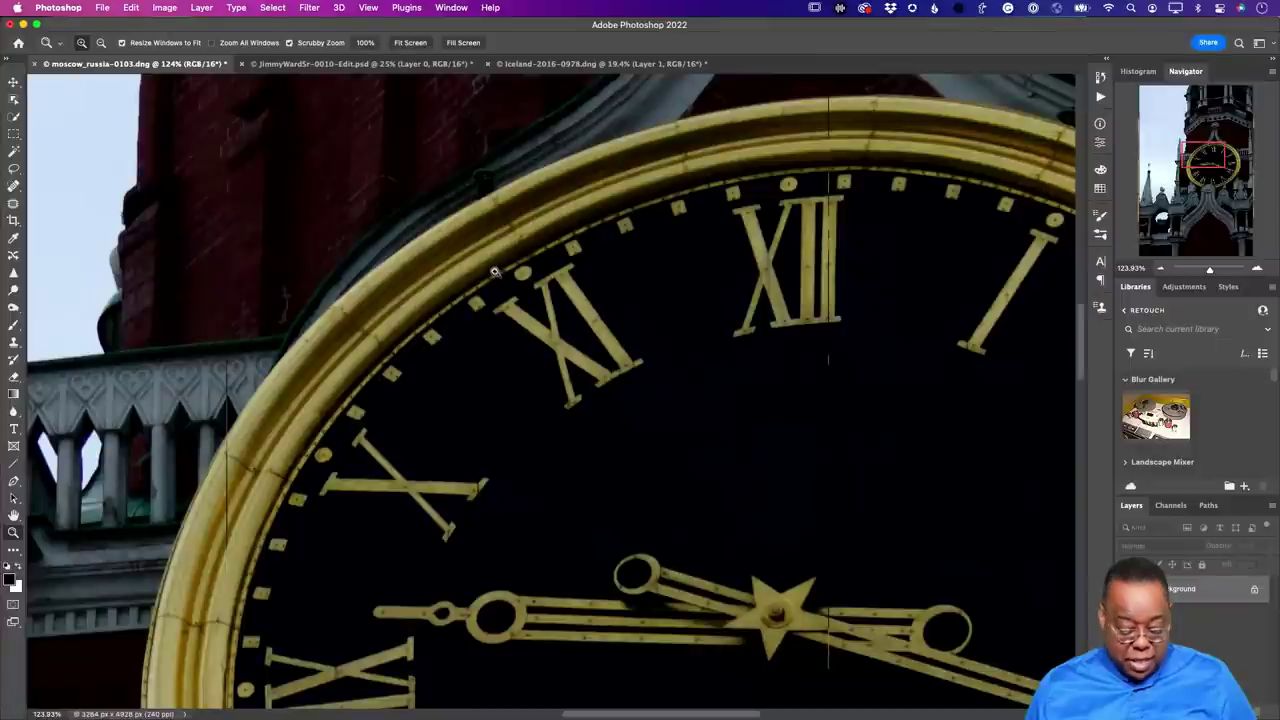
# Examine the sharpened clock numerals up close at 300%, and fit the whole clock tower photo in view.
pyautogui.moveTo(540, 316); pyautogui.dragTo(600, 368)
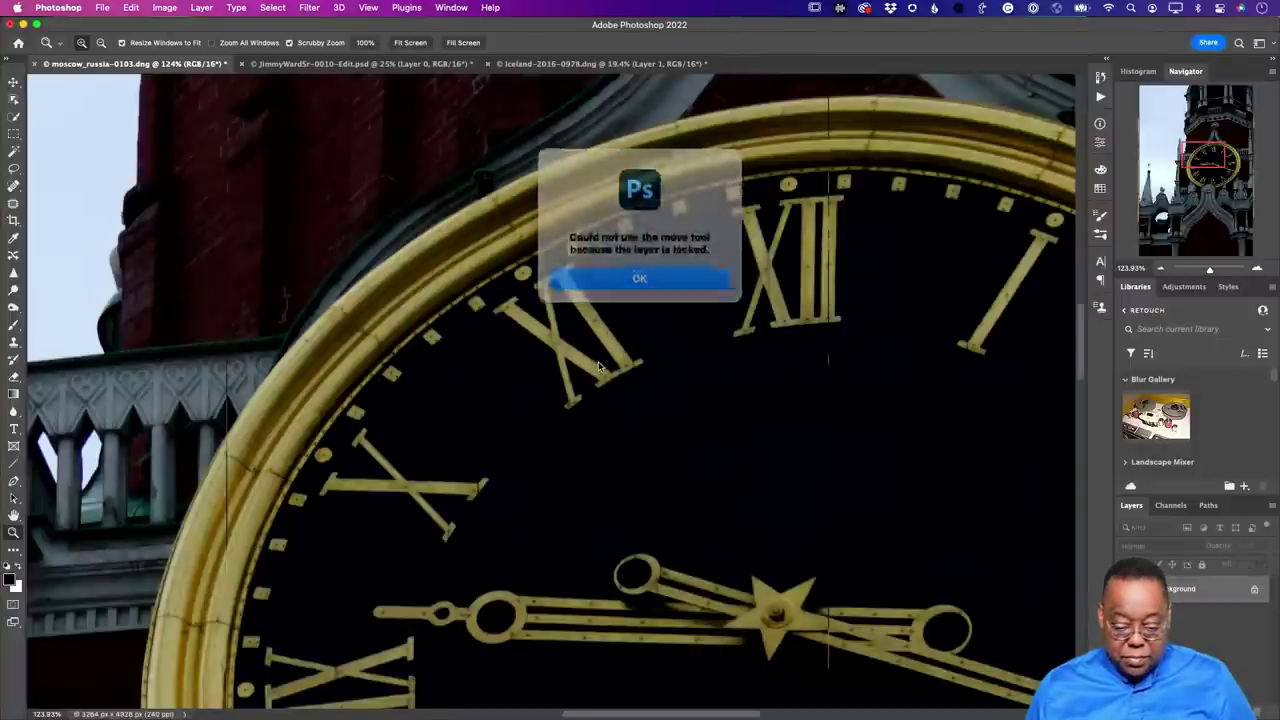
pyautogui.click(640, 271)
pyautogui.moveTo(600, 290); pyautogui.dragTo(763, 366)
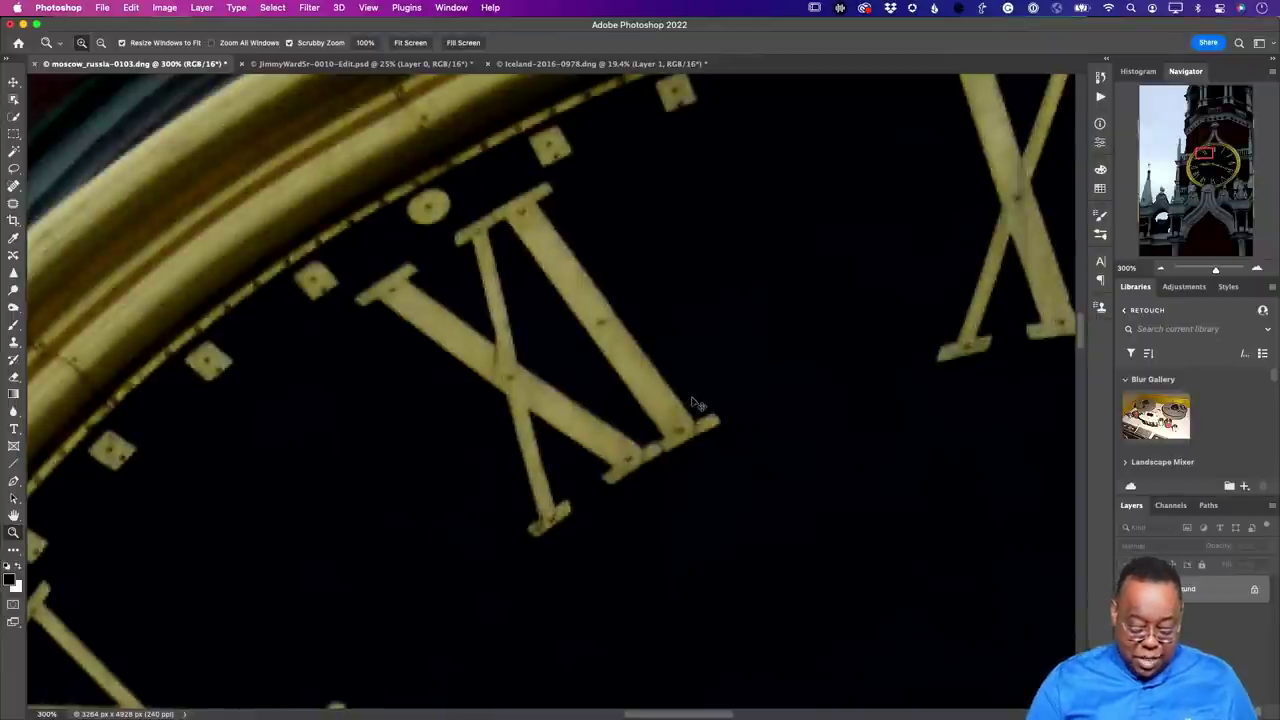
pyautogui.press('super+0')
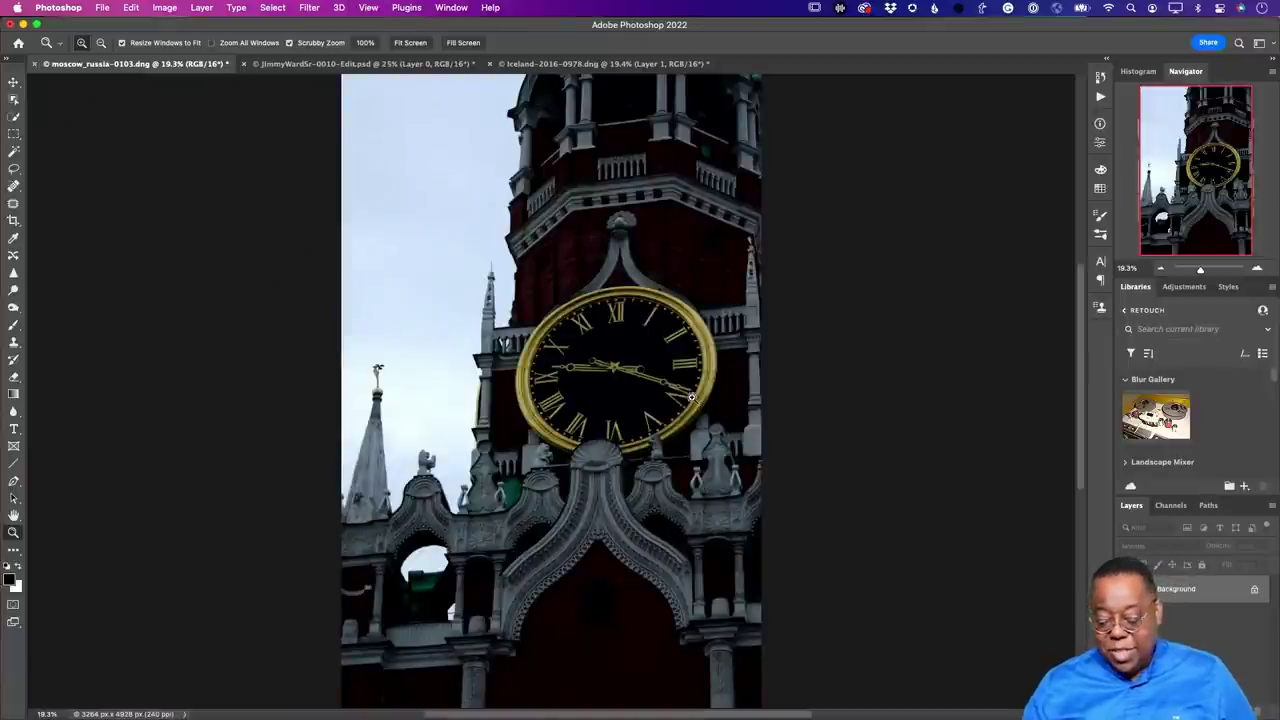